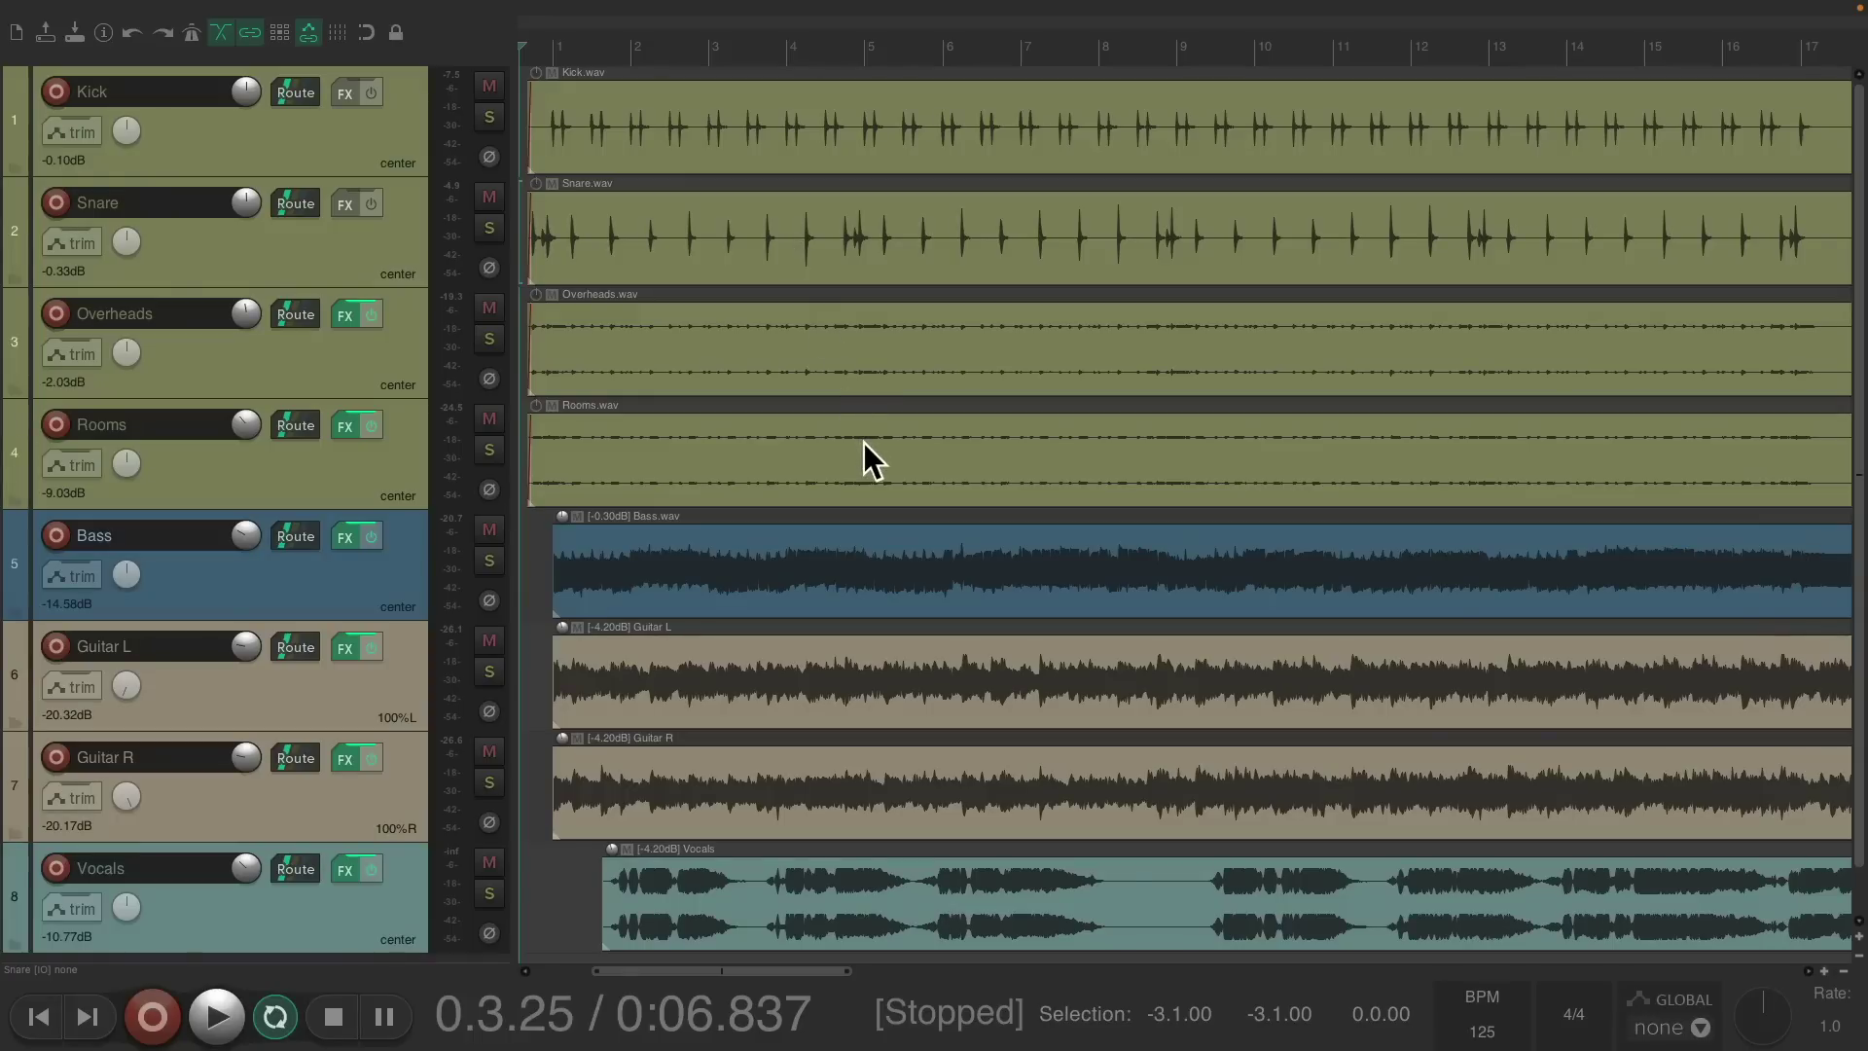
Play the song, then solo Kick, Snare, Overheads and Rooms and play the drums alone.
{"action": "key", "text": "space"}
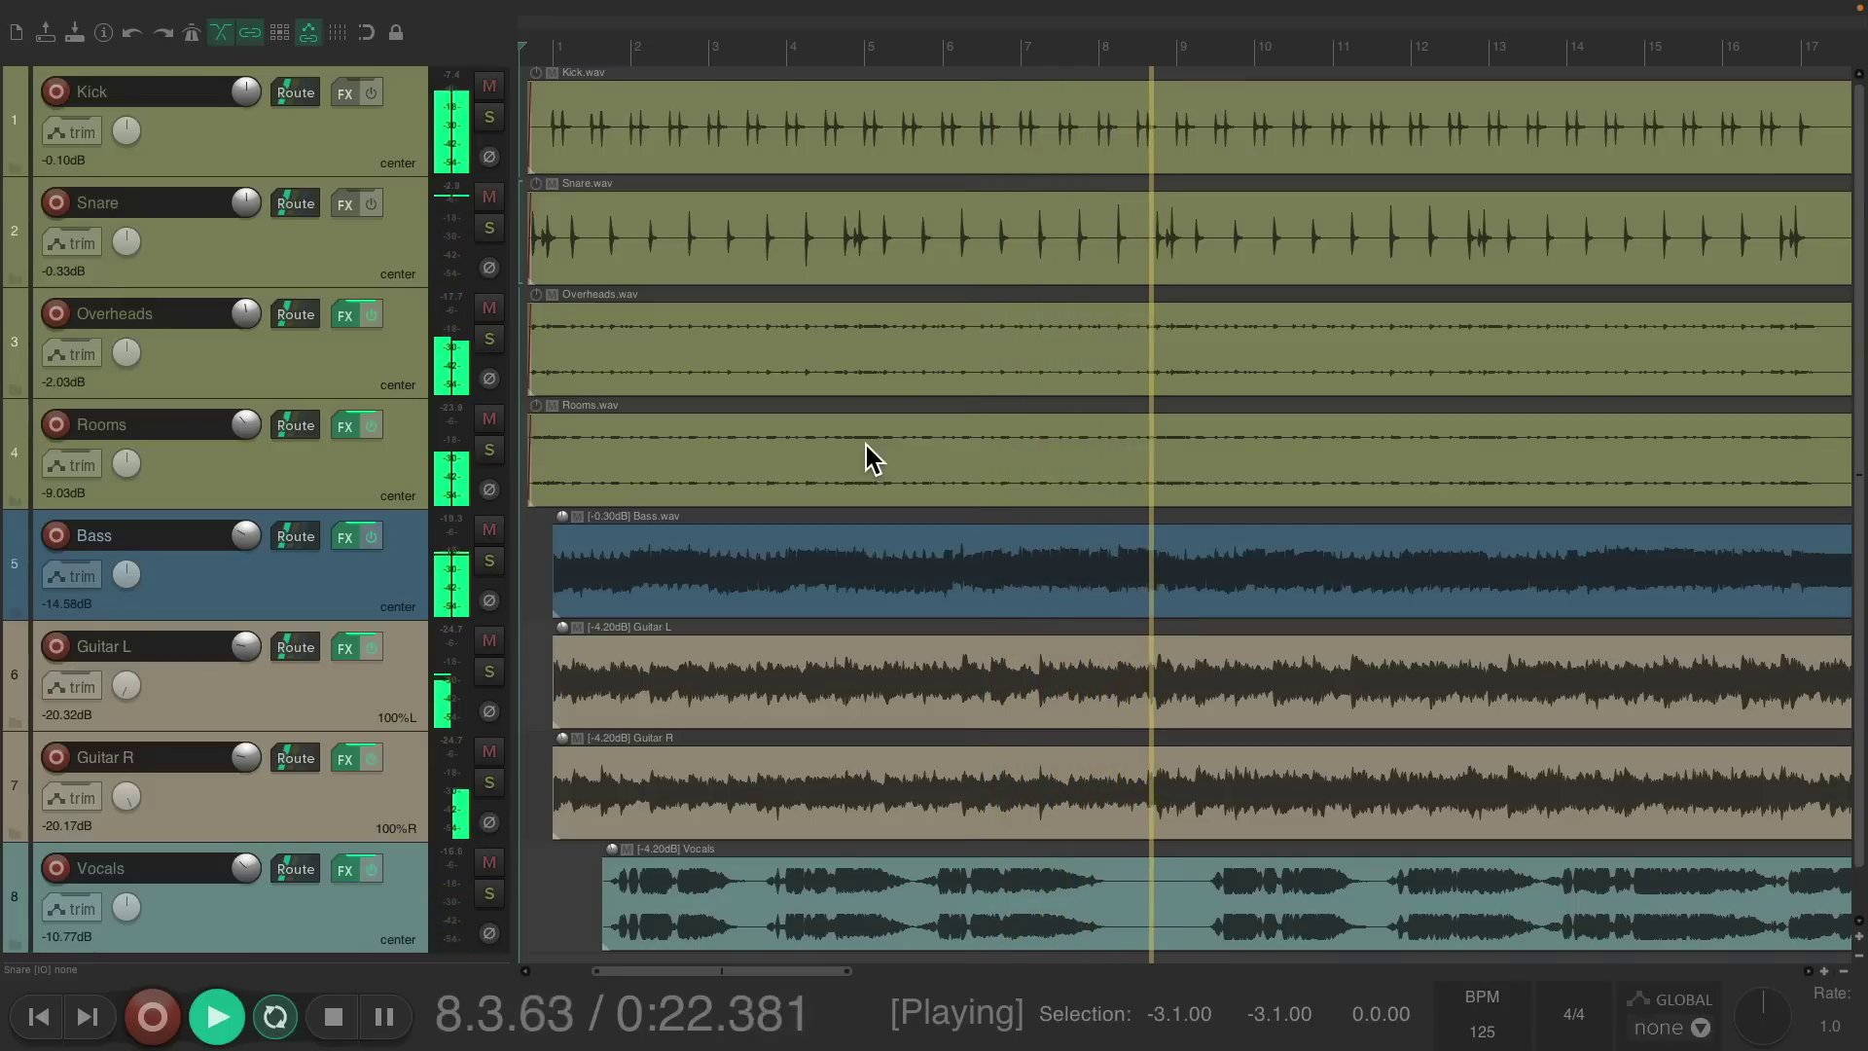
{"action": "key", "text": "space"}
{"action": "left_click_drag", "start_coordinate": [489, 119], "coordinate": [488, 450]}
{"action": "key", "text": "space"}
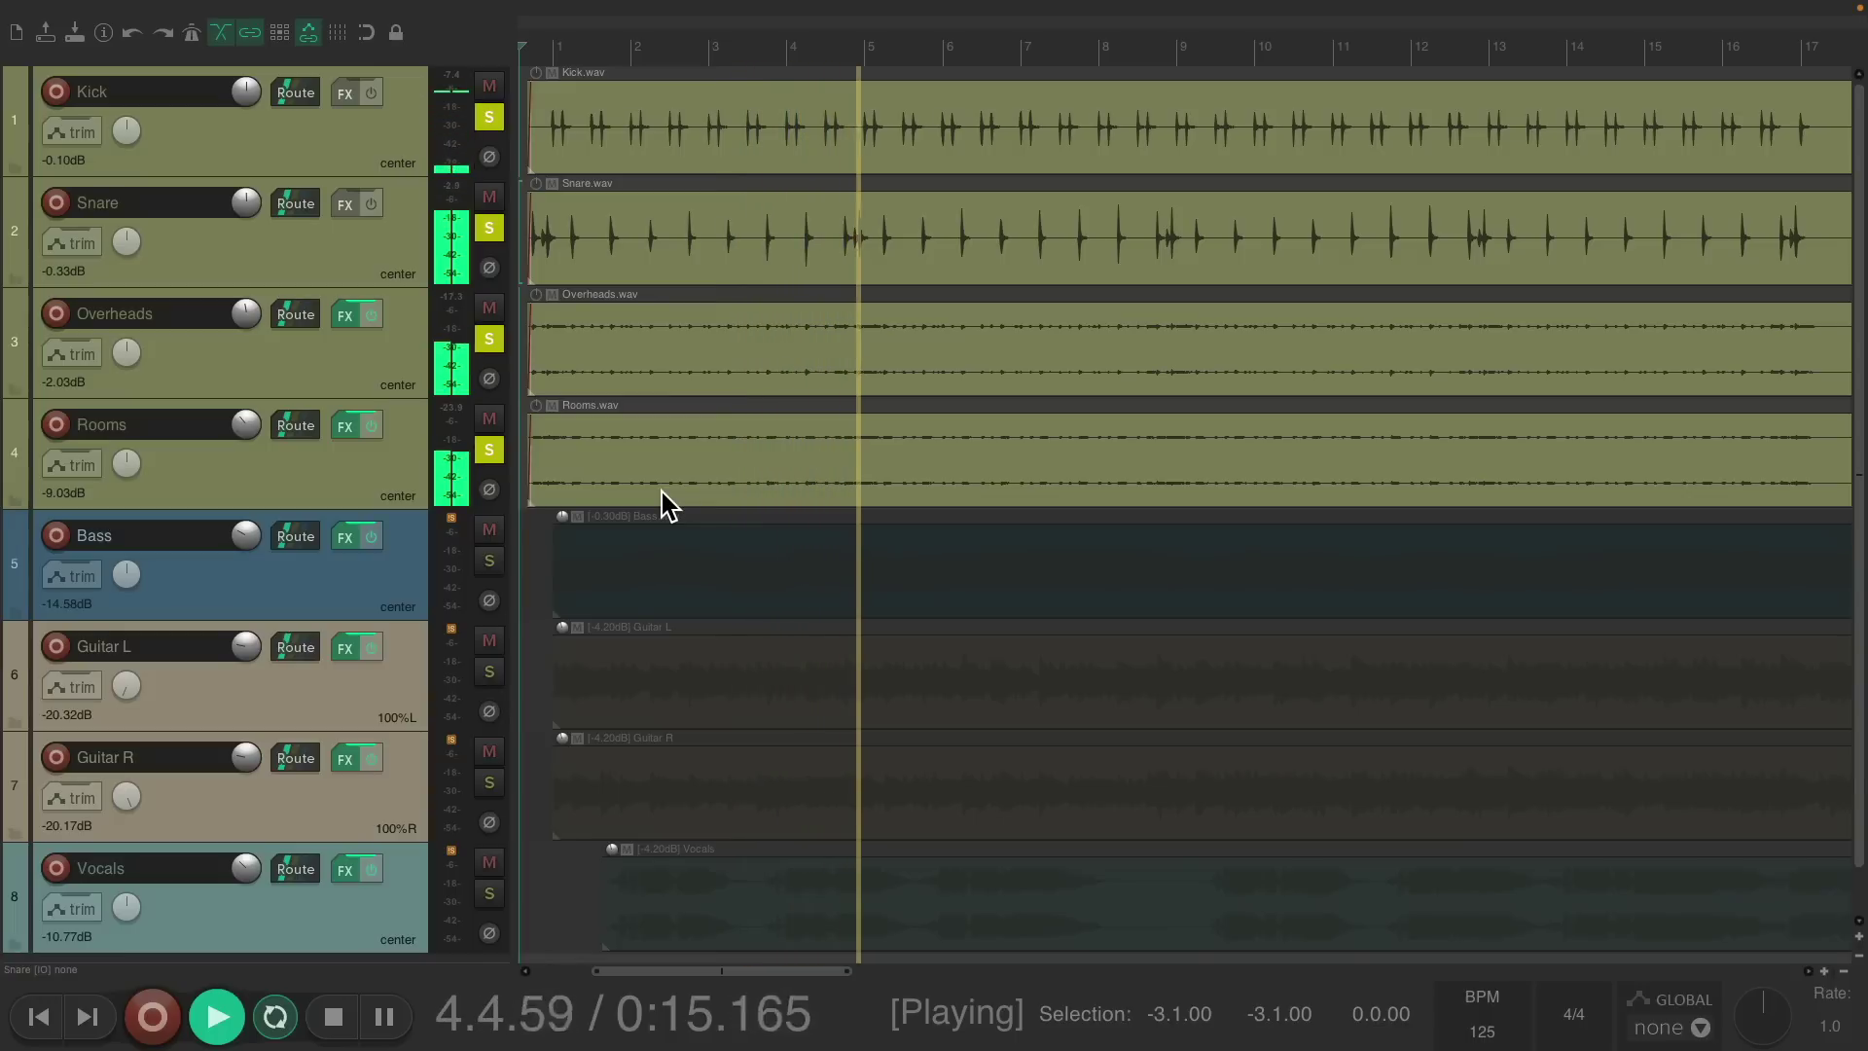
{"action": "key", "text": "space"}
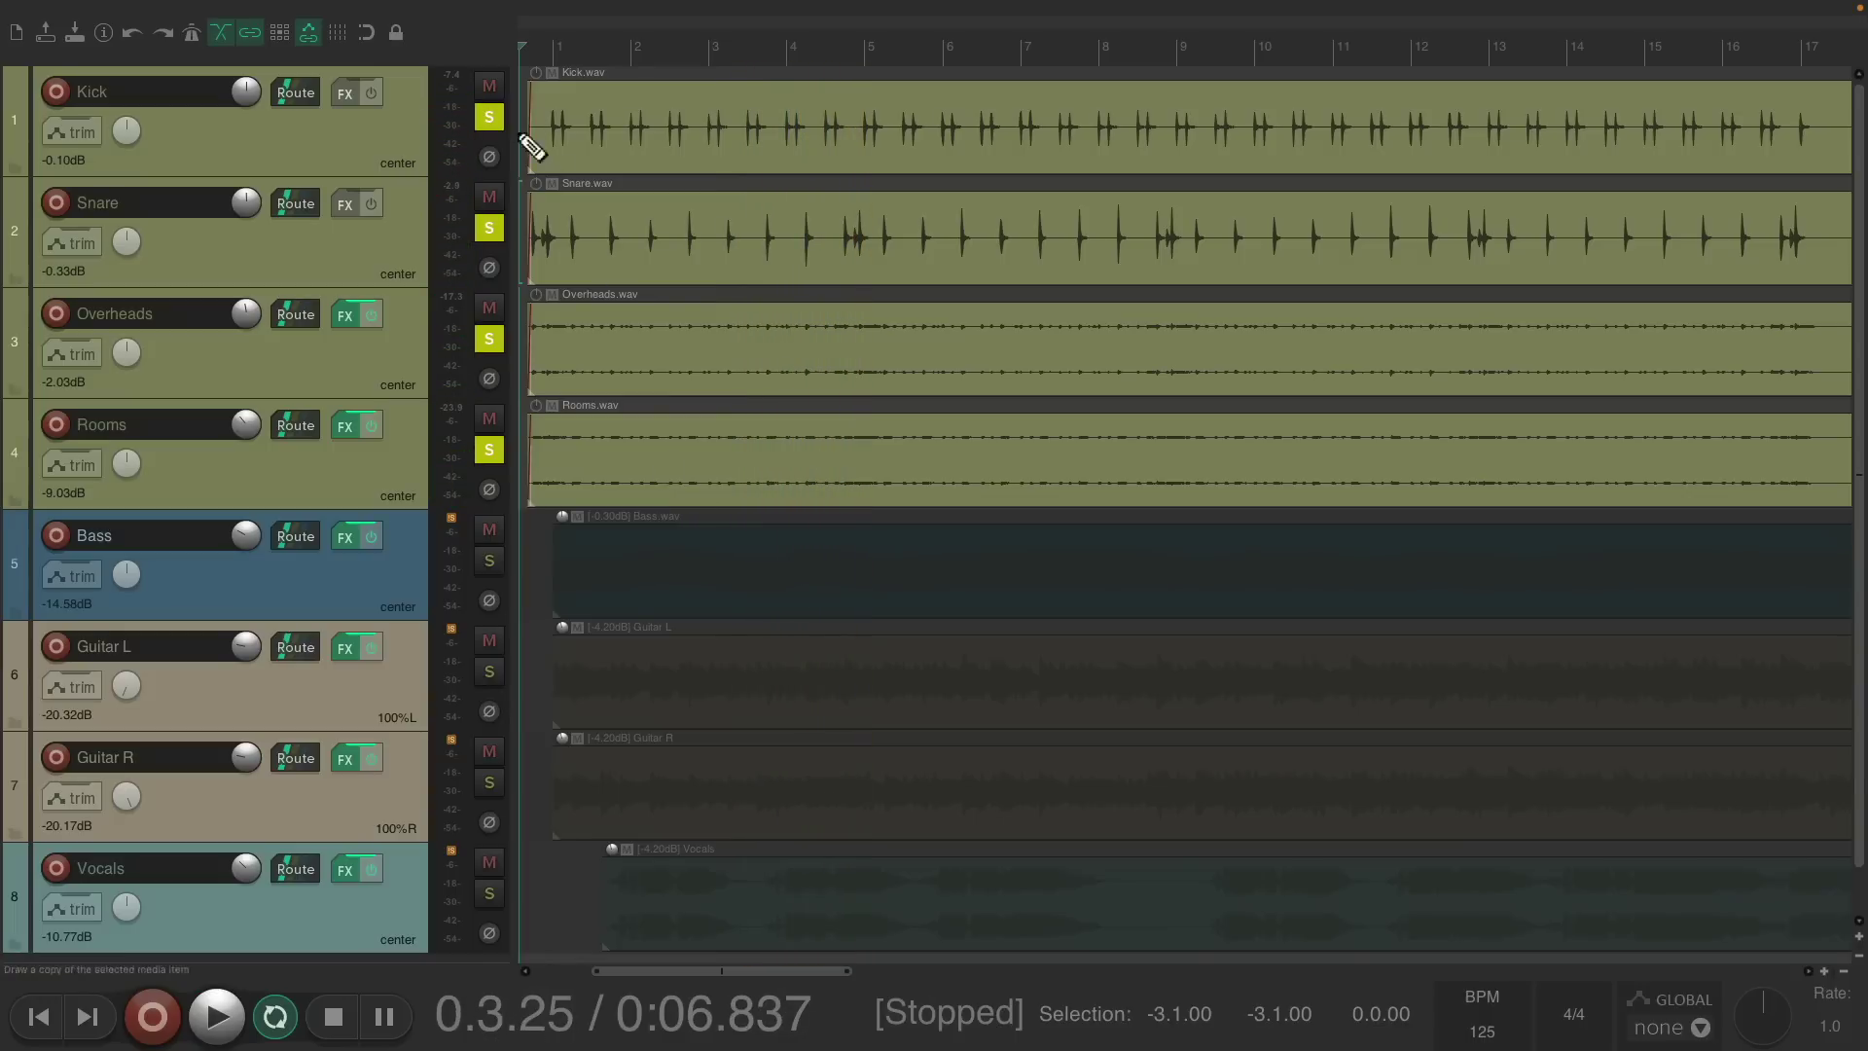
Clear the drum solos and duplicate the Kick track.
{"action": "left_click", "coordinate": [489, 117]}
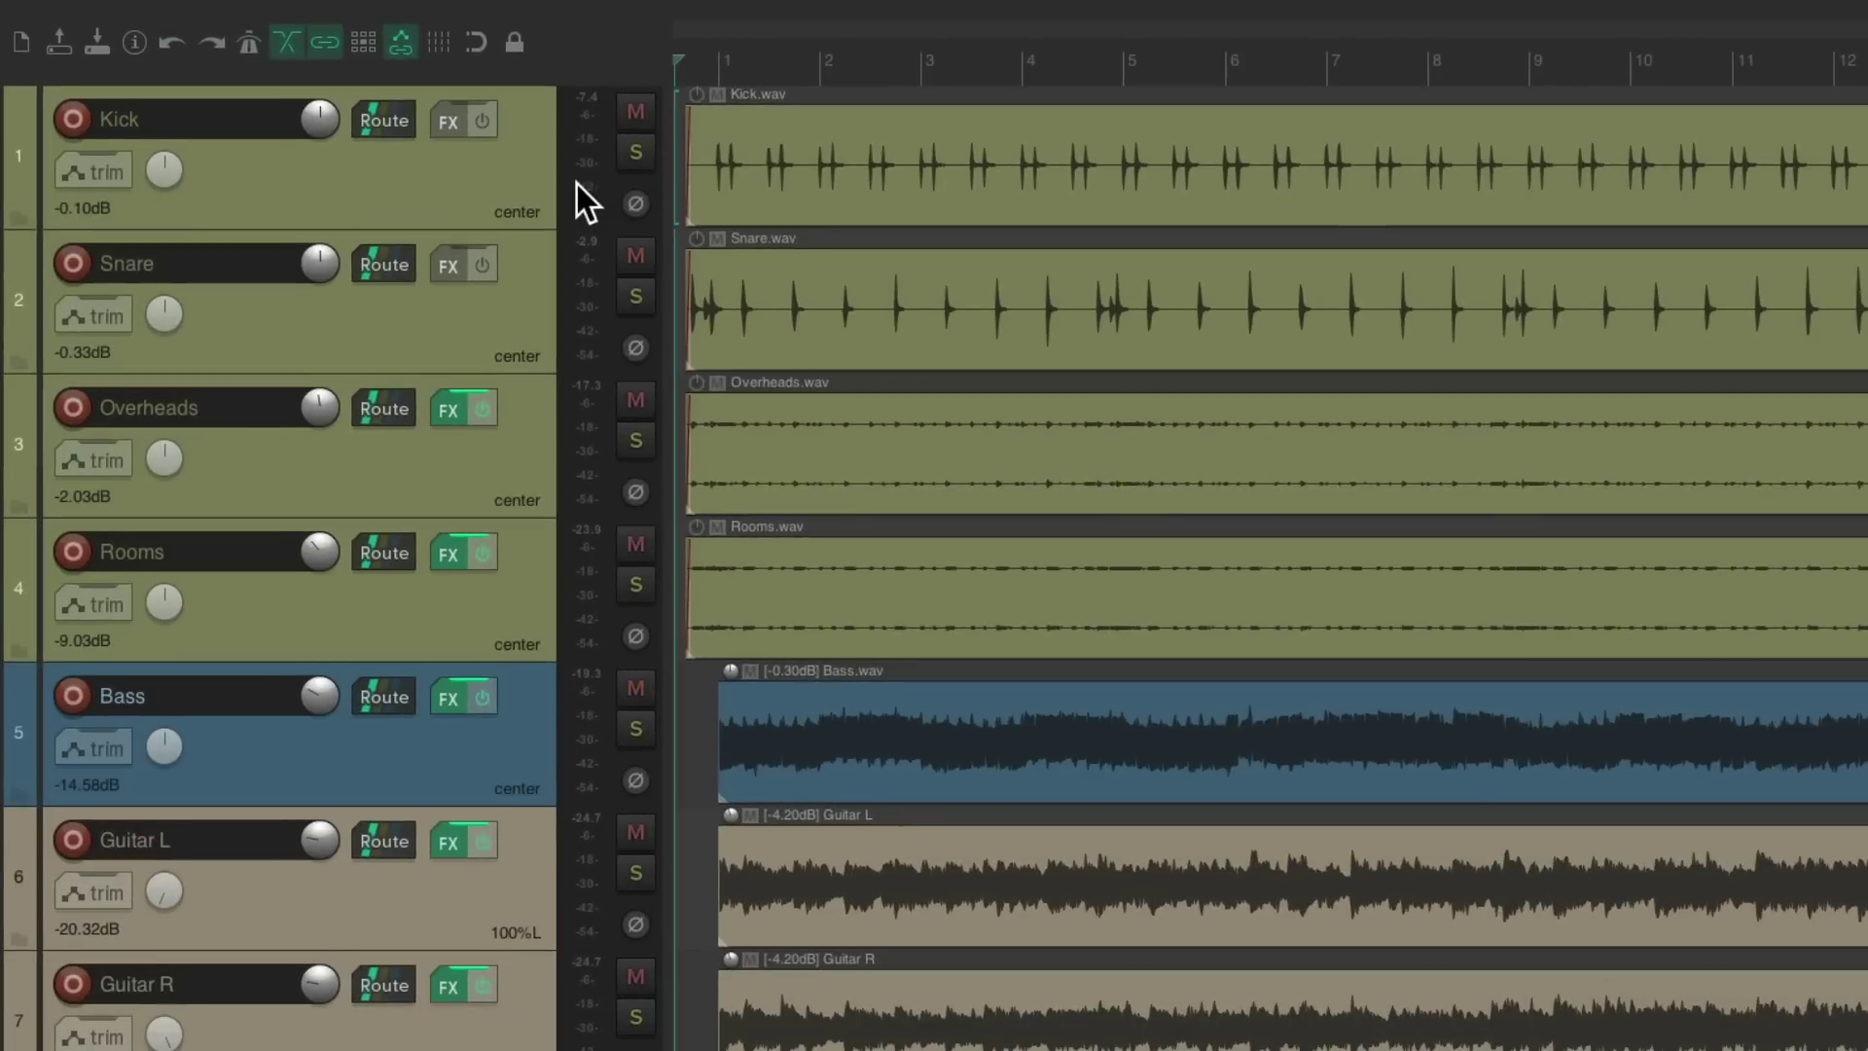
{"action": "left_click", "coordinate": [384, 128]}
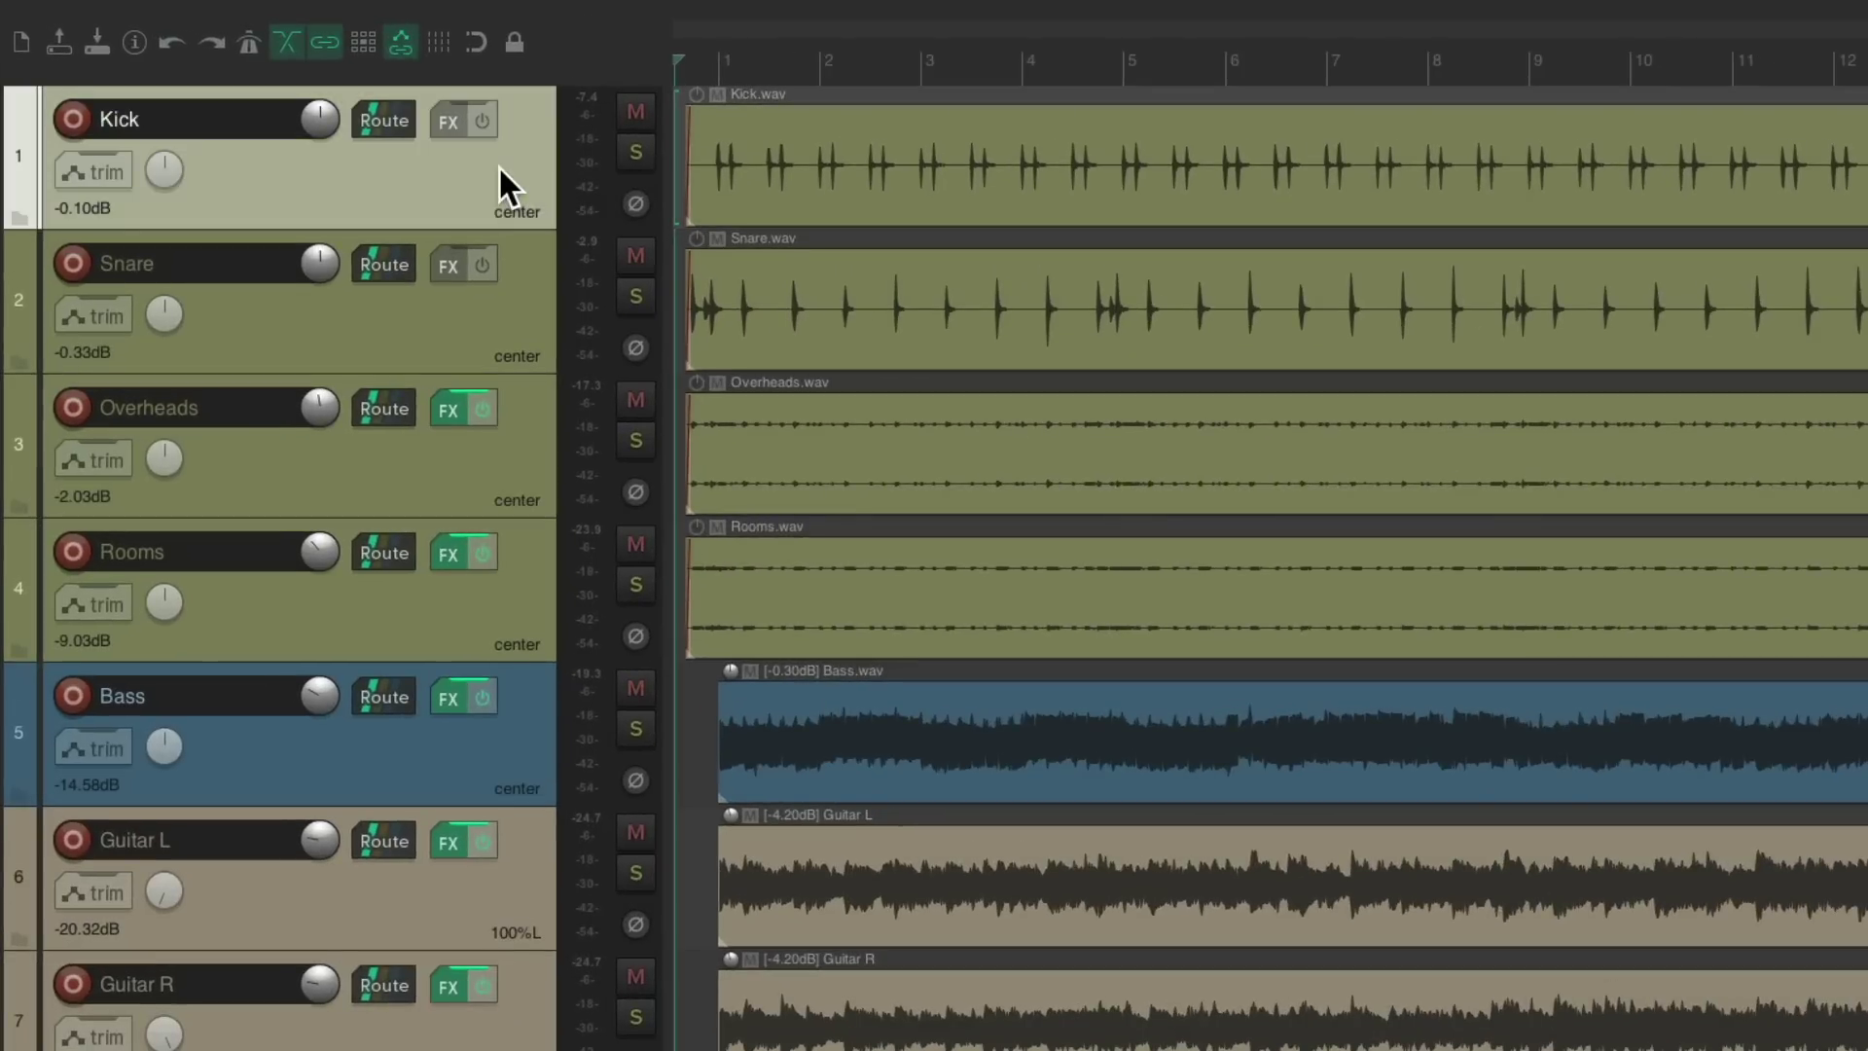
{"action": "right_click", "coordinate": [498, 166]}
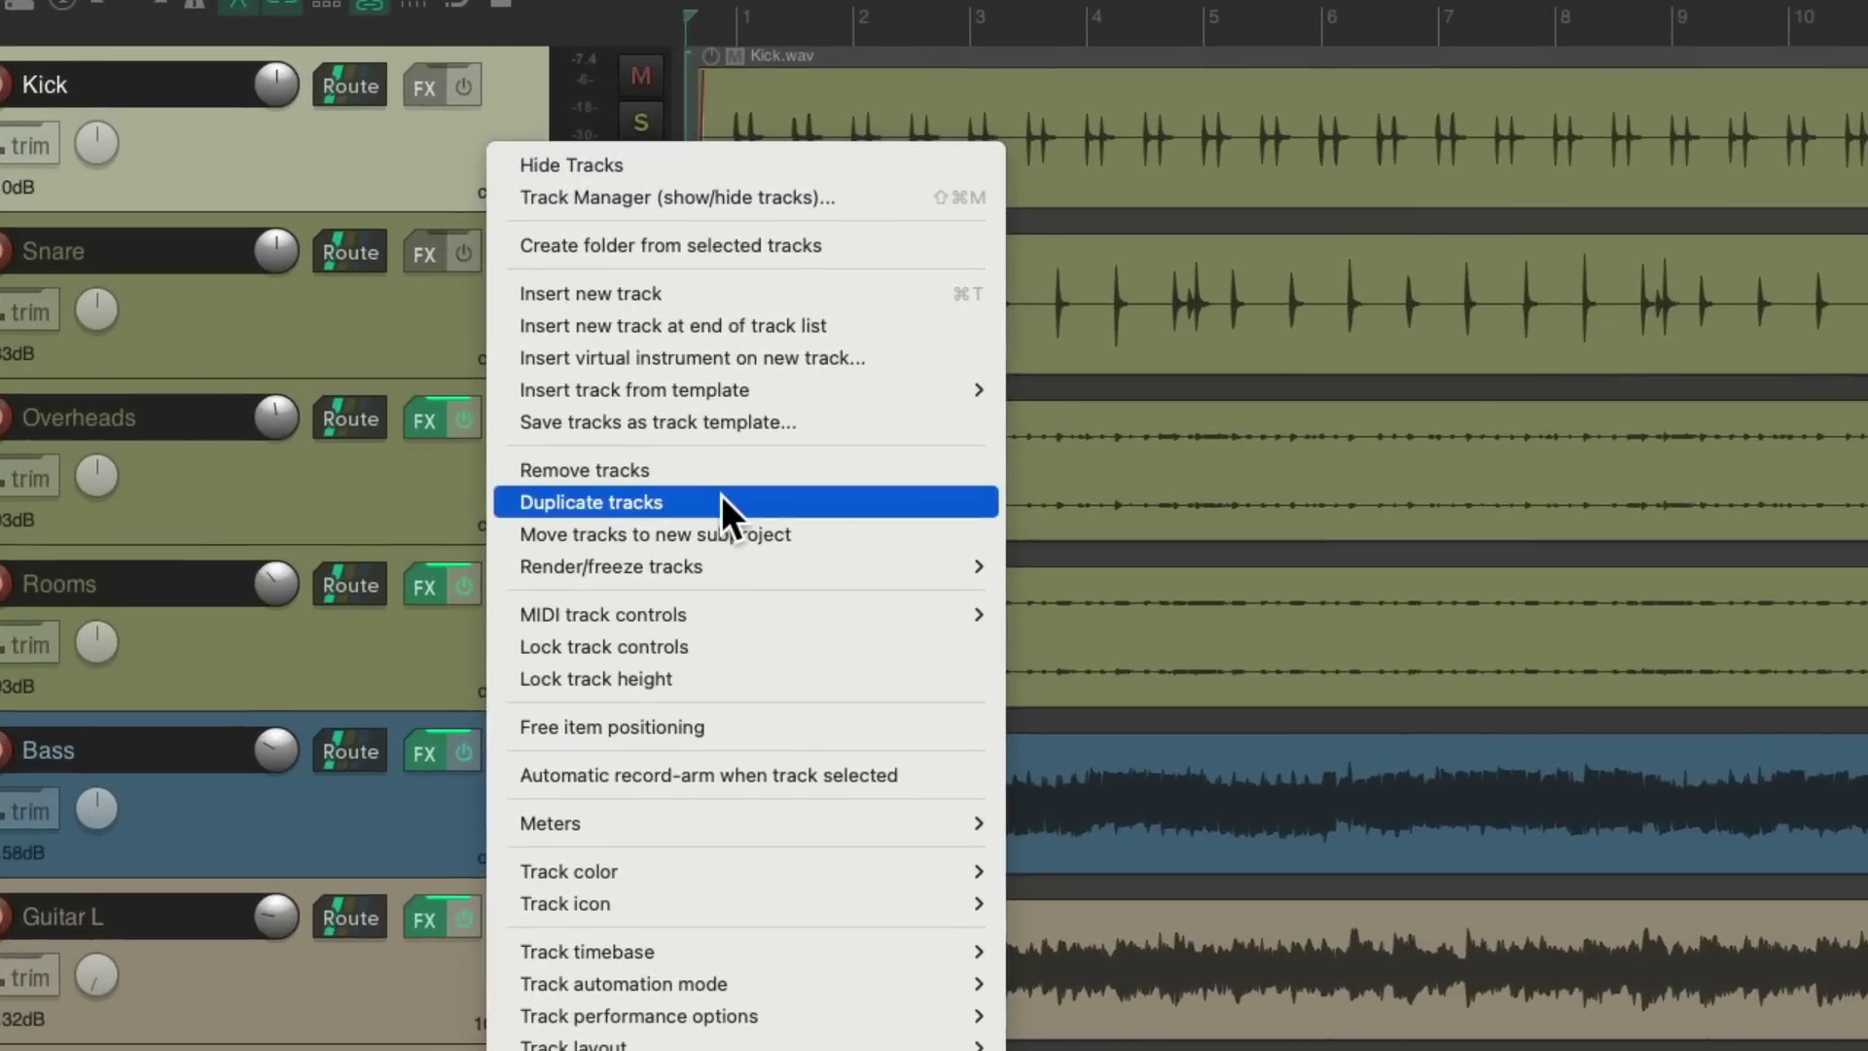
{"action": "left_click", "coordinate": [721, 498]}
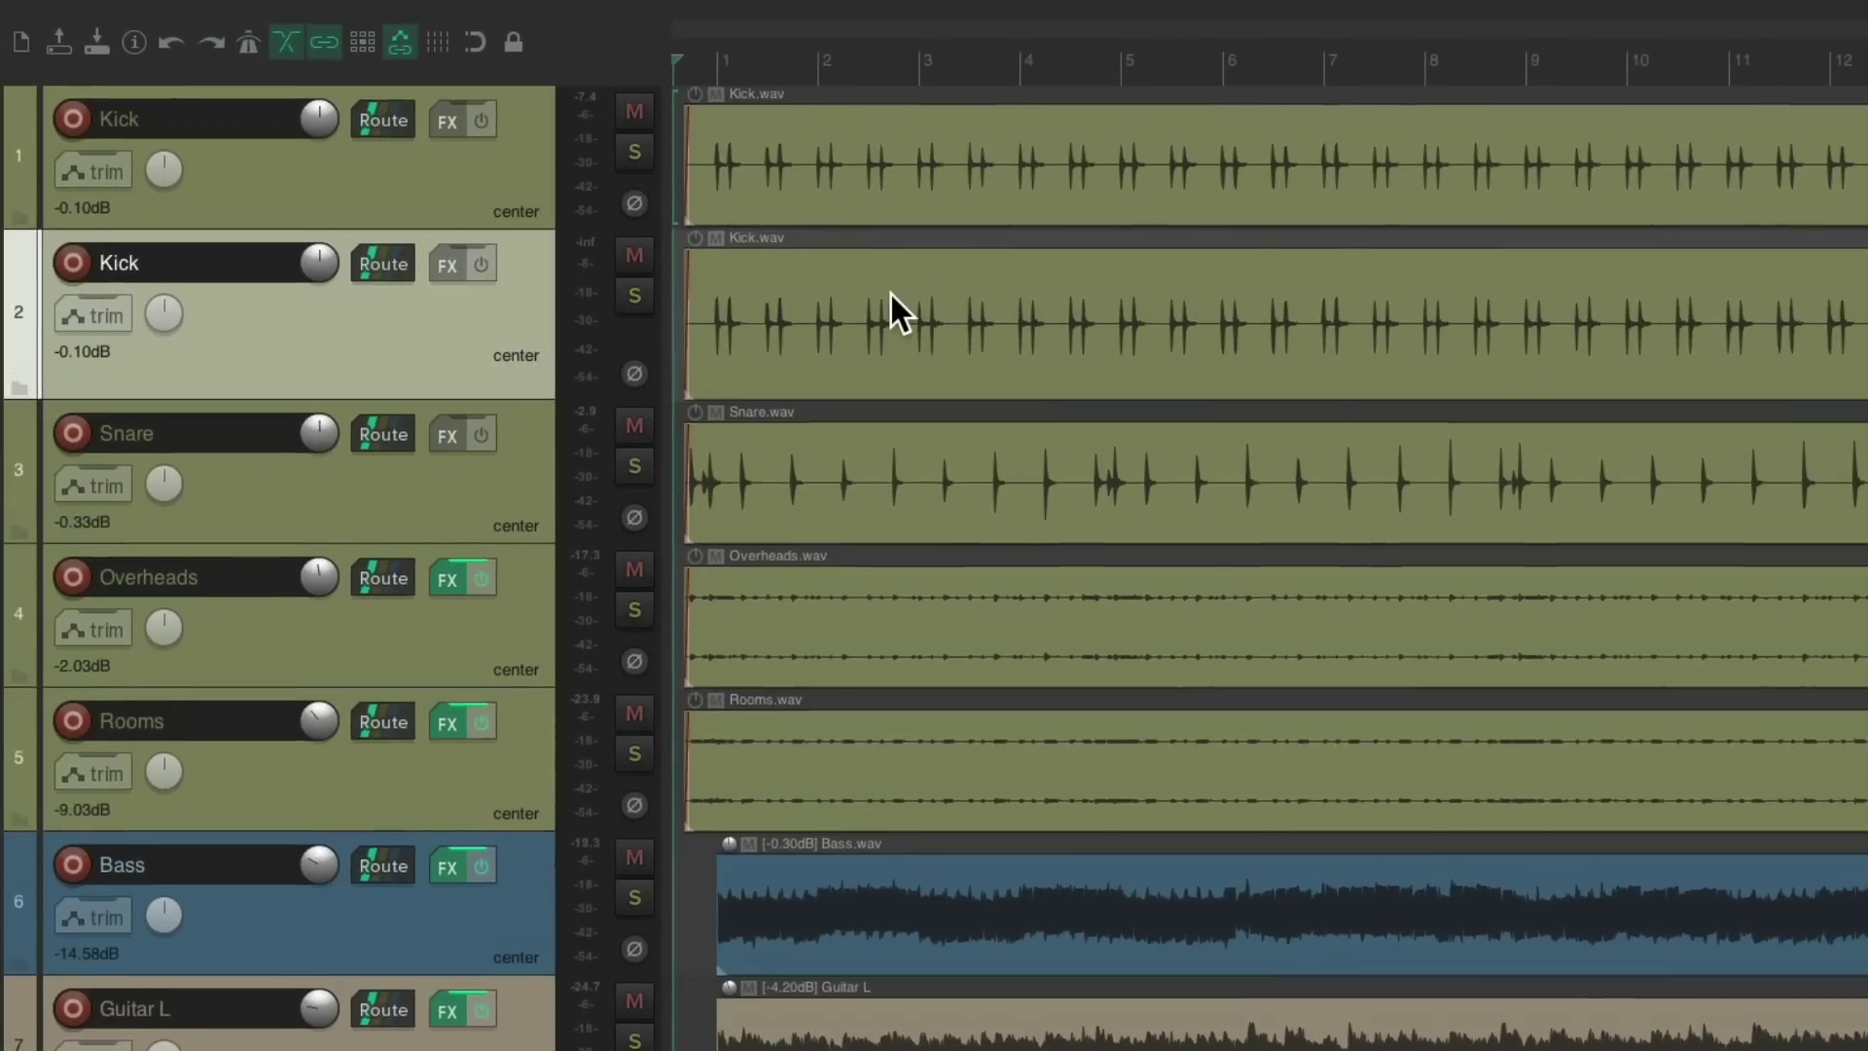
Mute the original Kick track on track 1.
{"action": "scroll", "coordinate": [889, 290], "scroll_direction": "up", "scroll_amount": 5}
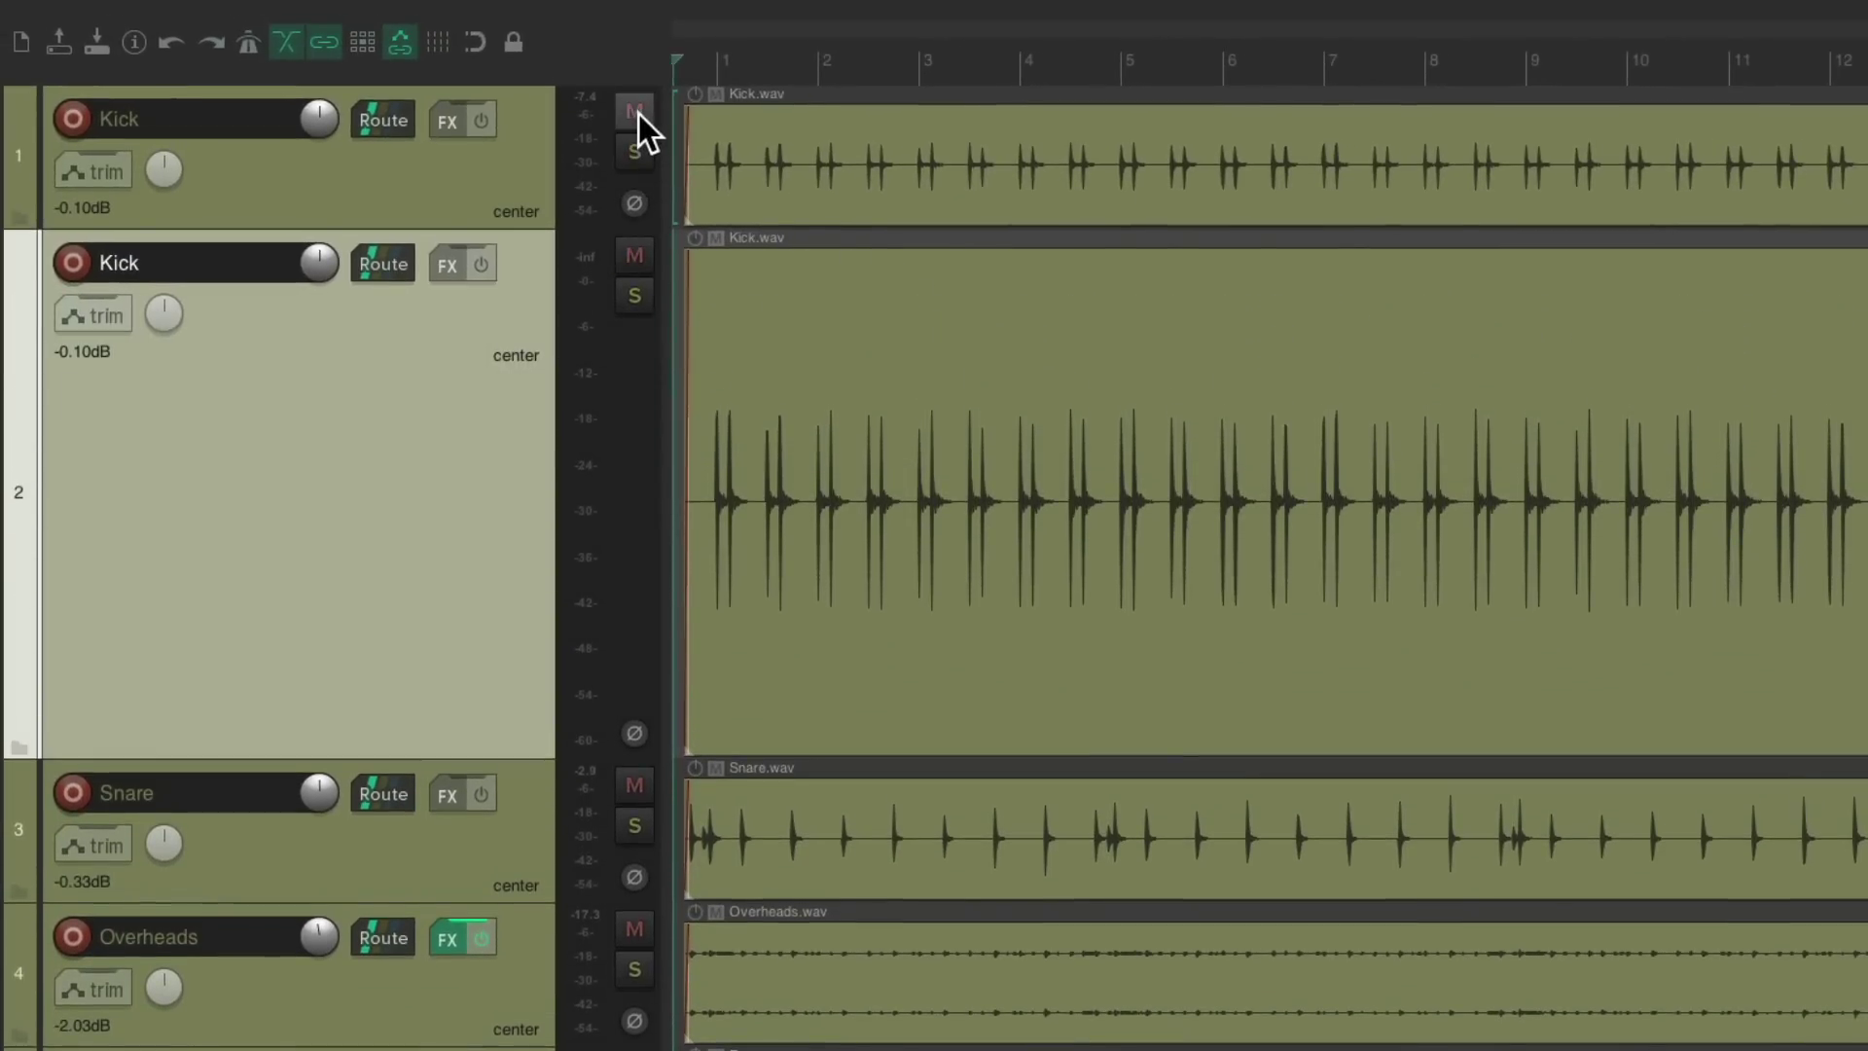
{"action": "left_click", "coordinate": [634, 112]}
{"action": "scroll", "coordinate": [749, 501], "scroll_direction": "up", "scroll_amount": 6}
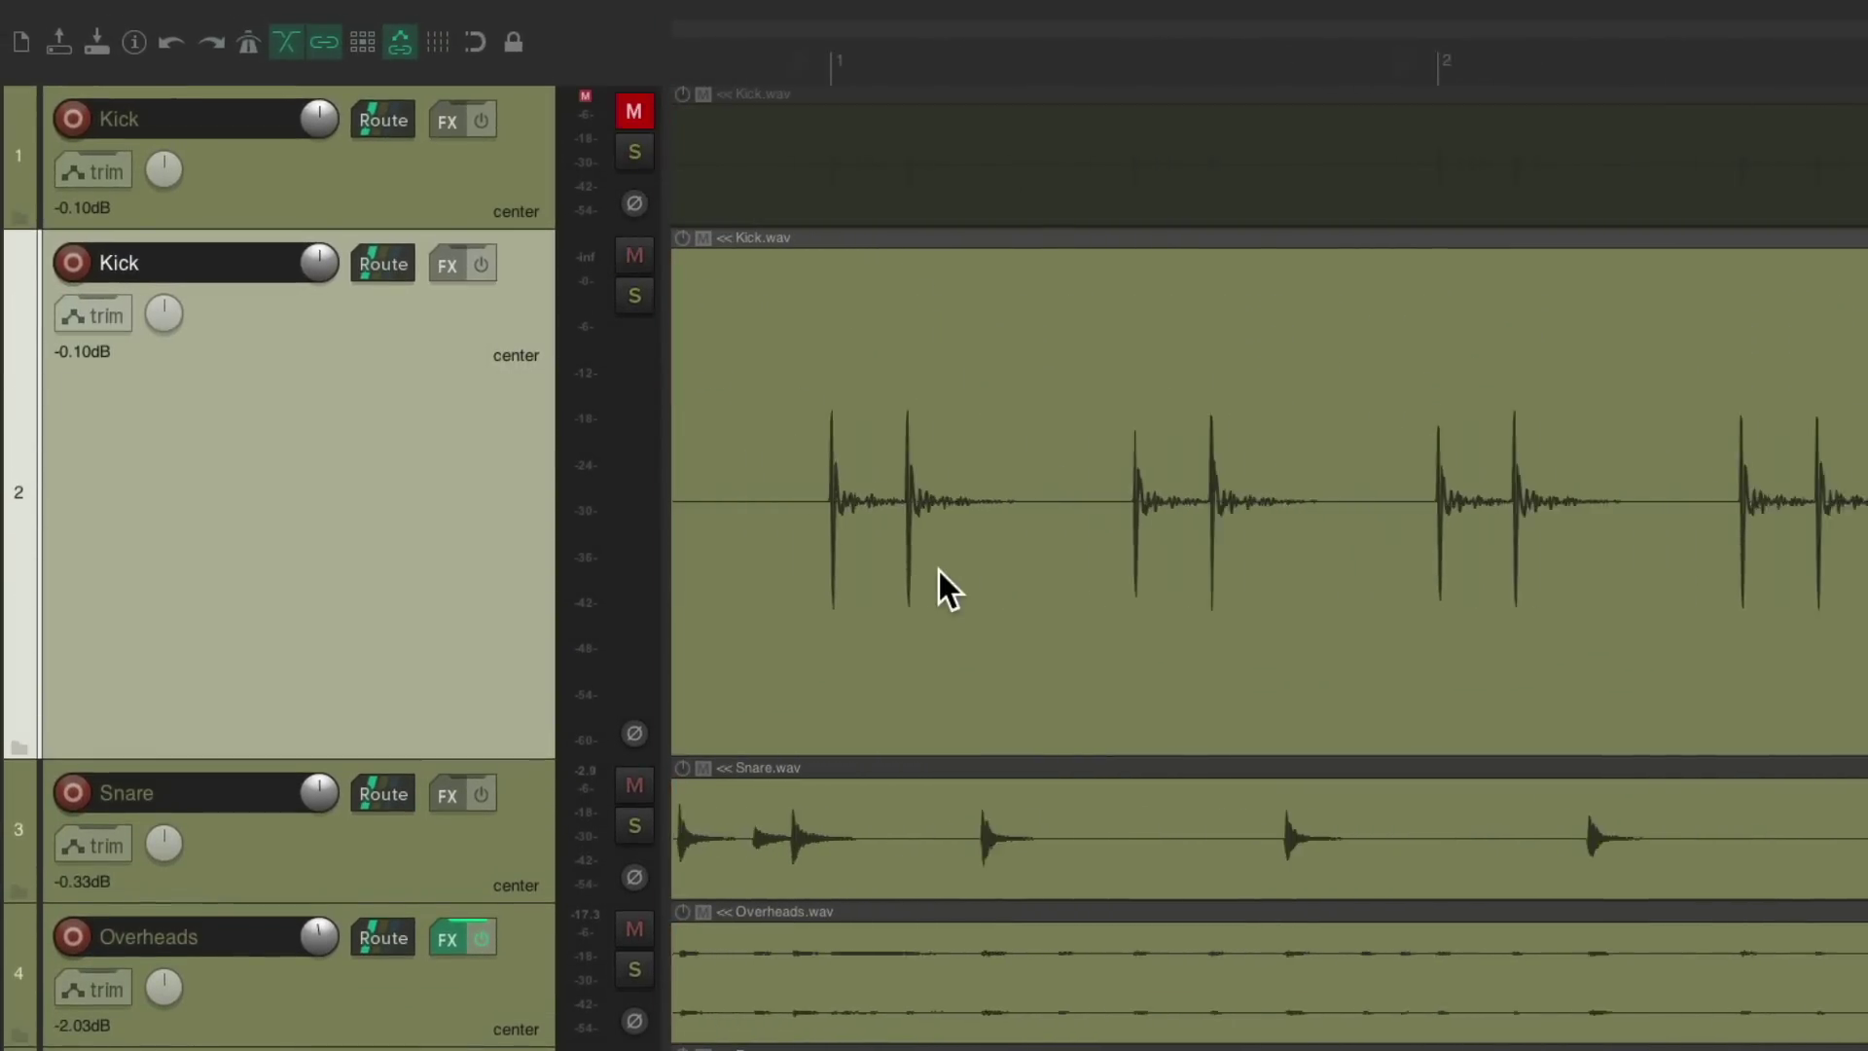
{"action": "scroll", "coordinate": [1022, 574], "scroll_direction": "left", "scroll_amount": 3}
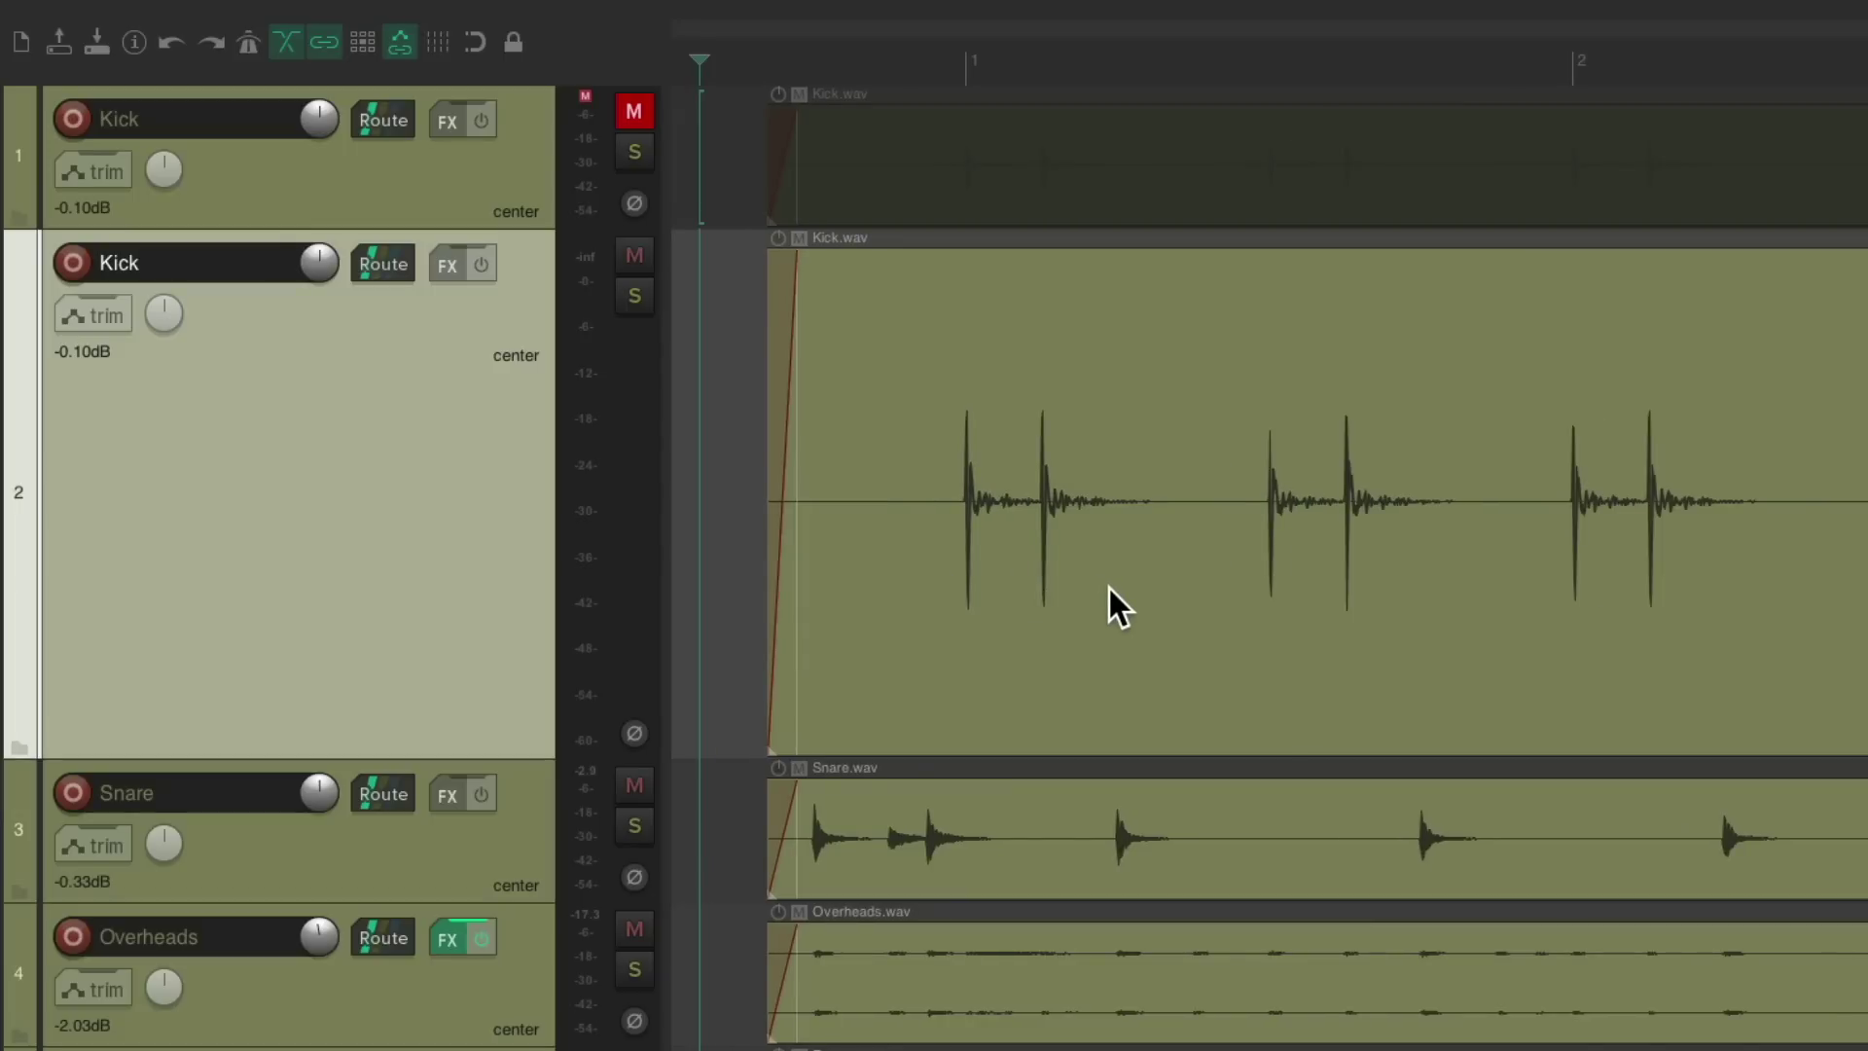
Open the Dynamic Split settings for the Kick.wav item on the copied track 2.
{"action": "left_click", "coordinate": [1050, 341]}
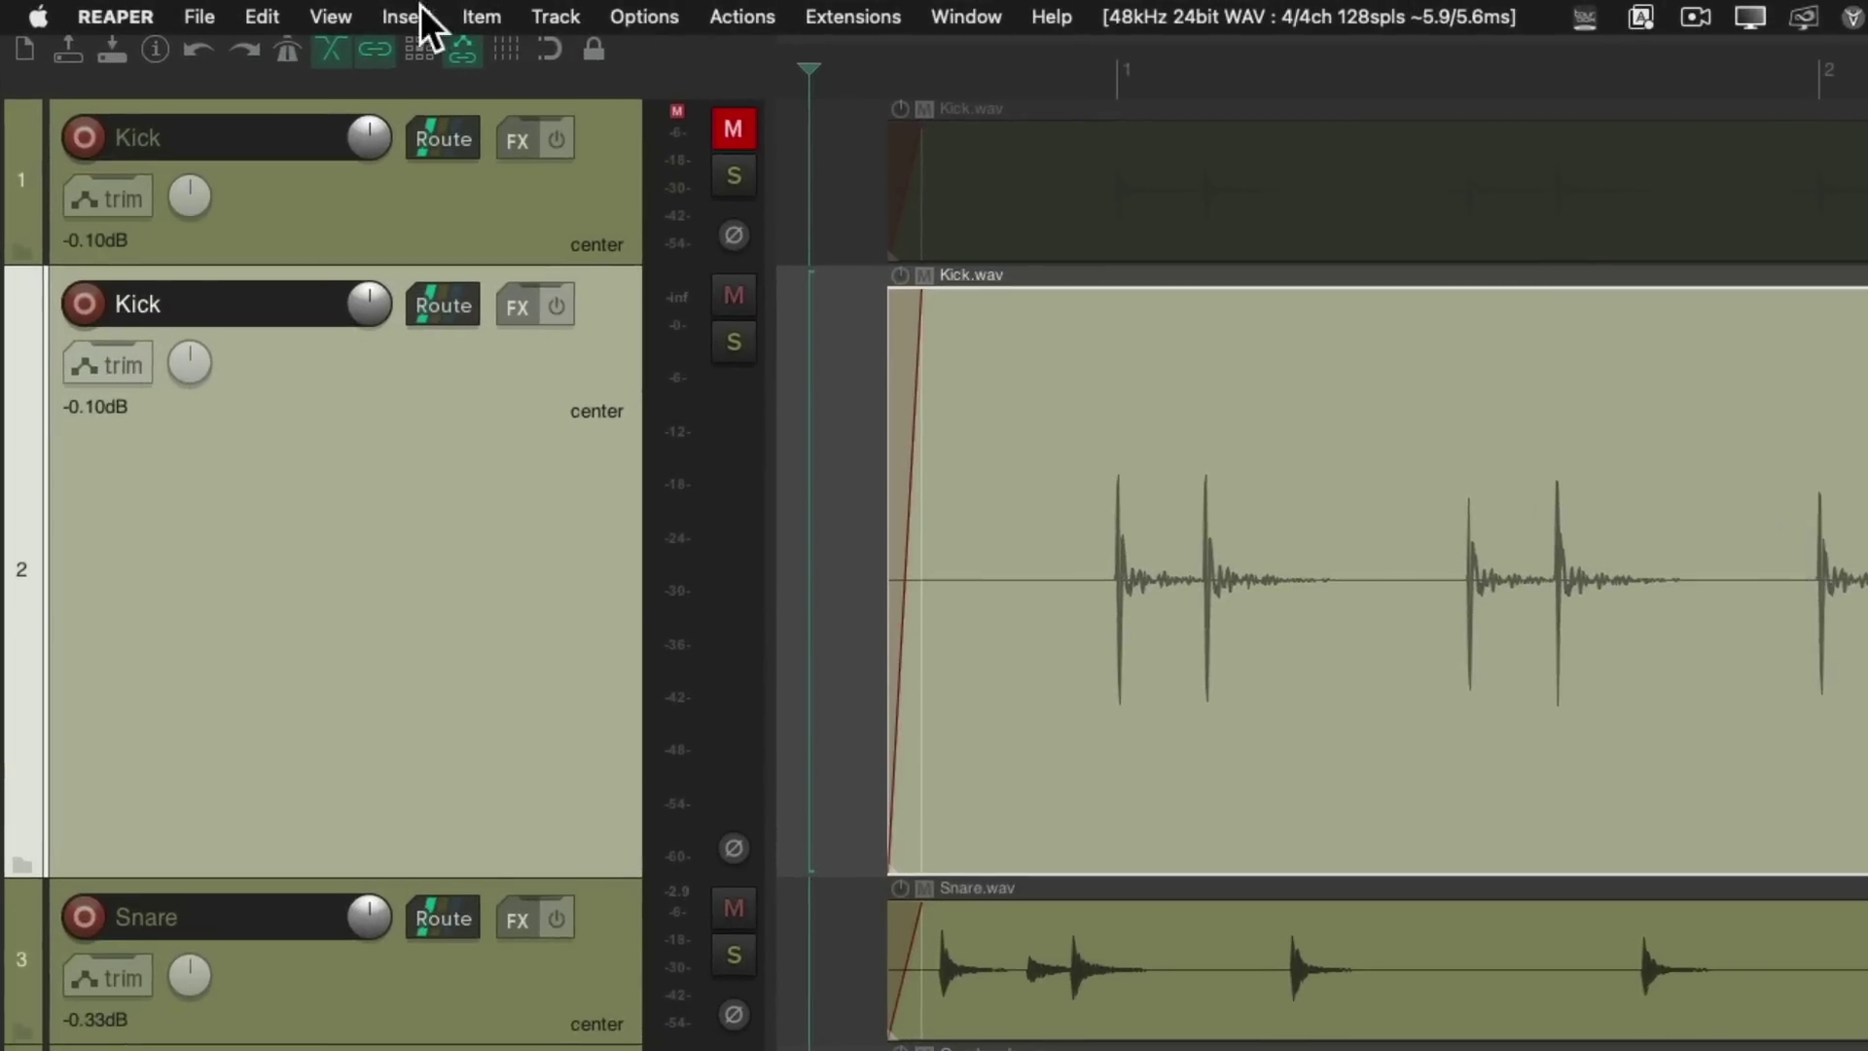
{"action": "left_click", "coordinate": [264, 16]}
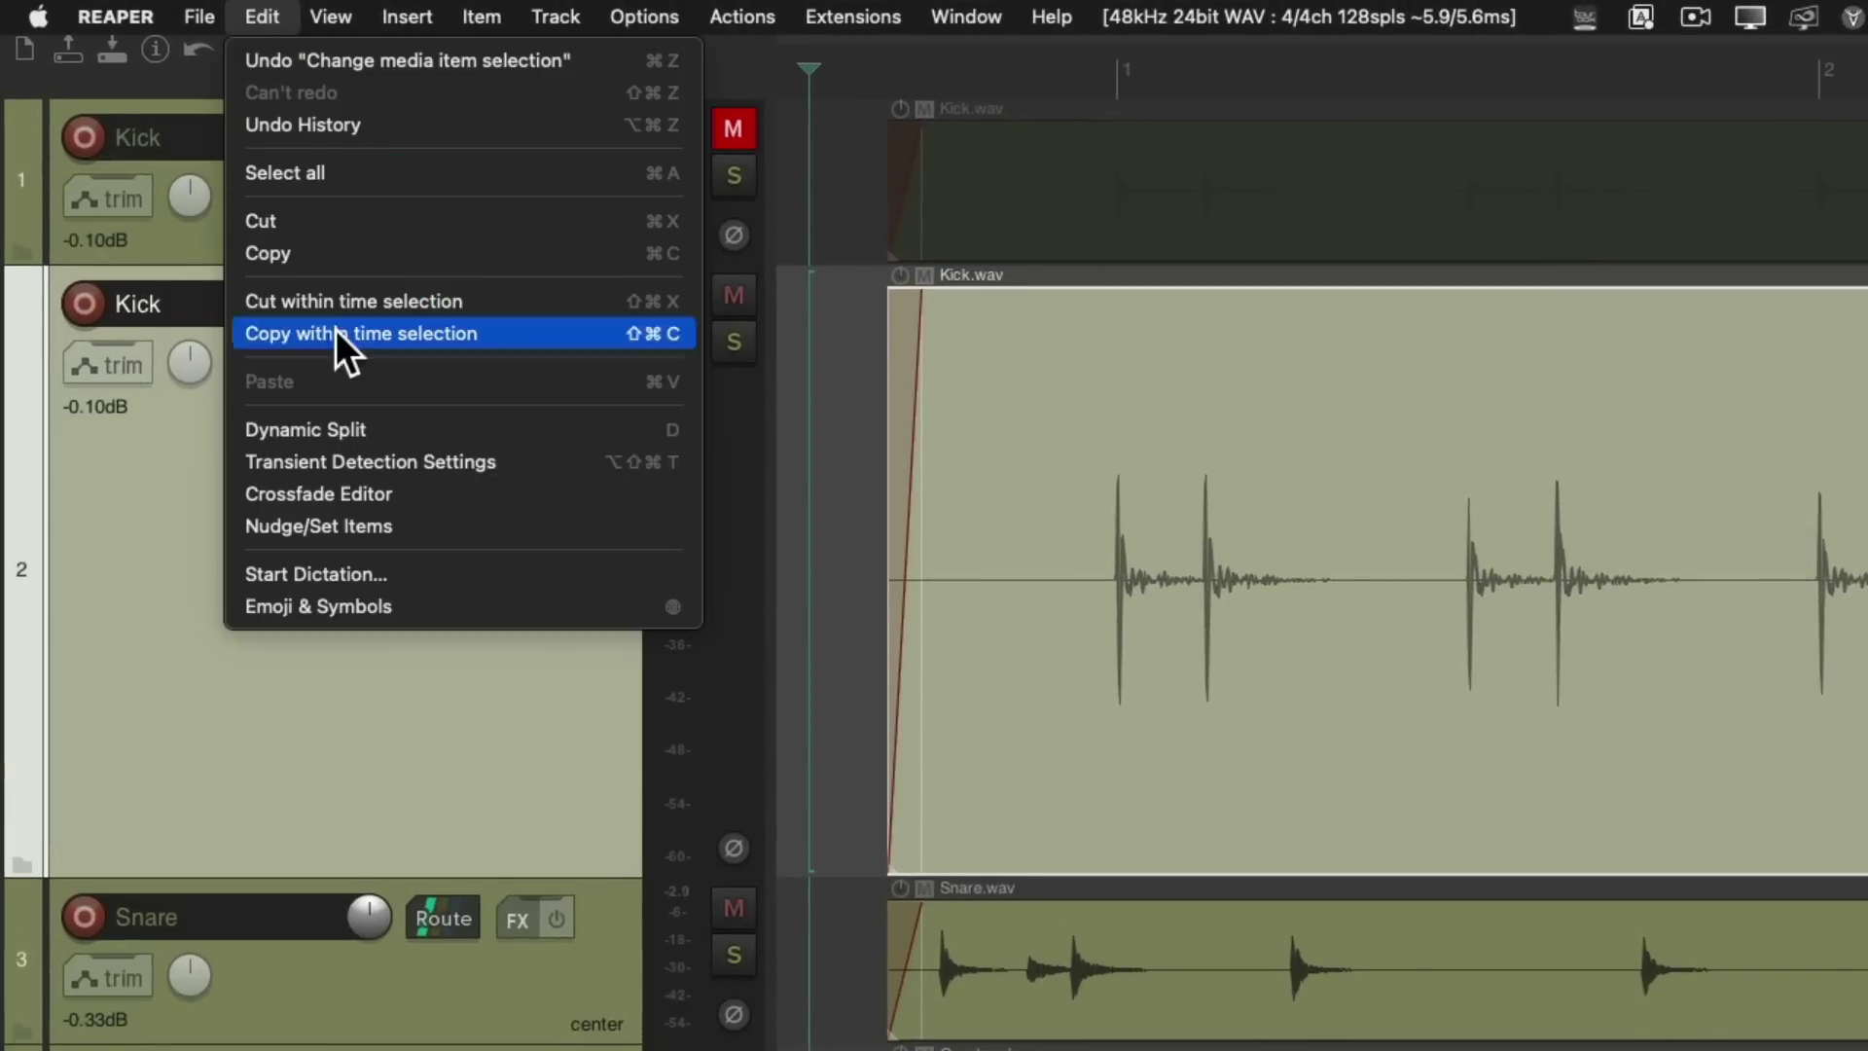
{"action": "left_click", "coordinate": [238, 436]}
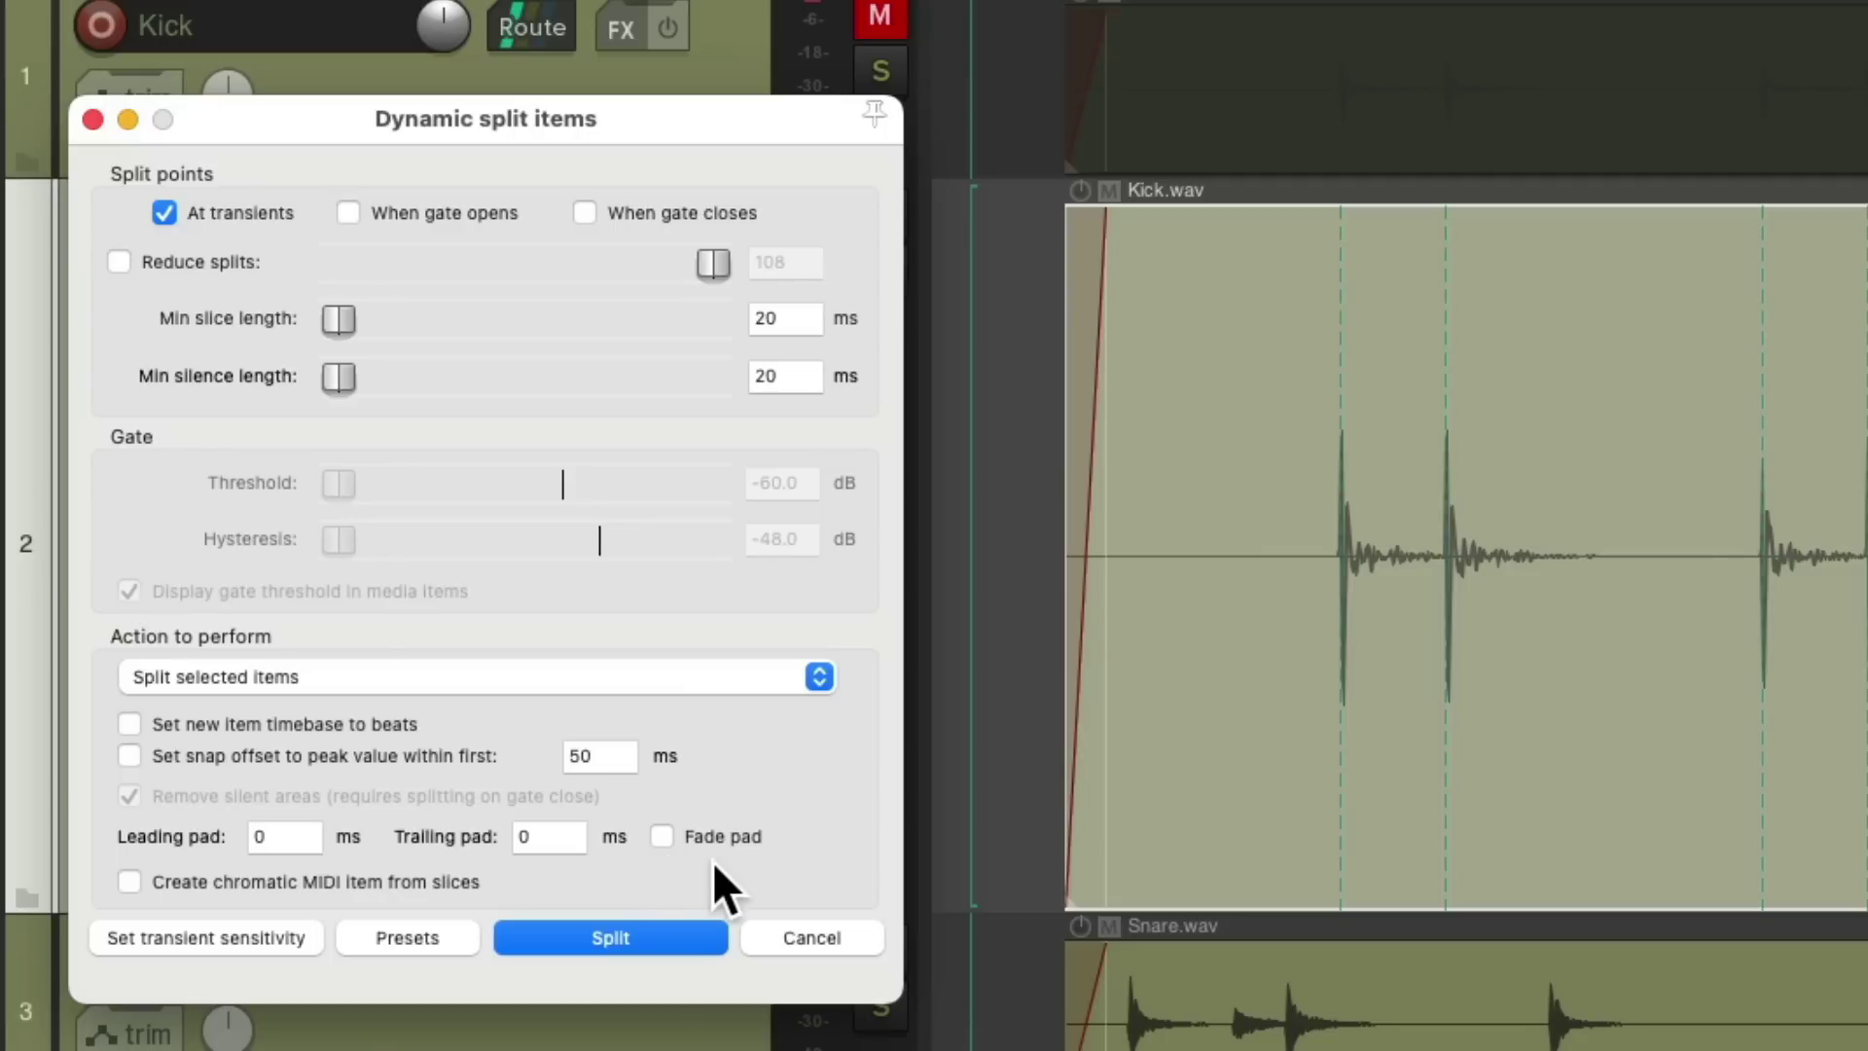
Set the transient detection threshold to about -11.3 dB, then close the transient settings.
{"action": "left_click", "coordinate": [276, 938]}
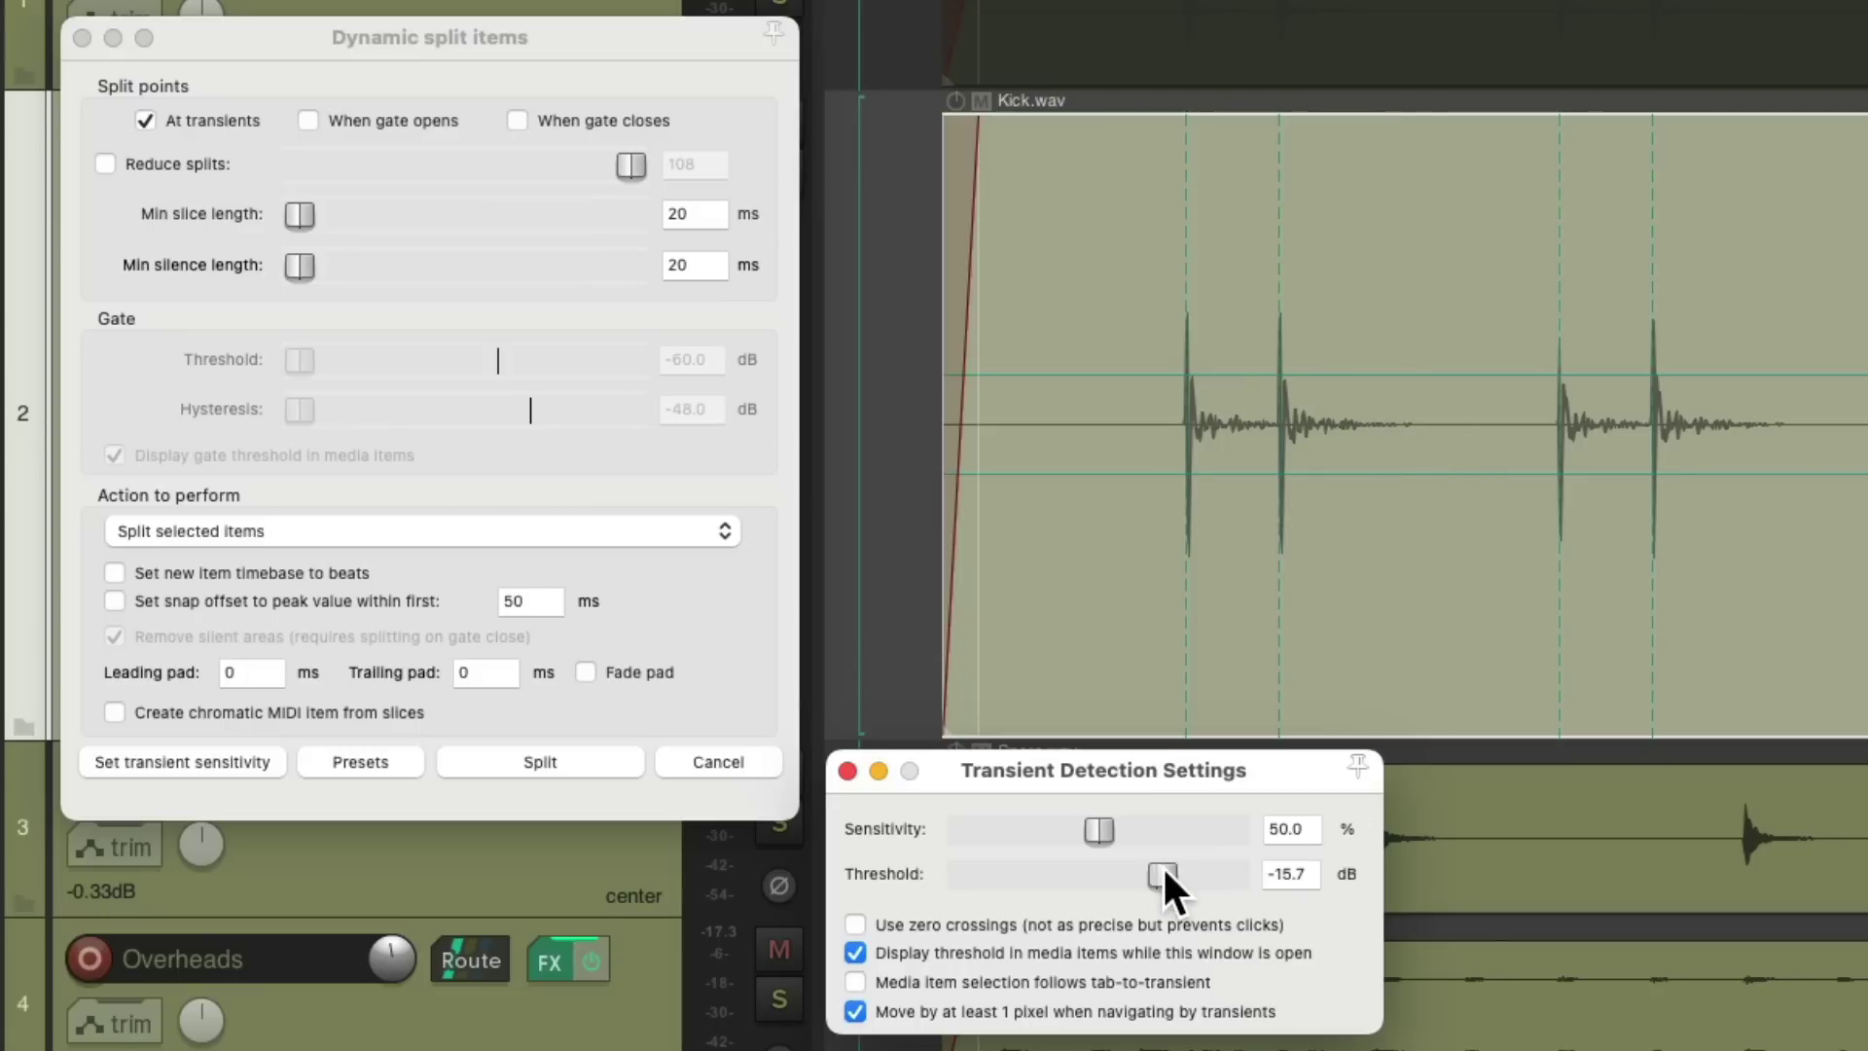
{"action": "left_click_drag", "start_coordinate": [1163, 865], "coordinate": [1198, 866]}
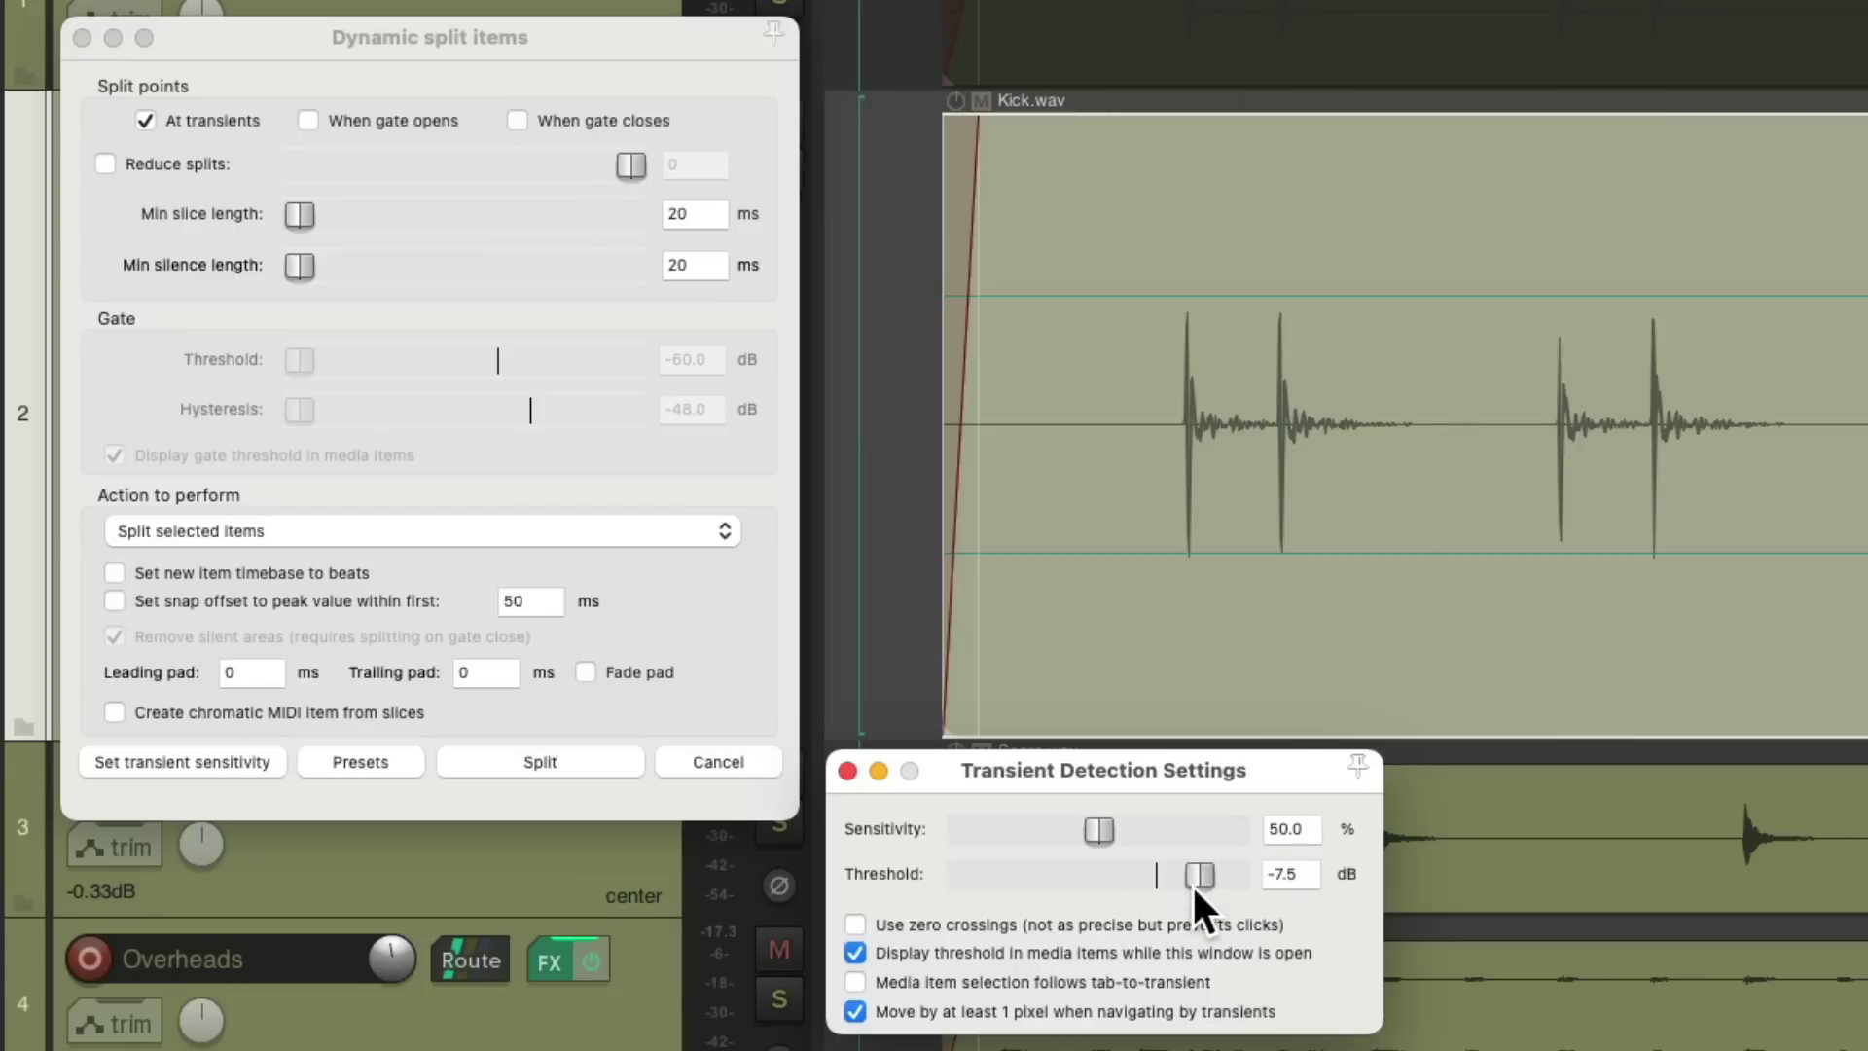
{"action": "left_click_drag", "start_coordinate": [1198, 873], "coordinate": [1183, 875]}
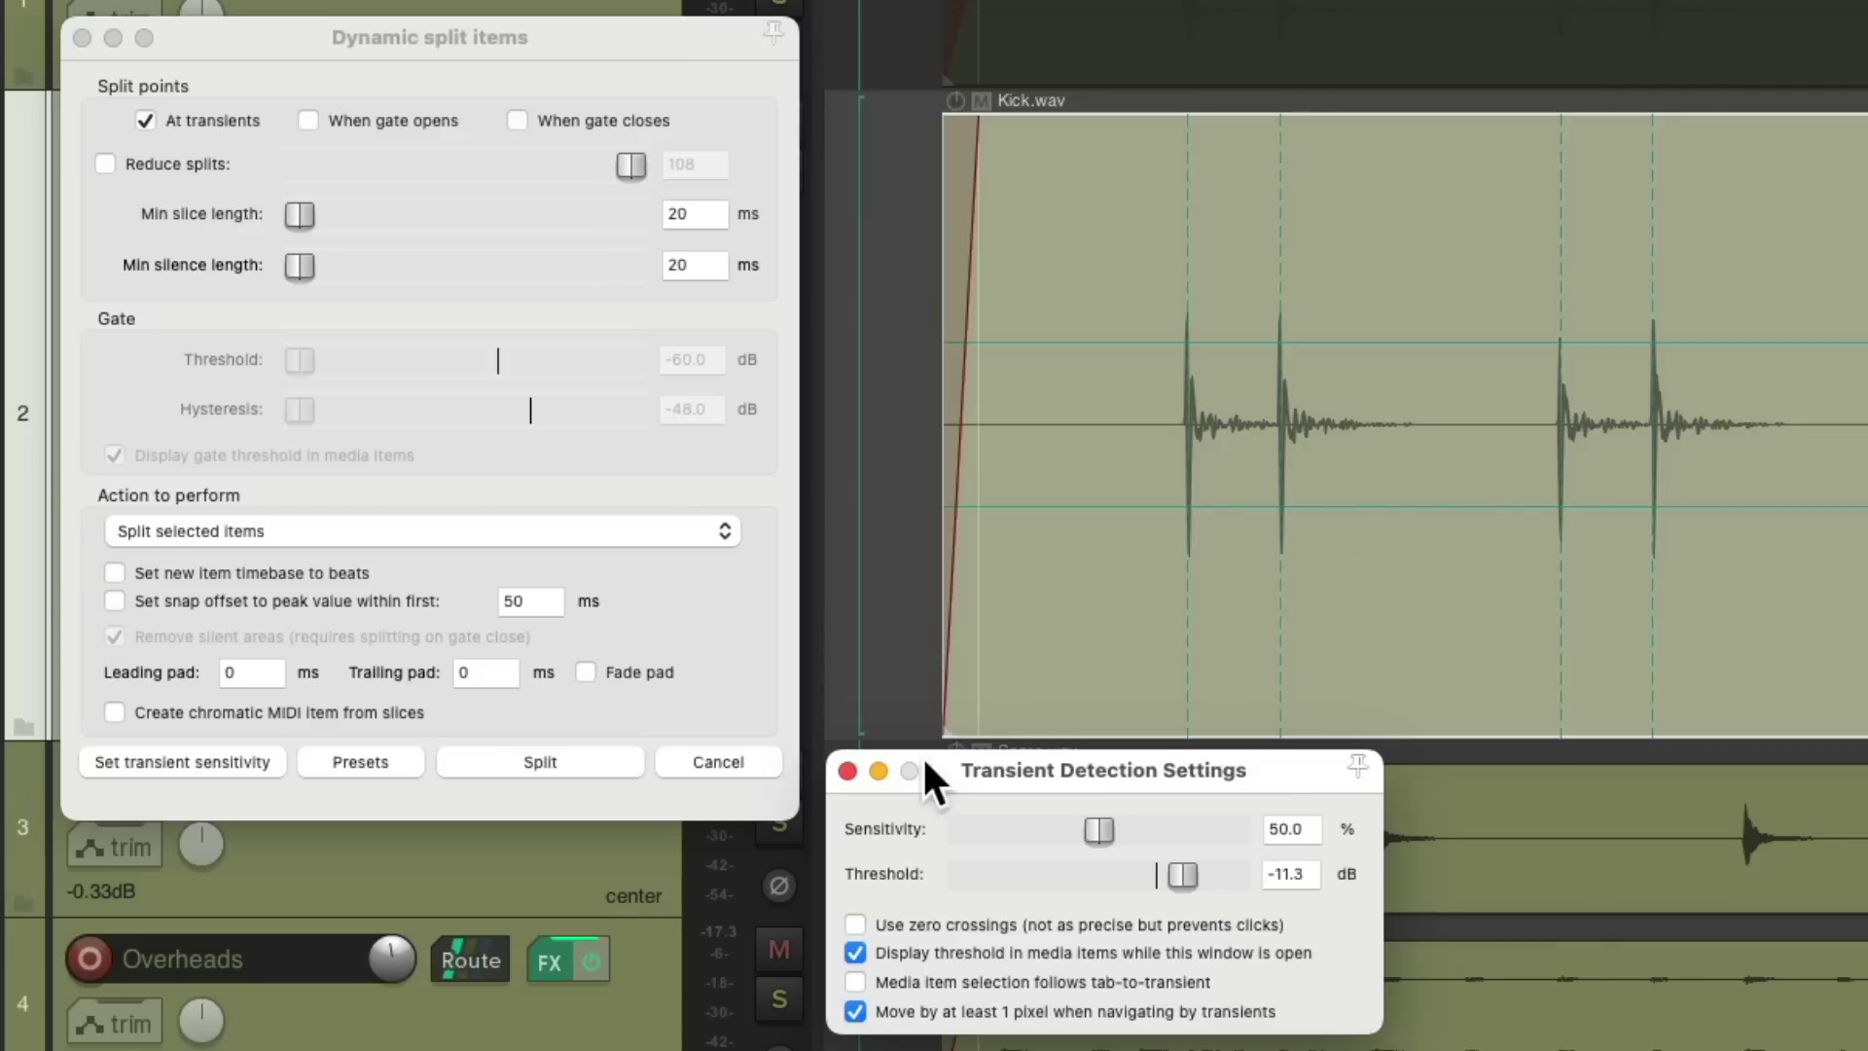
{"action": "left_click", "coordinate": [847, 771]}
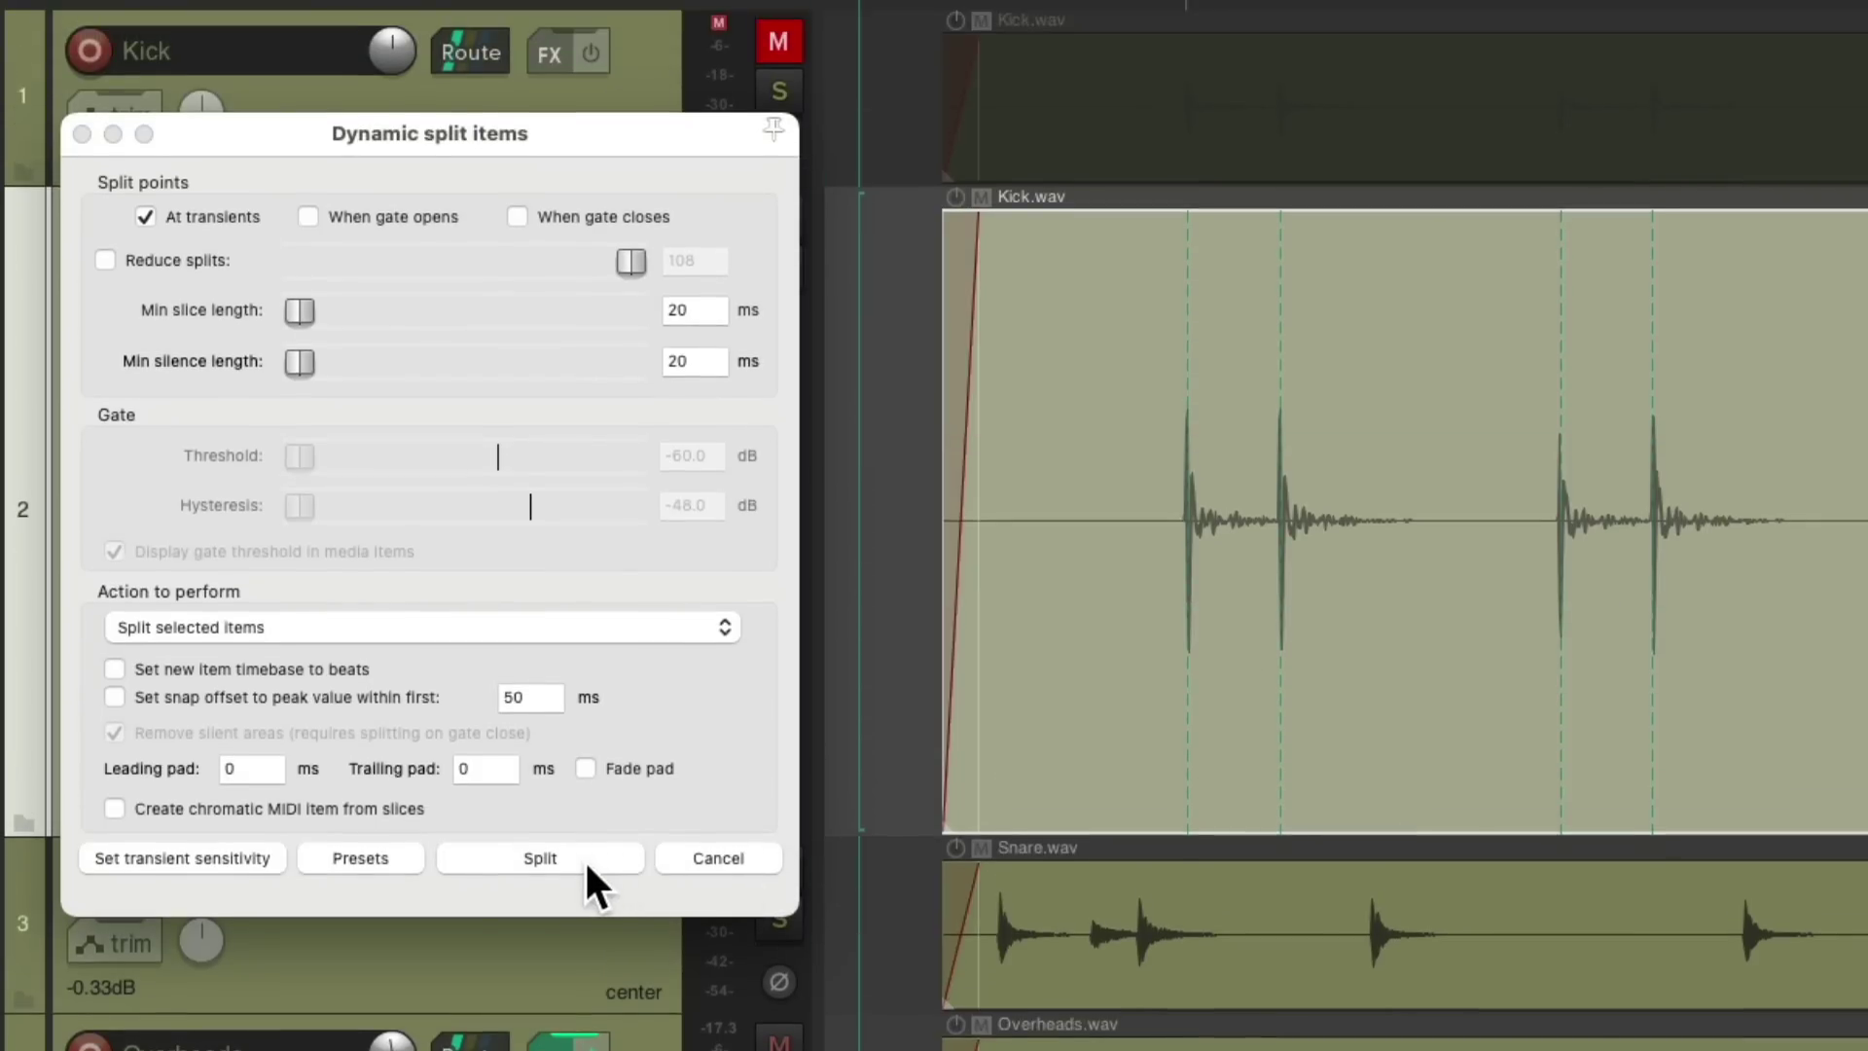
Split the copied Kick item at its transients and delete the first slice.
{"action": "left_click", "coordinate": [586, 860]}
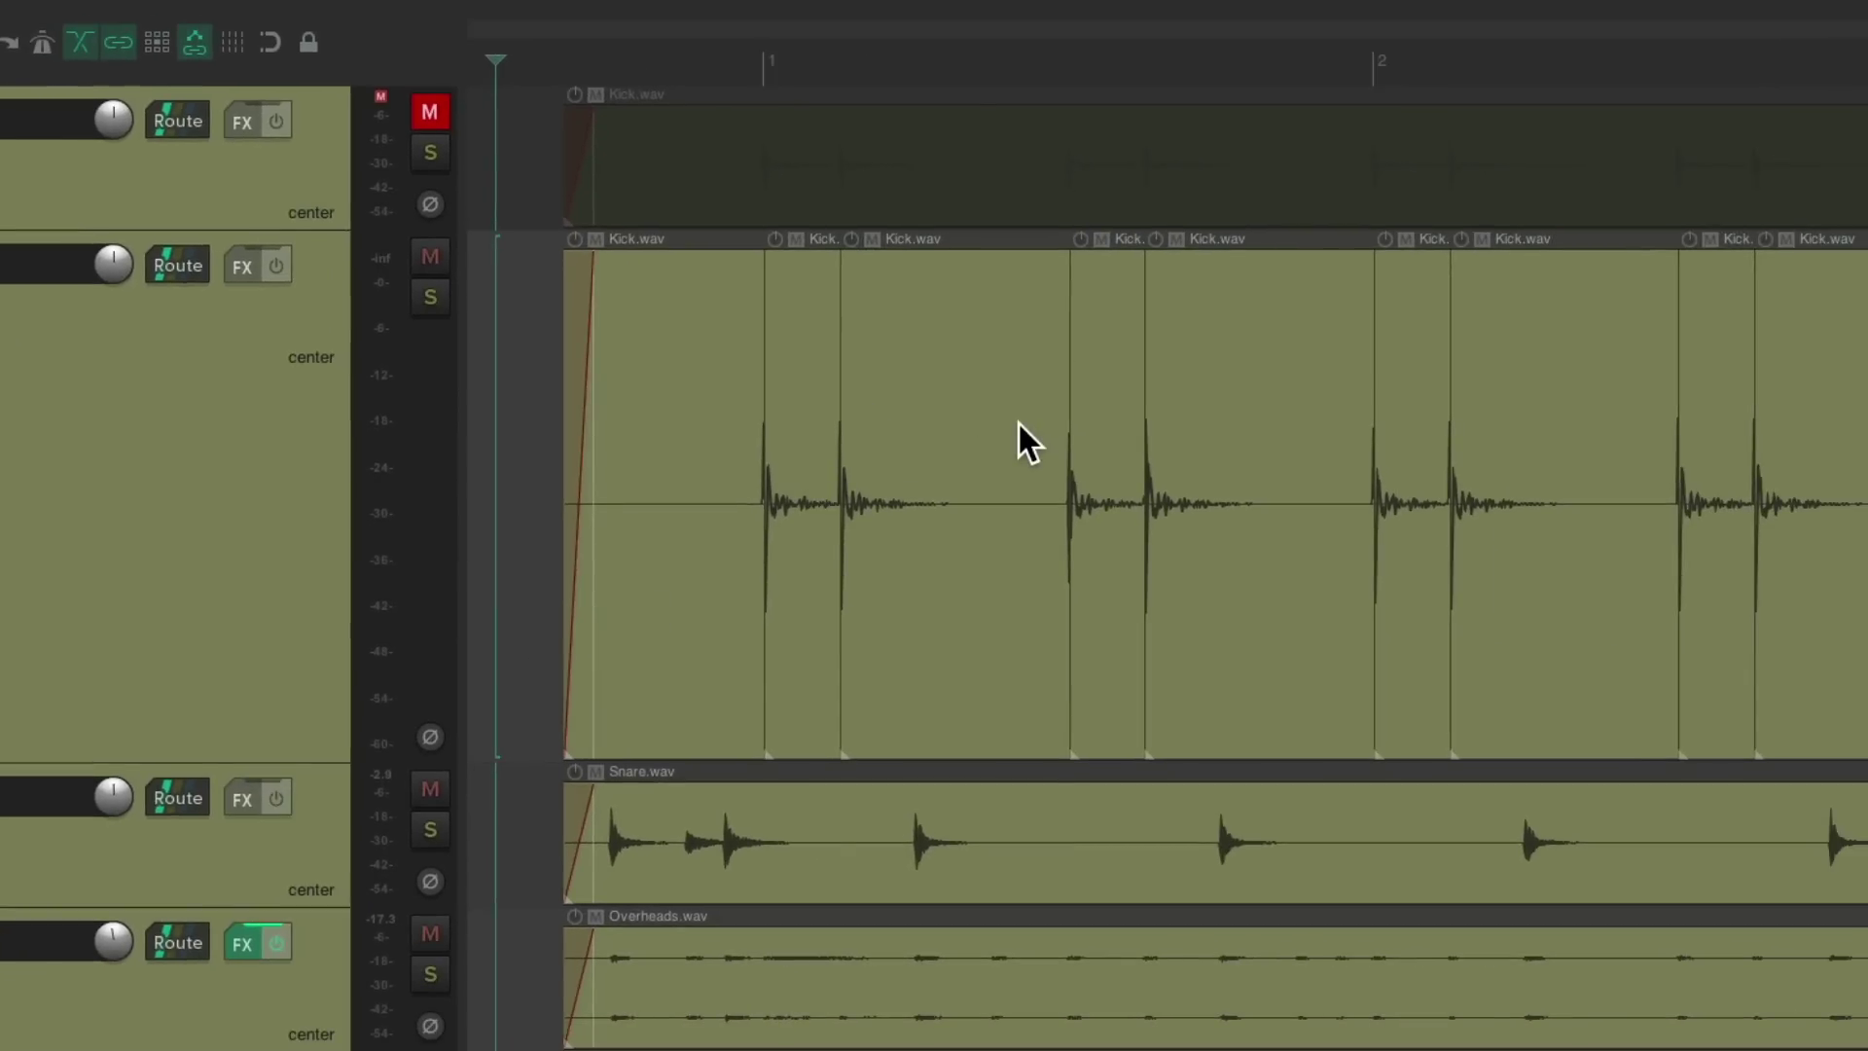
{"action": "left_click", "coordinate": [650, 404]}
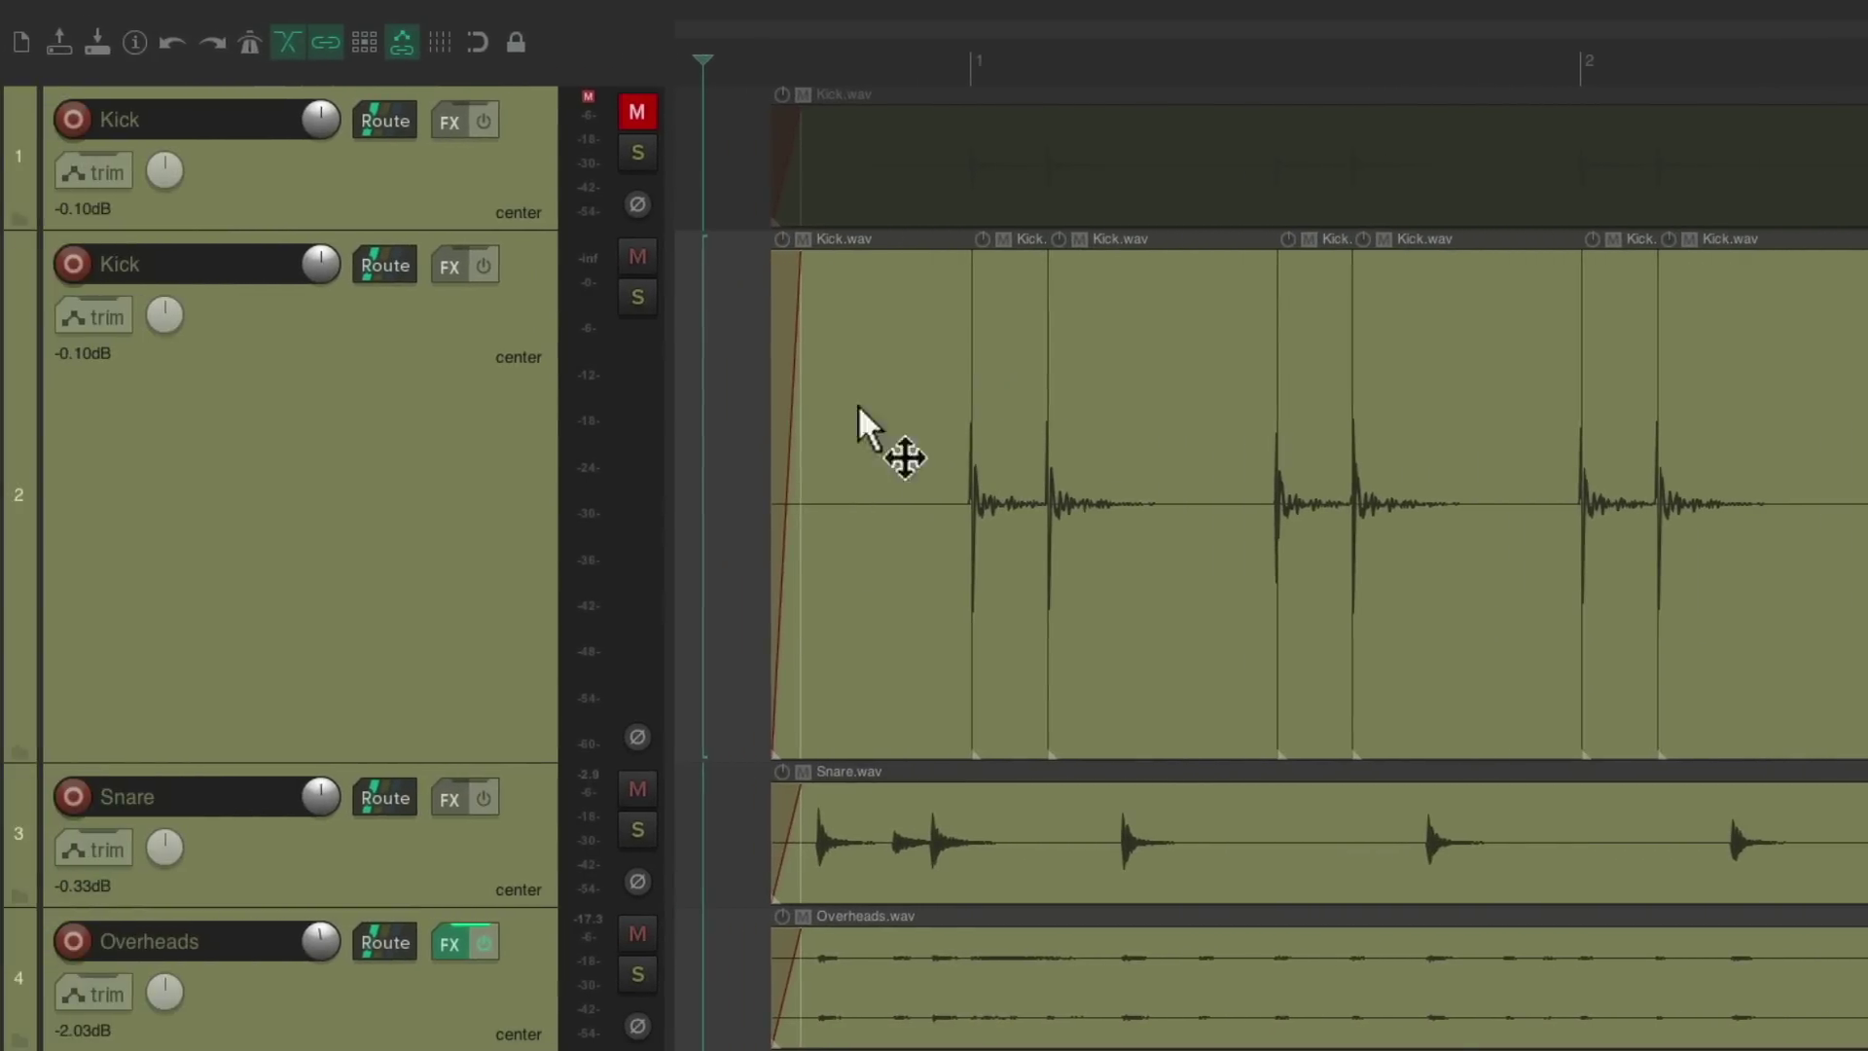
{"action": "key", "text": "Delete"}
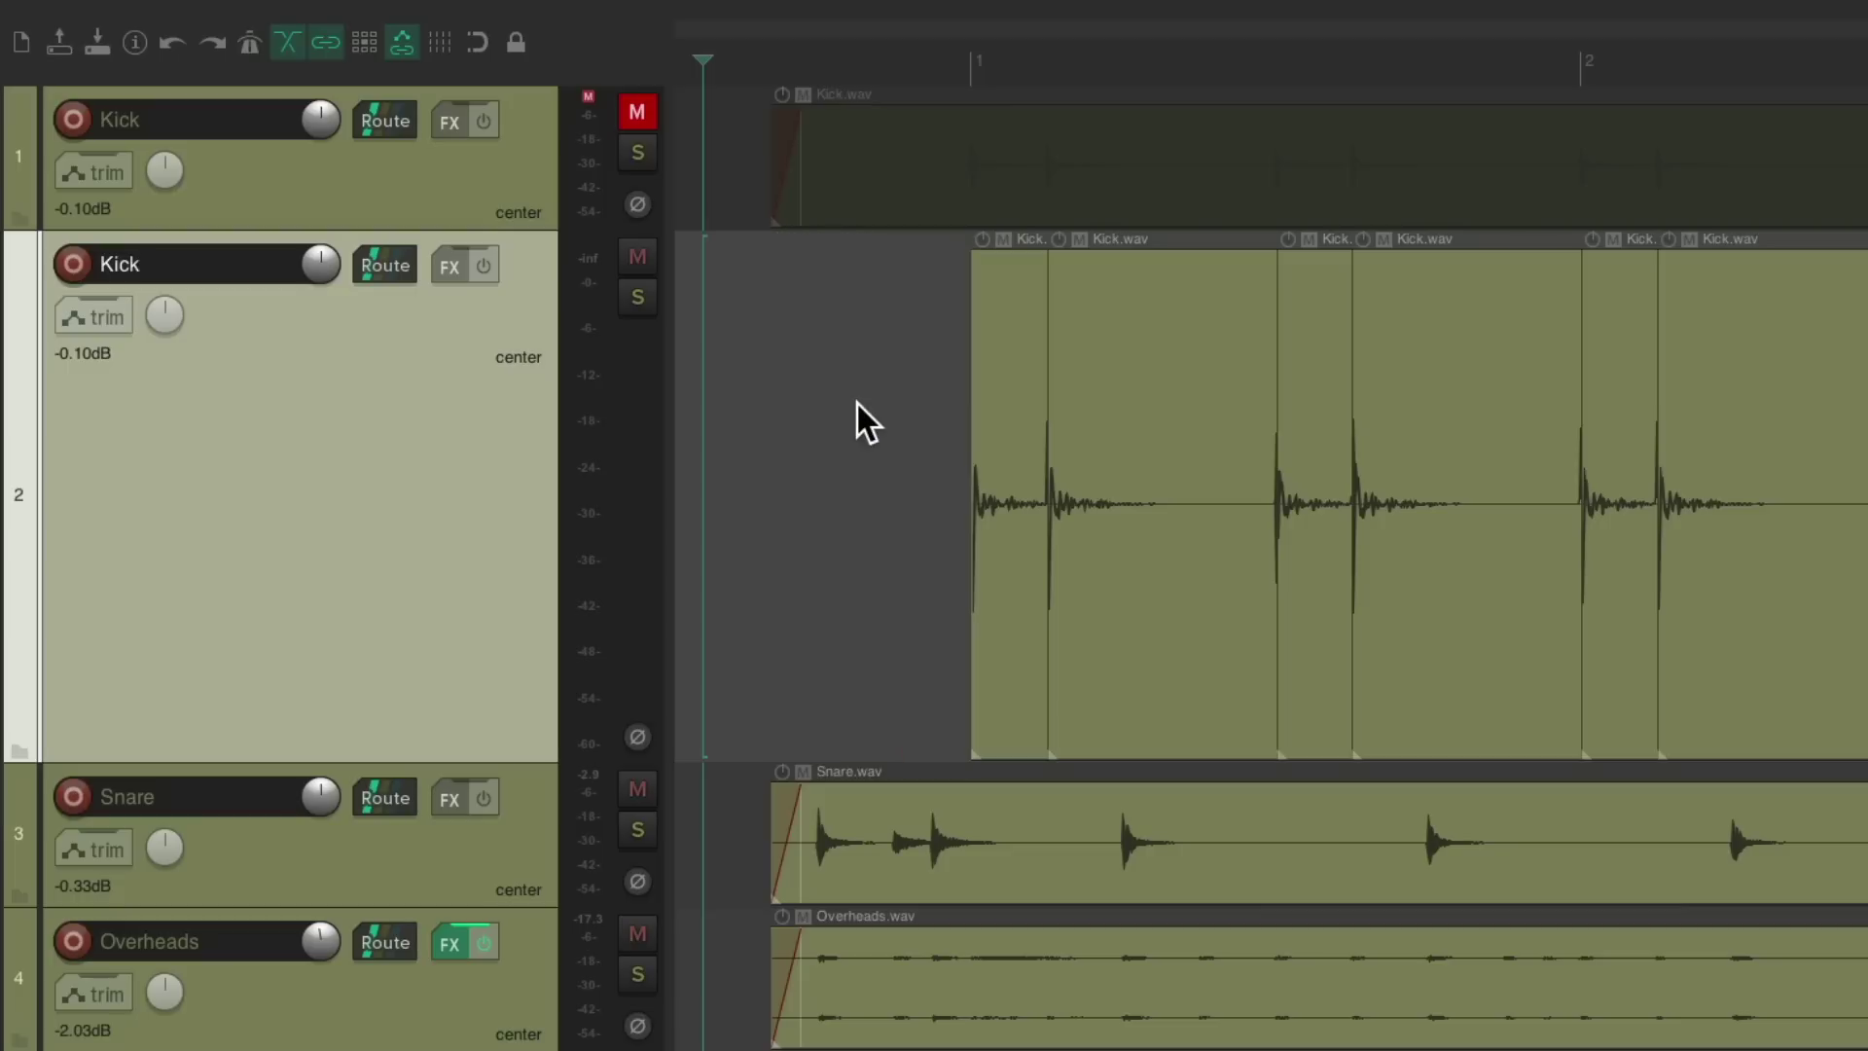
Turn off Loop item source for all the Kick slices.
{"action": "double_click", "coordinate": [466, 491]}
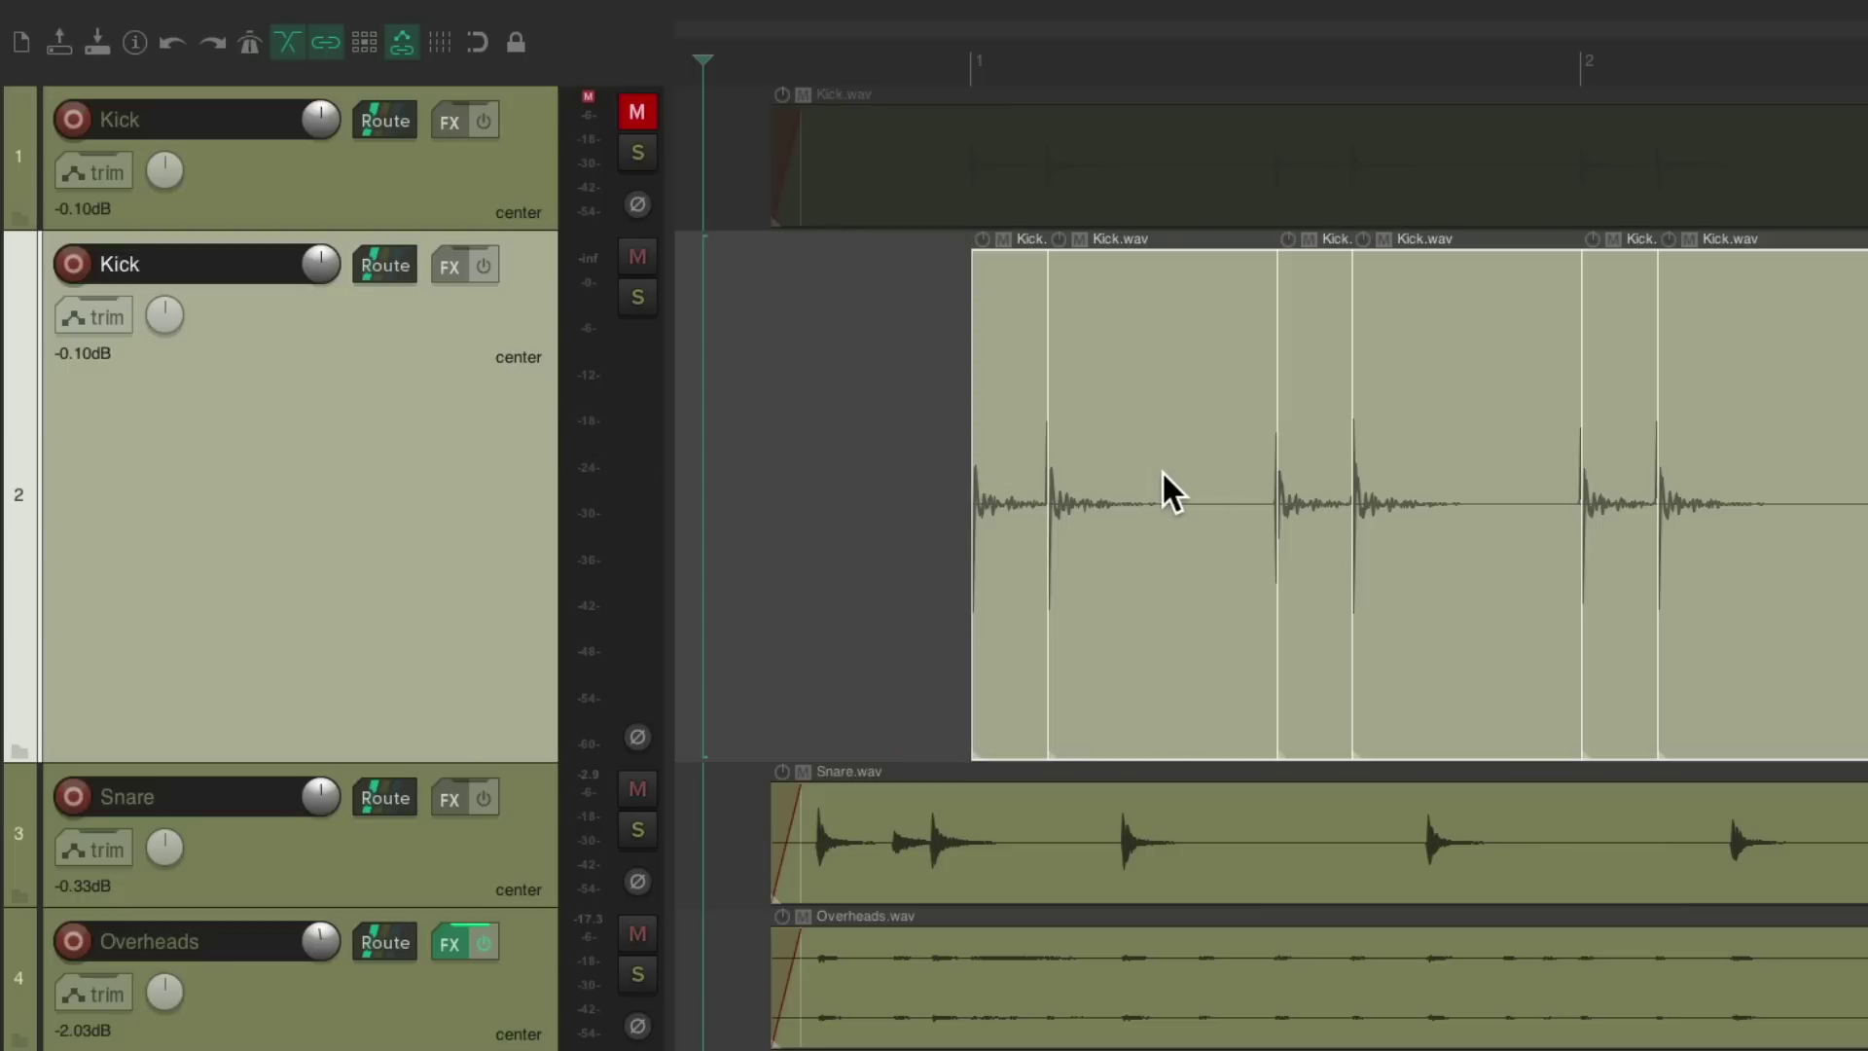
{"action": "right_click", "coordinate": [994, 304]}
{"action": "mouse_move", "coordinate": [1011, 330]}
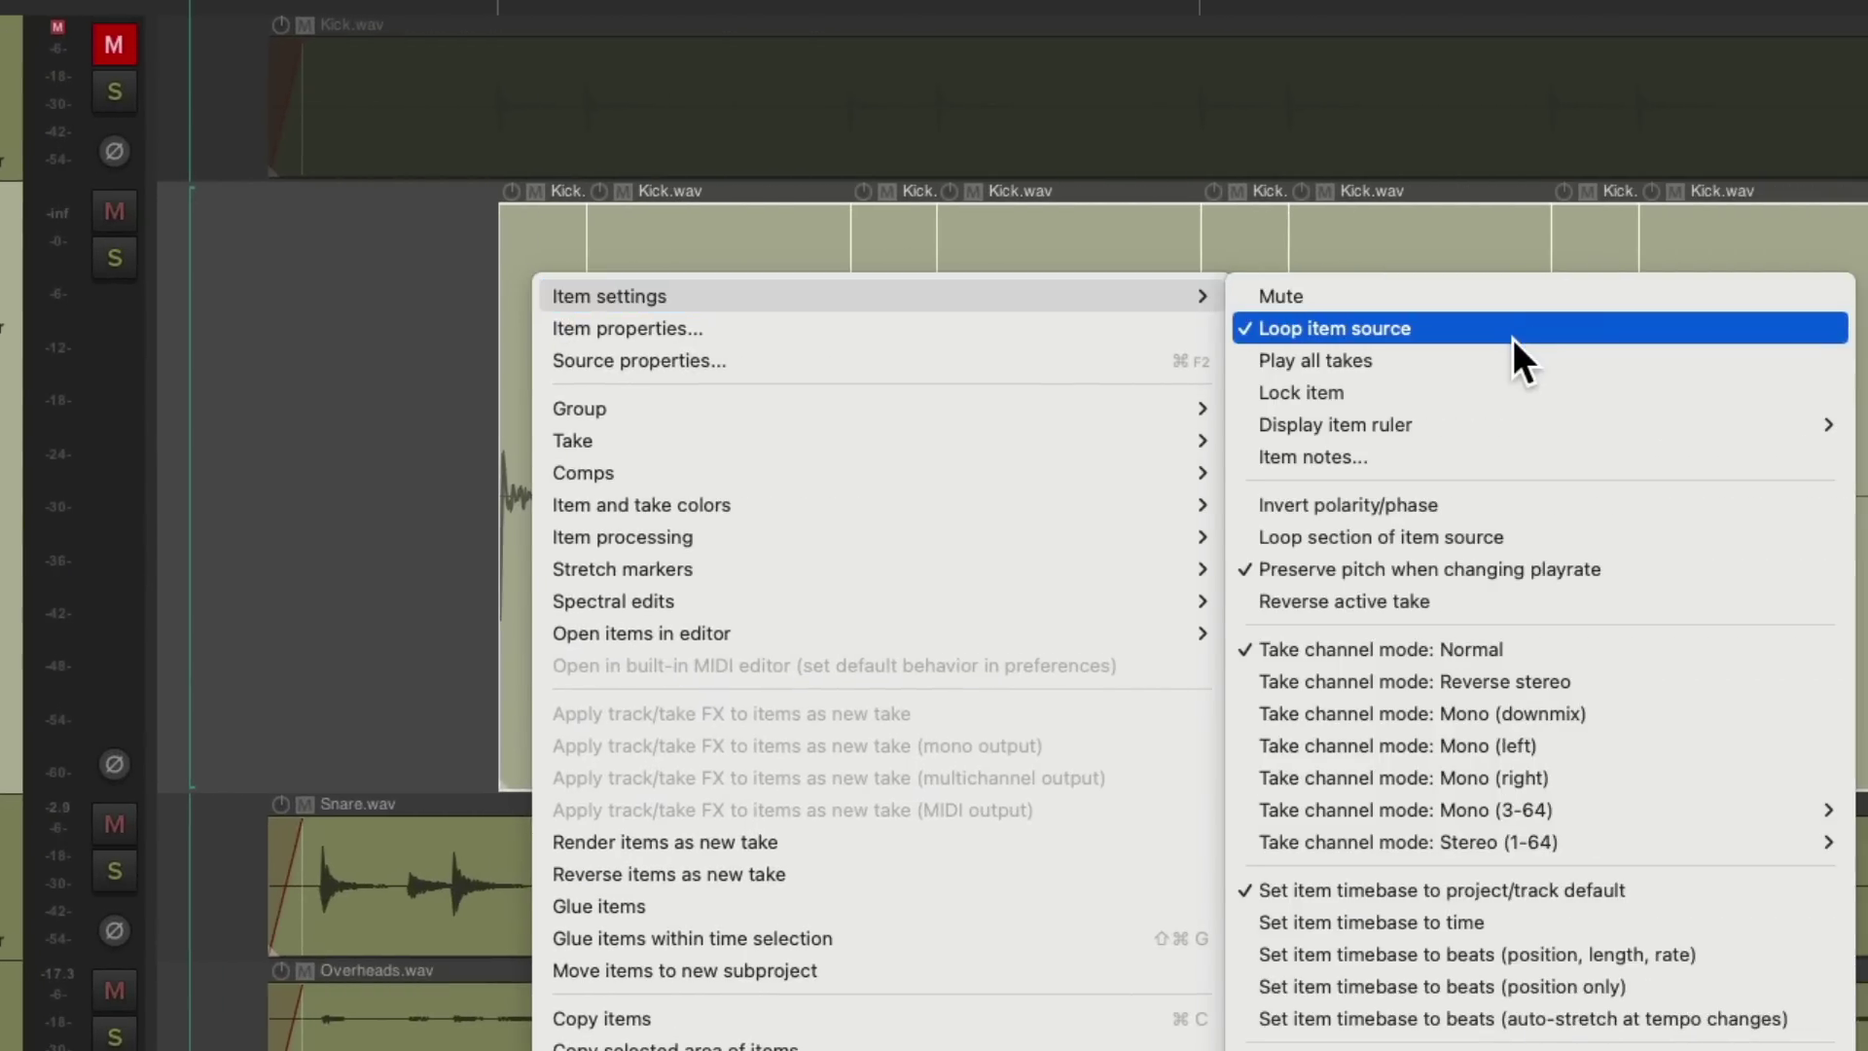
{"action": "left_click", "coordinate": [1513, 339]}
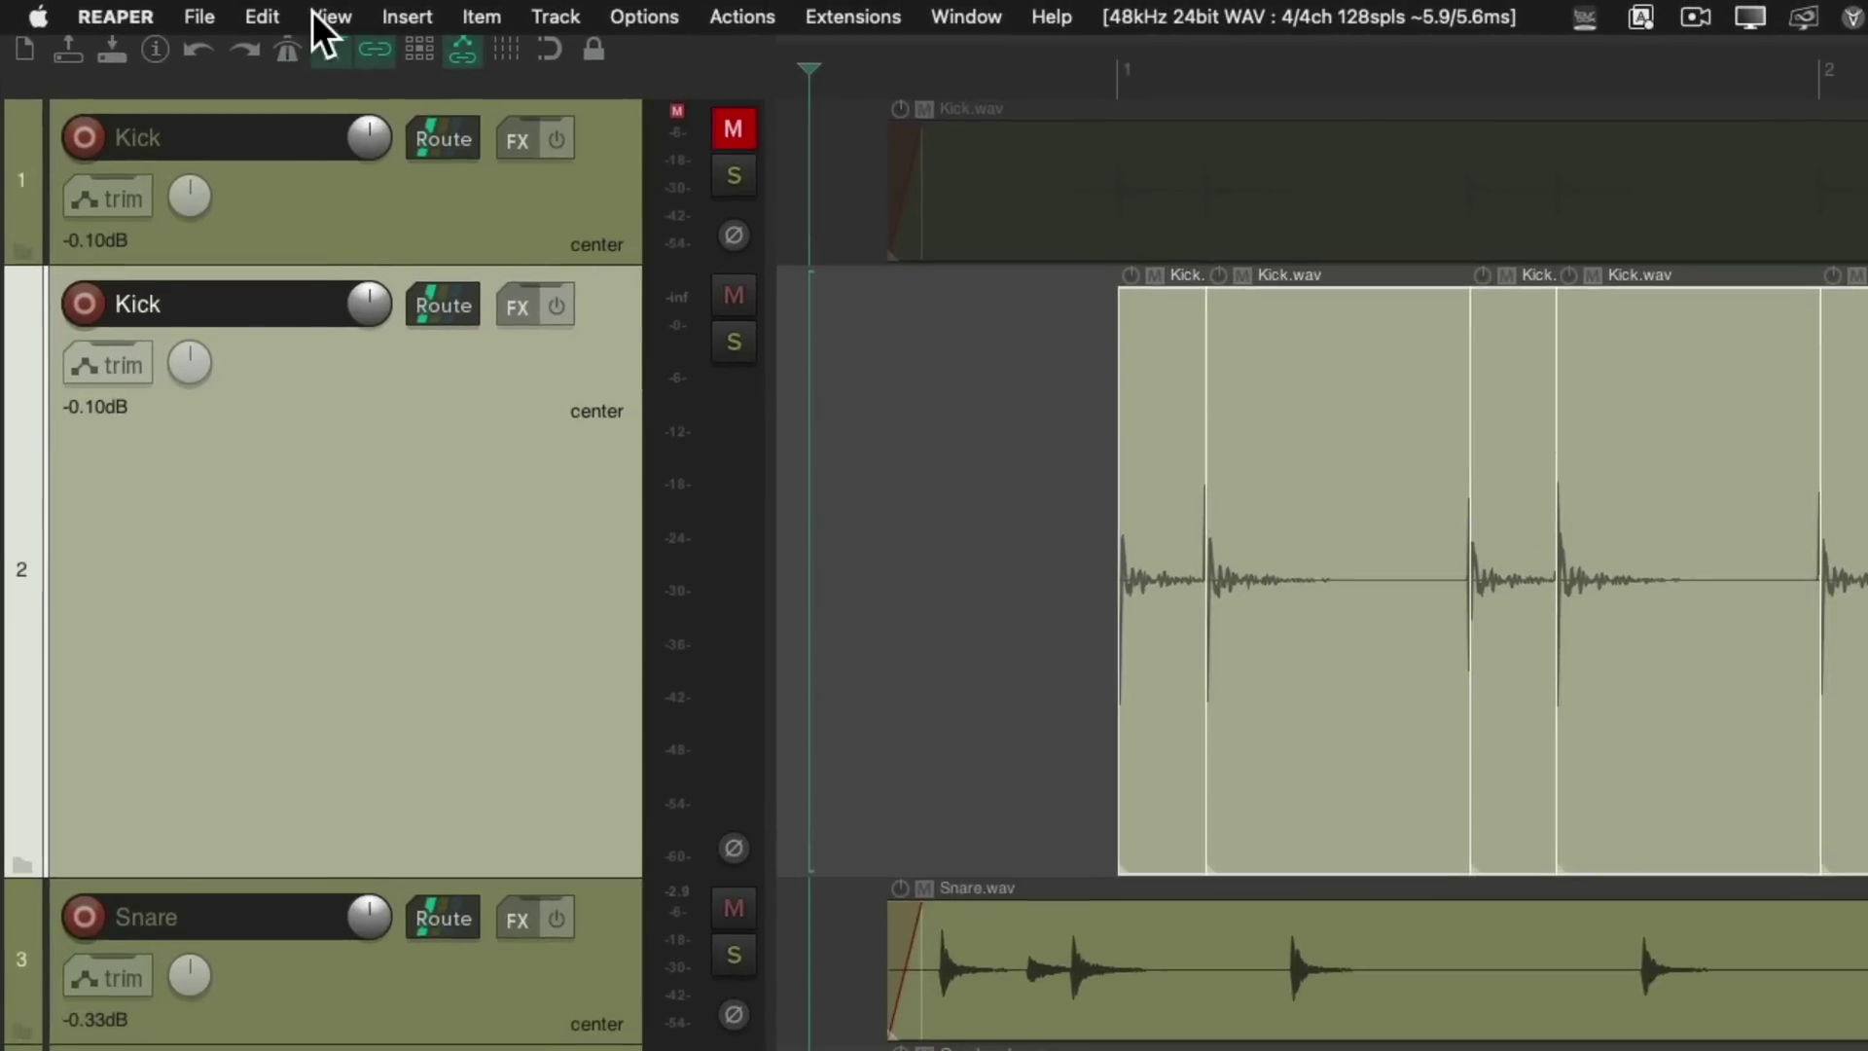
In Media Explorer's Kicks folder, audition BD103.wav, BD202.wav and other kicks, settling on BD202.wav.
{"action": "left_click", "coordinate": [326, 18]}
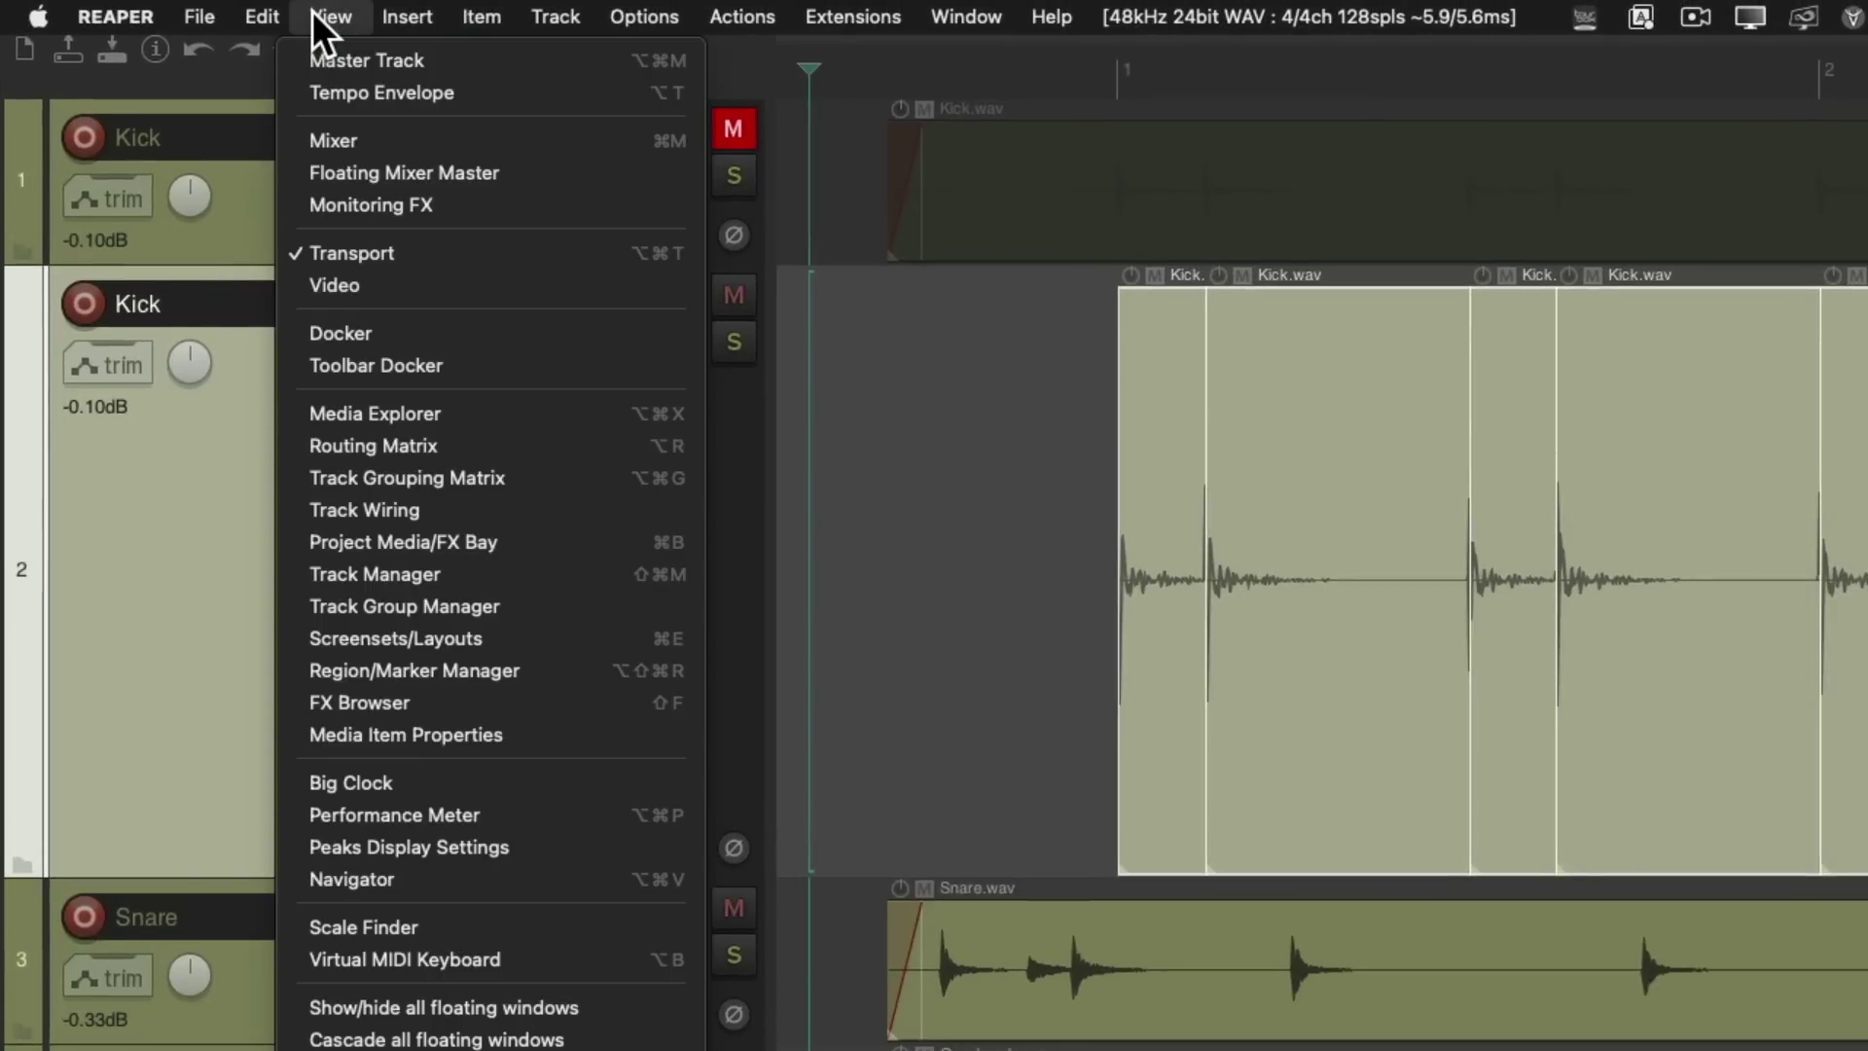
{"action": "left_click", "coordinate": [302, 417]}
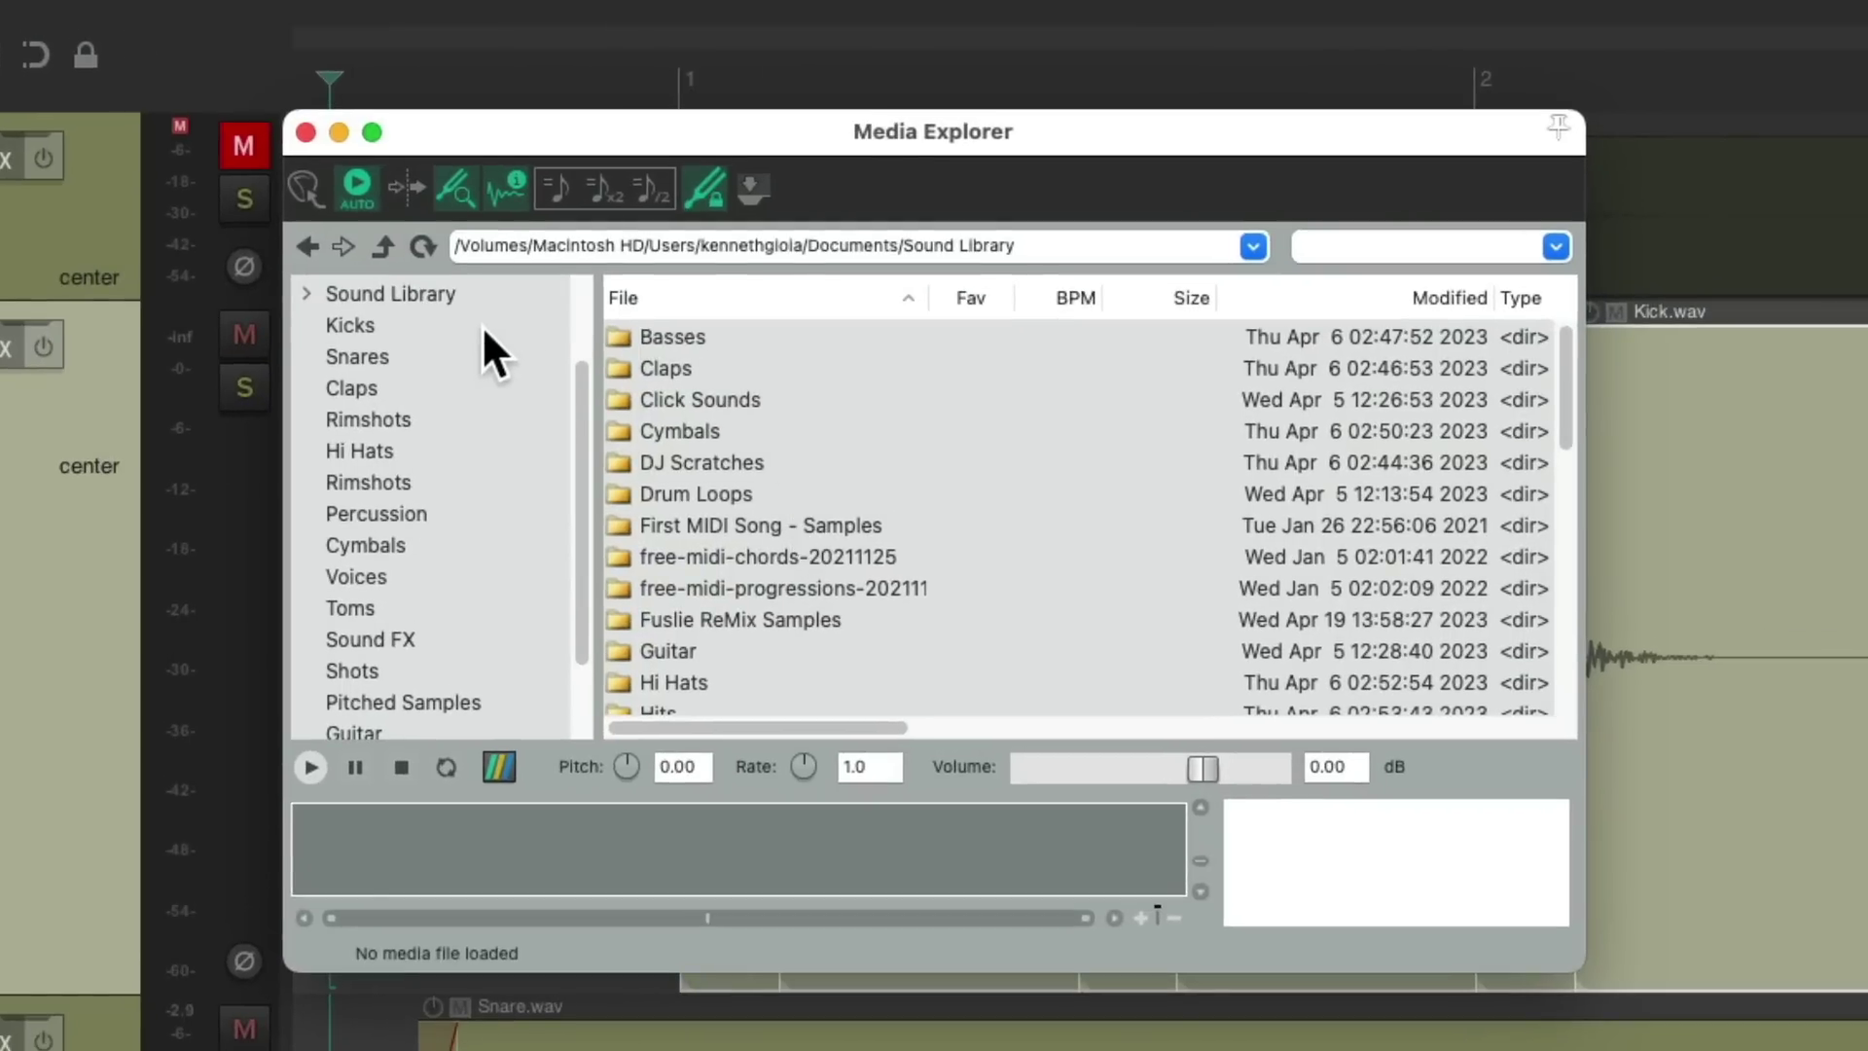
{"action": "left_click", "coordinate": [447, 329]}
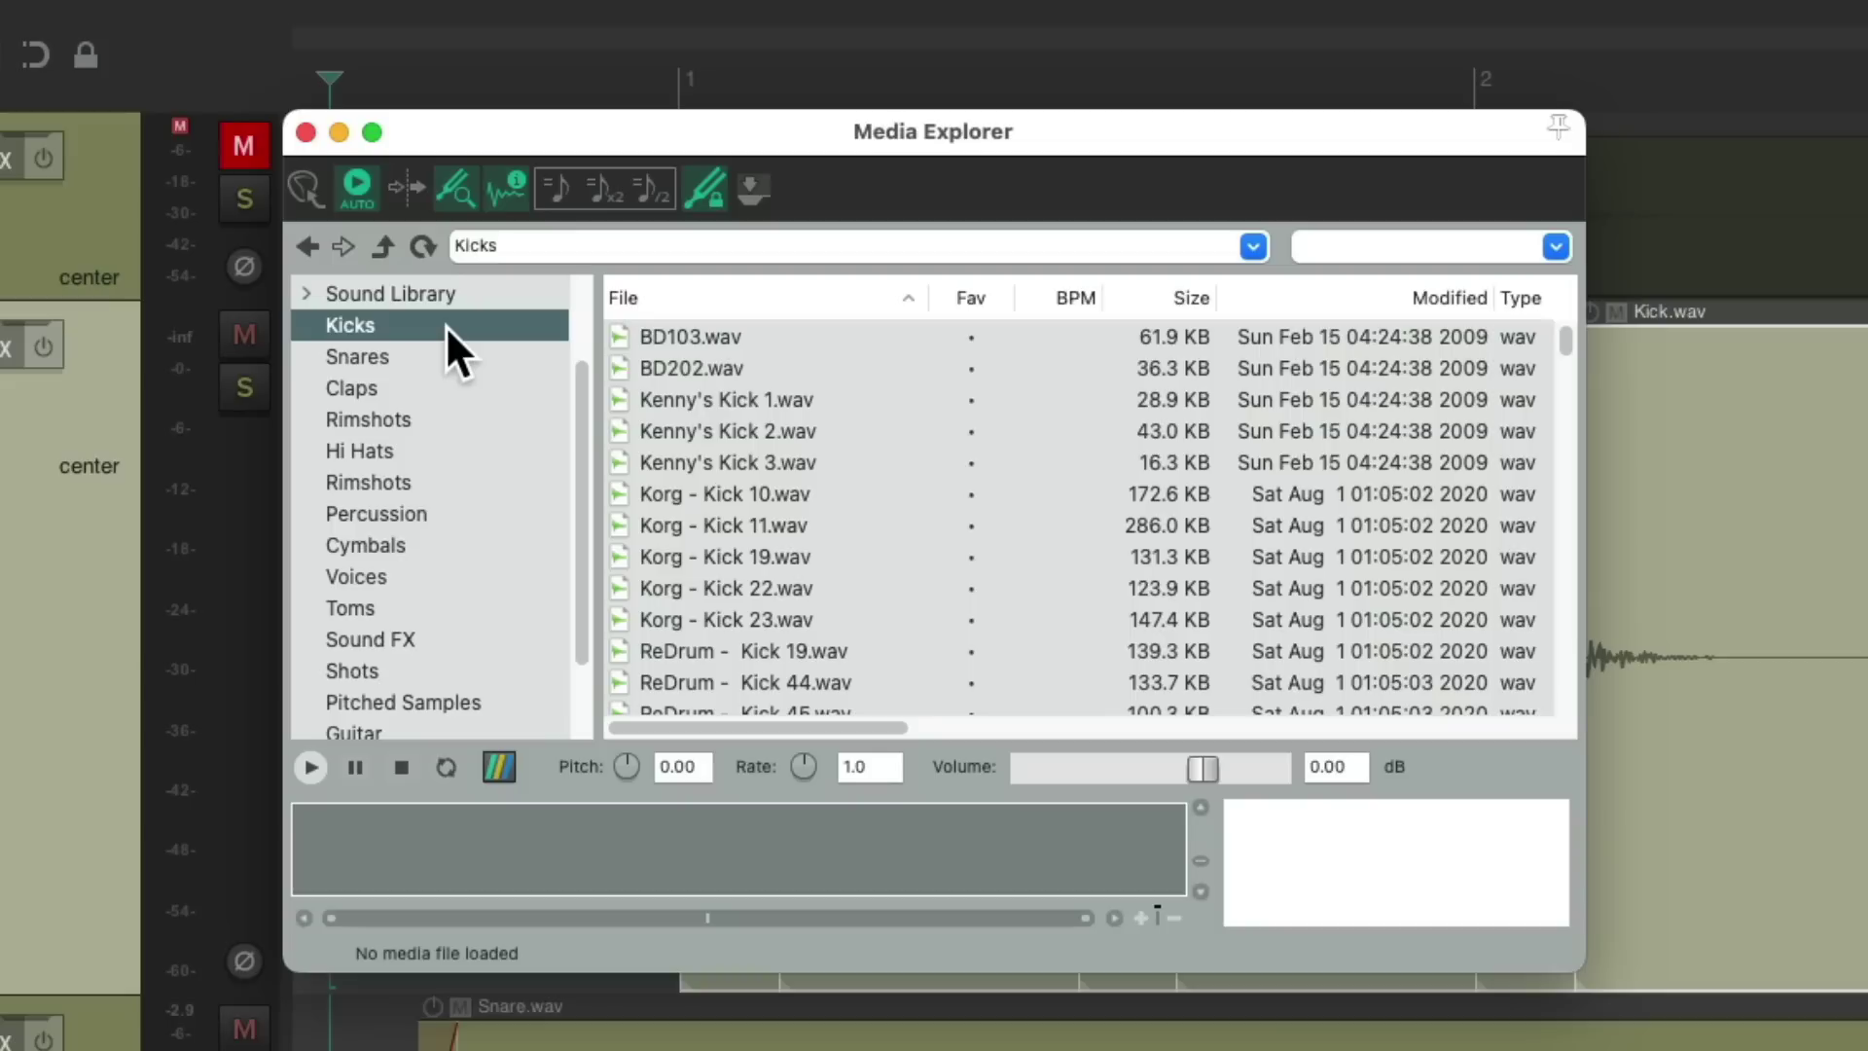
{"action": "left_click", "coordinate": [789, 336]}
{"action": "left_click", "coordinate": [815, 367]}
{"action": "left_click", "coordinate": [871, 400]}
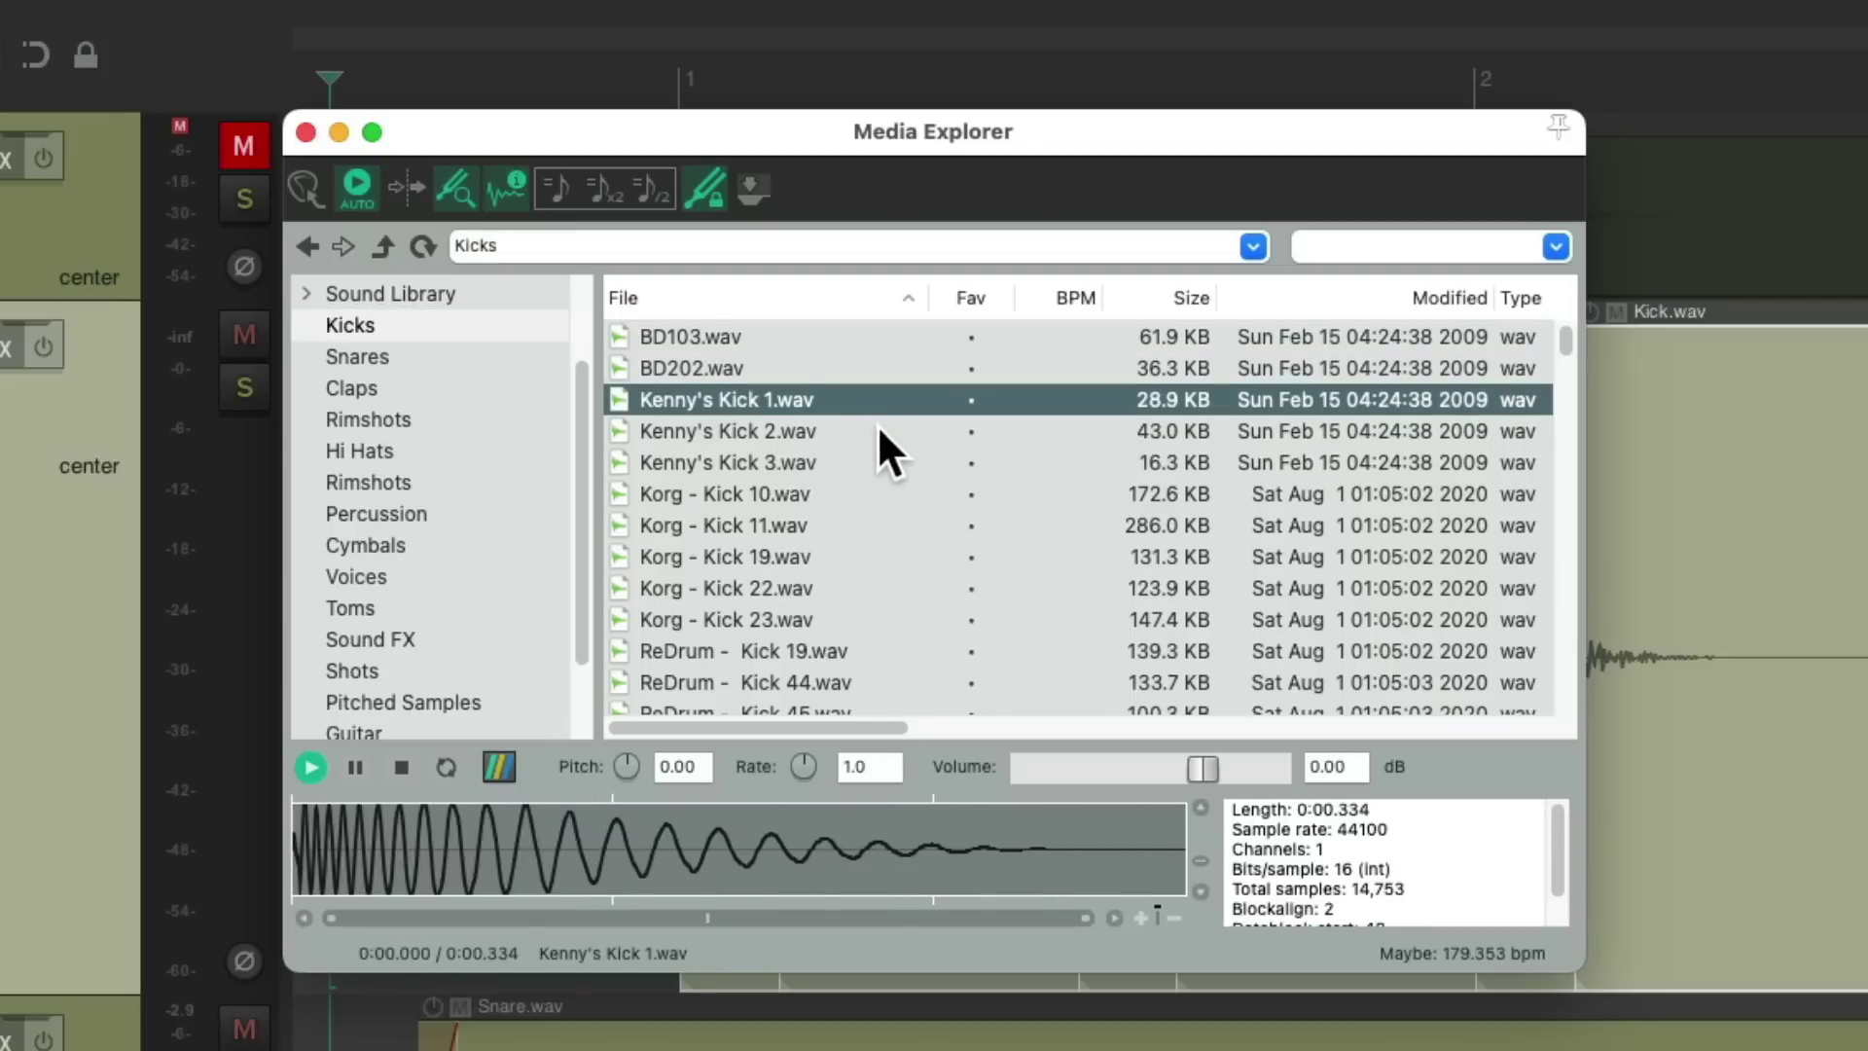
{"action": "left_click", "coordinate": [874, 430]}
{"action": "left_click", "coordinate": [872, 459]}
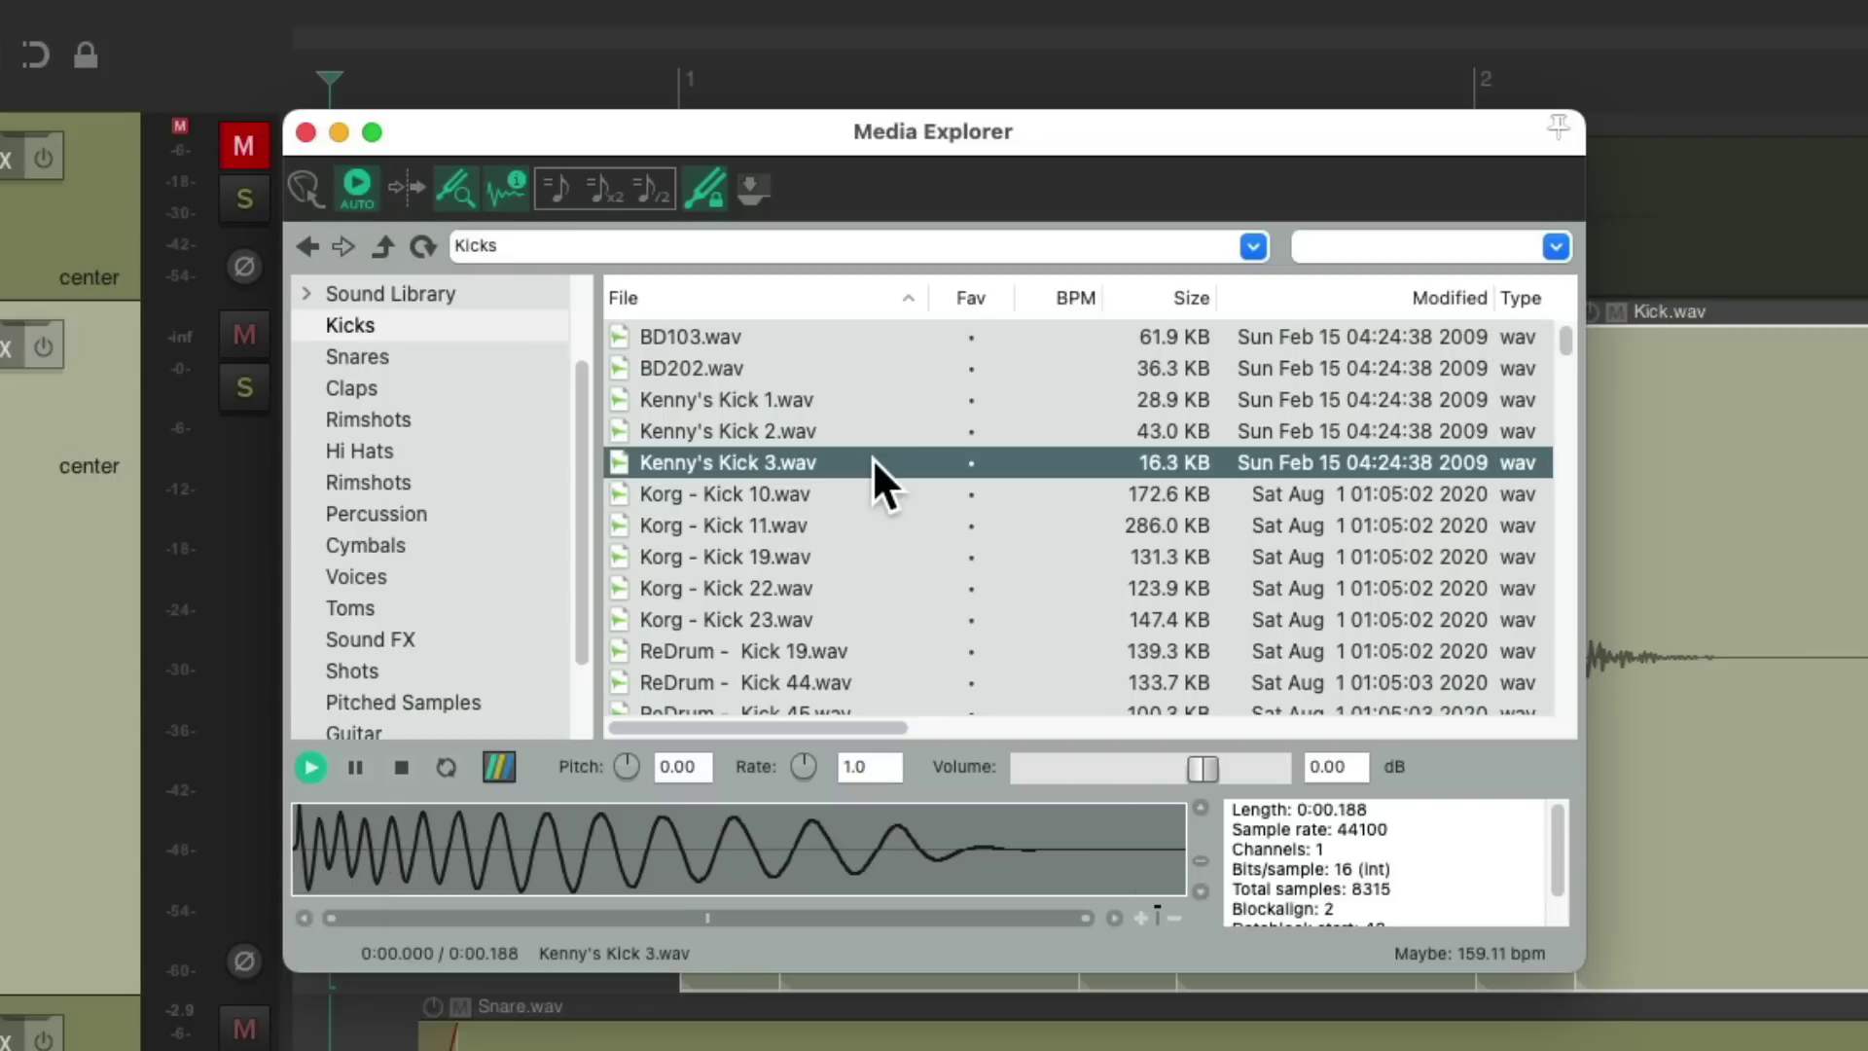
{"action": "left_click", "coordinate": [803, 370]}
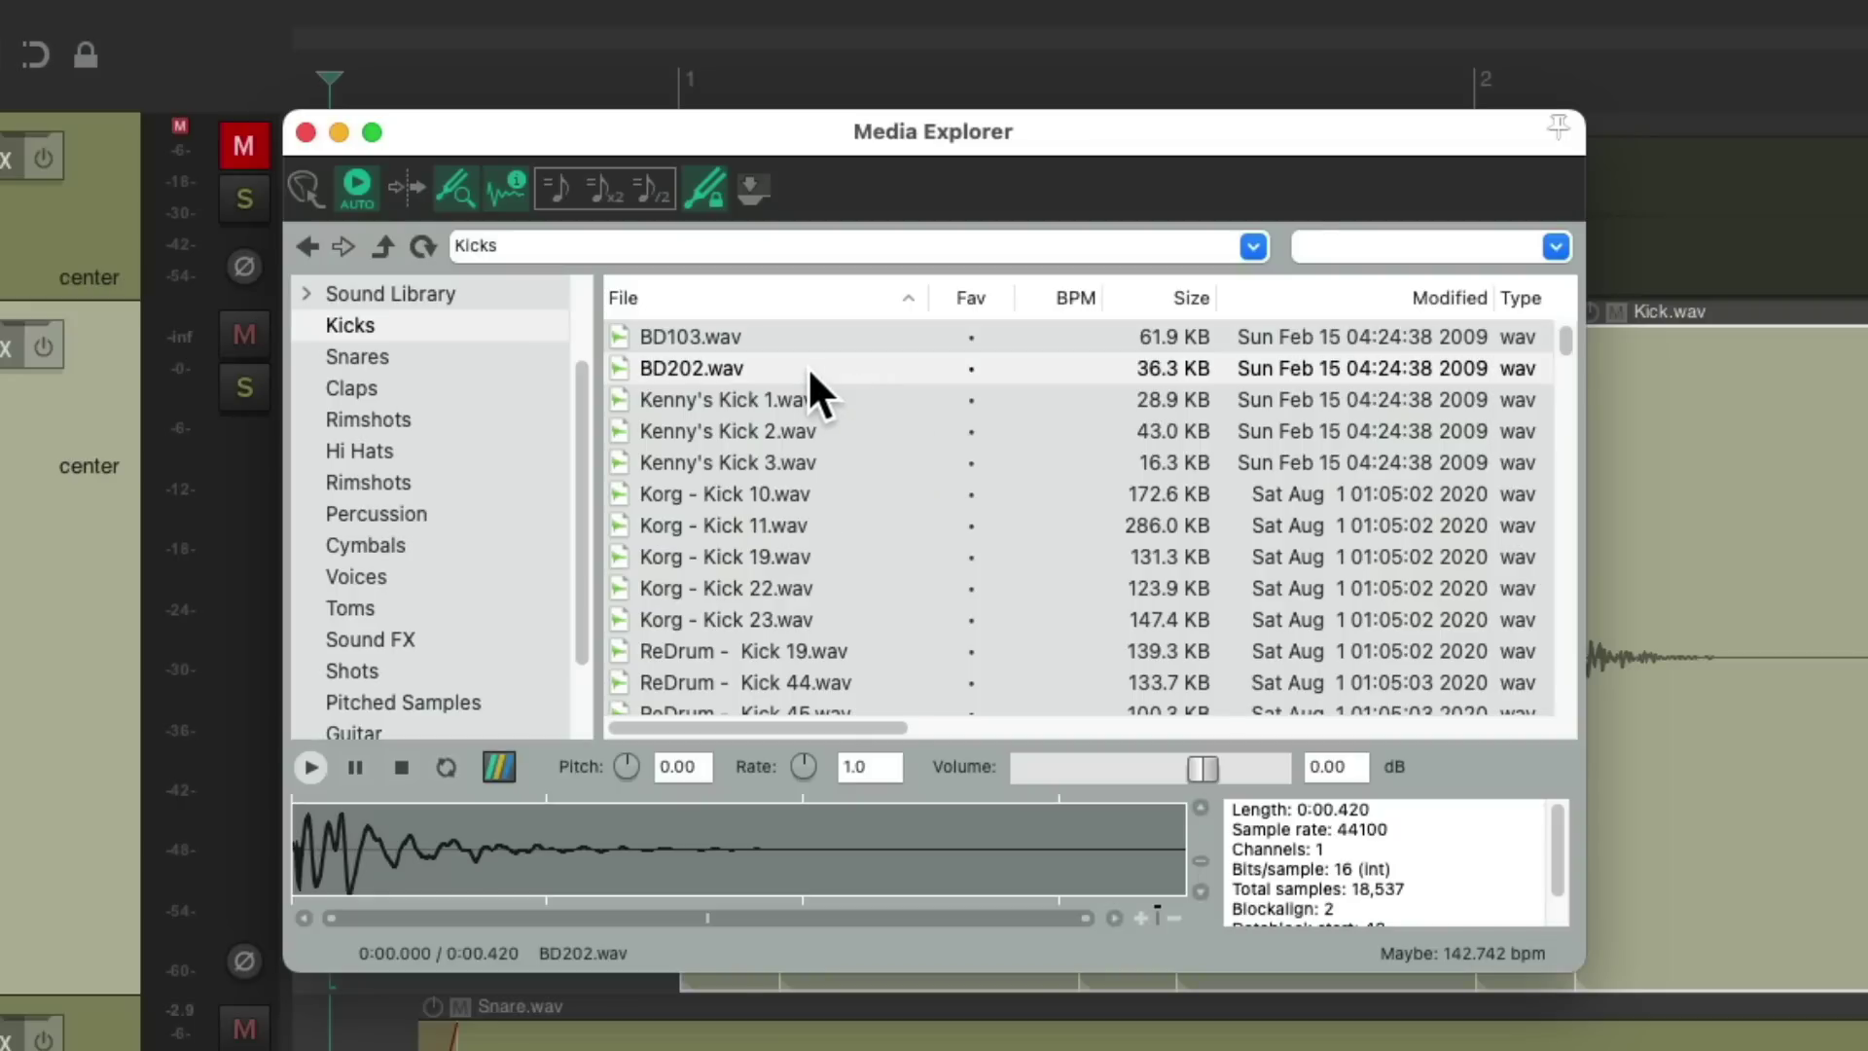
{"action": "right_click", "coordinate": [801, 365]}
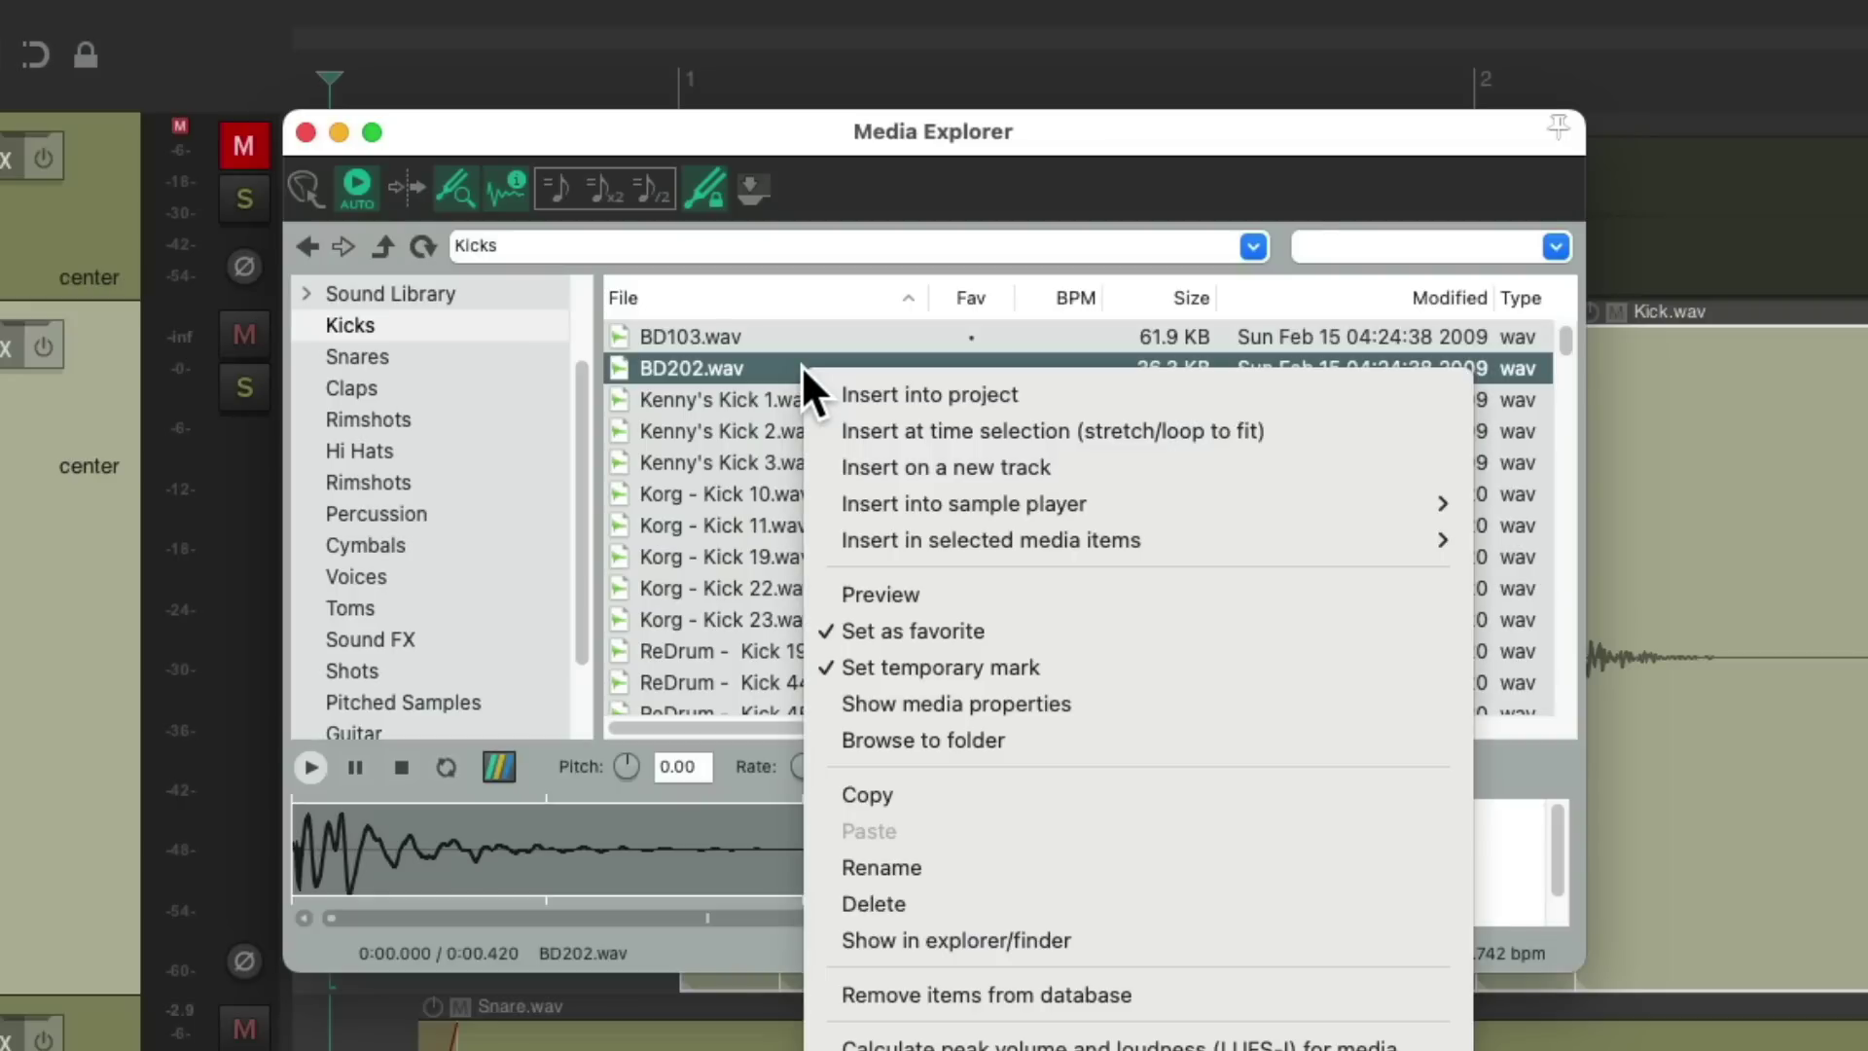
{"action": "mouse_move", "coordinate": [845, 544]}
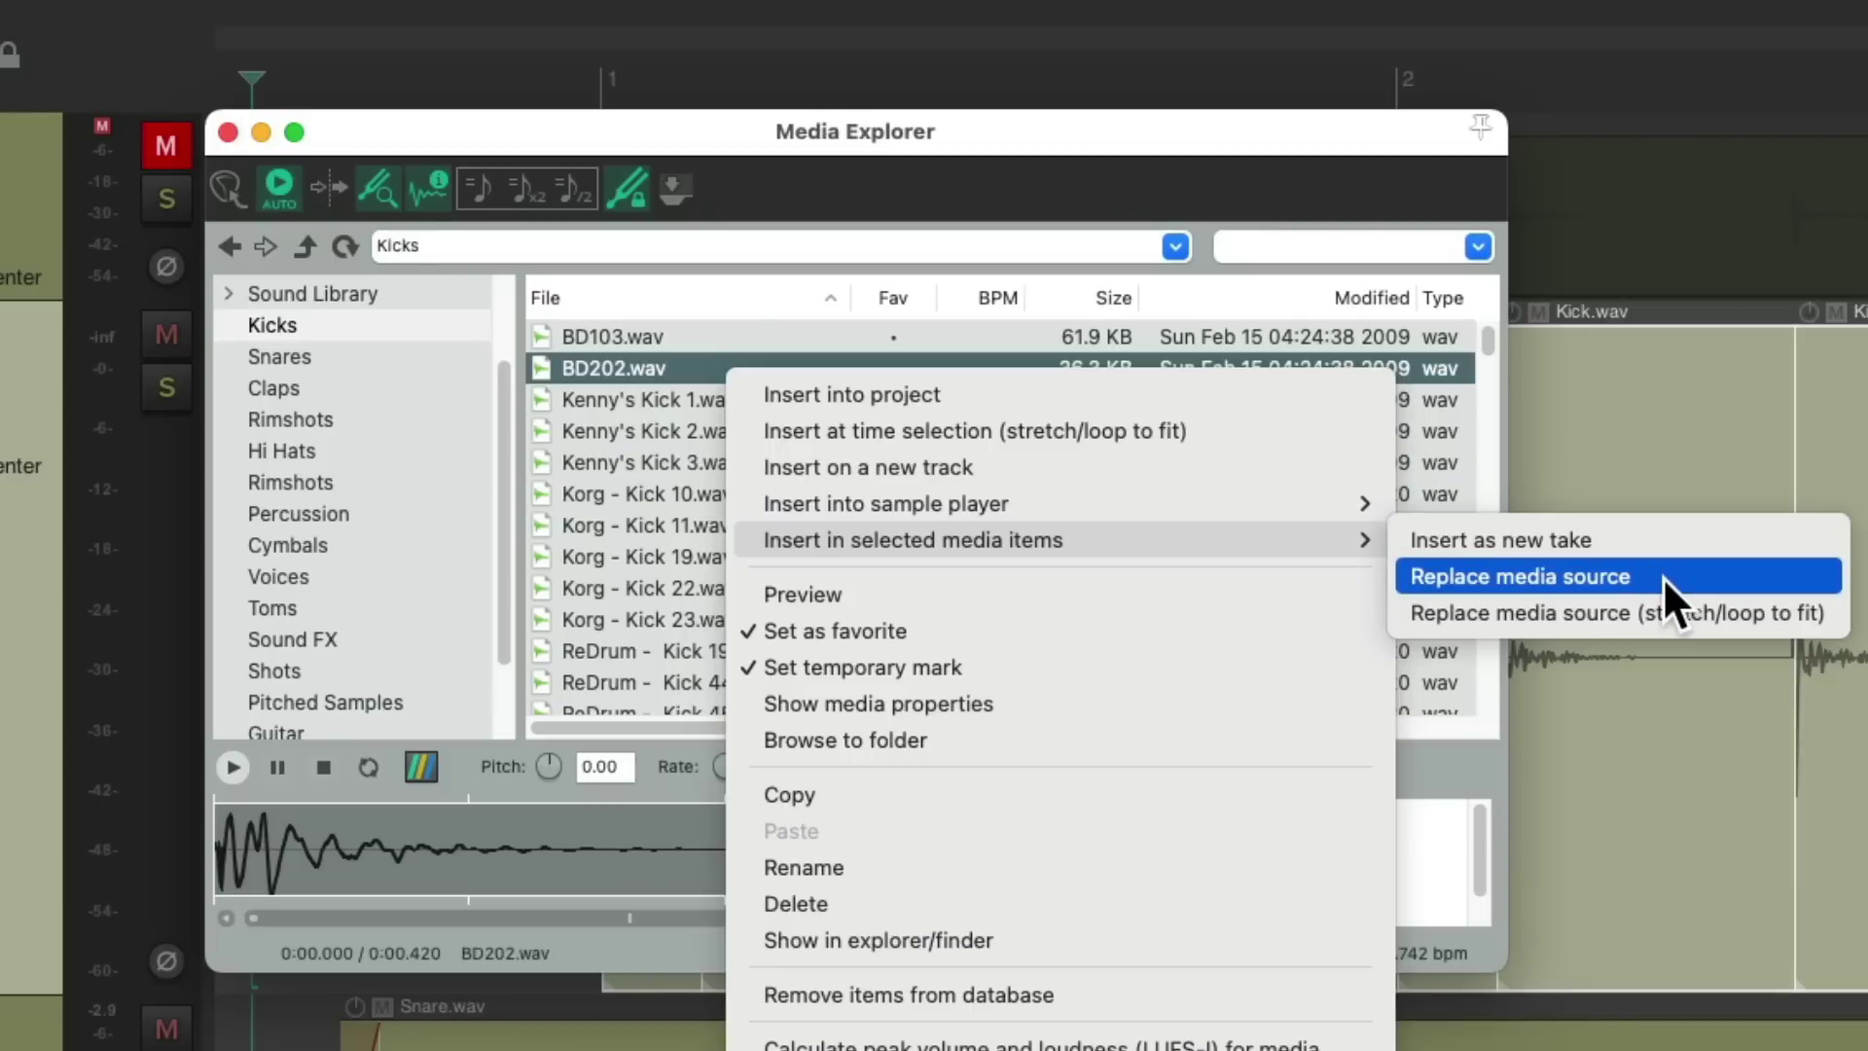
{"action": "left_click", "coordinate": [1662, 576]}
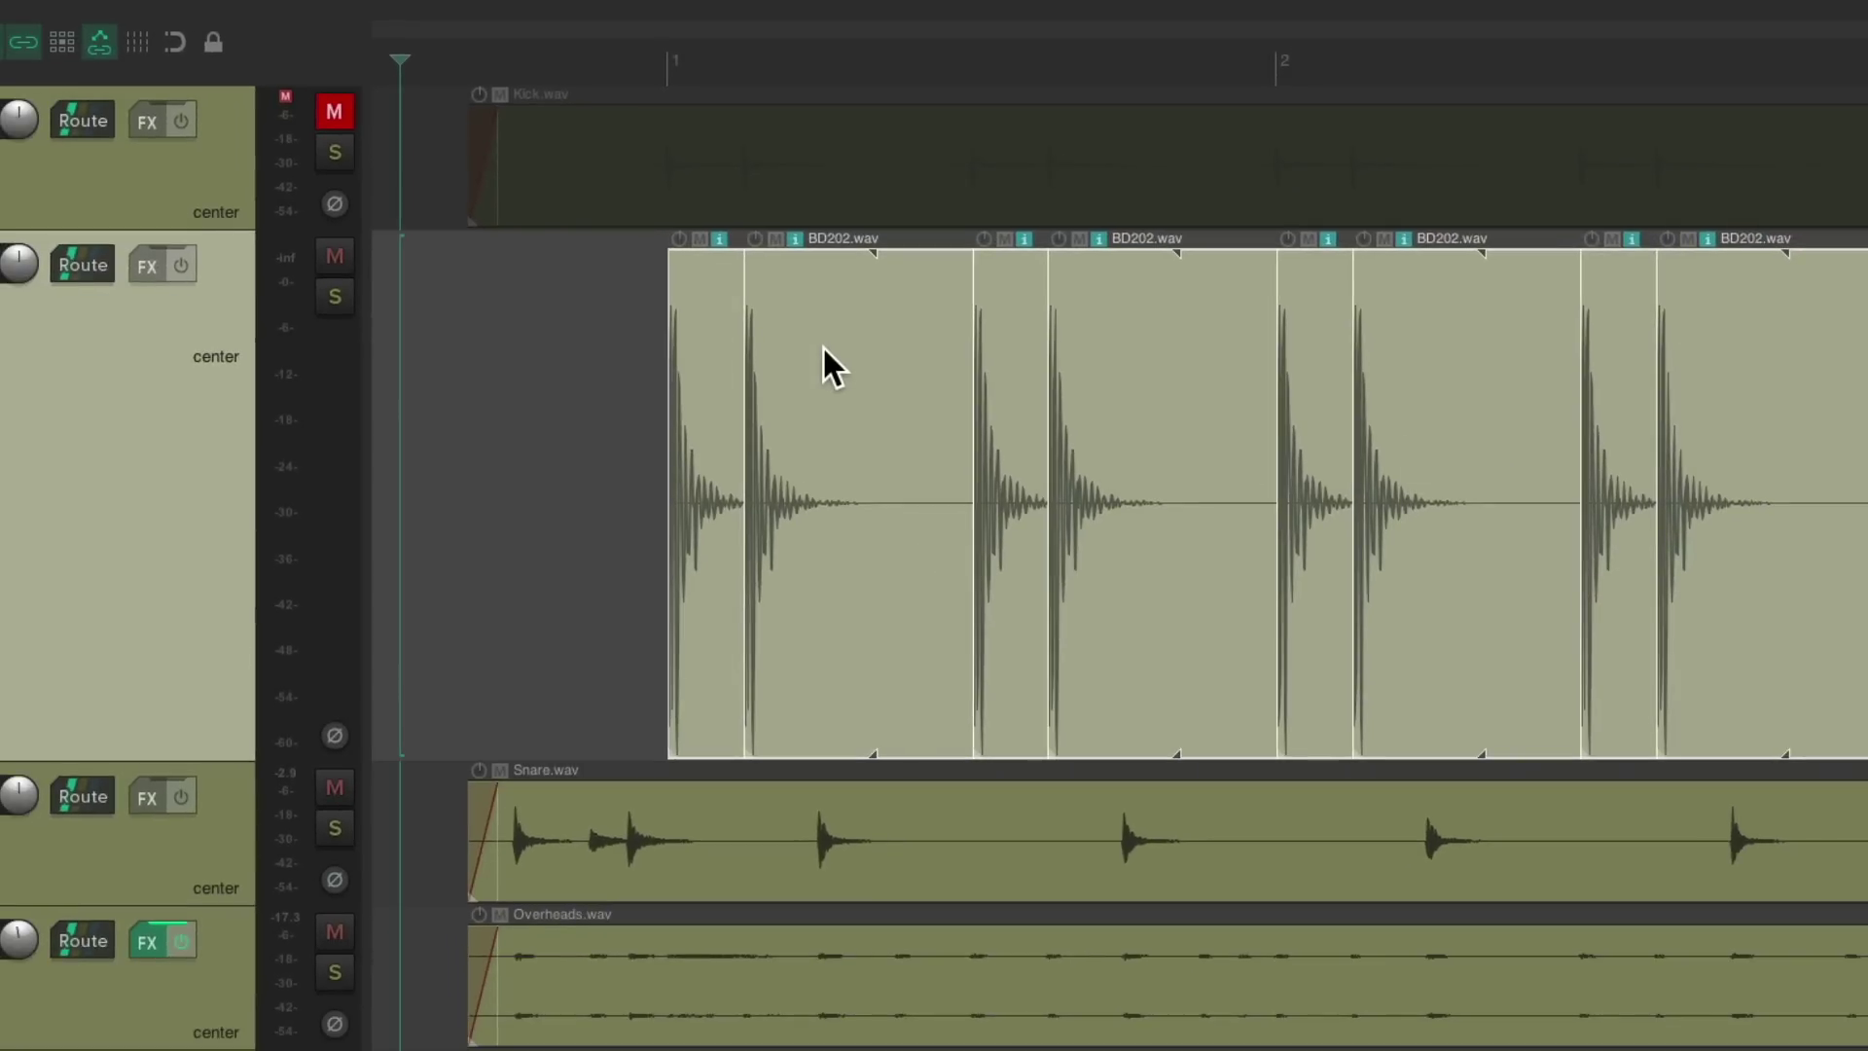
{"action": "key", "text": "ctrl+z"}
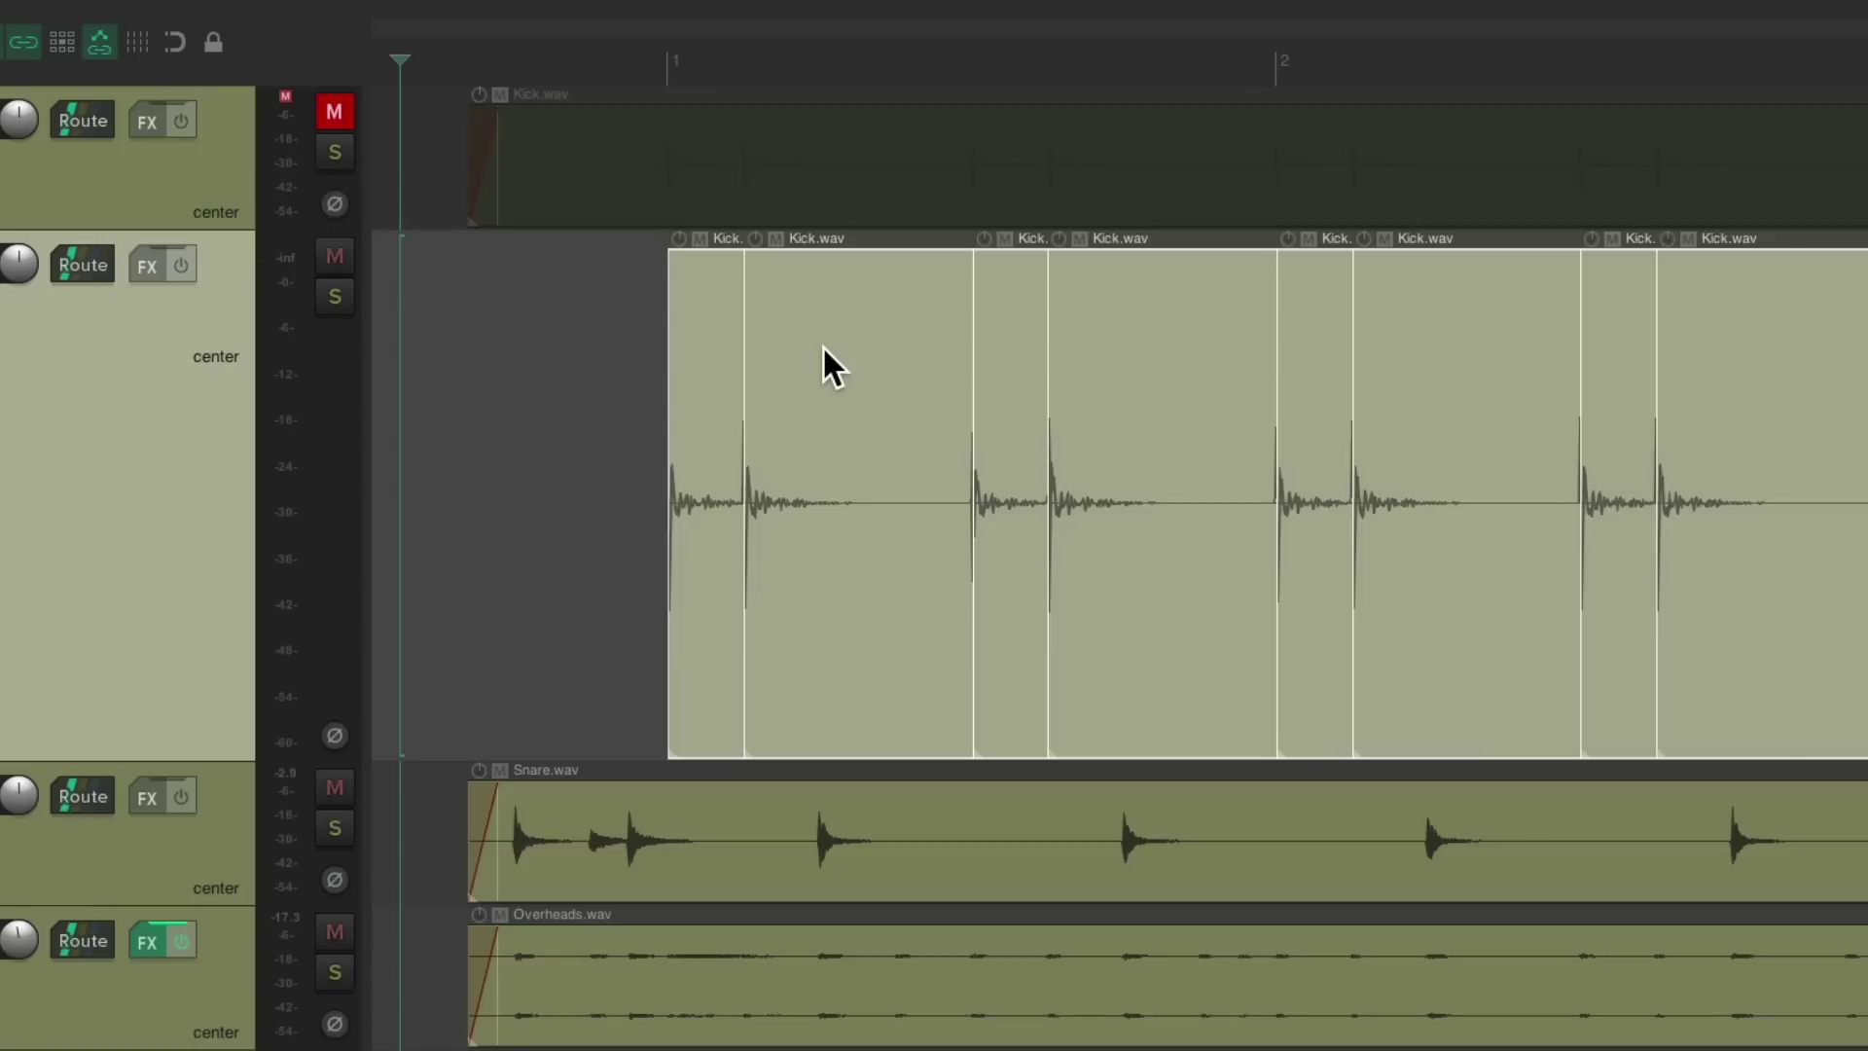
{"action": "key", "text": "ctrl+shift+z"}
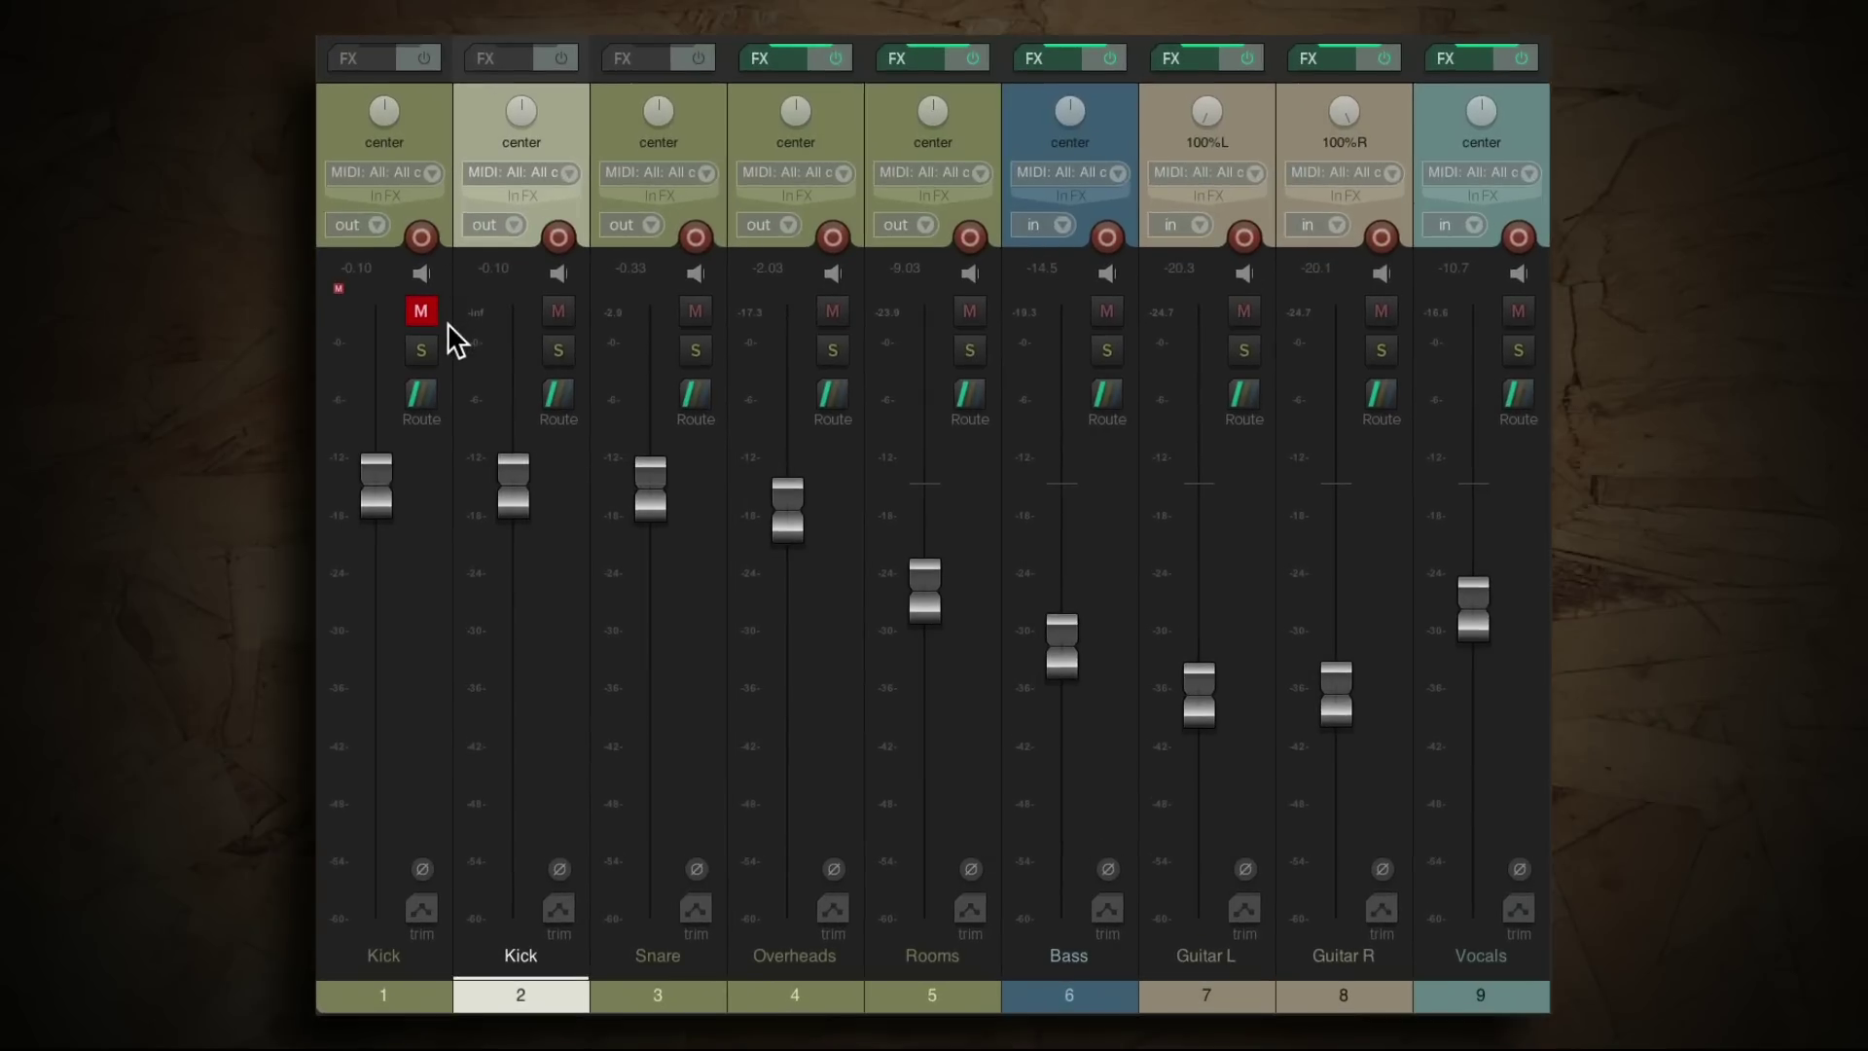
During playback, lower the second Kick track's fader to about -8.3 dB.
{"action": "key", "text": "space"}
{"action": "left_click_drag", "start_coordinate": [516, 488], "coordinate": [515, 575]}
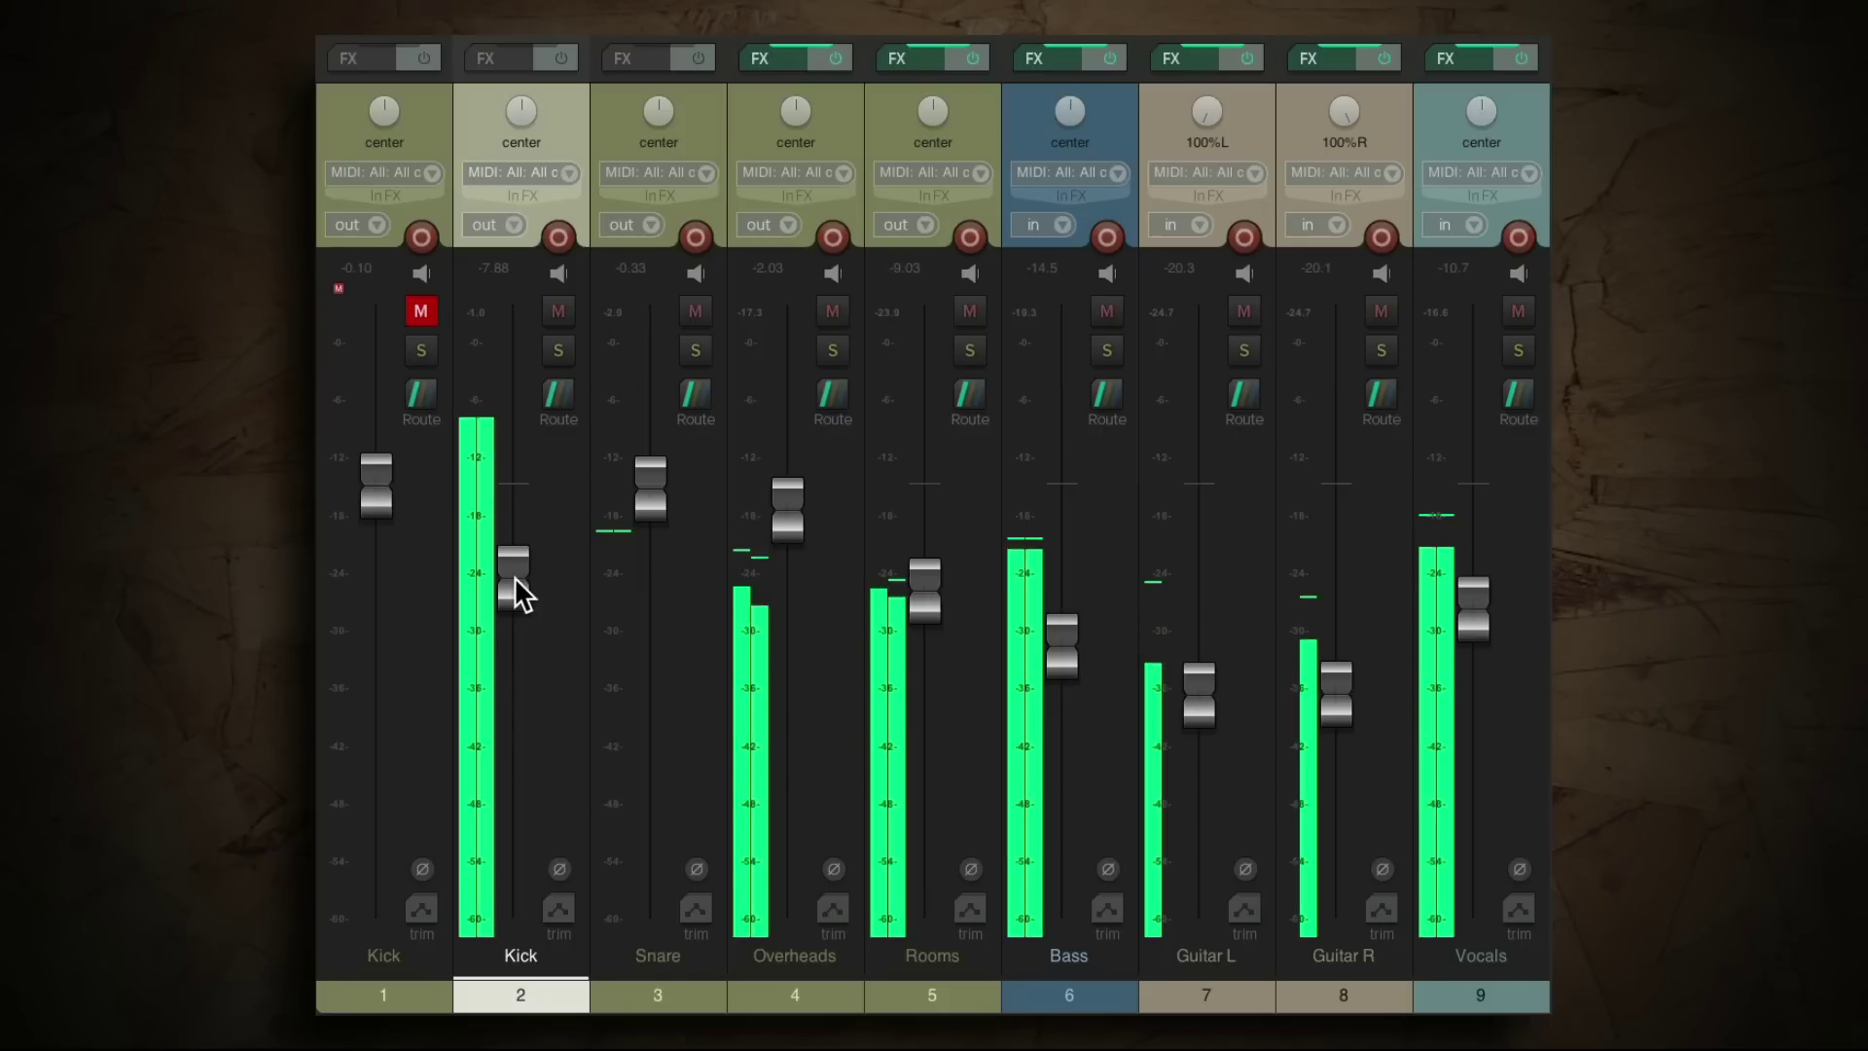
{"action": "key", "text": "space"}
Compare against the original kick by swapping mutes, then fine-tune the replacement Kick level.
{"action": "left_click", "coordinate": [557, 310]}
{"action": "left_click", "coordinate": [421, 311]}
{"action": "key", "text": "space"}
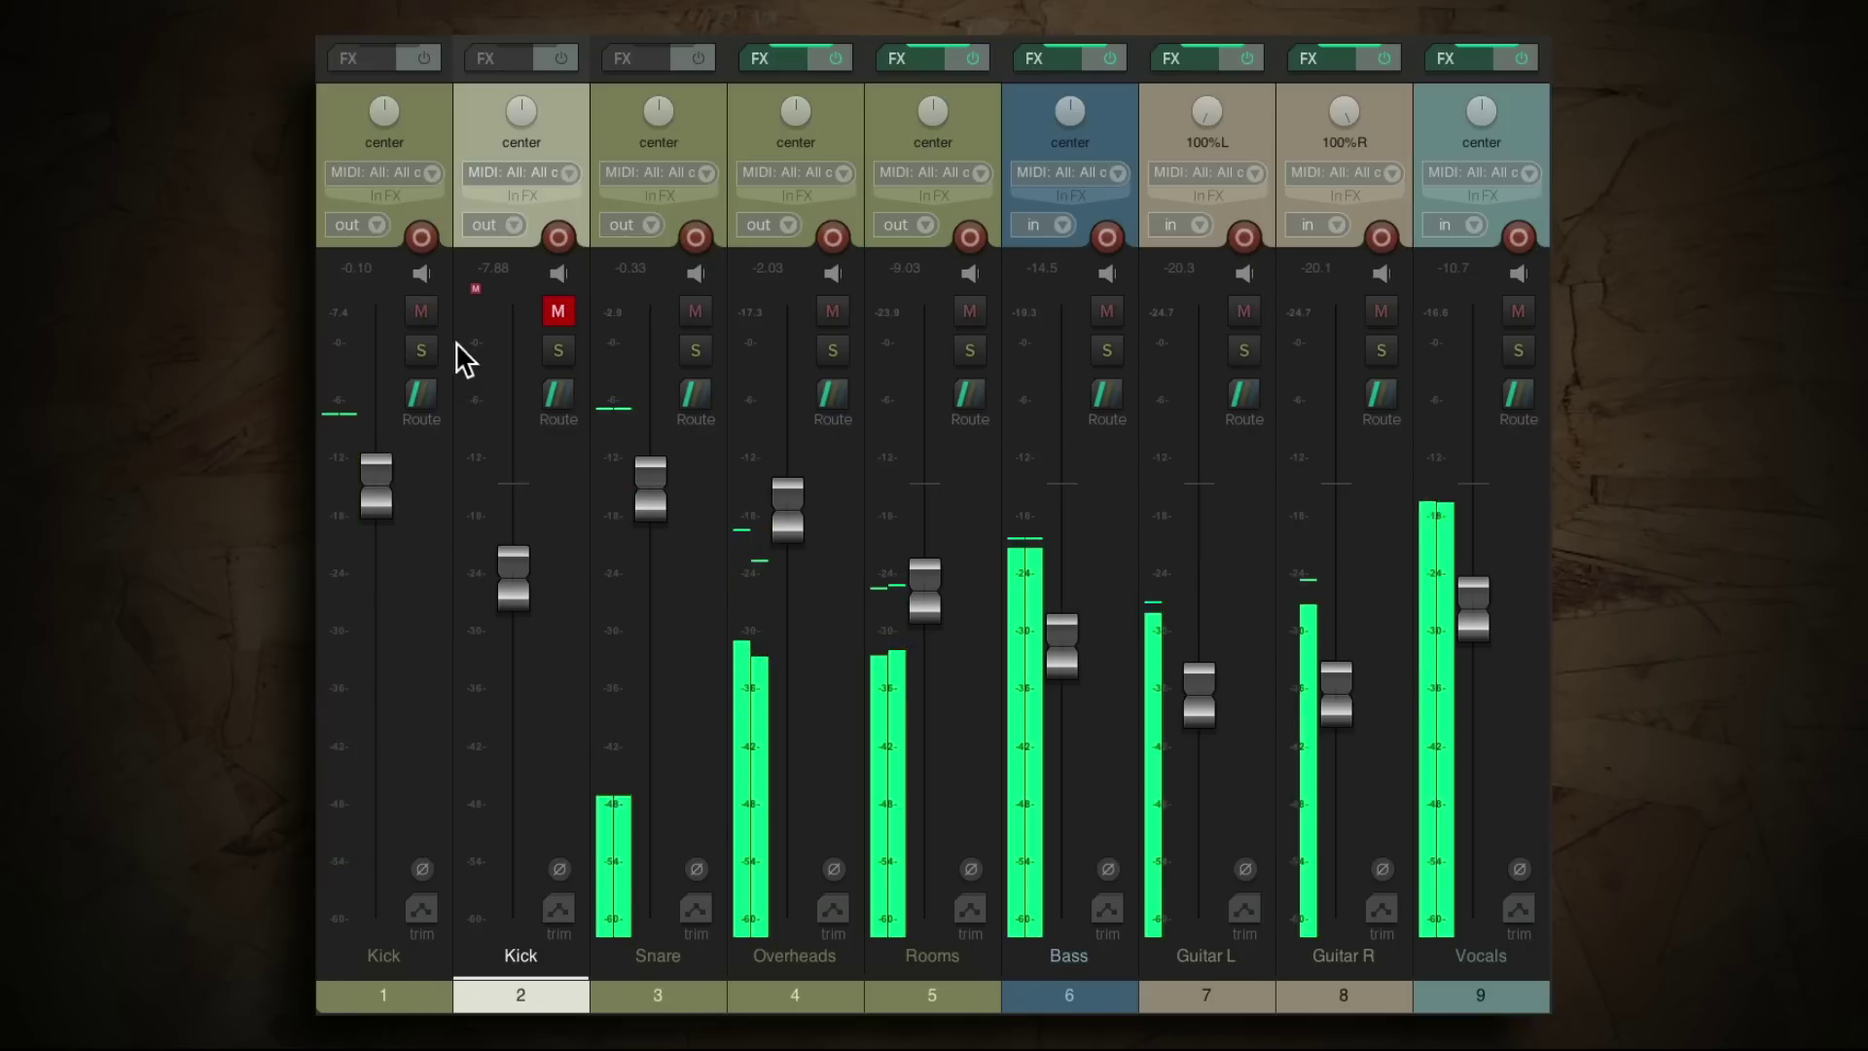
{"action": "key", "text": "space"}
{"action": "left_click", "coordinate": [420, 310]}
{"action": "left_click", "coordinate": [557, 310]}
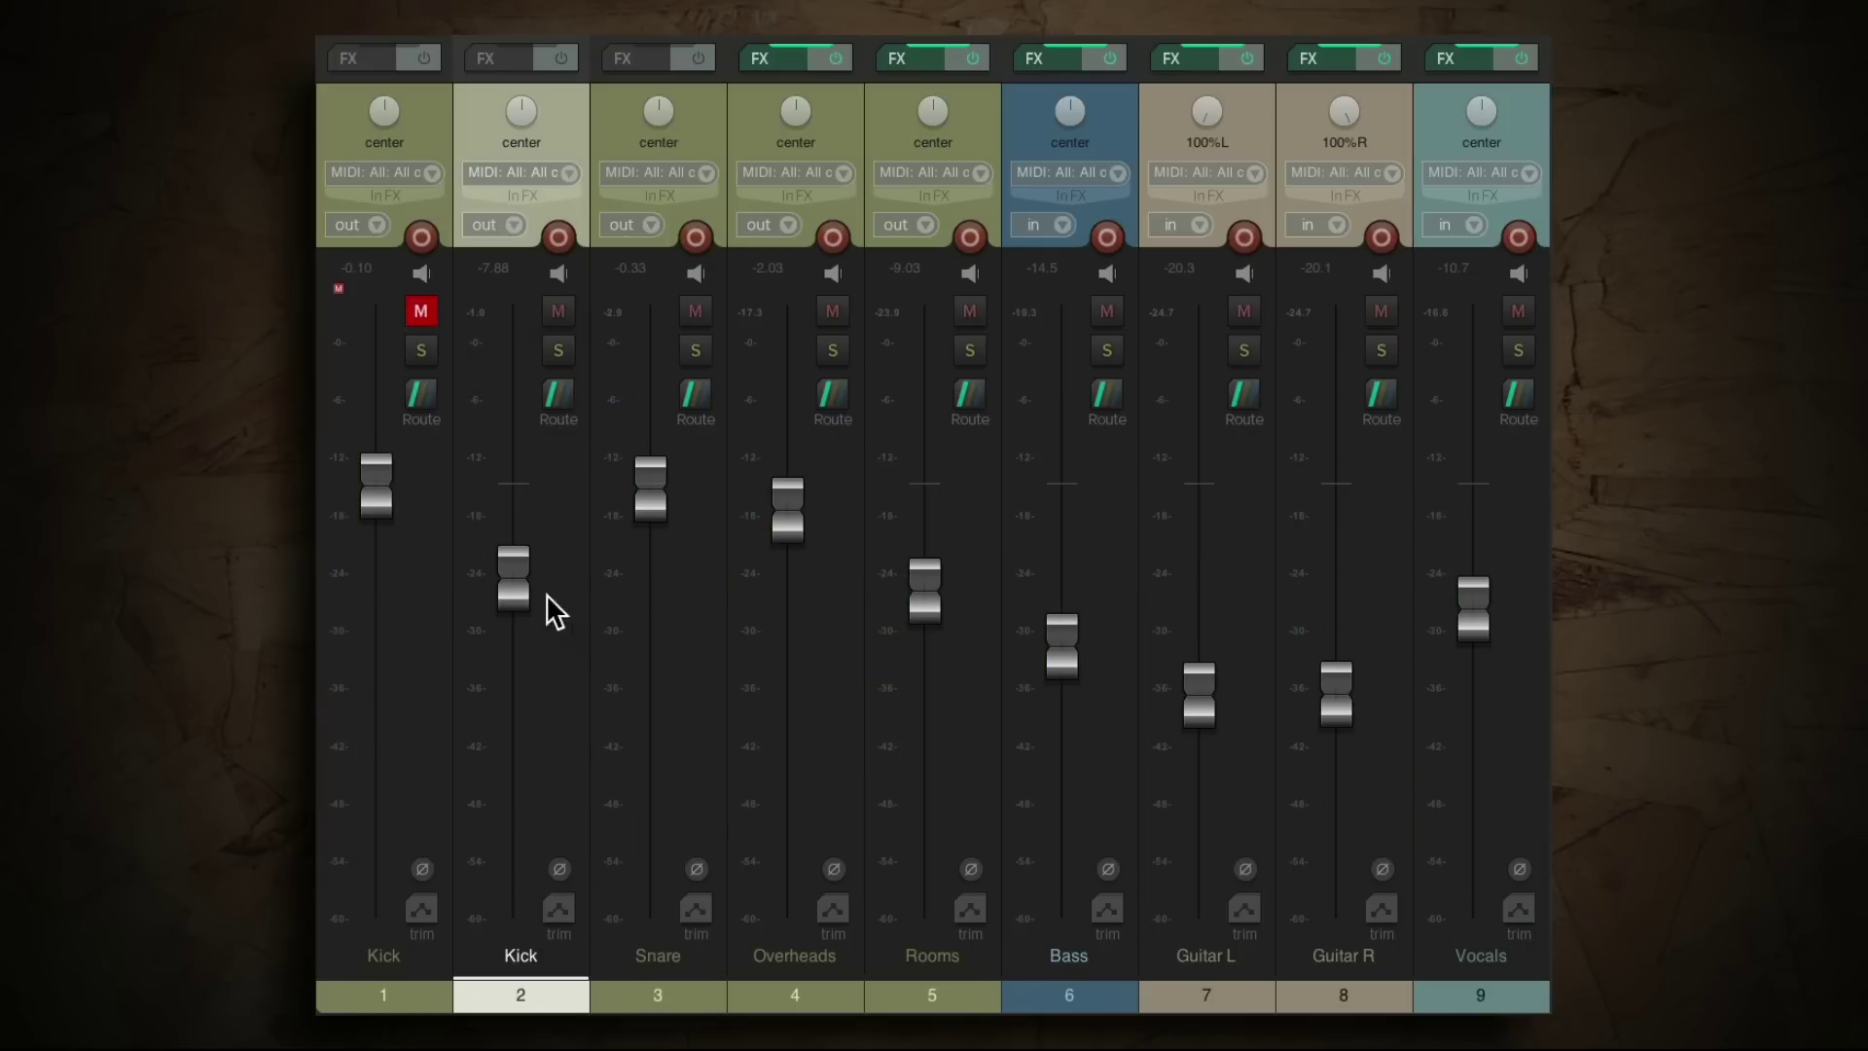
{"action": "key", "text": "space"}
{"action": "left_click_drag", "start_coordinate": [515, 581], "coordinate": [516, 587]}
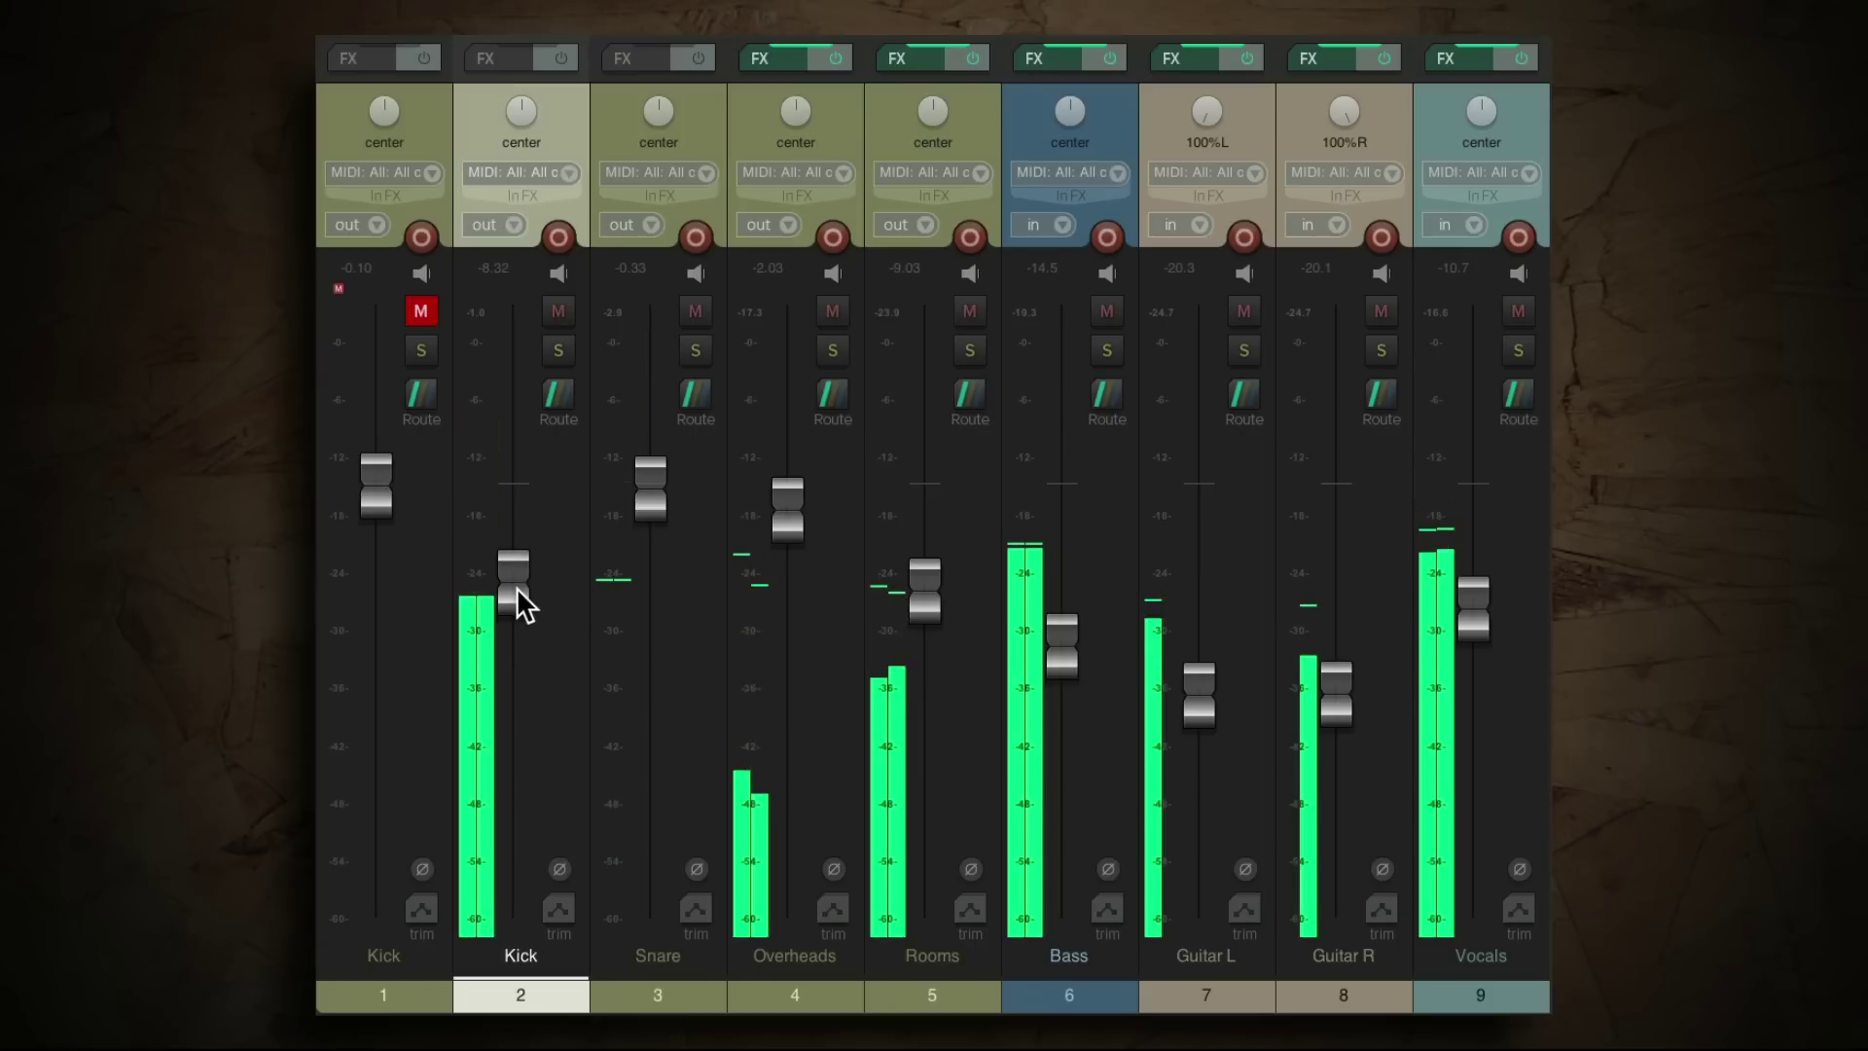
{"action": "key", "text": "space"}
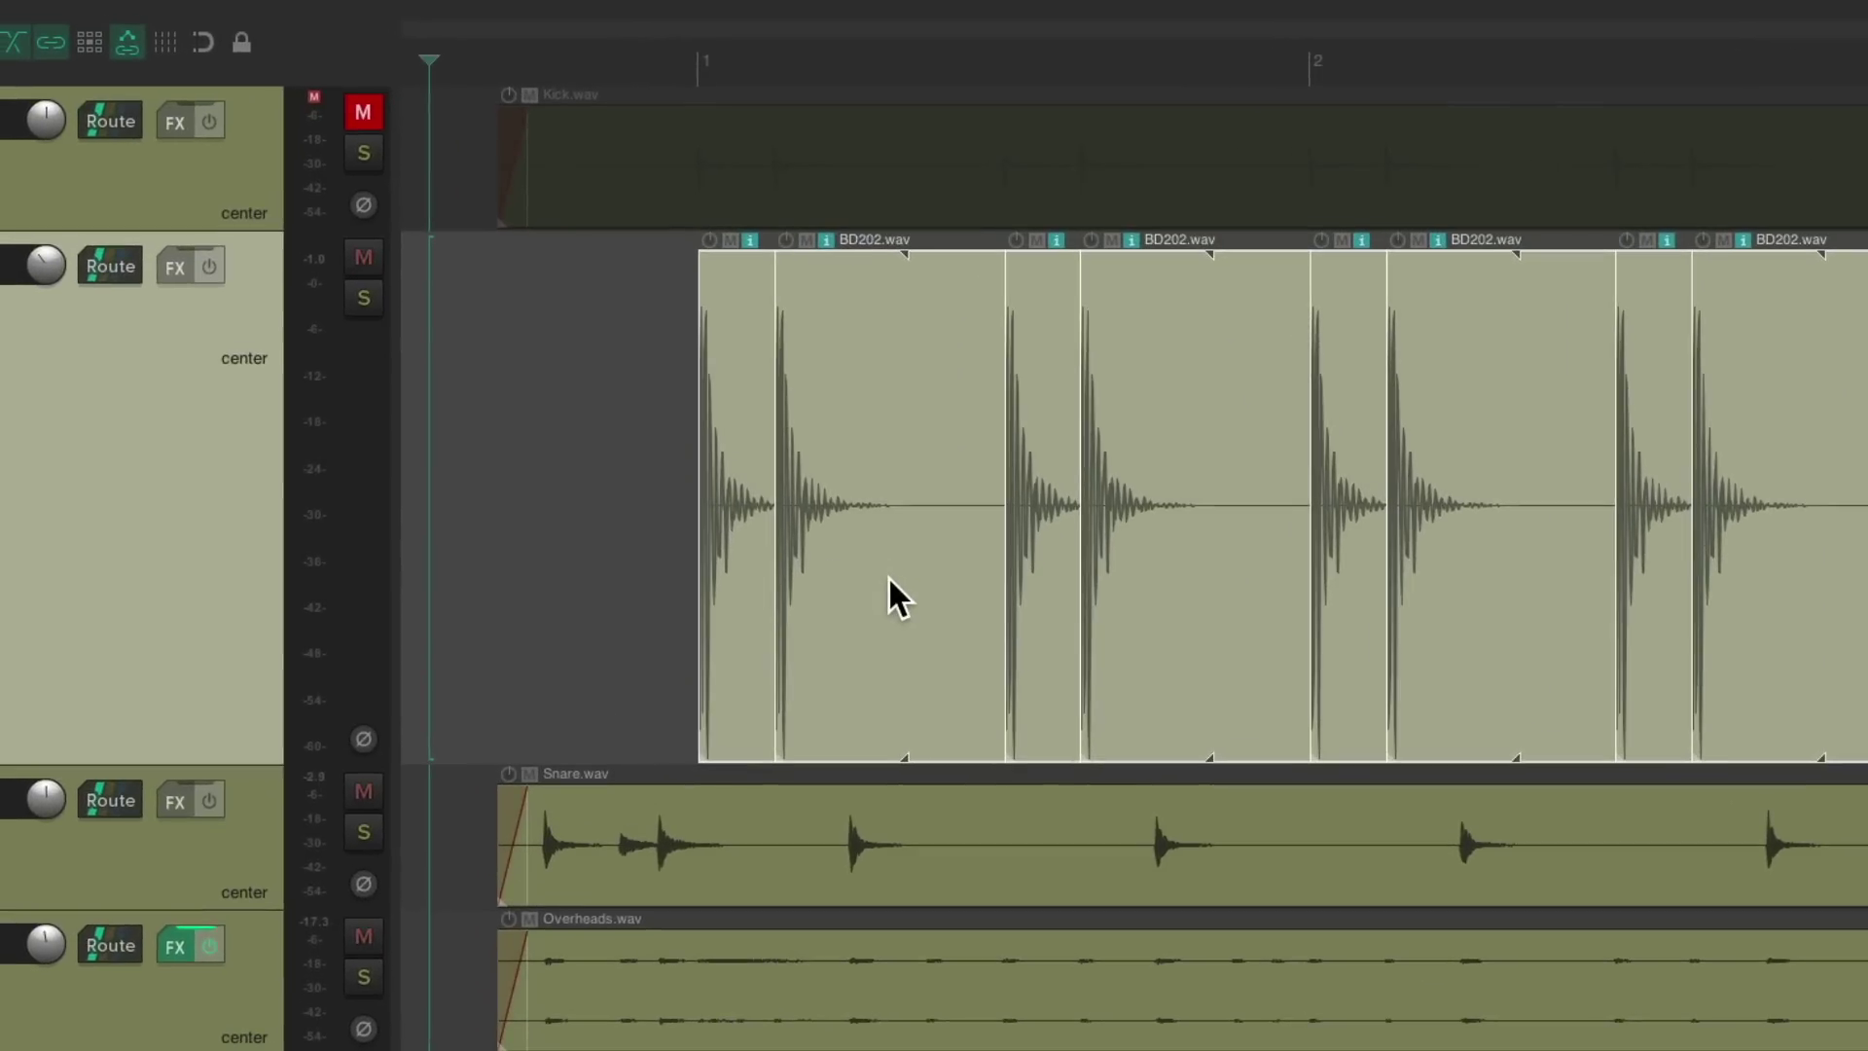
Replace the selected kick slices' media source with BD103.wav from the Kicks folder.
{"action": "key", "text": "super+alt+x"}
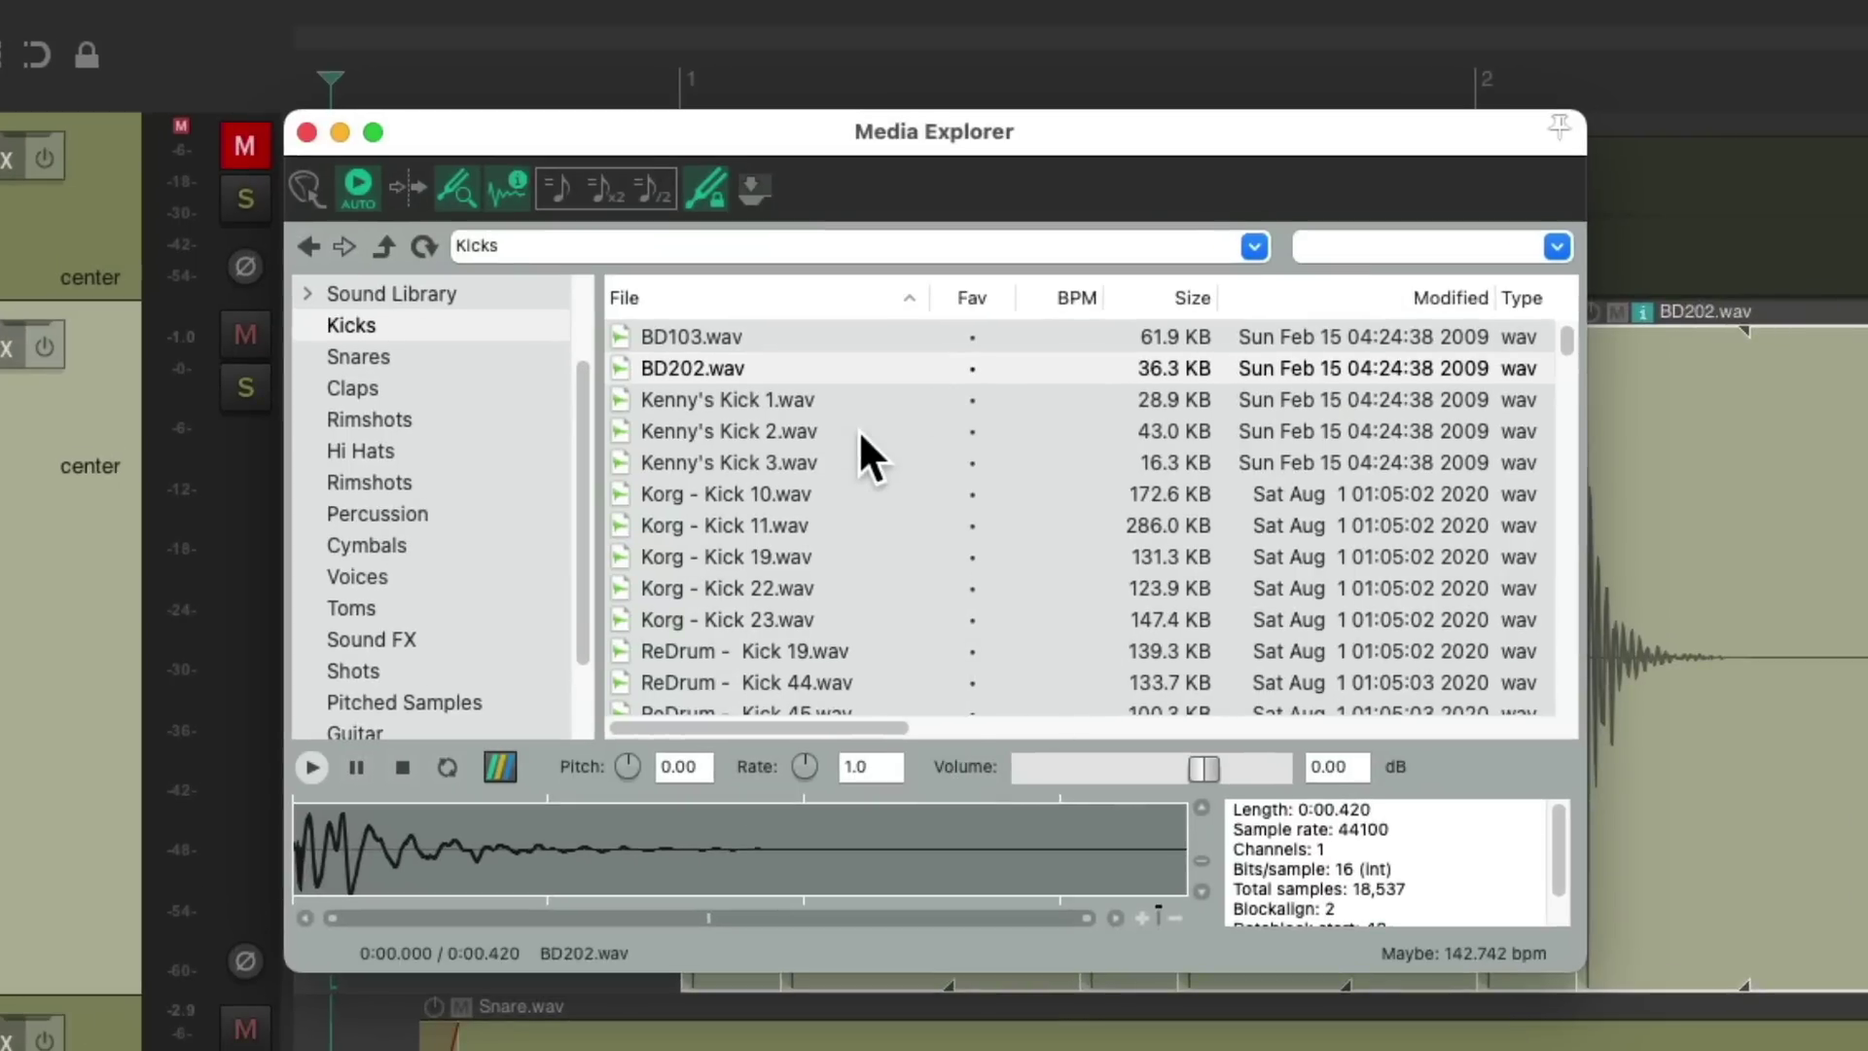
{"action": "left_click", "coordinate": [795, 332]}
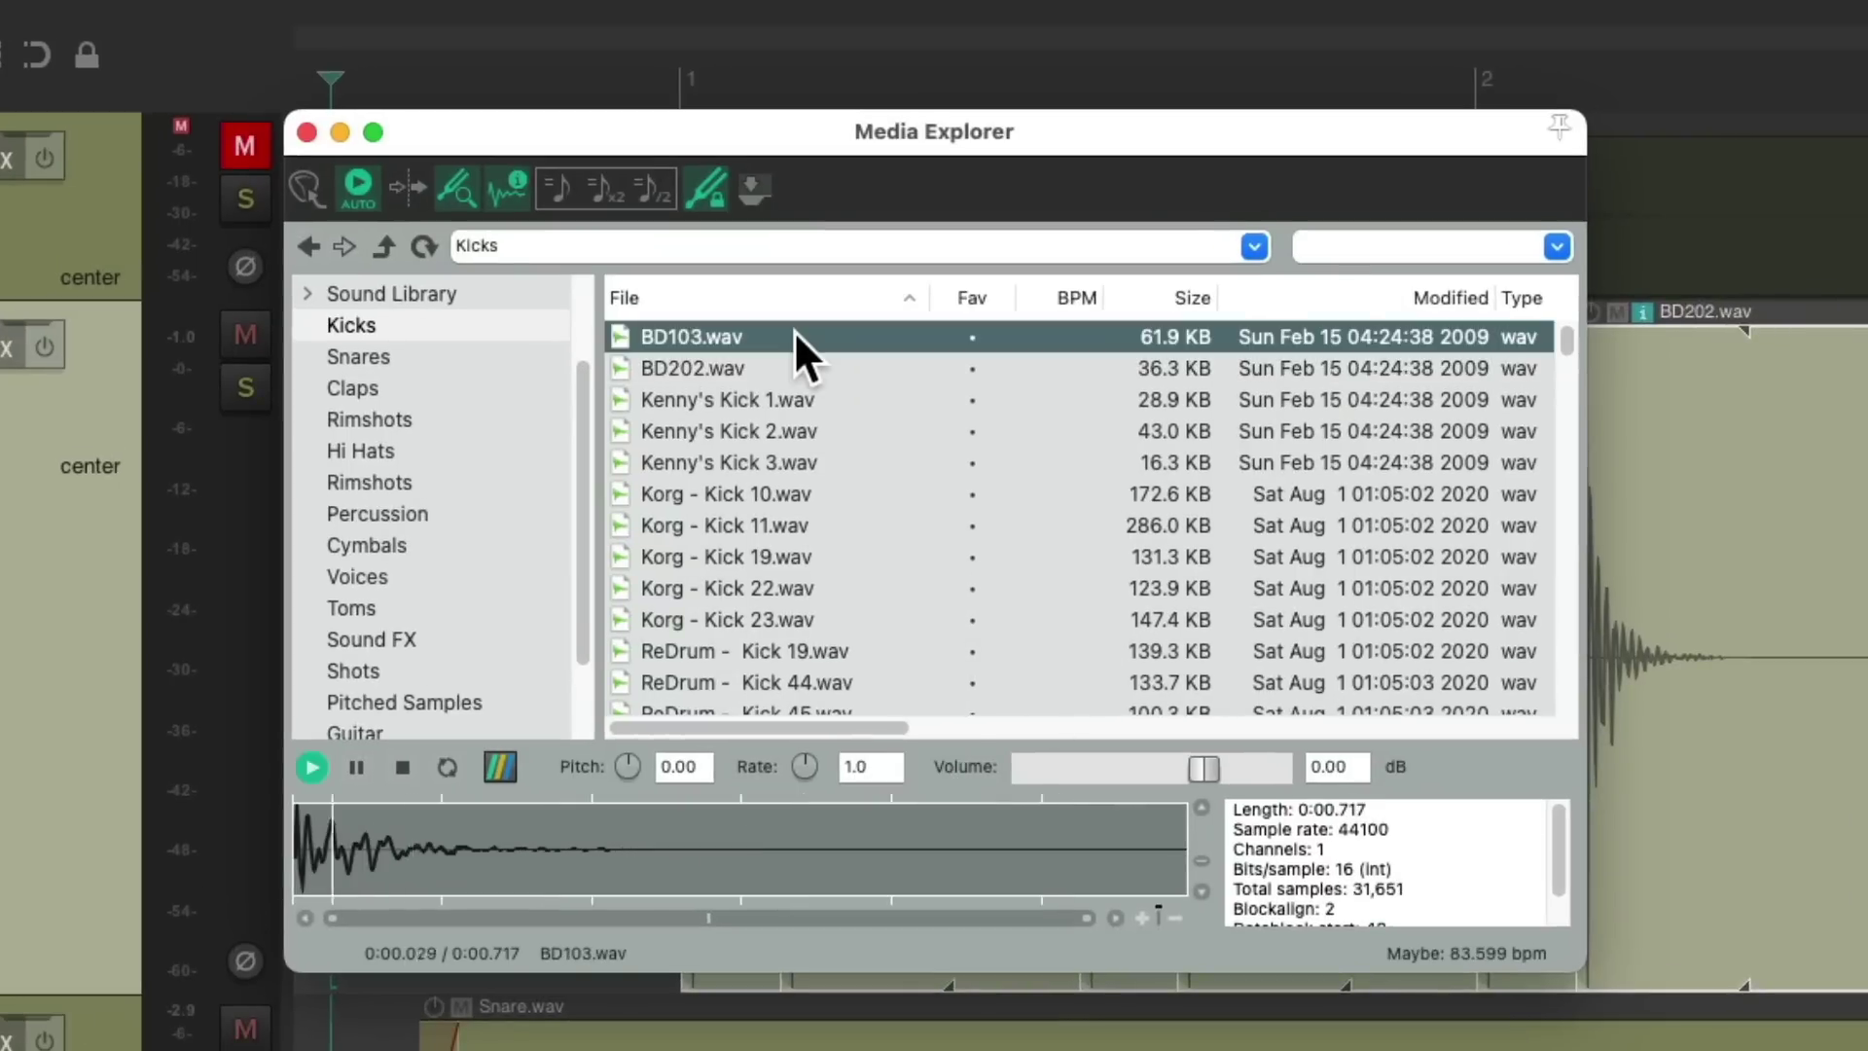
{"action": "right_click", "coordinate": [813, 334]}
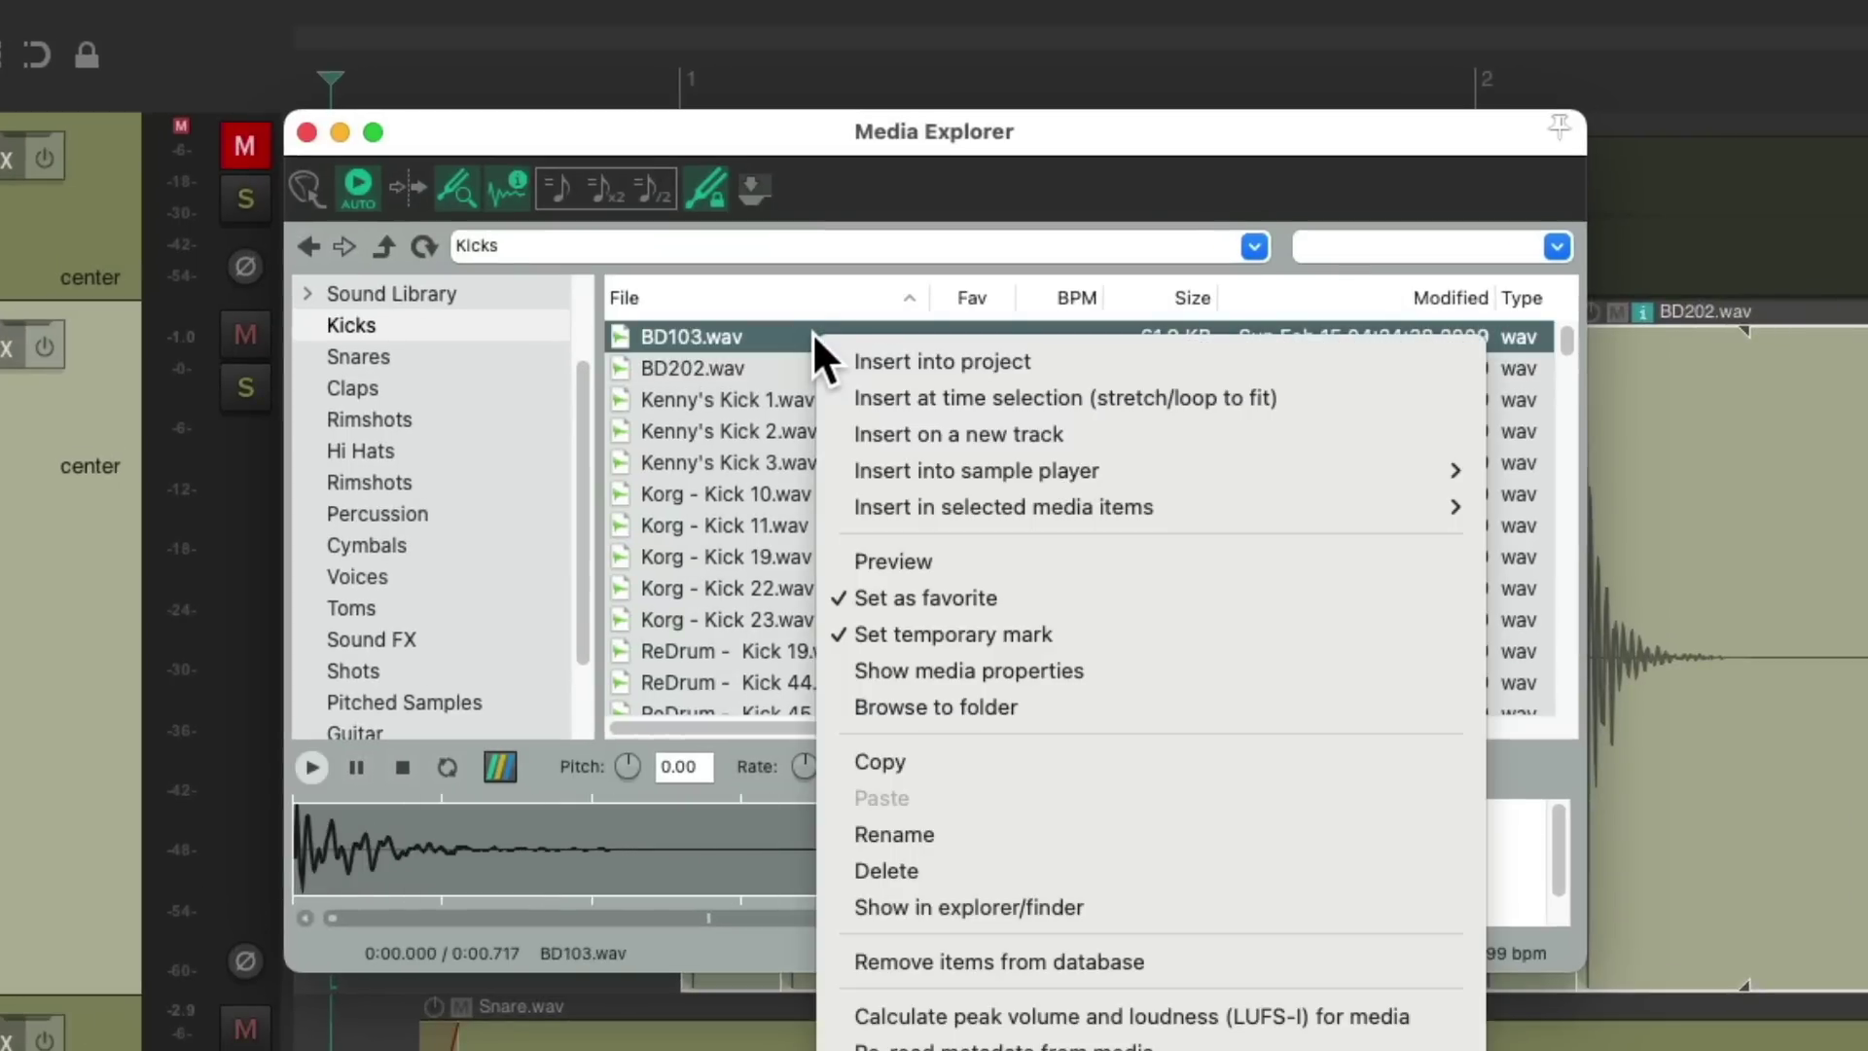
{"action": "mouse_move", "coordinate": [855, 505]}
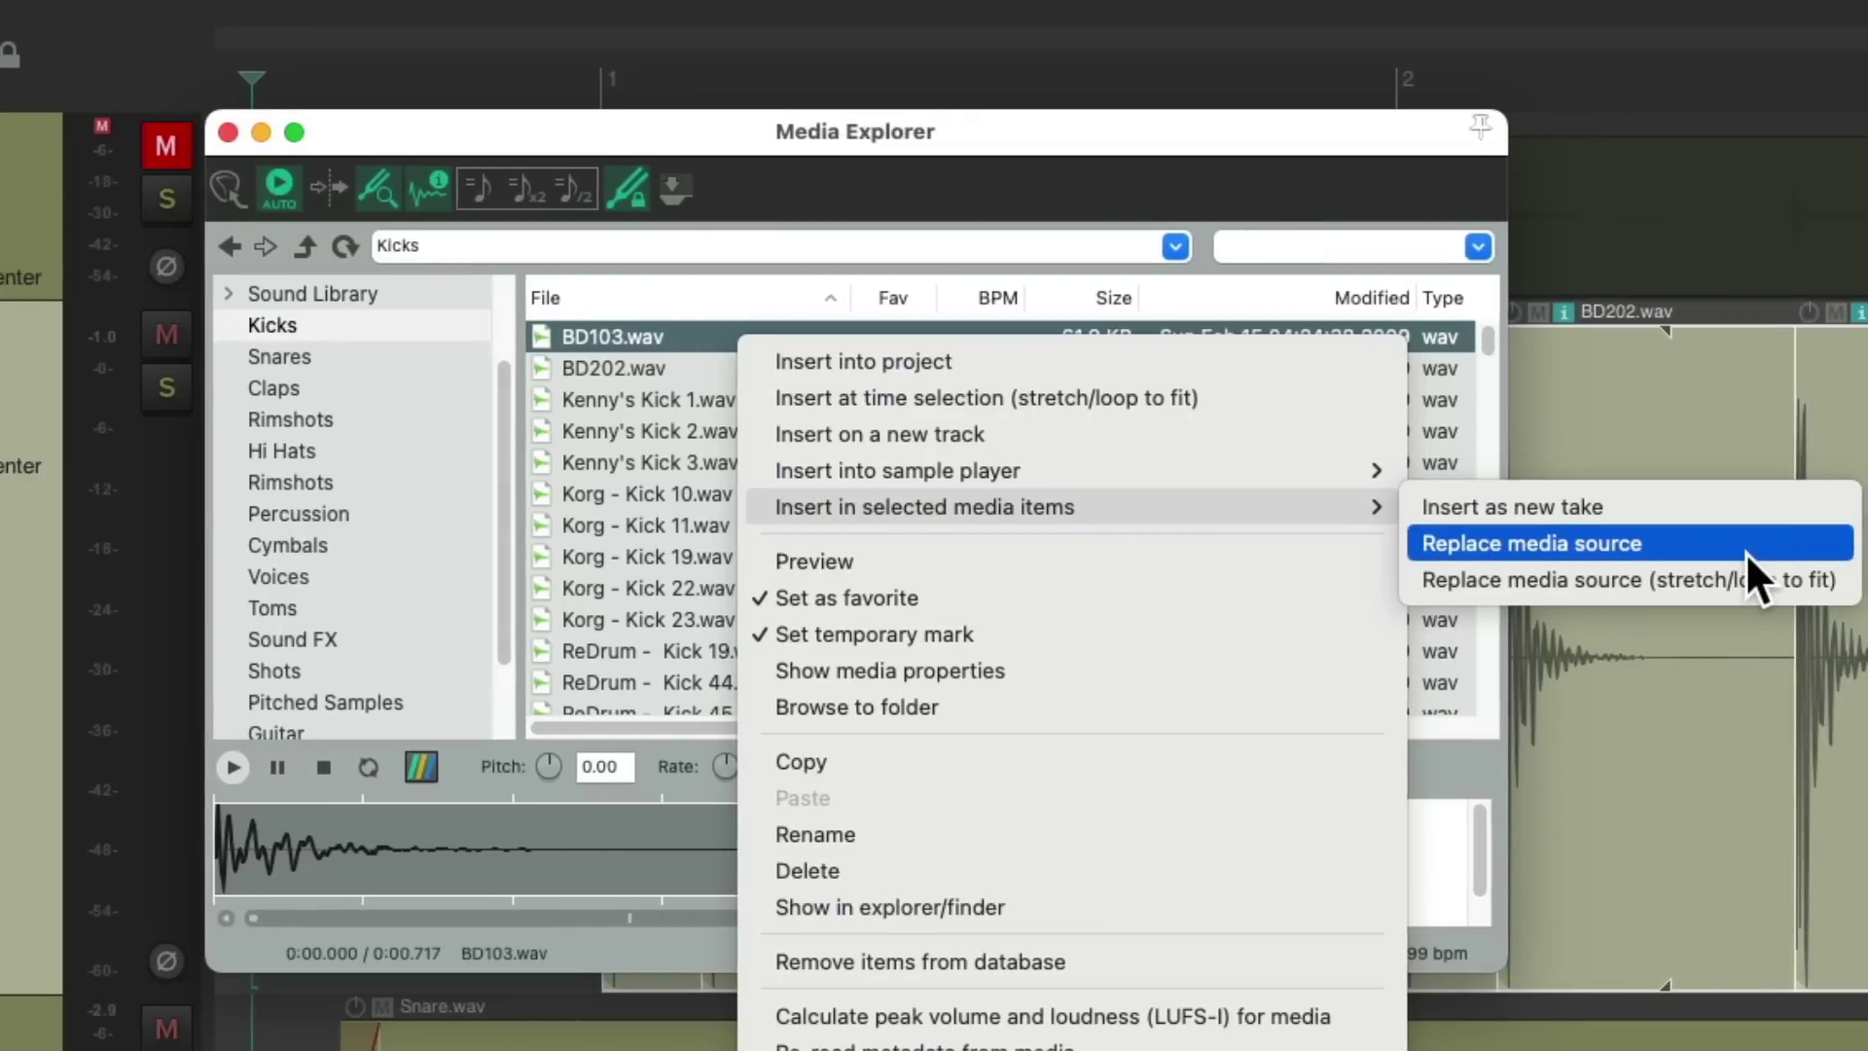
{"action": "left_click", "coordinate": [1745, 543]}
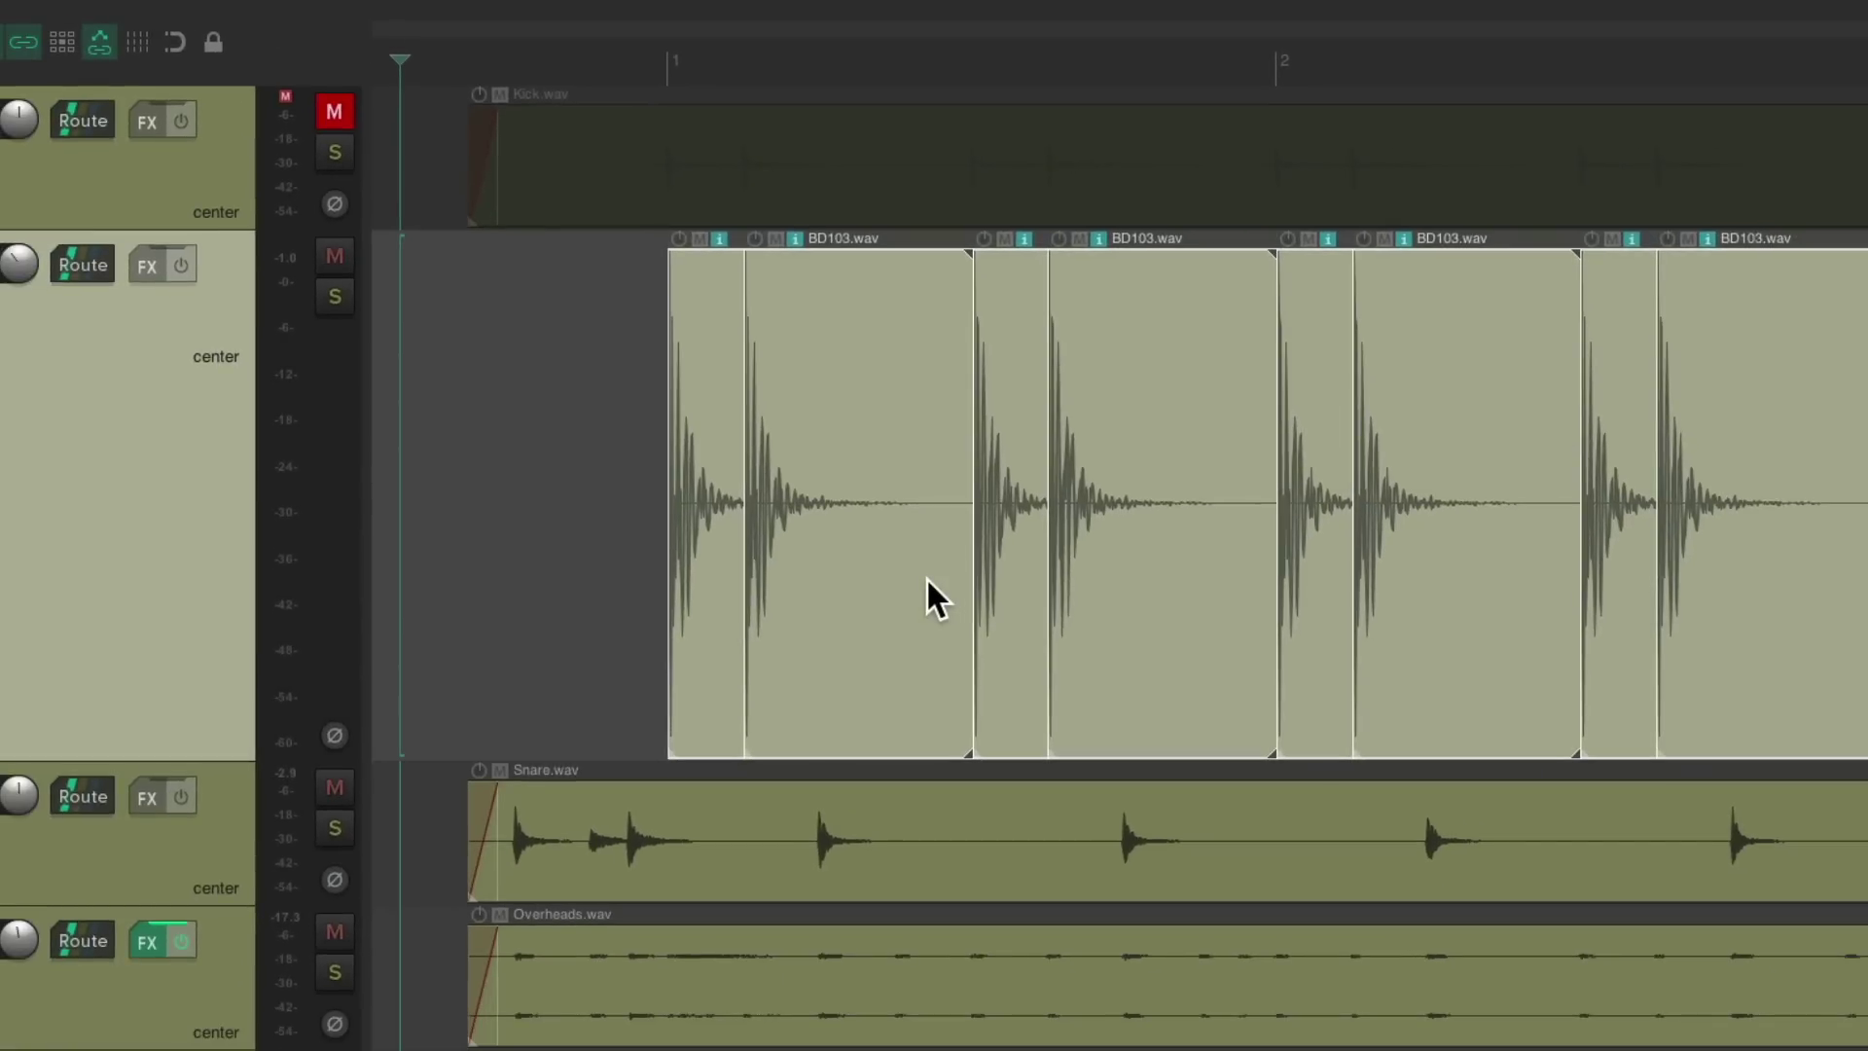
Play the BD103 kick and set the second Kick fader to -8.75 dB, checking it soloed.
{"action": "left_click_drag", "start_coordinate": [937, 598], "coordinate": [930, 595]}
{"action": "key", "text": "ctrl+z"}
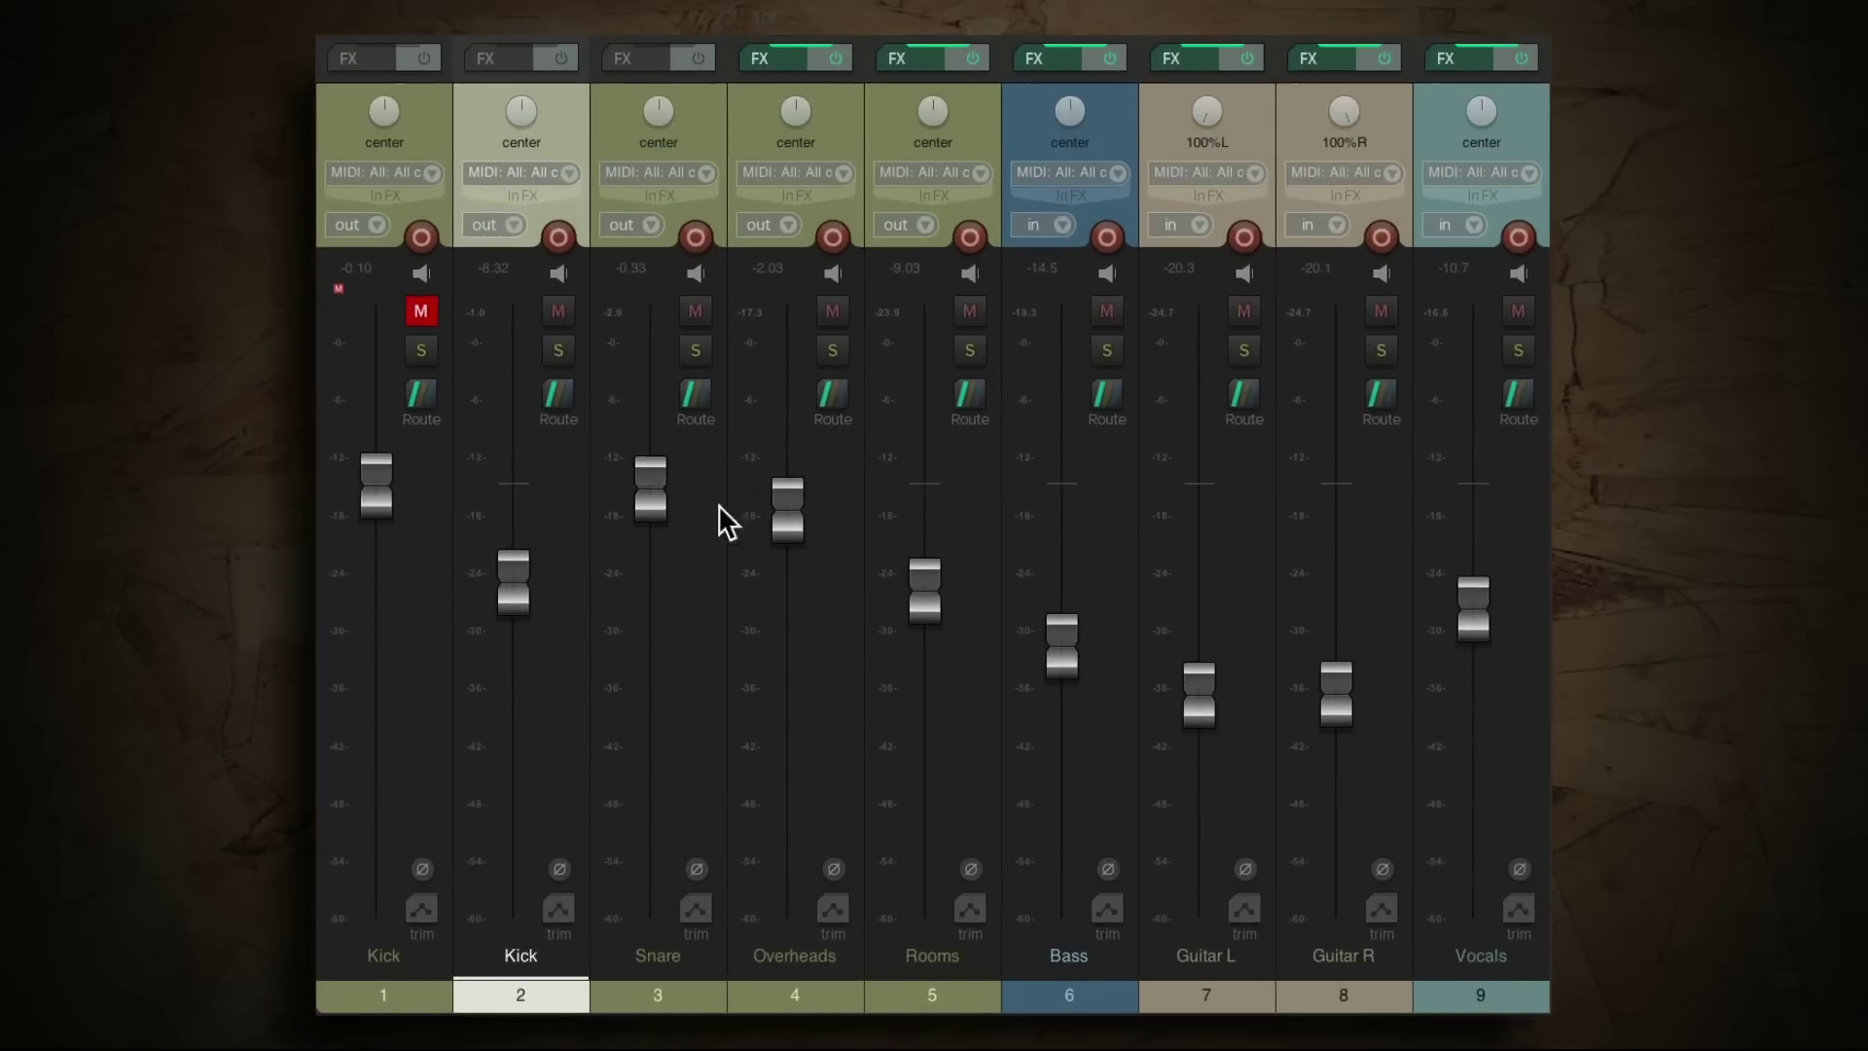
{"action": "key", "text": "space"}
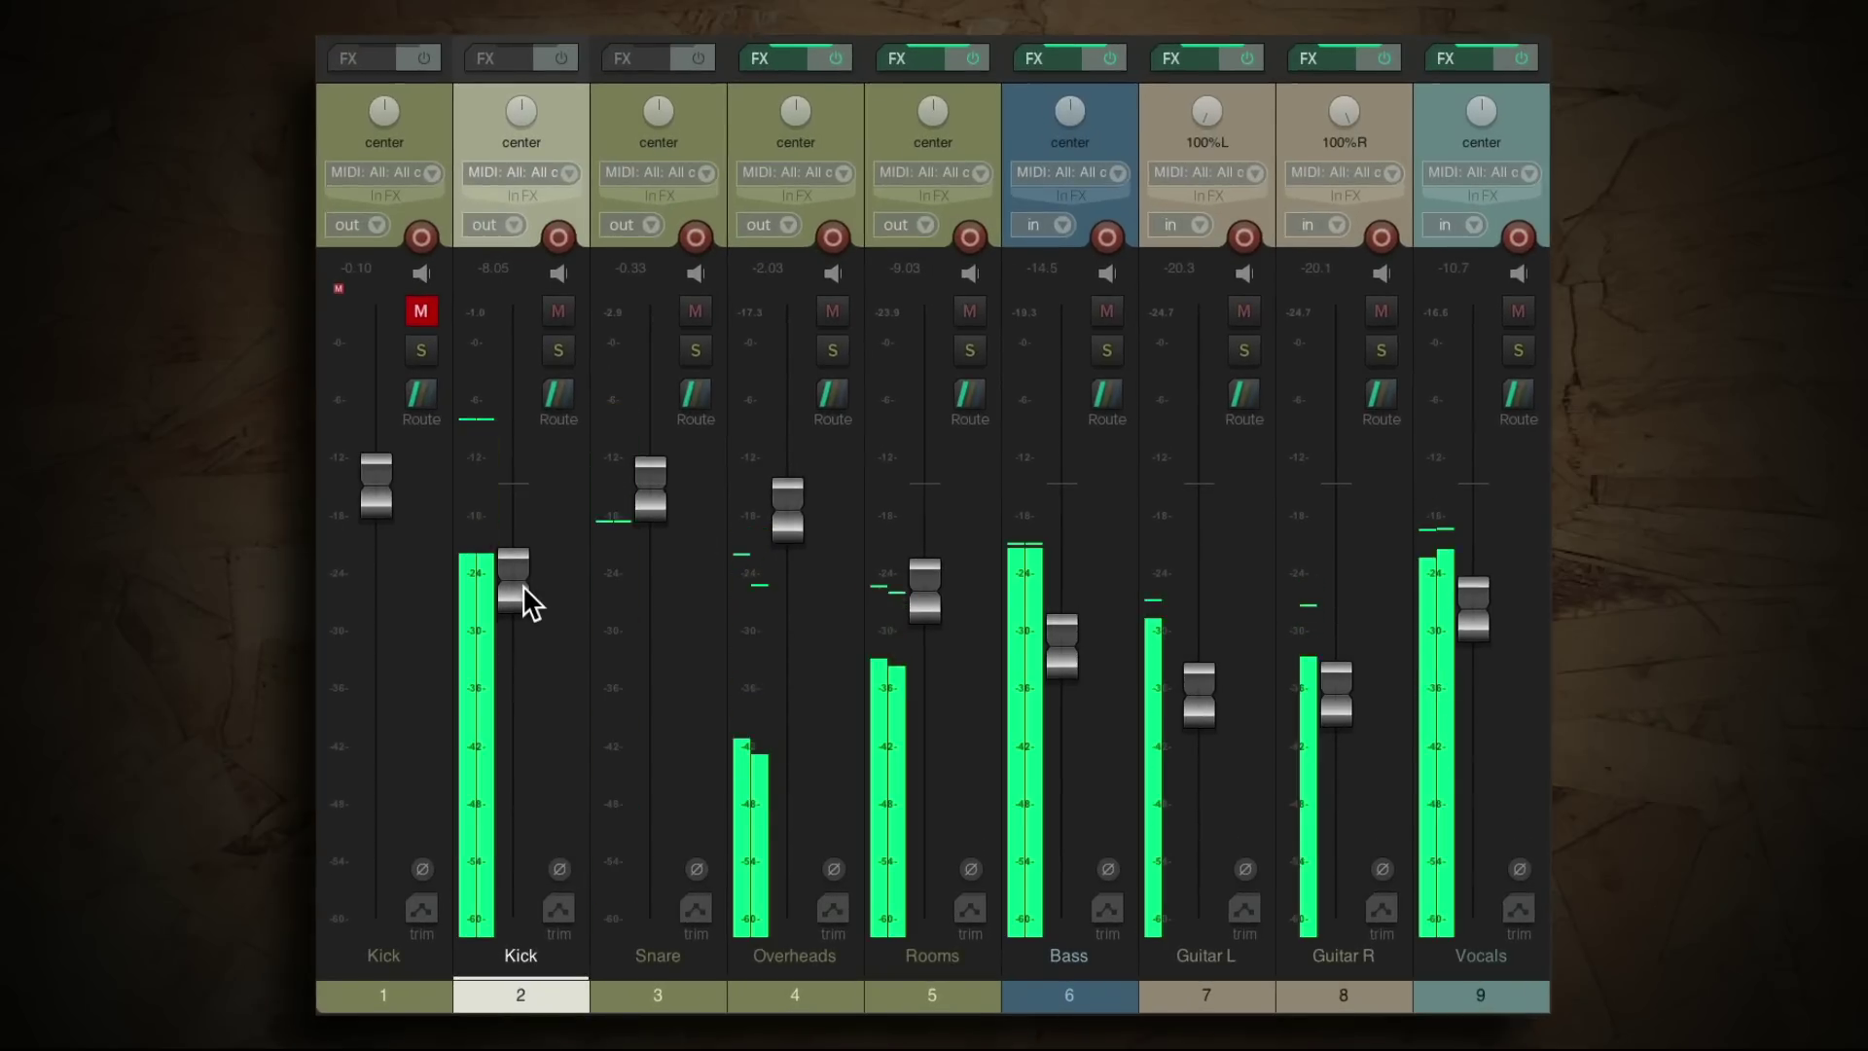
{"action": "left_click_drag", "start_coordinate": [524, 590], "coordinate": [525, 598]}
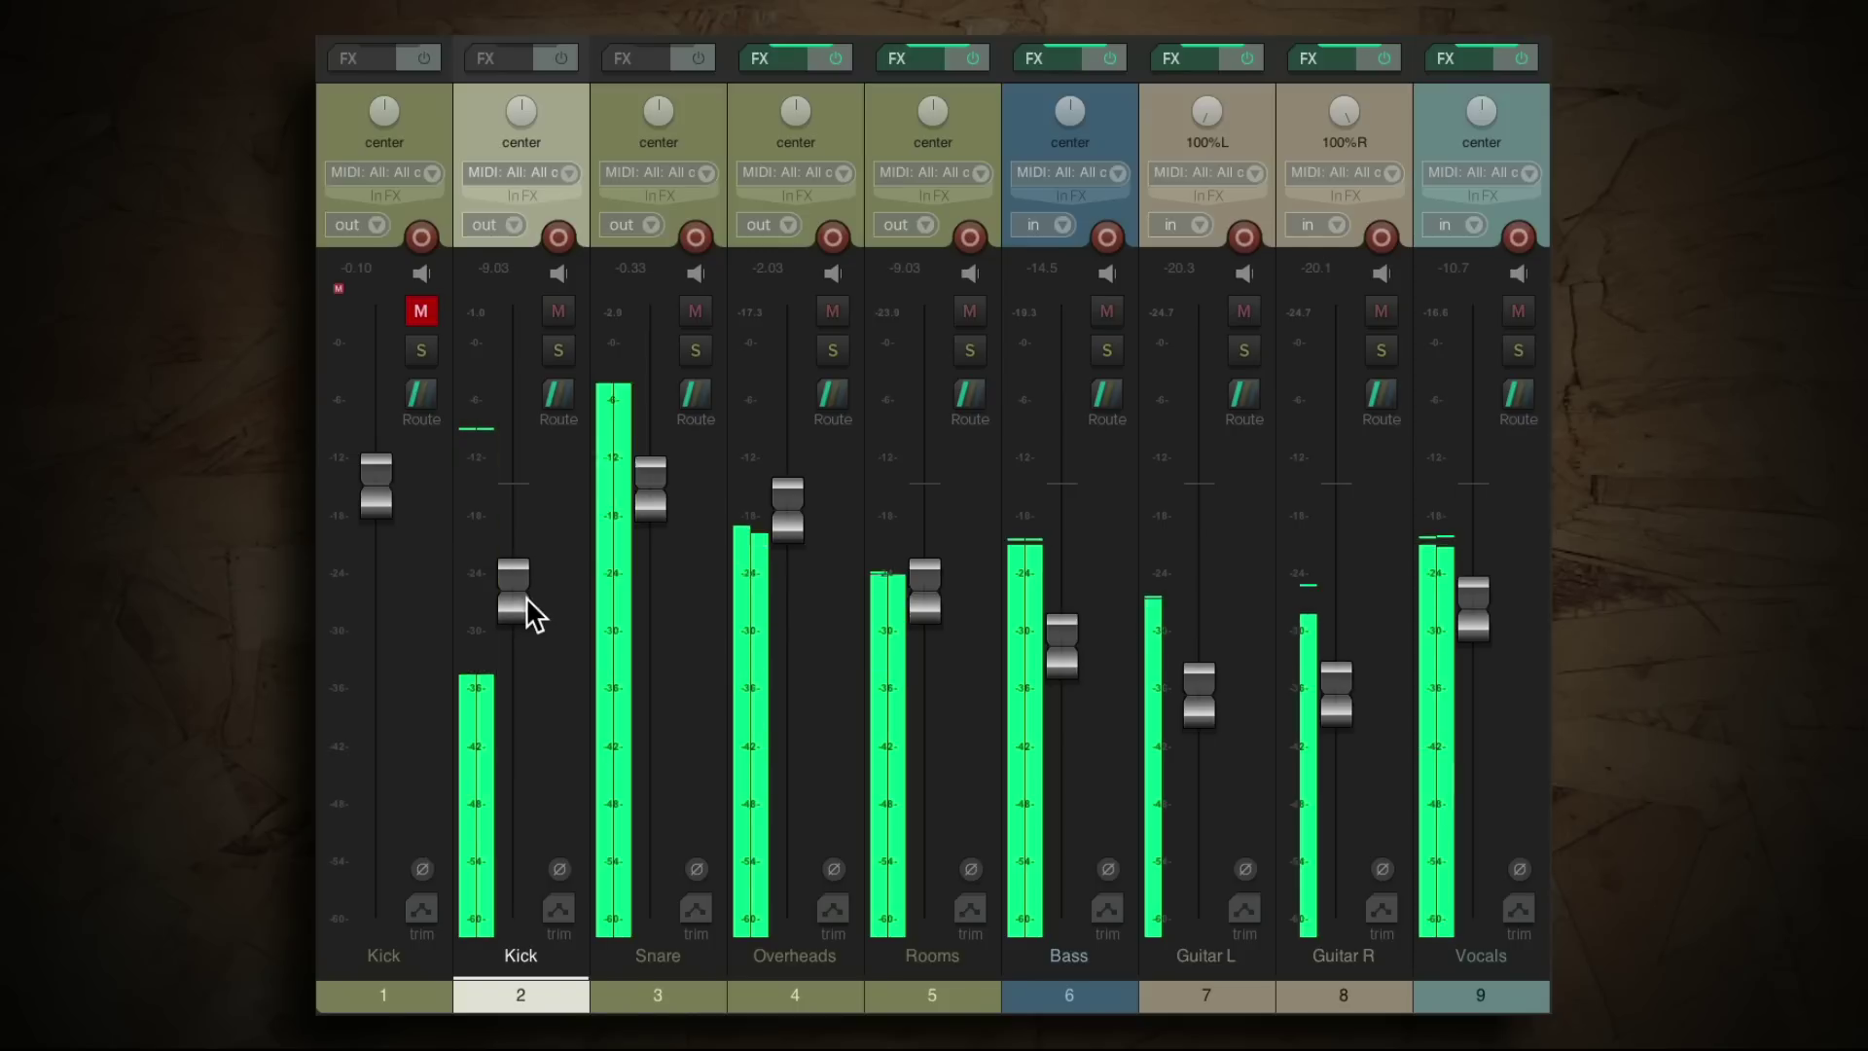
{"action": "left_click", "coordinate": [559, 349]}
{"action": "left_click", "coordinate": [560, 350]}
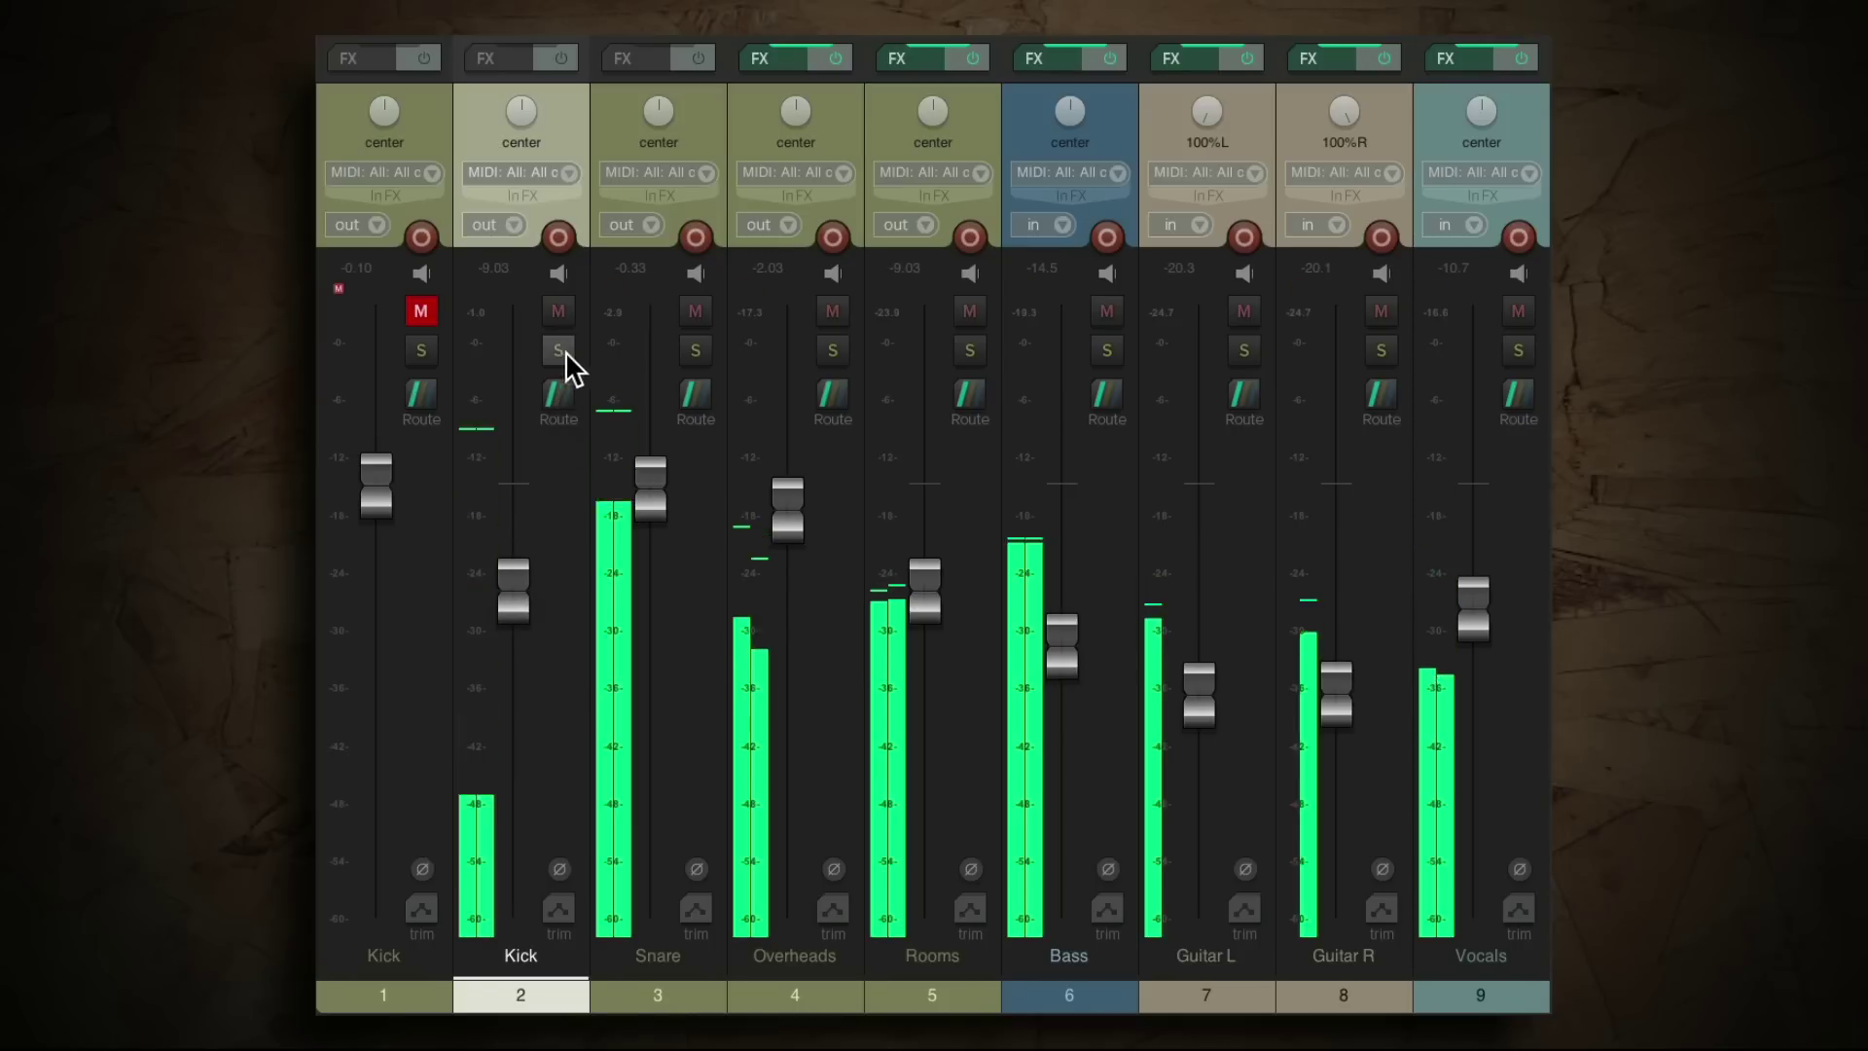
{"action": "left_click_drag", "start_coordinate": [516, 586], "coordinate": [517, 581]}
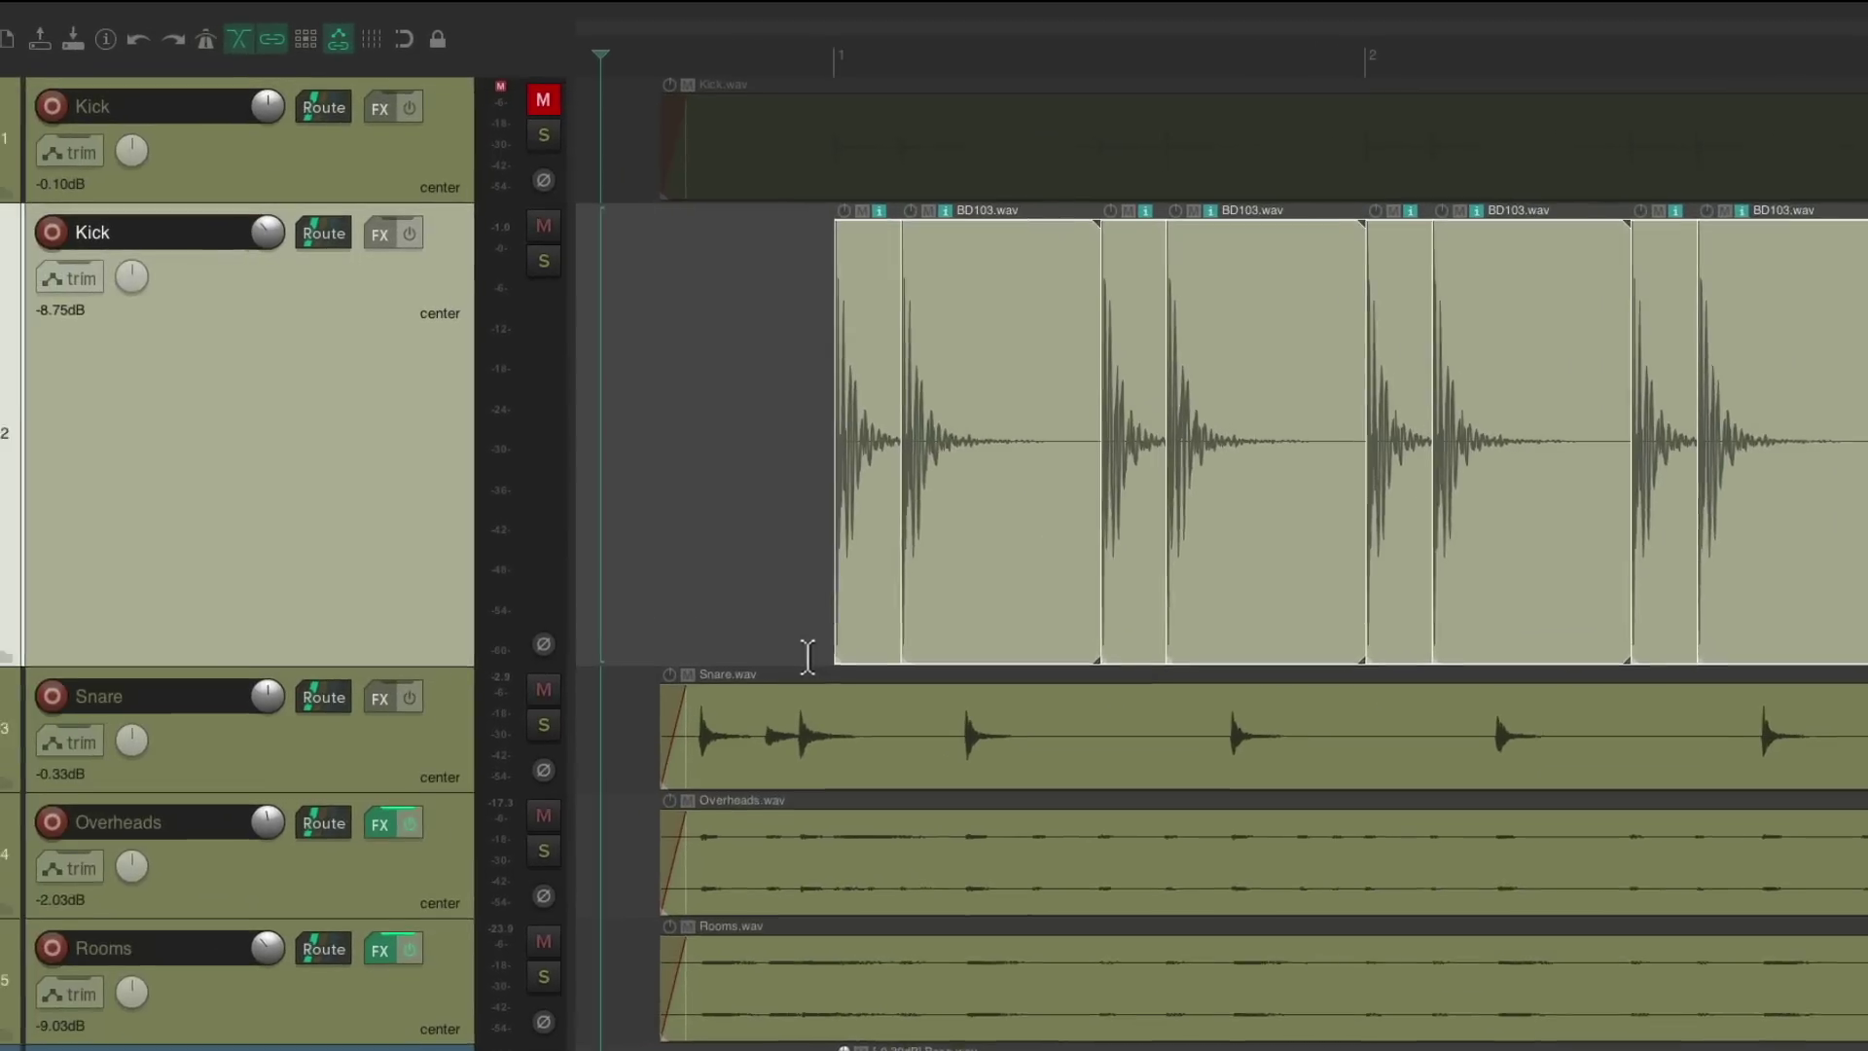
Duplicate the BD103 Kick track into a third Kick track, select its items, and reopen Media Explorer.
{"action": "scroll", "coordinate": [822, 388], "scroll_direction": "down", "scroll_amount": 3}
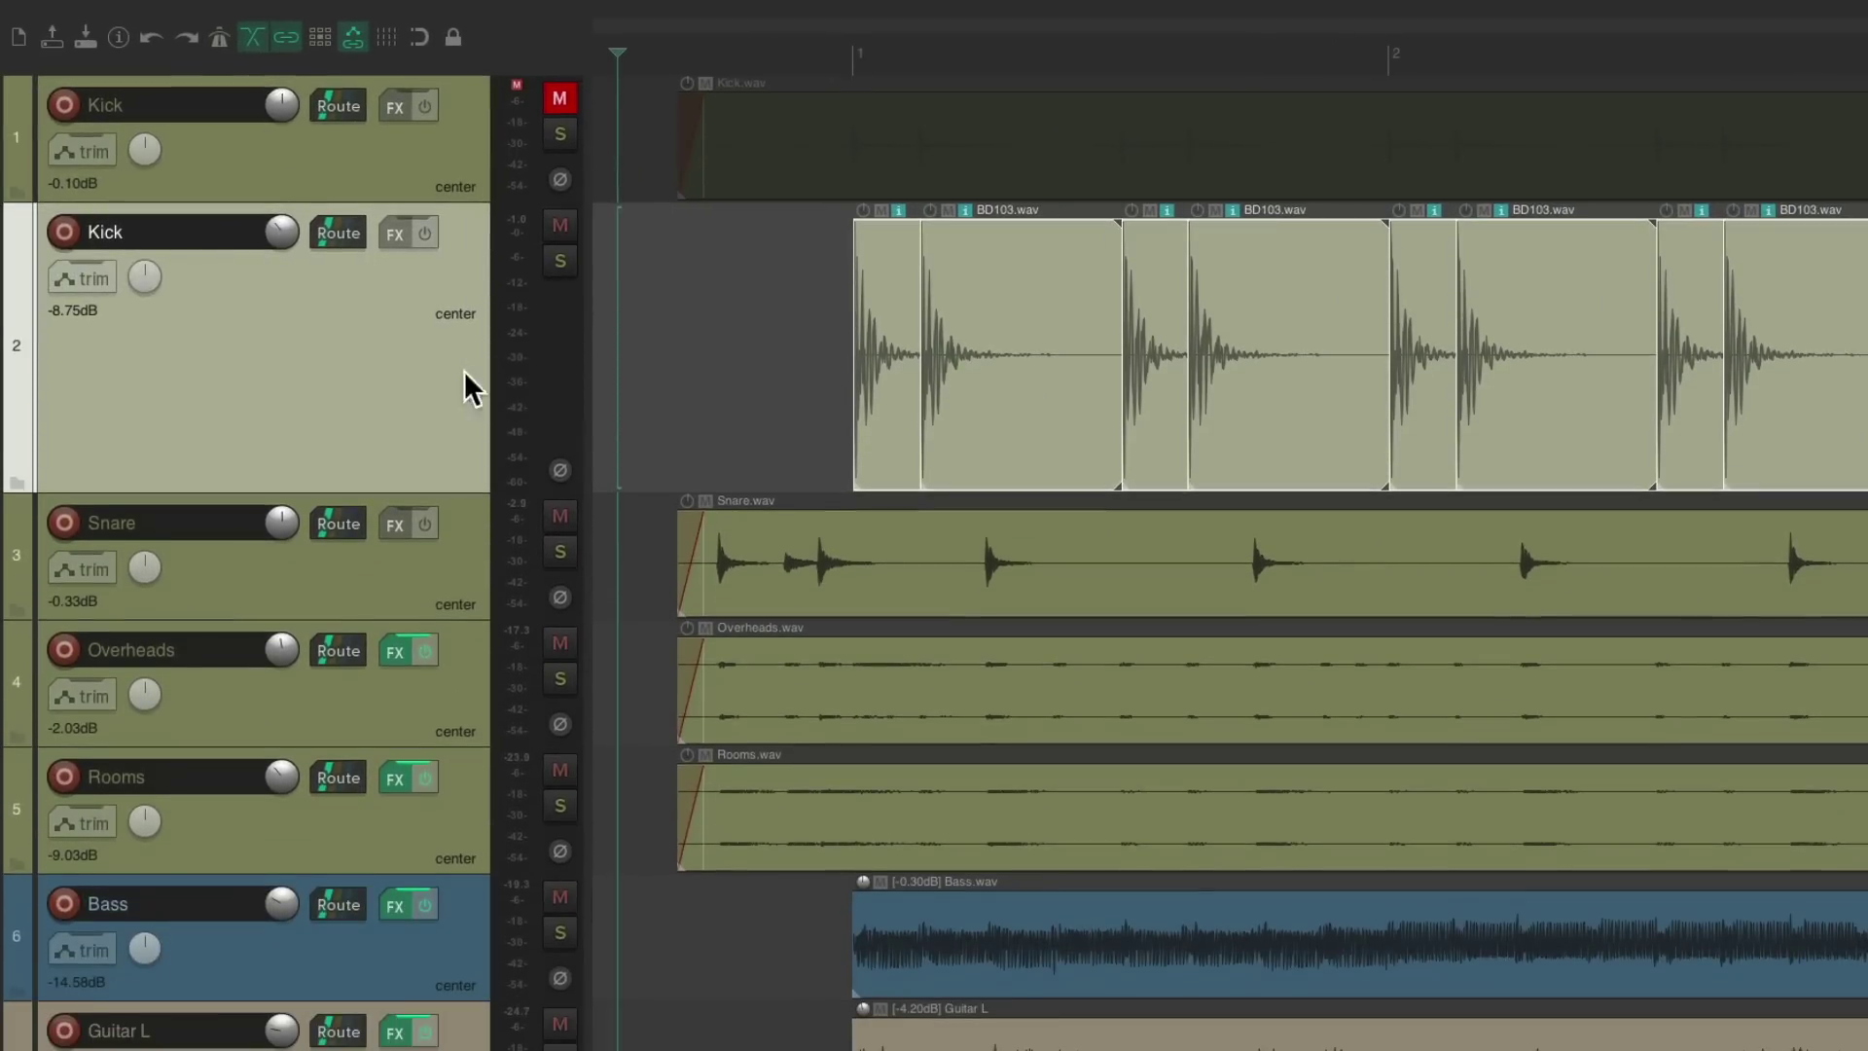
{"action": "right_click", "coordinate": [451, 392]}
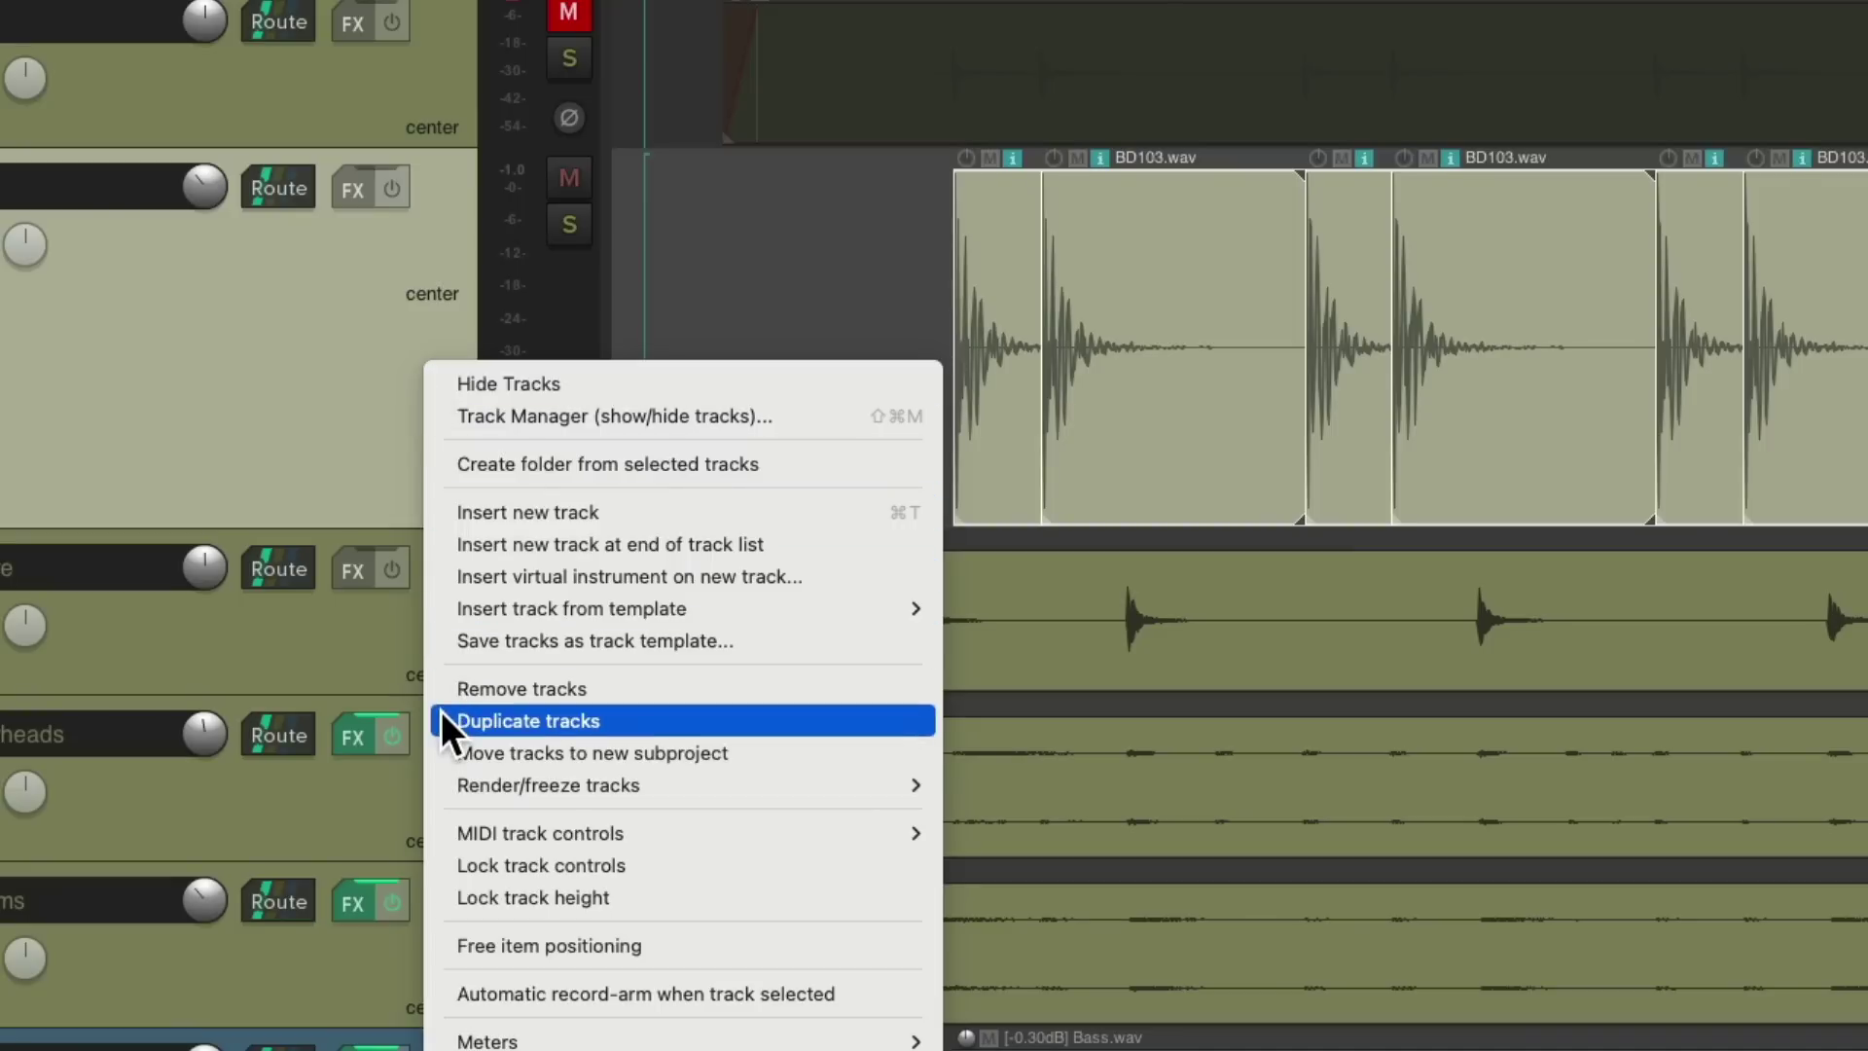
{"action": "left_click", "coordinate": [442, 720]}
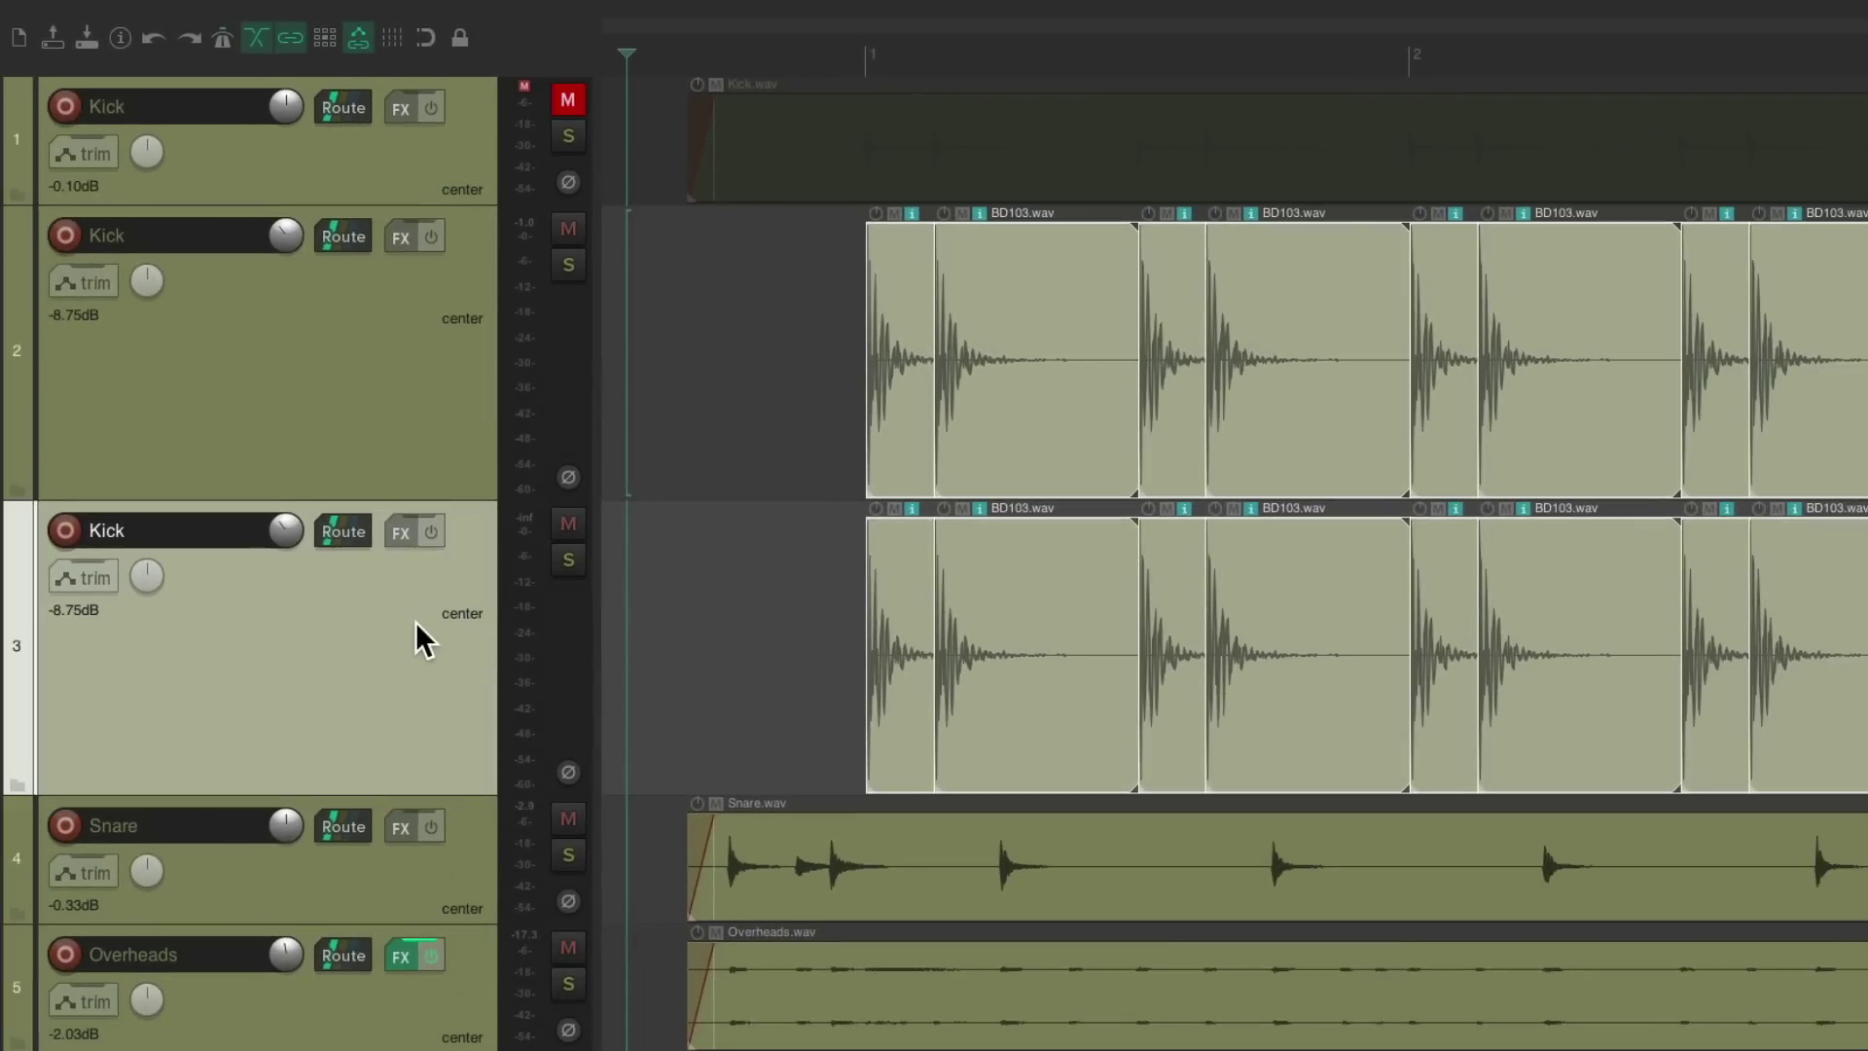
{"action": "left_click", "coordinate": [404, 635]}
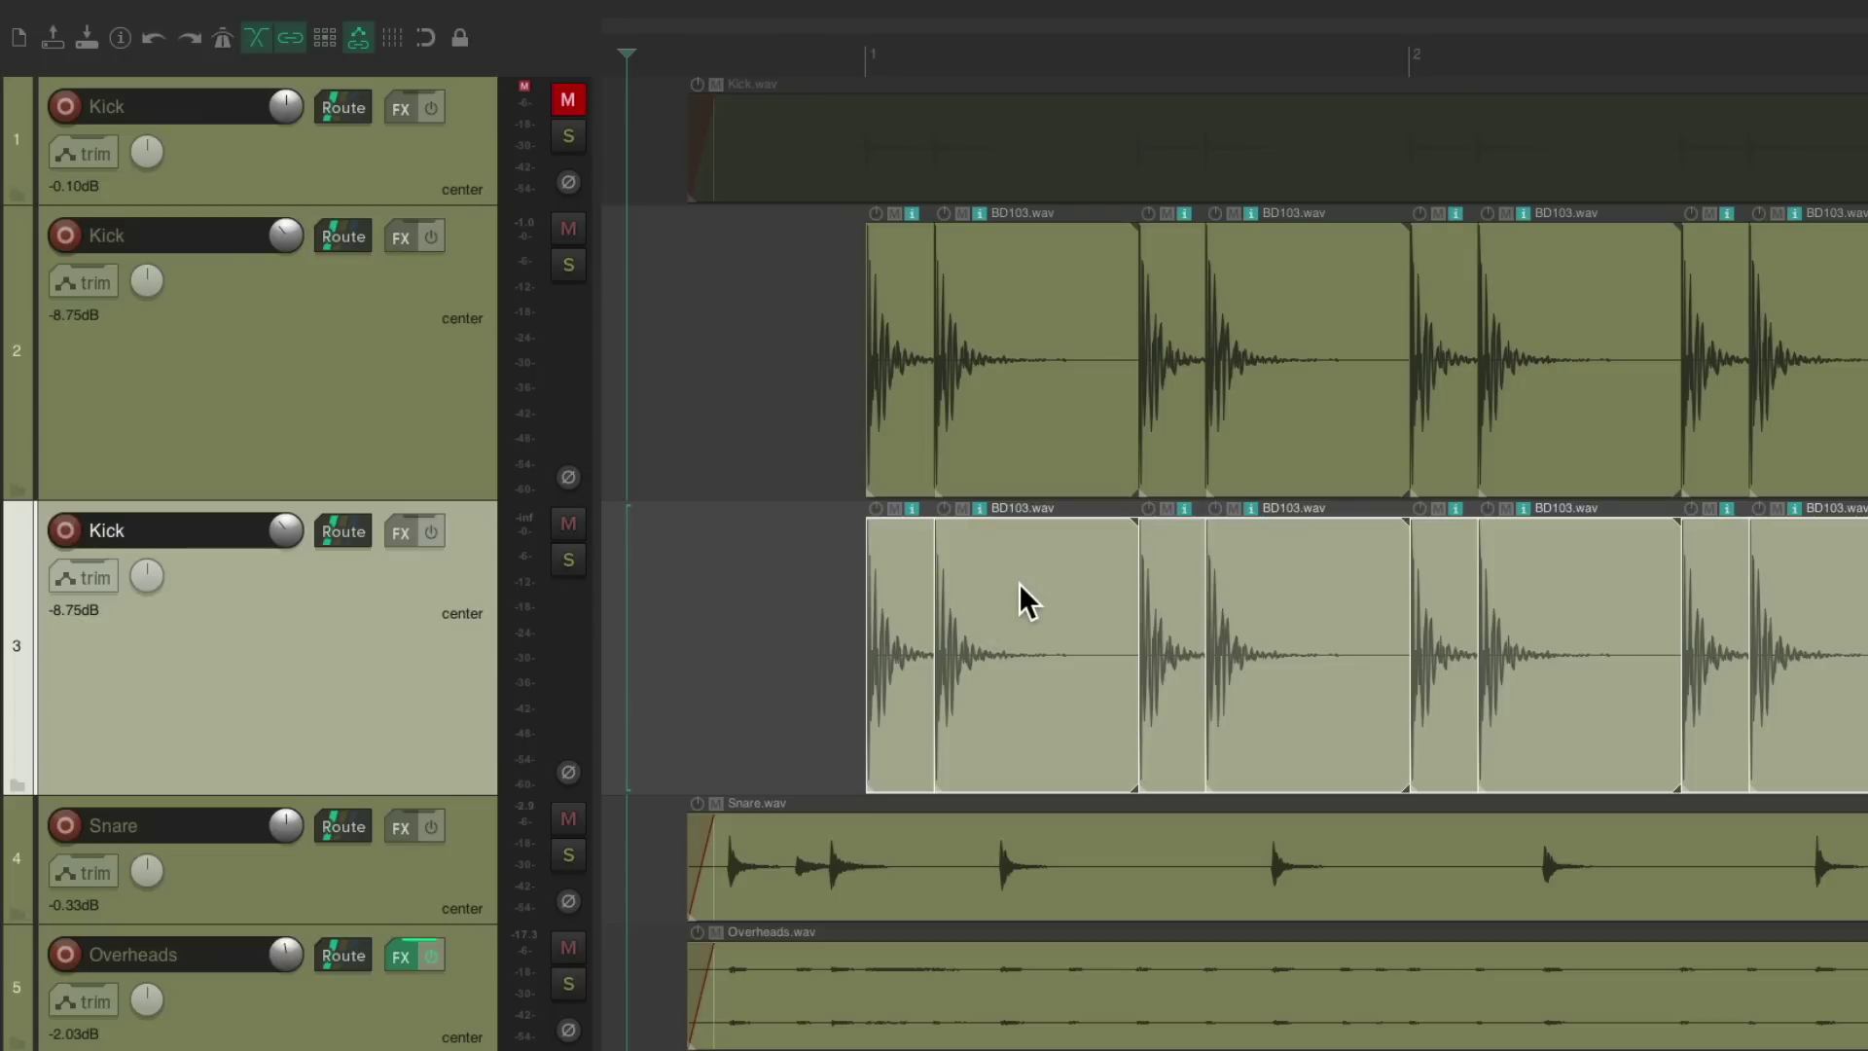
{"action": "key", "text": "super+alt+x"}
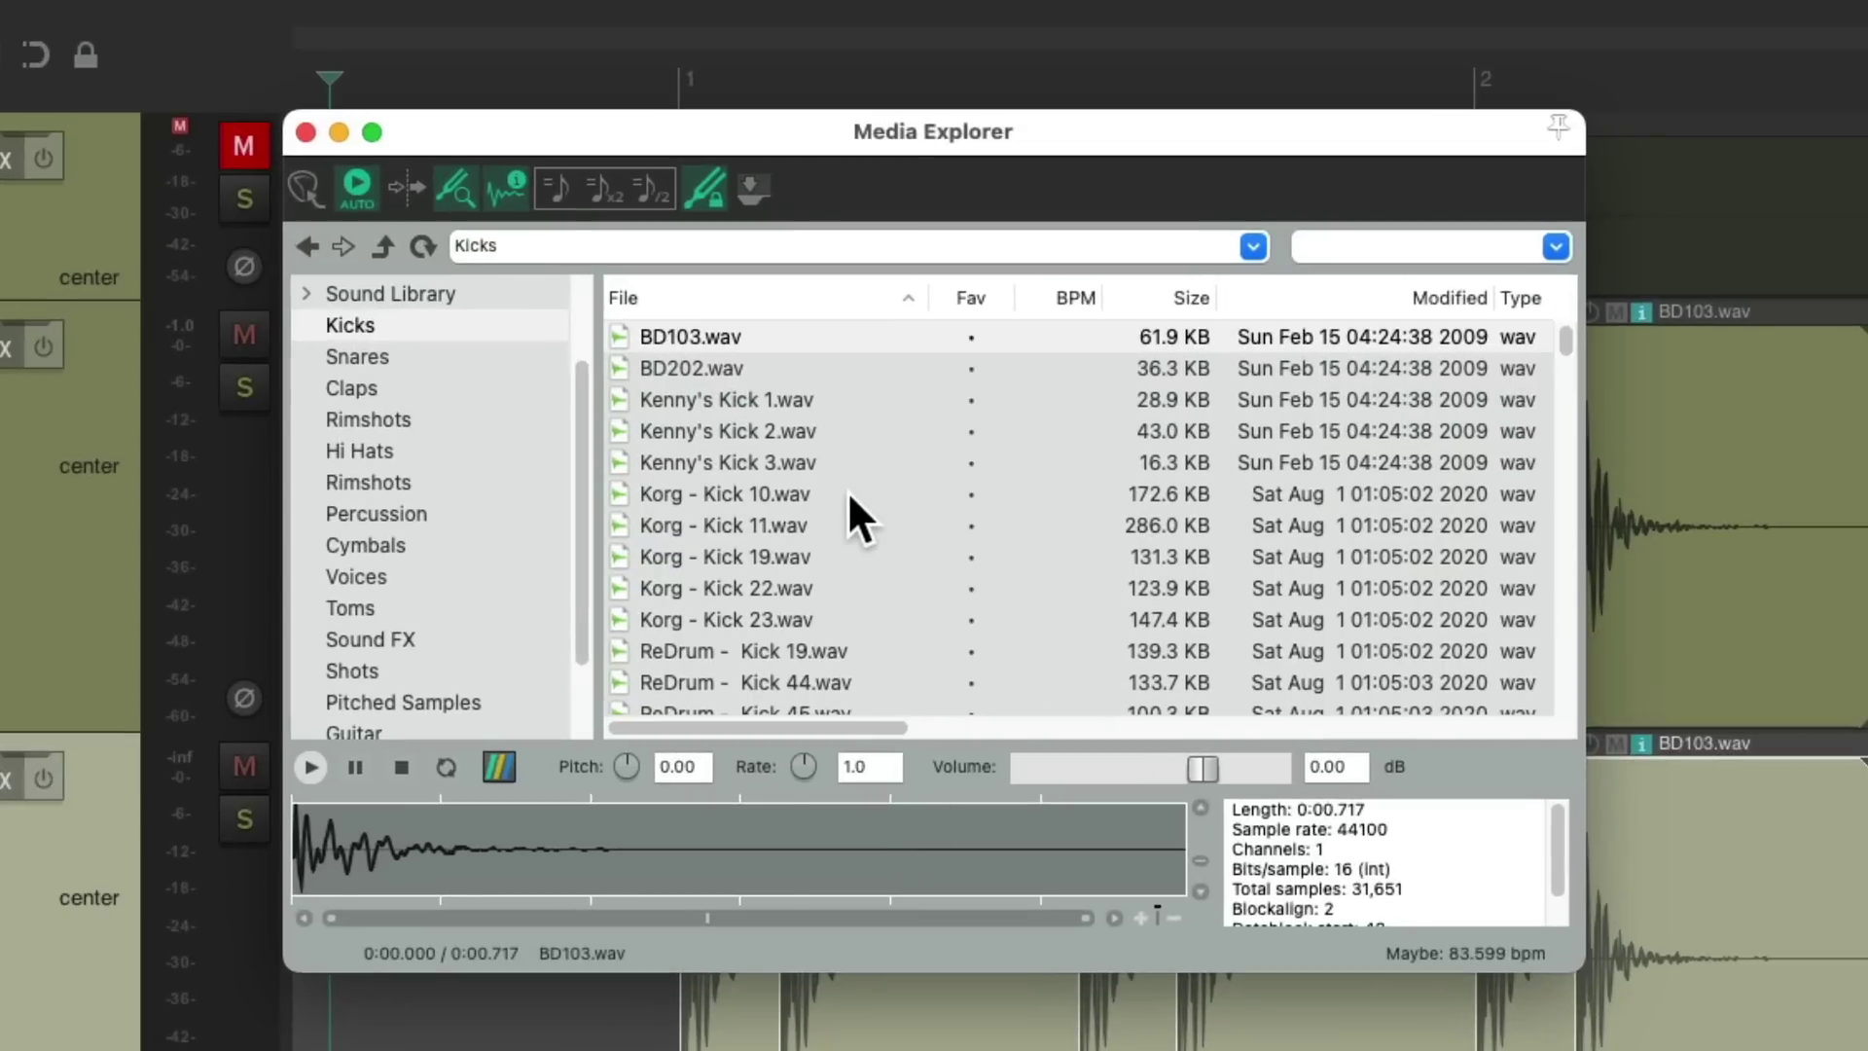
Audition Korg - Kick 10.wav and replace the third Kick track's slices with it.
{"action": "left_click", "coordinate": [848, 494]}
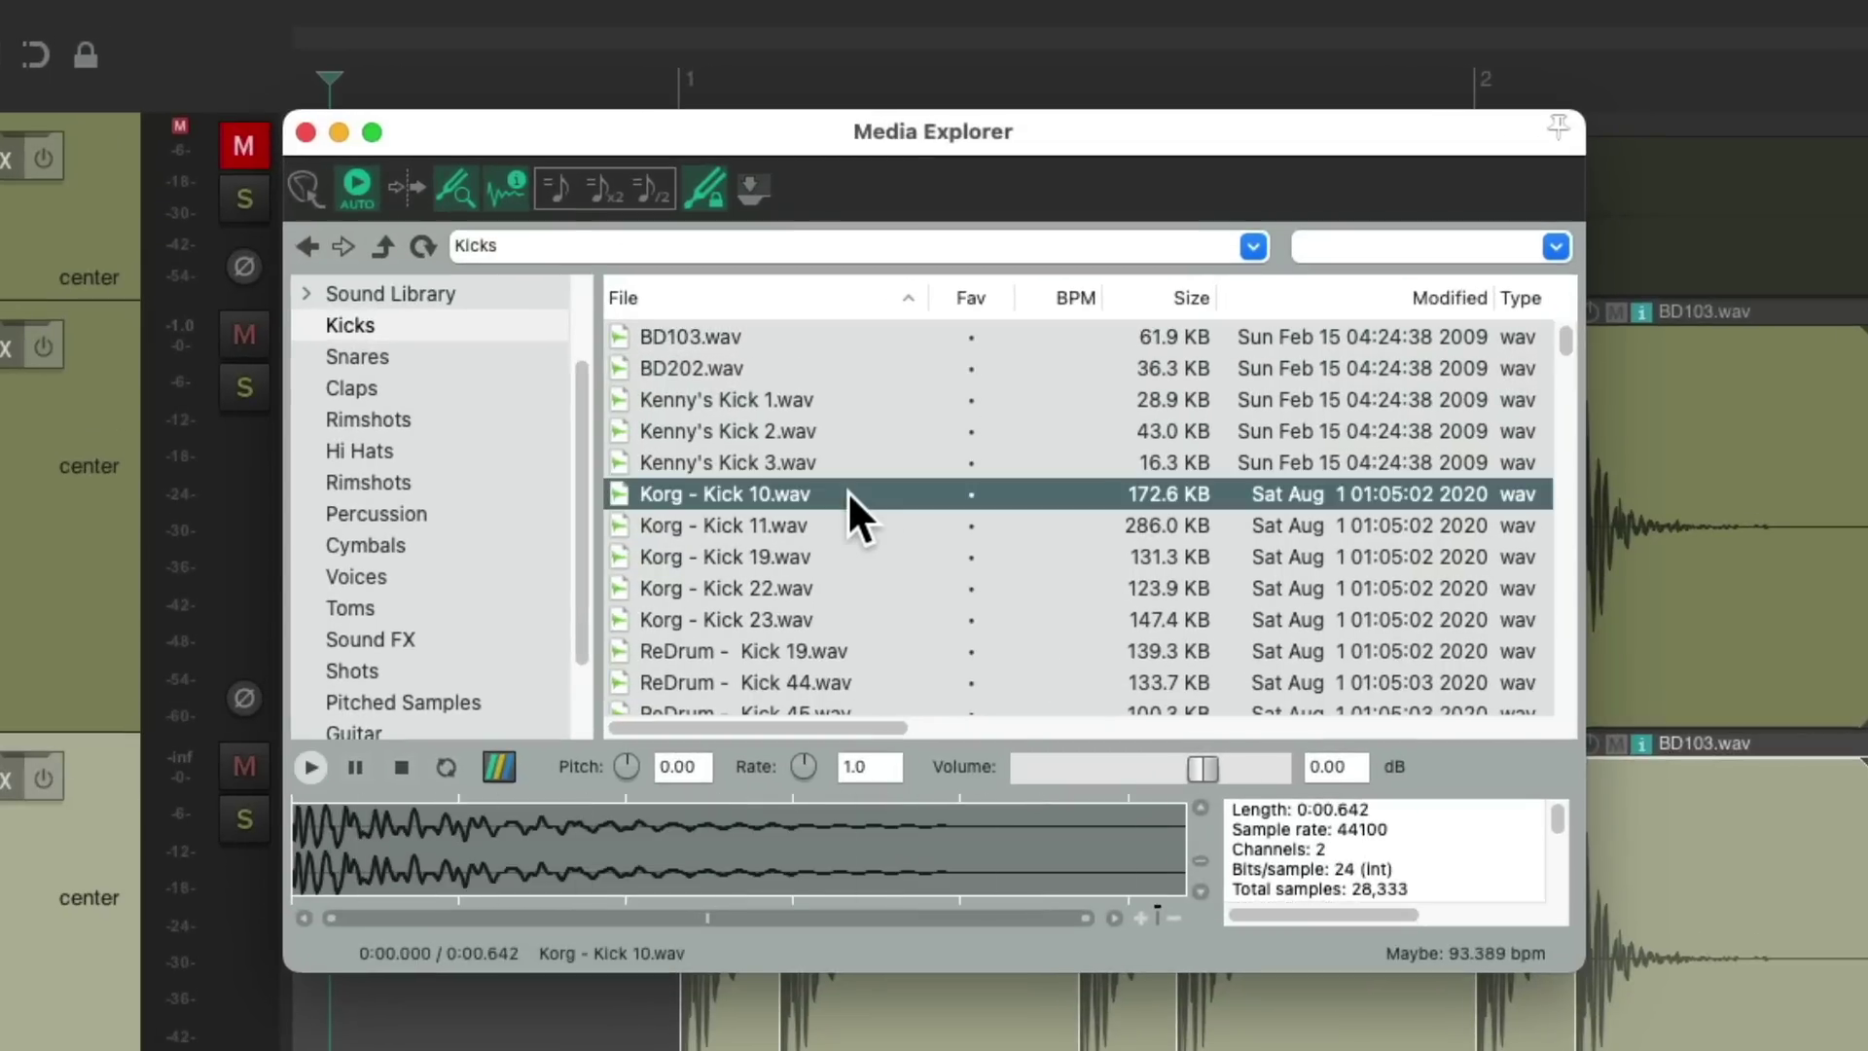
{"action": "key", "text": "space"}
{"action": "right_click", "coordinate": [848, 490]}
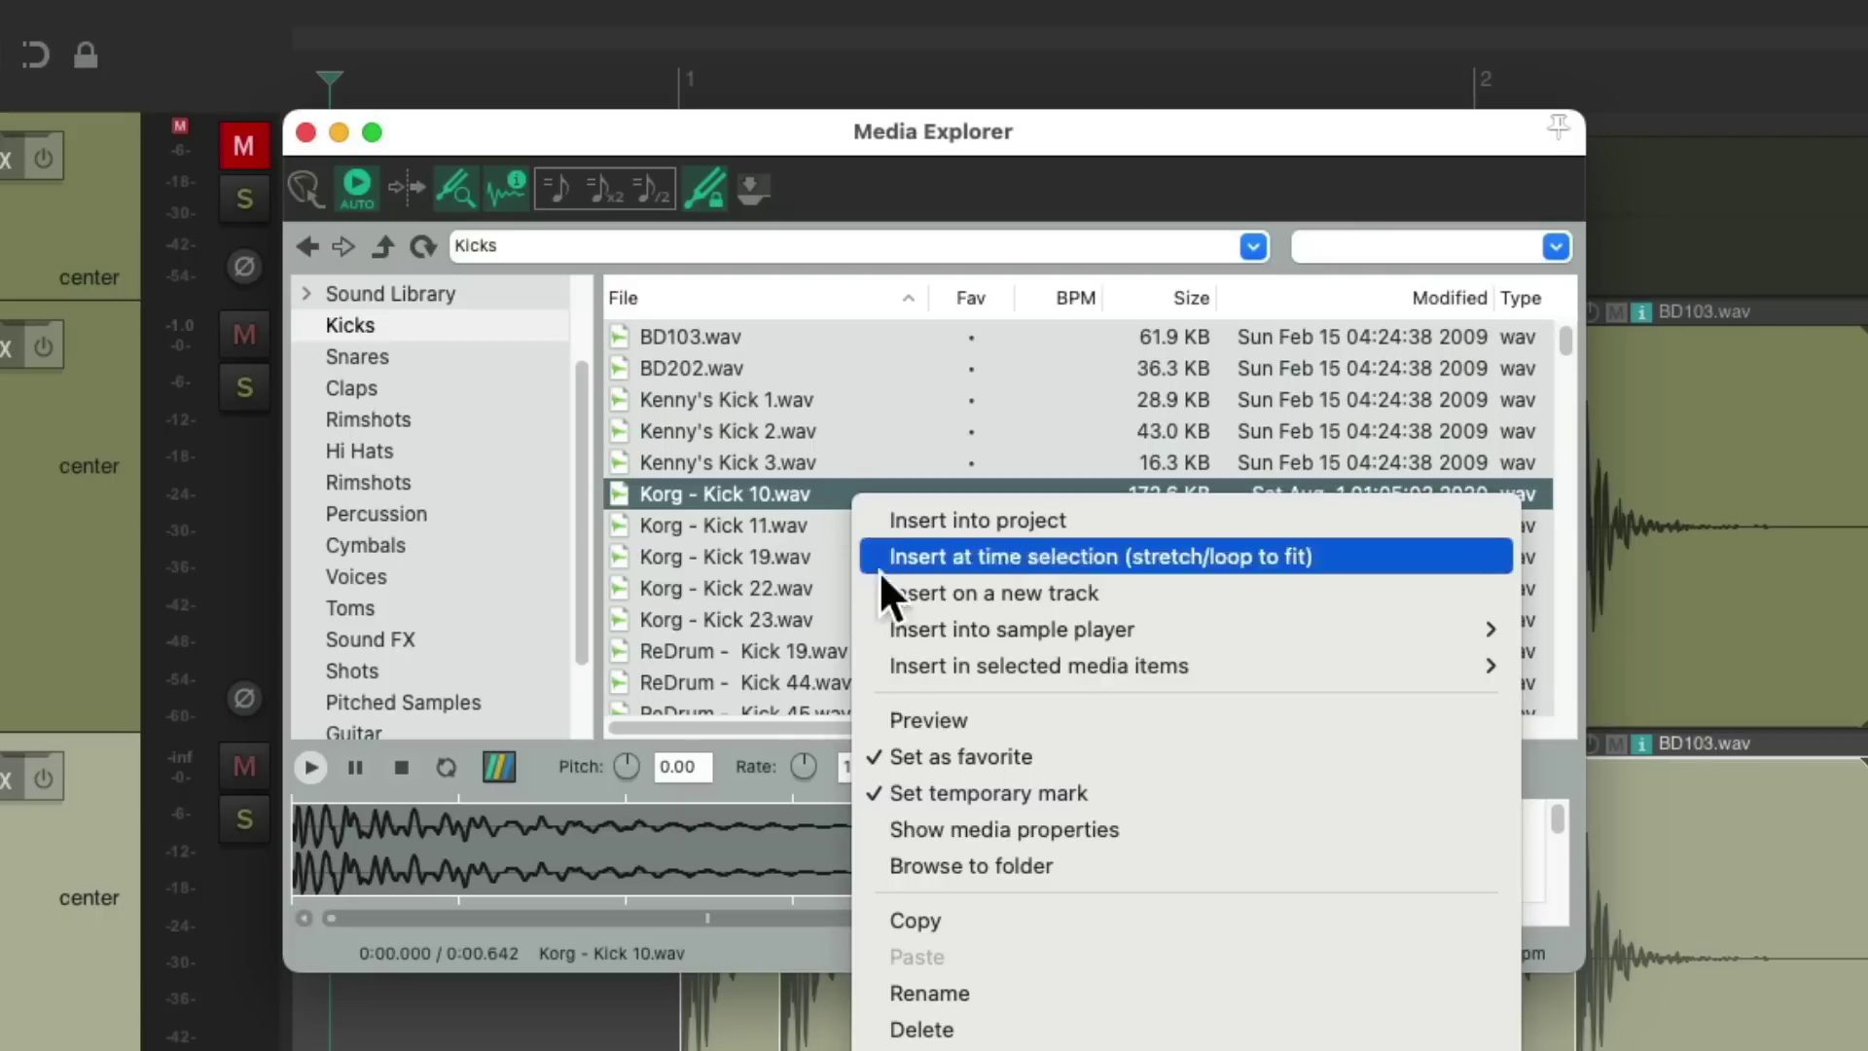
{"action": "mouse_move", "coordinate": [884, 671]}
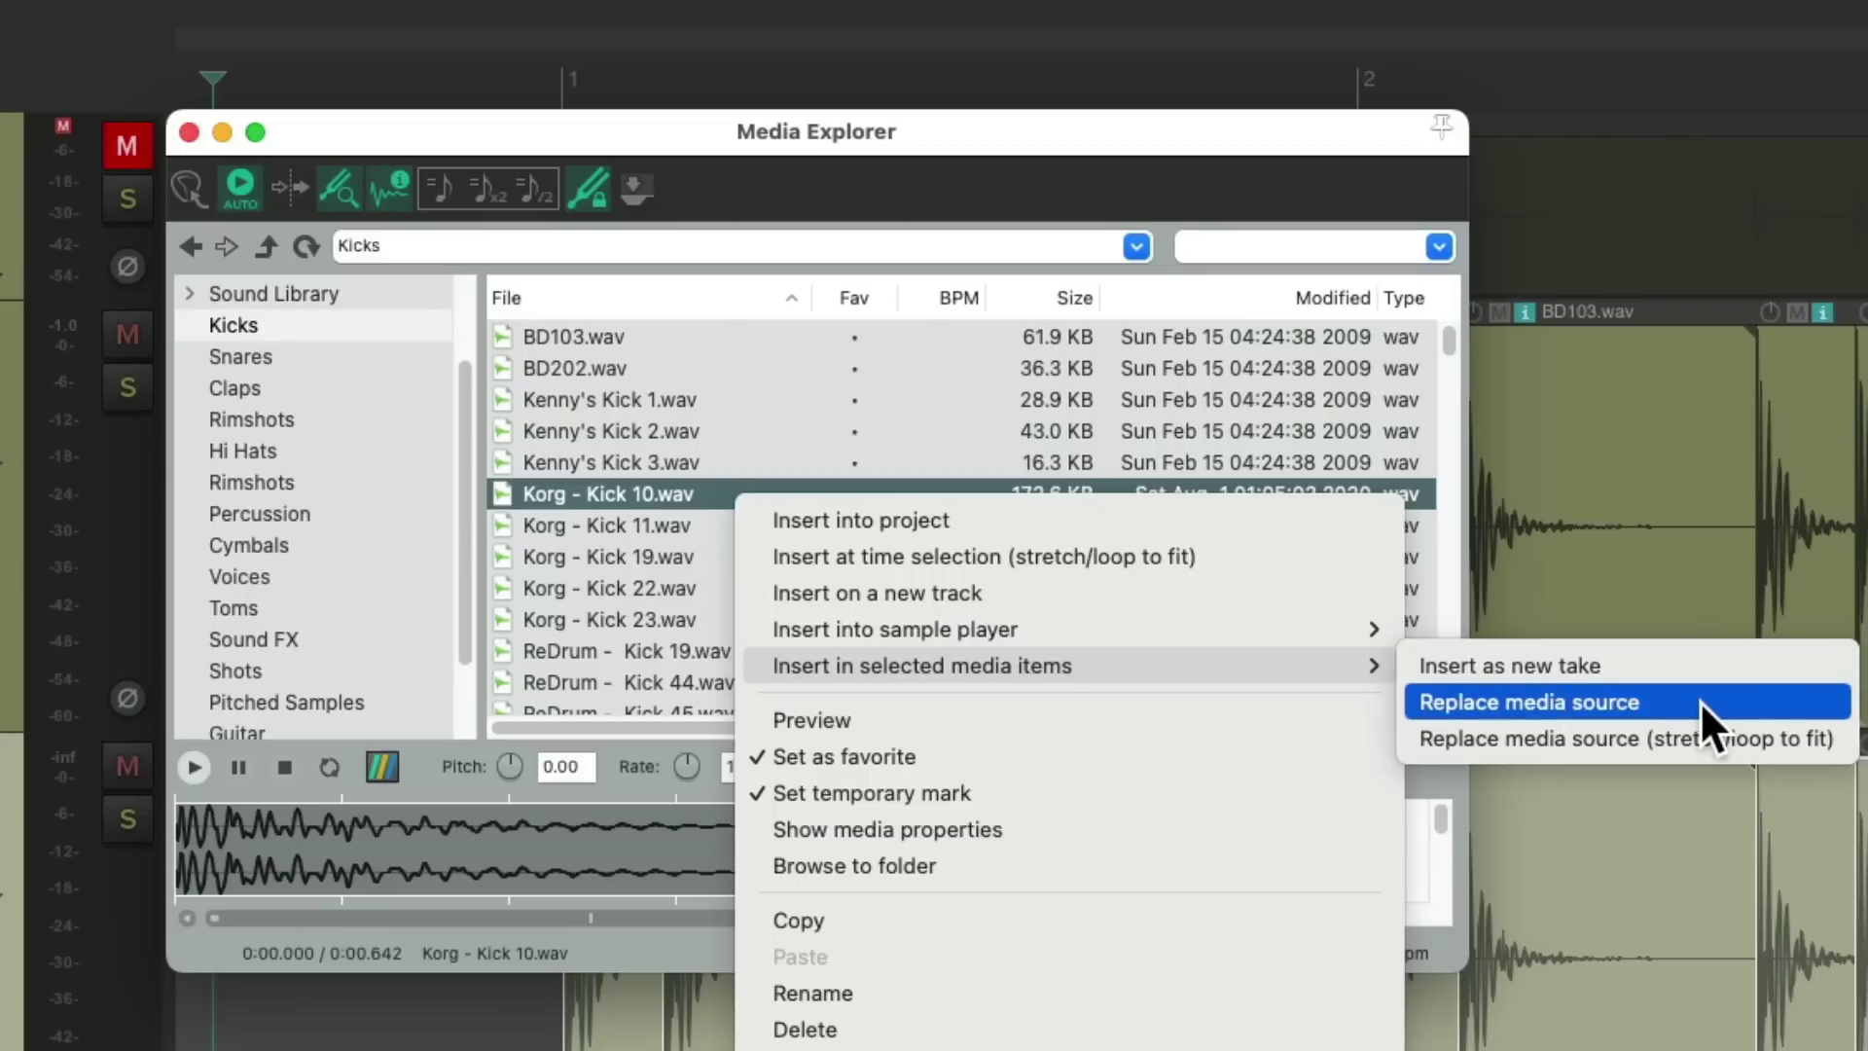
{"action": "left_click", "coordinate": [1700, 701]}
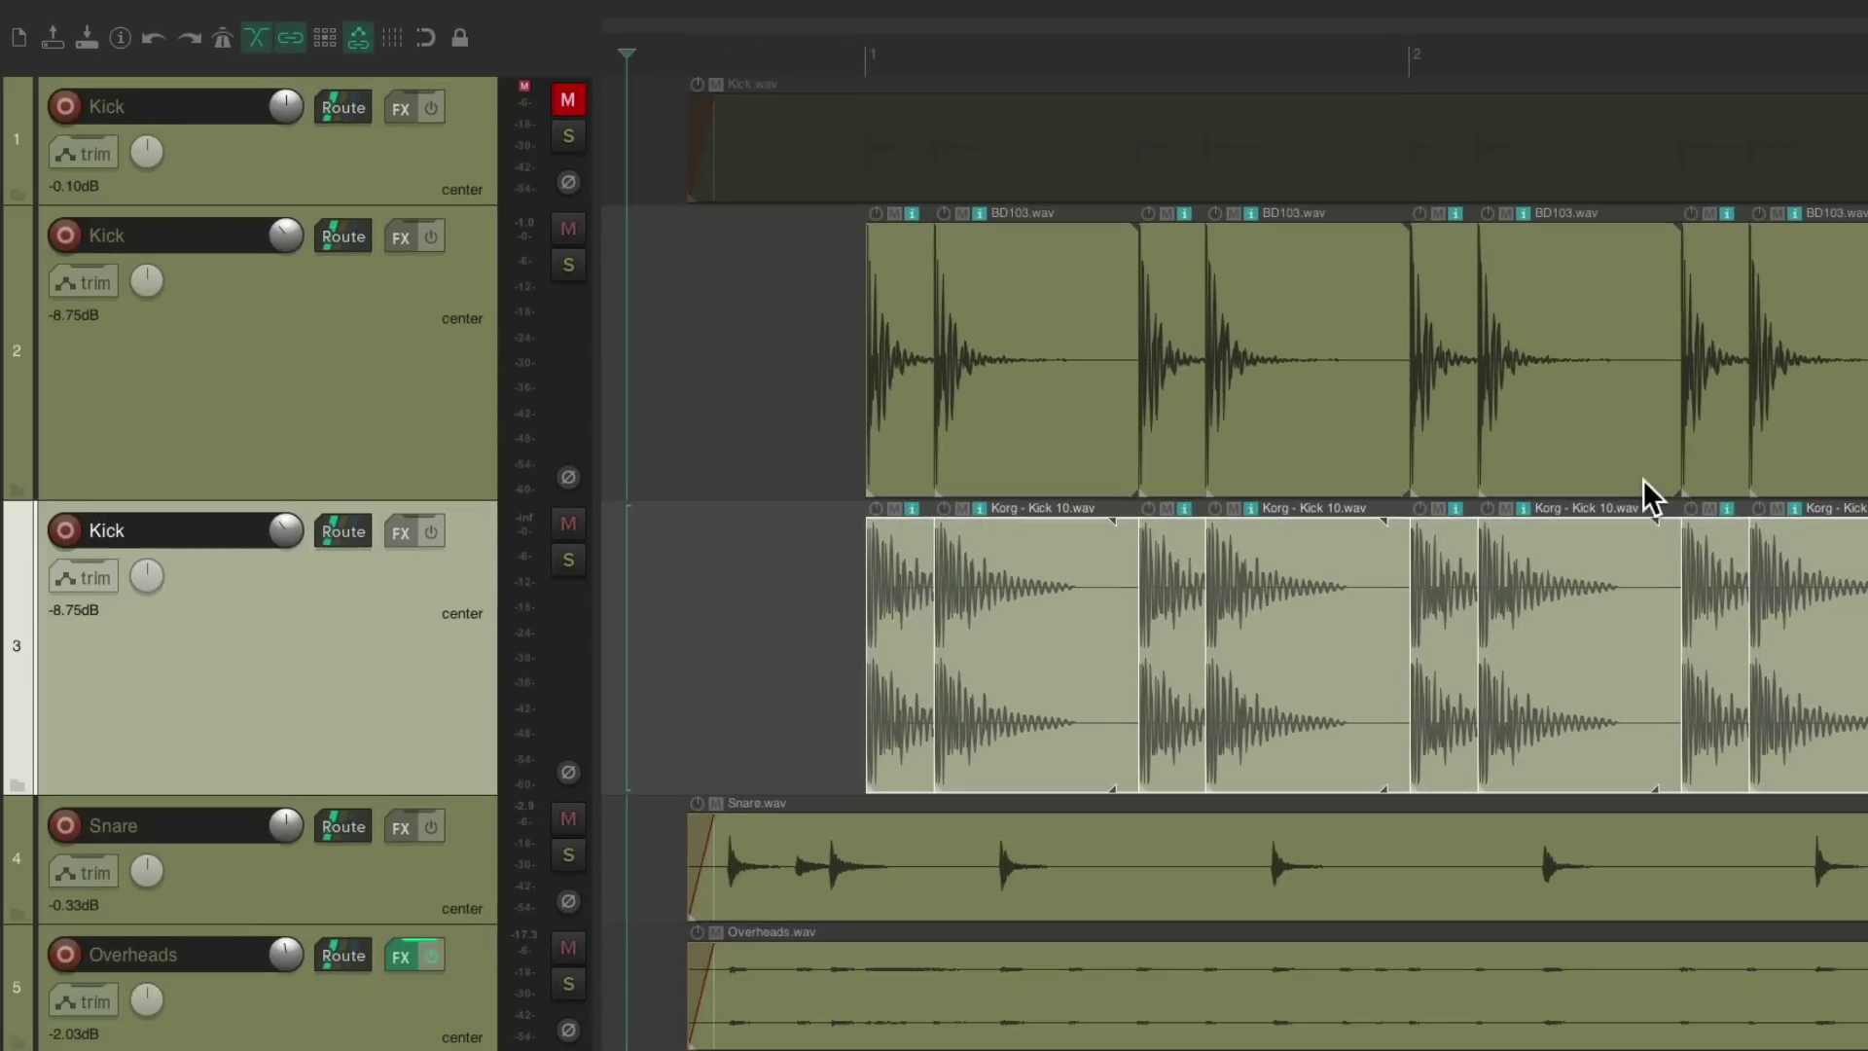
Nudge the Korg - Kick 10 item slightly earlier so its peak lines up with BD103.
{"action": "scroll", "coordinate": [876, 542], "scroll_direction": "up", "scroll_amount": 10}
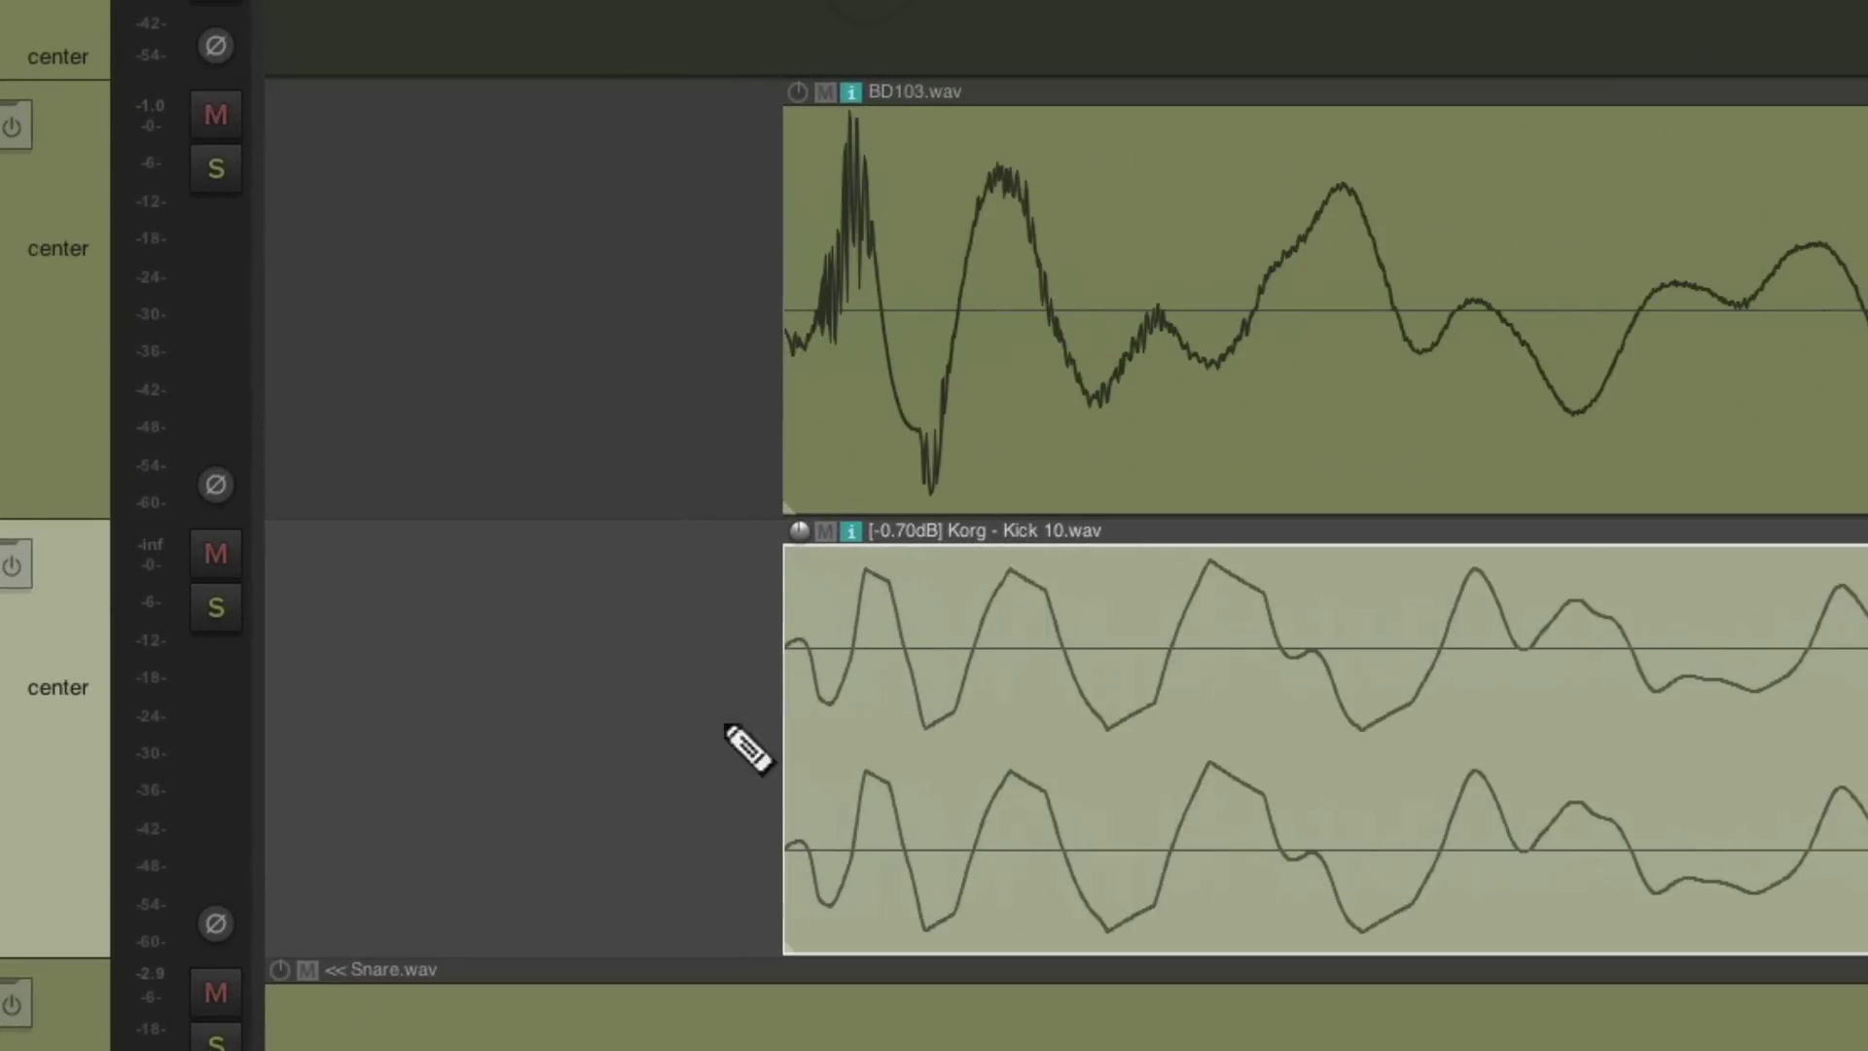
{"action": "scroll", "coordinate": [963, 789], "scroll_direction": "up", "scroll_amount": 4}
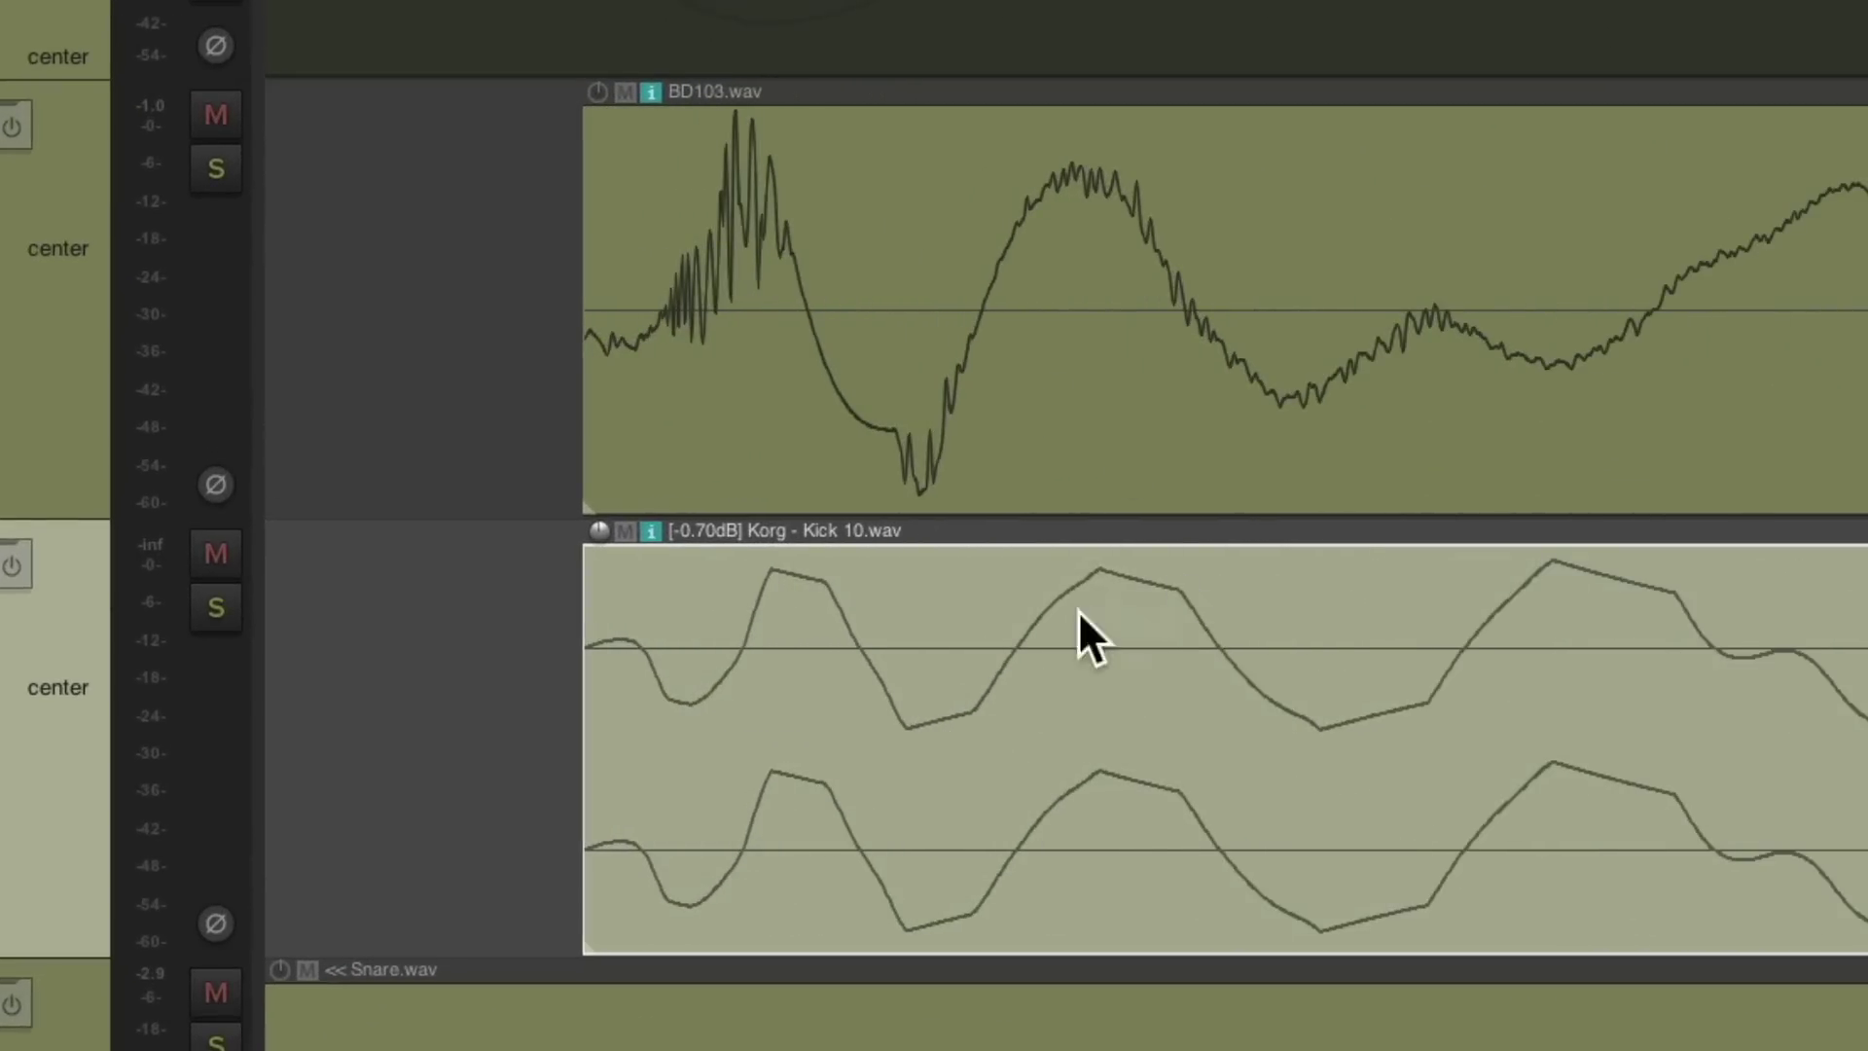
{"action": "left_click_drag", "start_coordinate": [964, 617], "coordinate": [936, 622]}
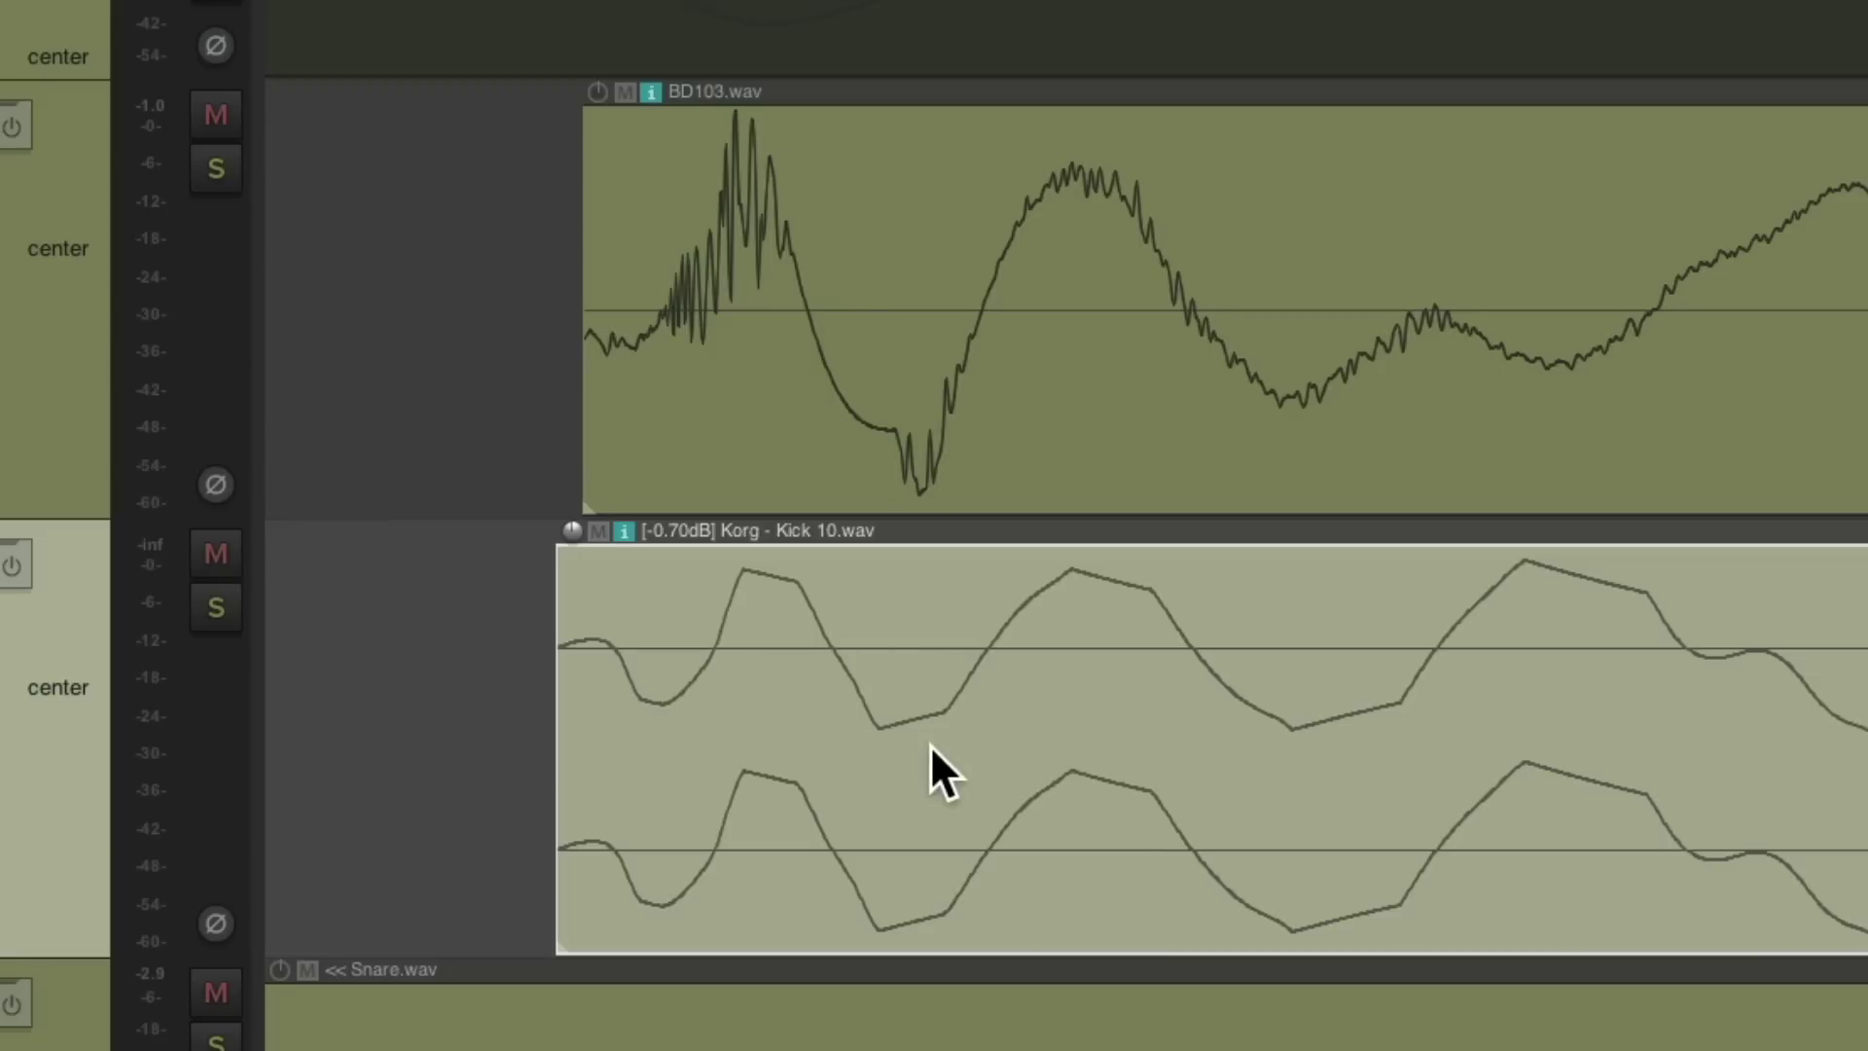
Try inverting the Korg kick item's polarity, then undo the inversion.
{"action": "right_click", "coordinate": [893, 614]}
{"action": "mouse_move", "coordinate": [978, 232]}
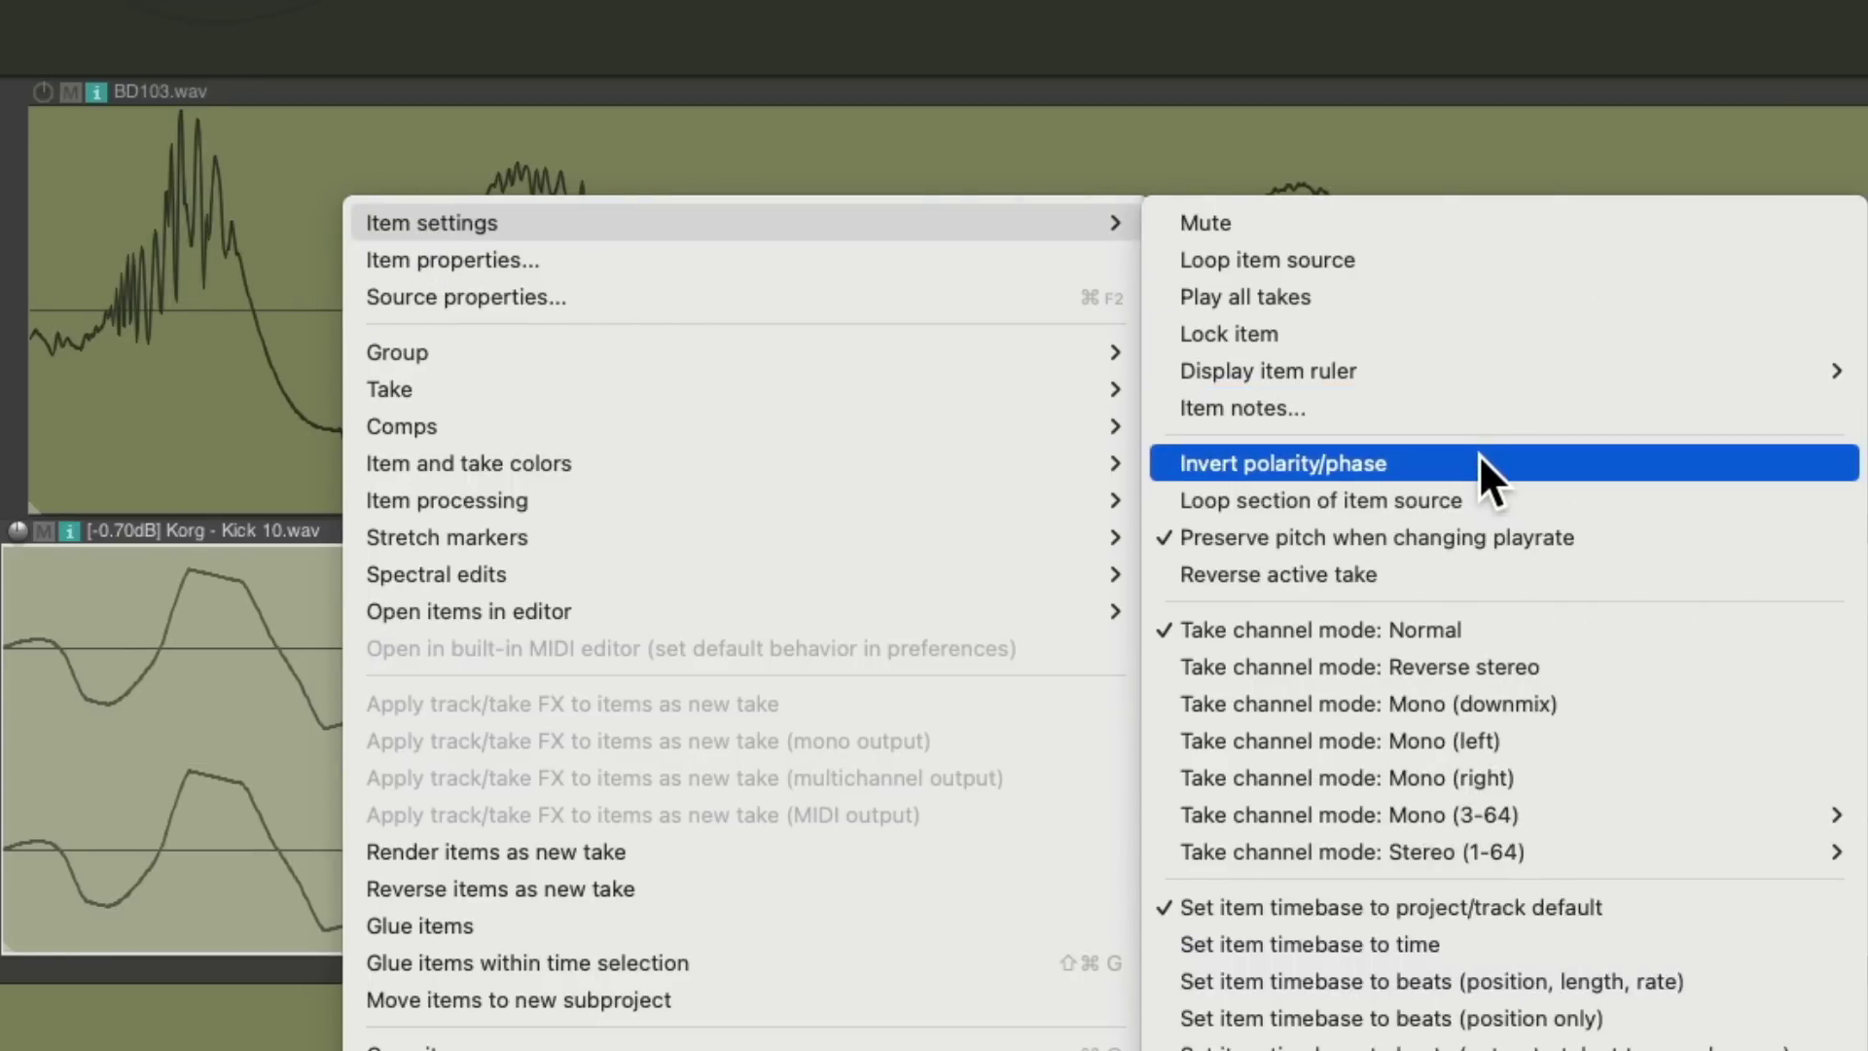
{"action": "left_click", "coordinate": [1479, 463]}
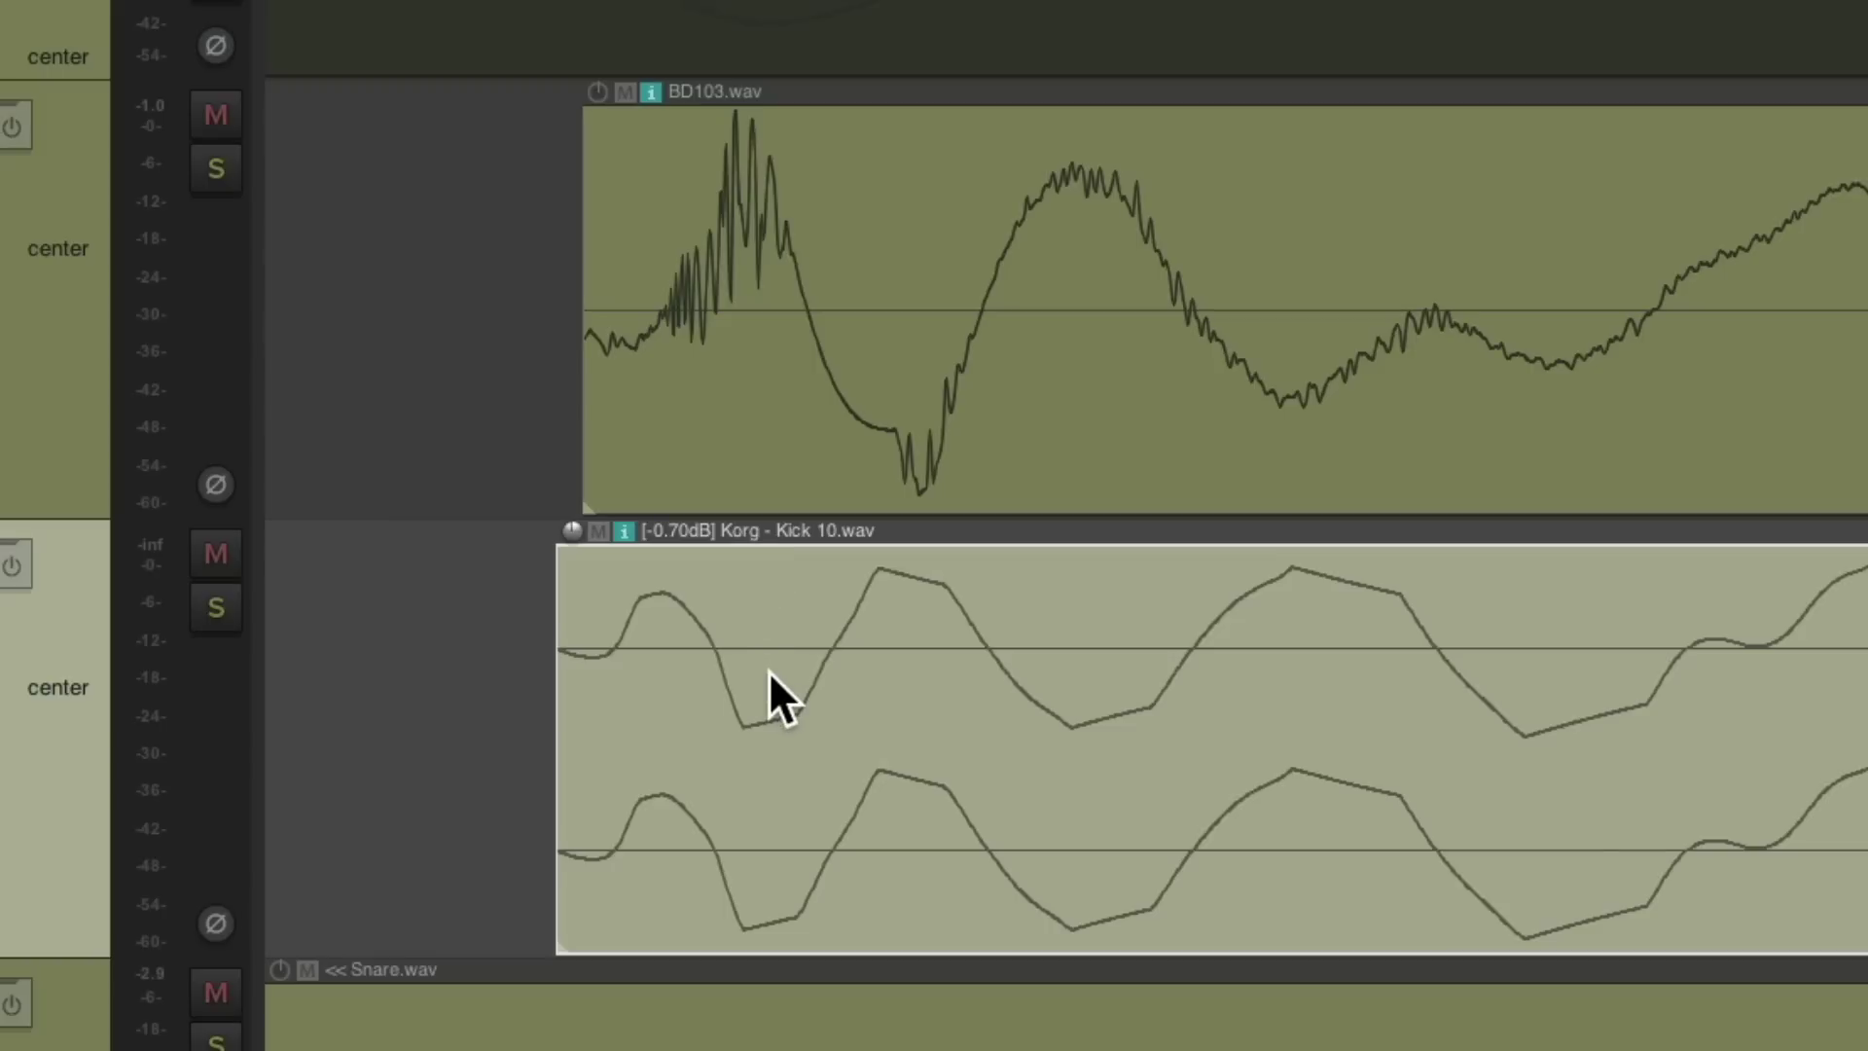
{"action": "key", "text": "ctrl+z"}
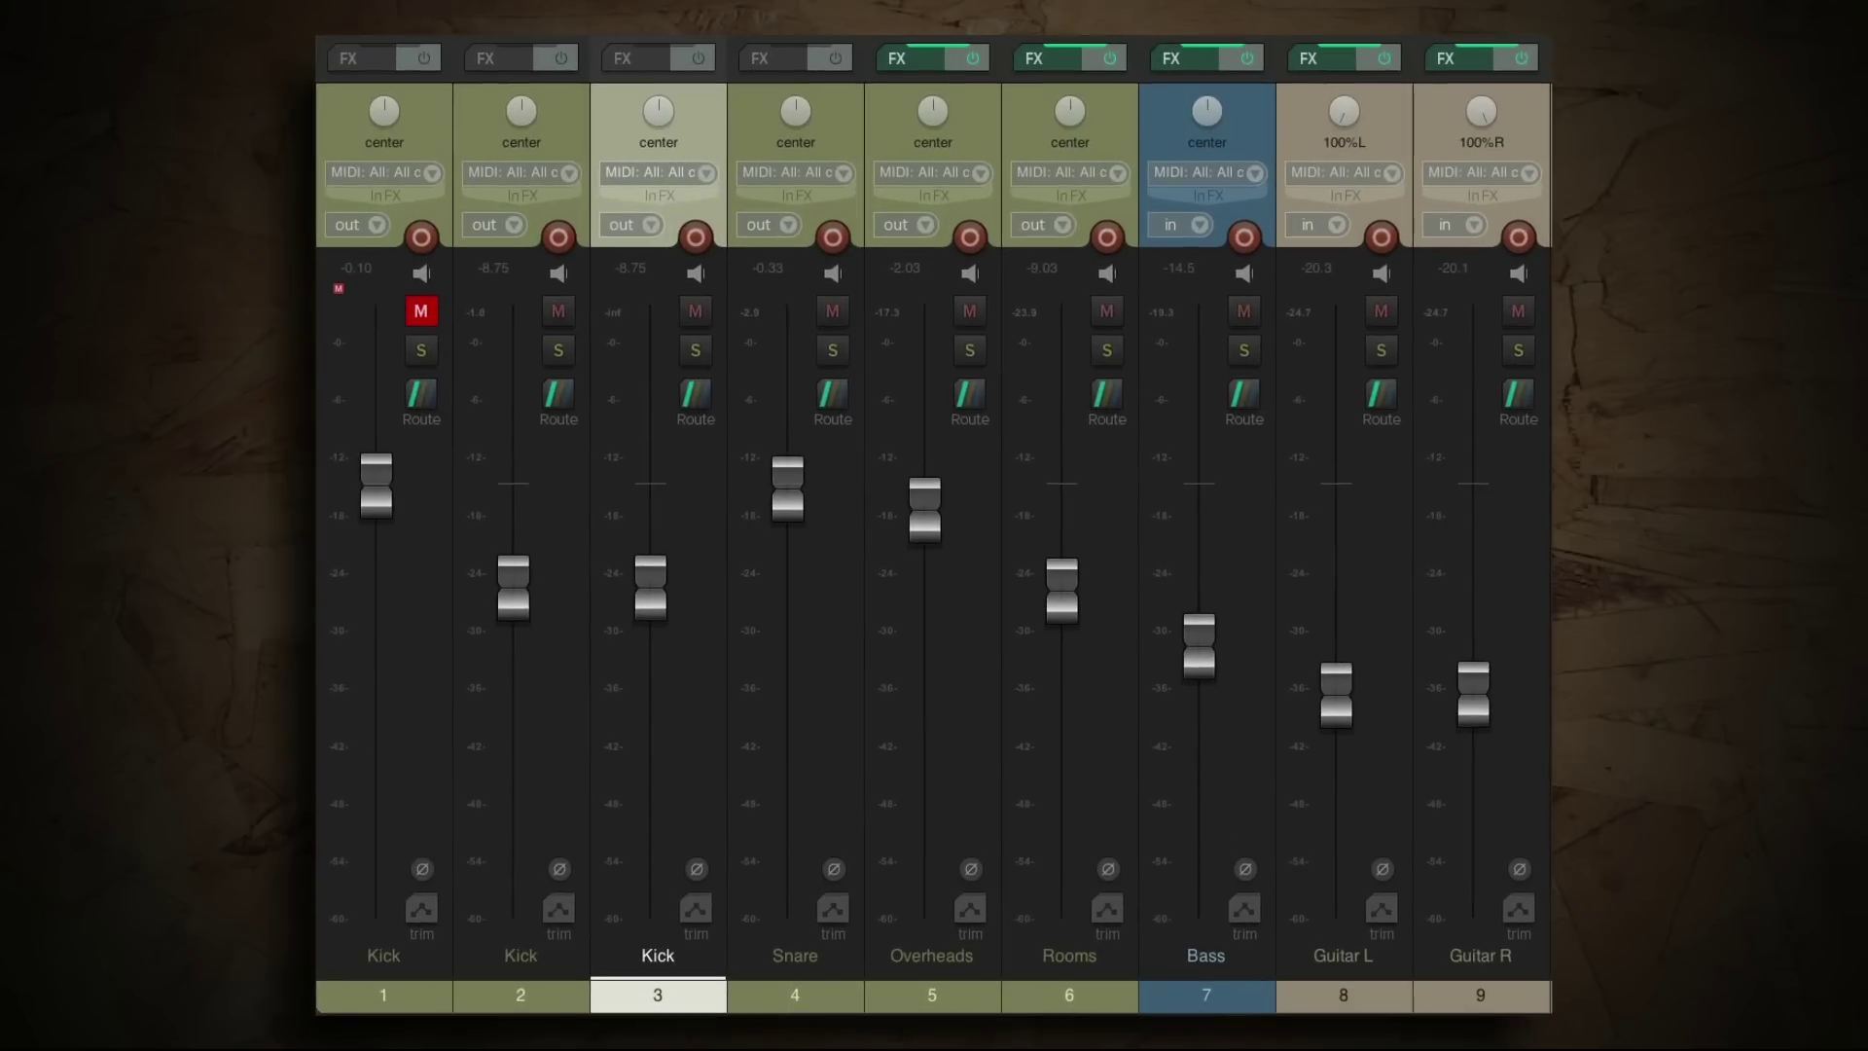
Play back, solo both Kick layers, and pull the second layer down to compare.
{"action": "key", "text": "space"}
{"action": "left_click_drag", "start_coordinate": [650, 586], "coordinate": [651, 632]}
{"action": "left_click", "coordinate": [561, 349]}
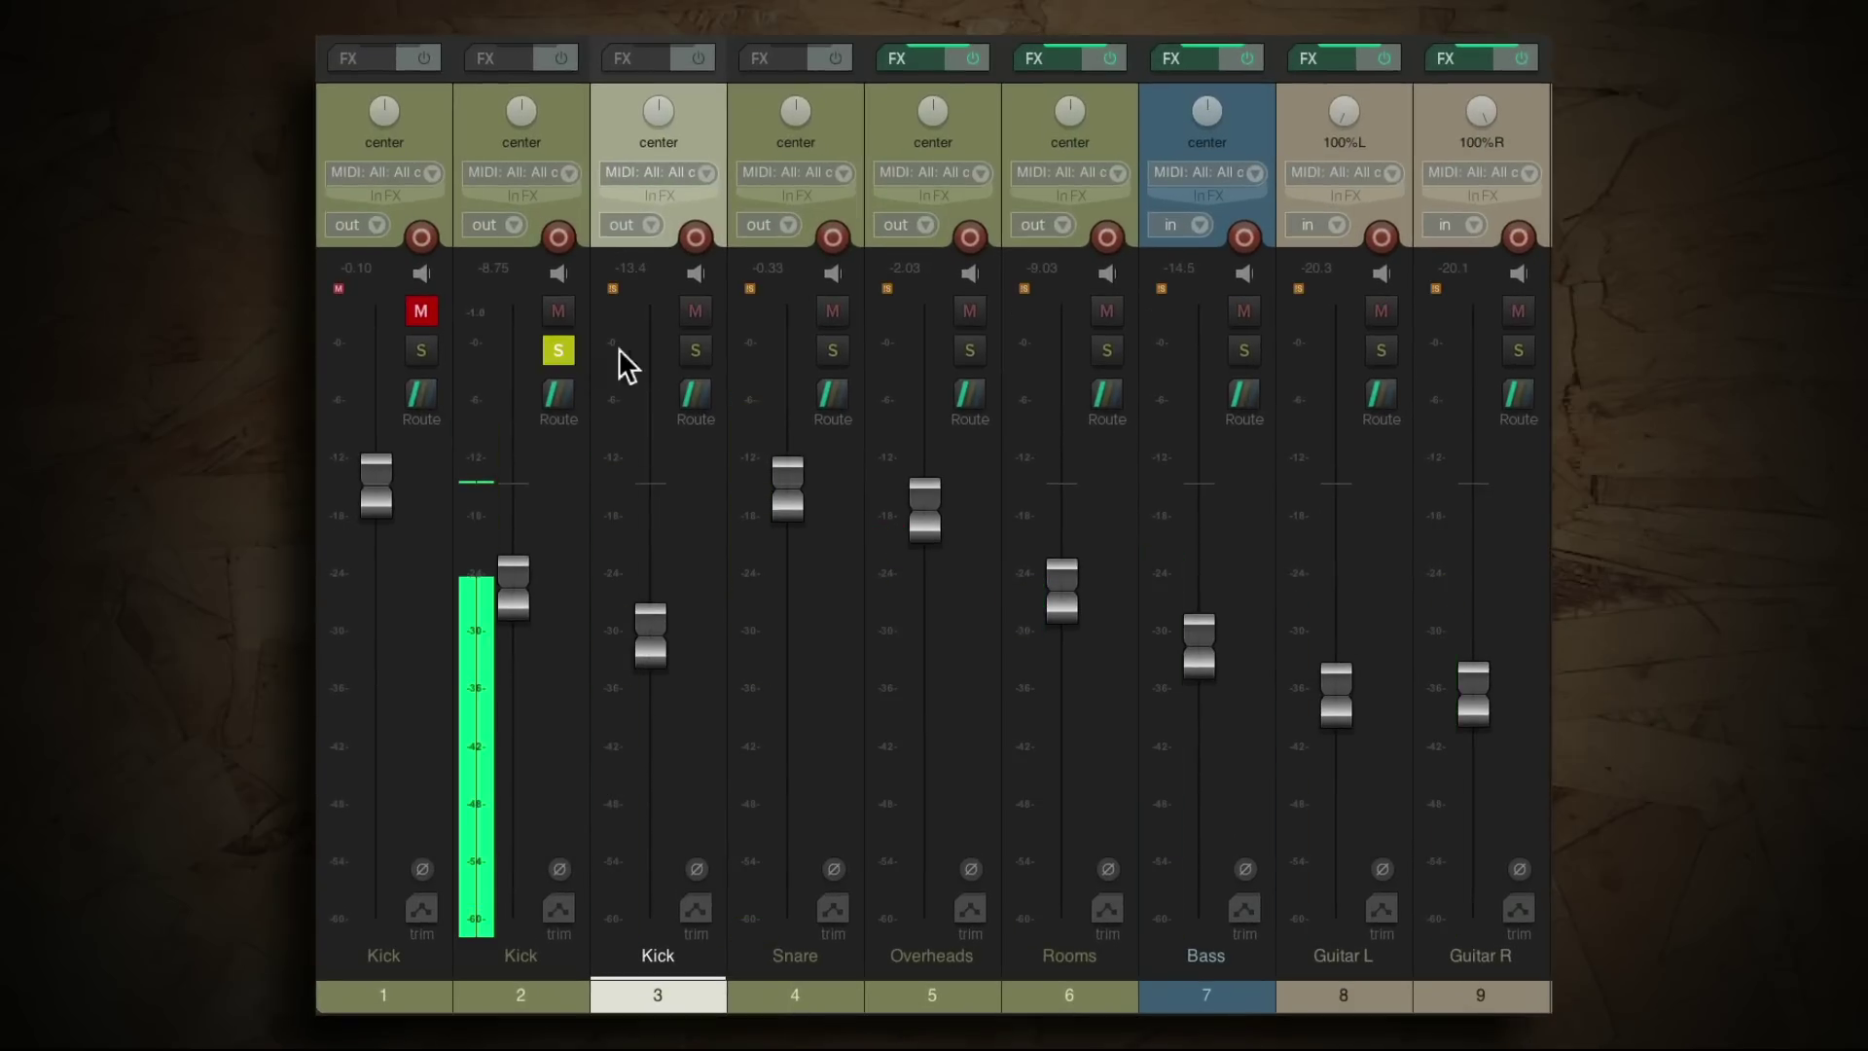
{"action": "left_click", "coordinate": [693, 350]}
{"action": "mouse_move", "coordinate": [650, 634]}
{"action": "left_mouse_down"}
{"action": "mouse_move", "coordinate": [651, 827]}
{"action": "mouse_move", "coordinate": [666, 629]}
{"action": "left_mouse_up"}
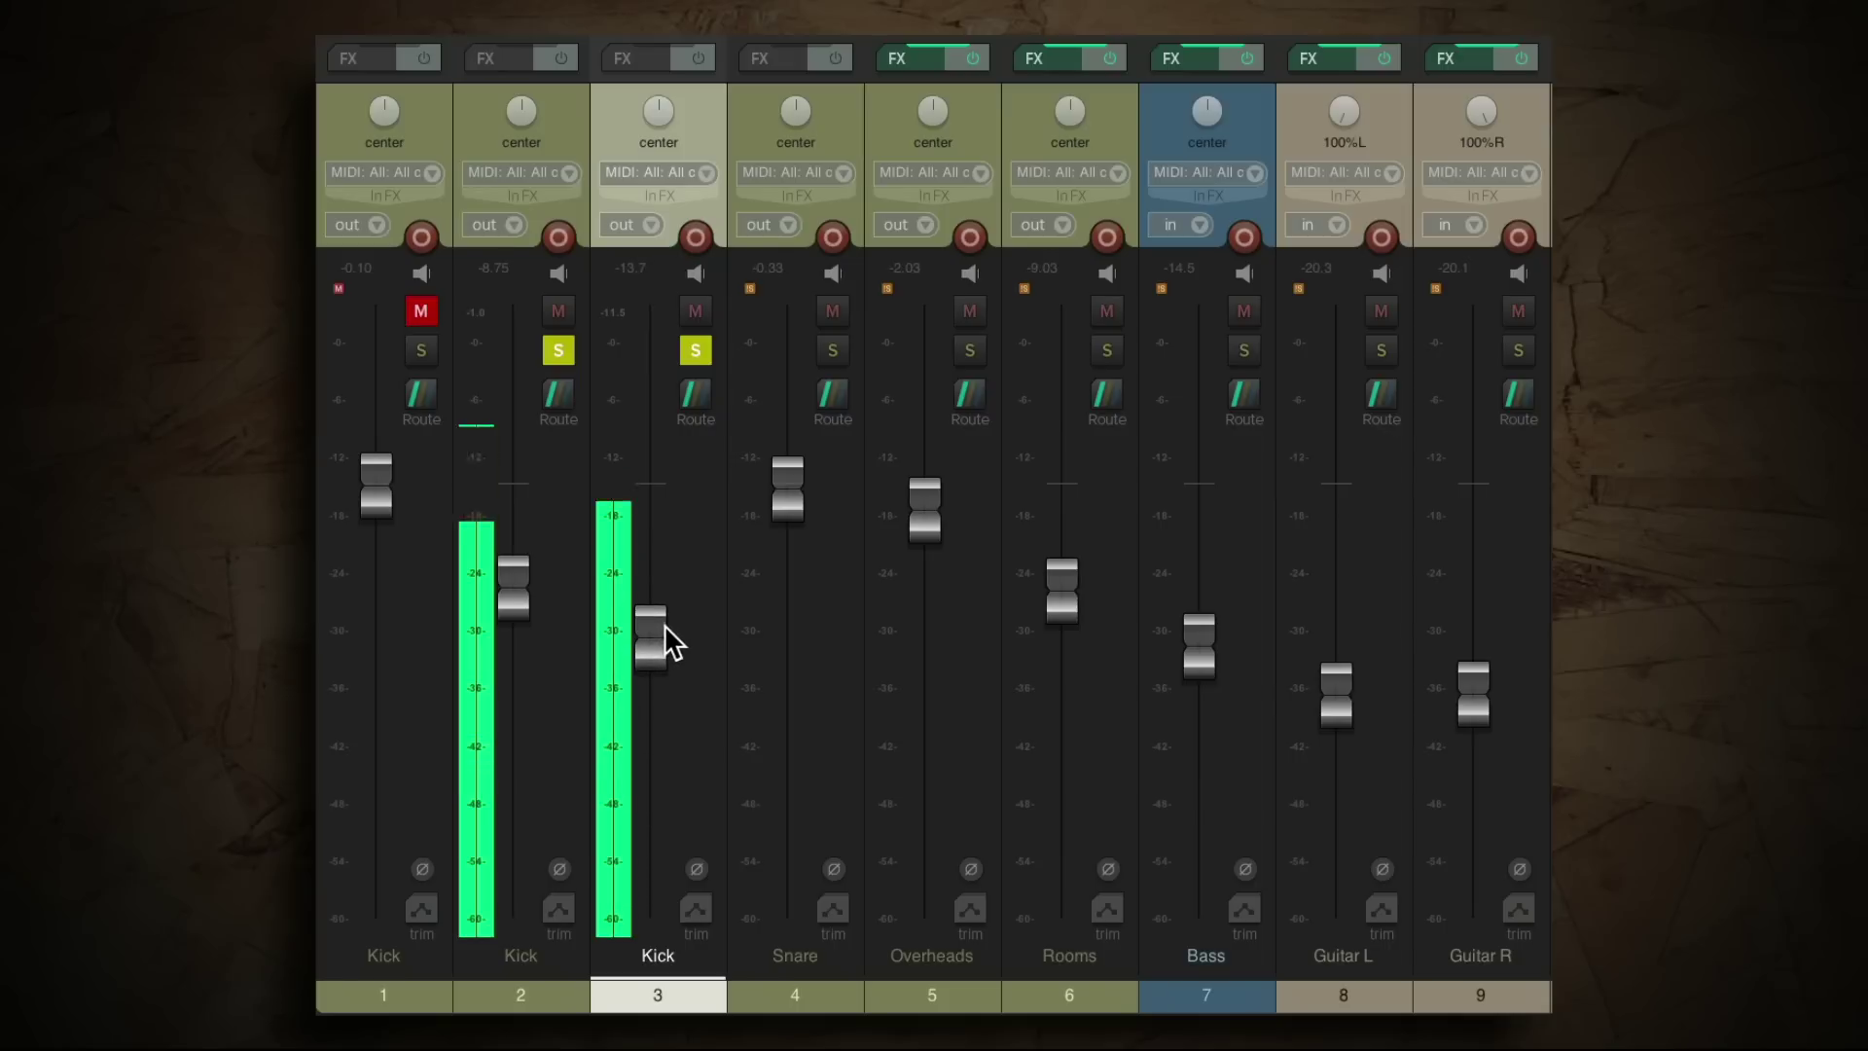
Unsolo, then lower both selected Kick tracks together to -9.86 and -17.5 dB.
{"action": "left_click", "coordinate": [552, 982], "text": "ctrl"}
{"action": "left_click", "coordinate": [695, 350]}
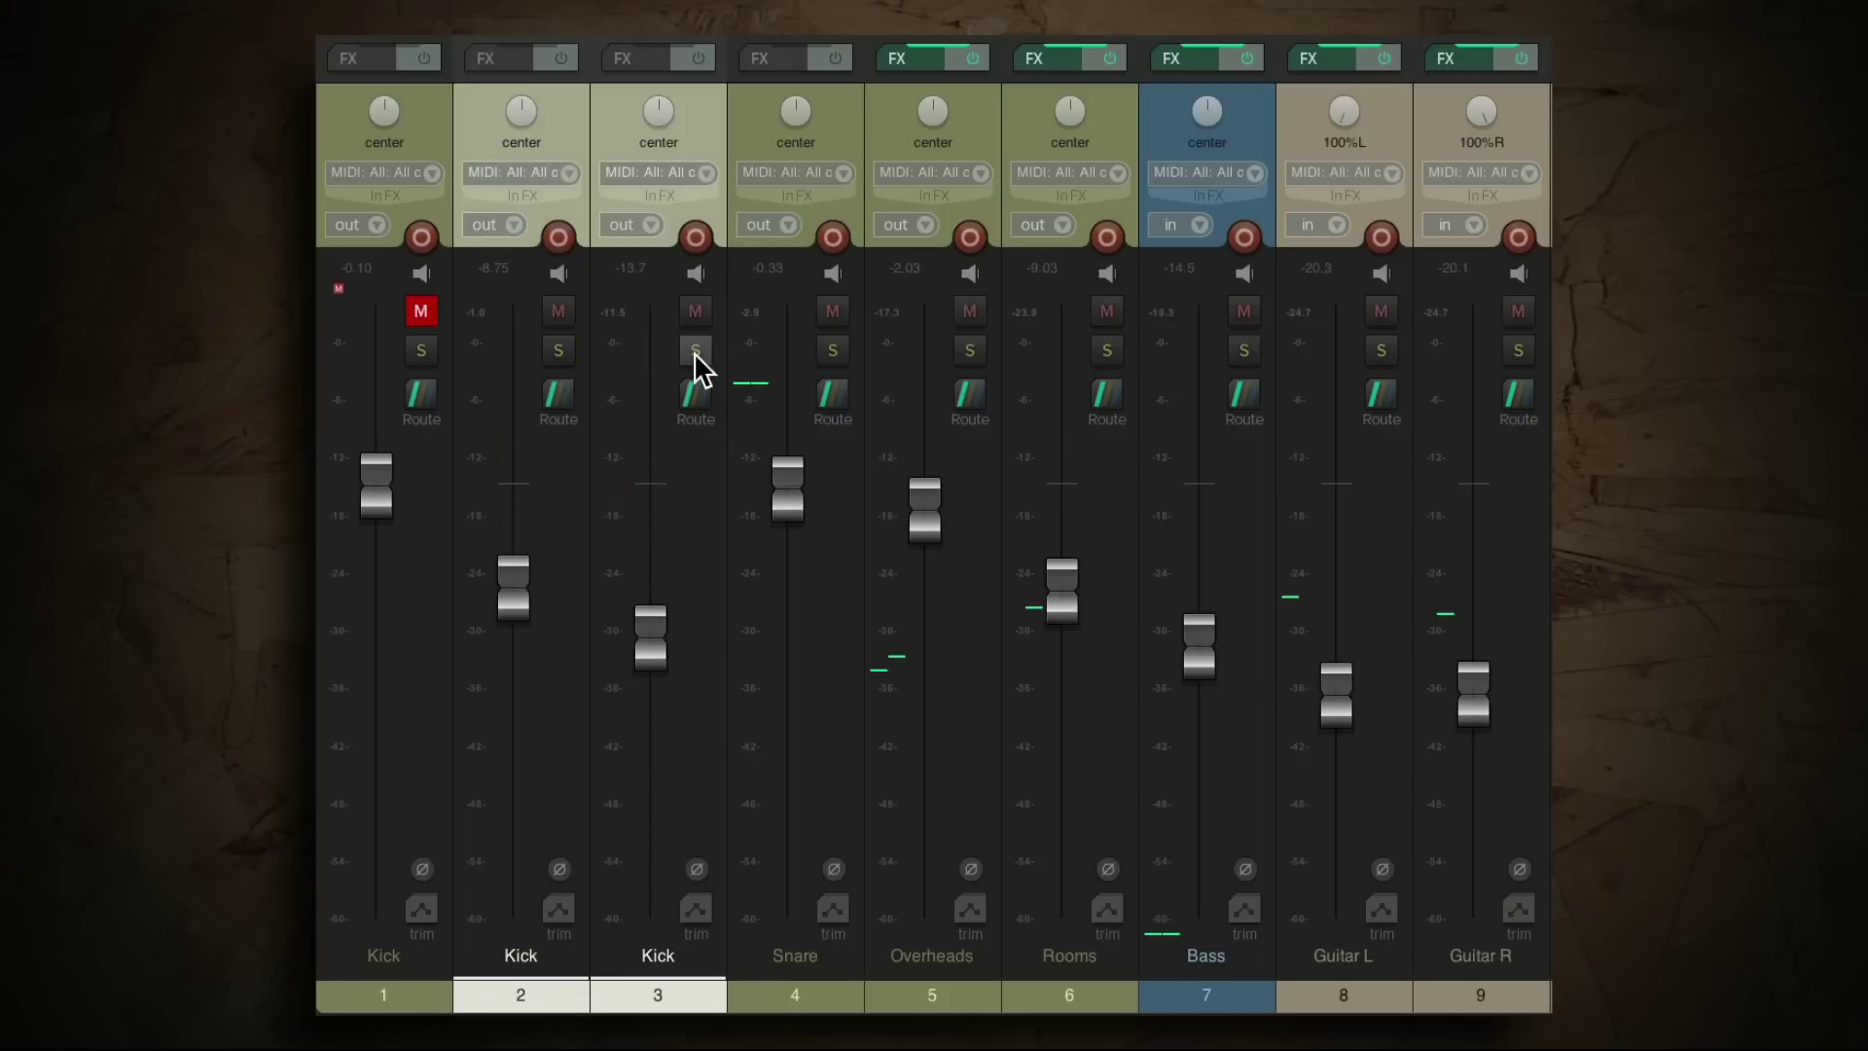
{"action": "scroll", "coordinate": [645, 657], "scroll_direction": "down", "scroll_amount": 3}
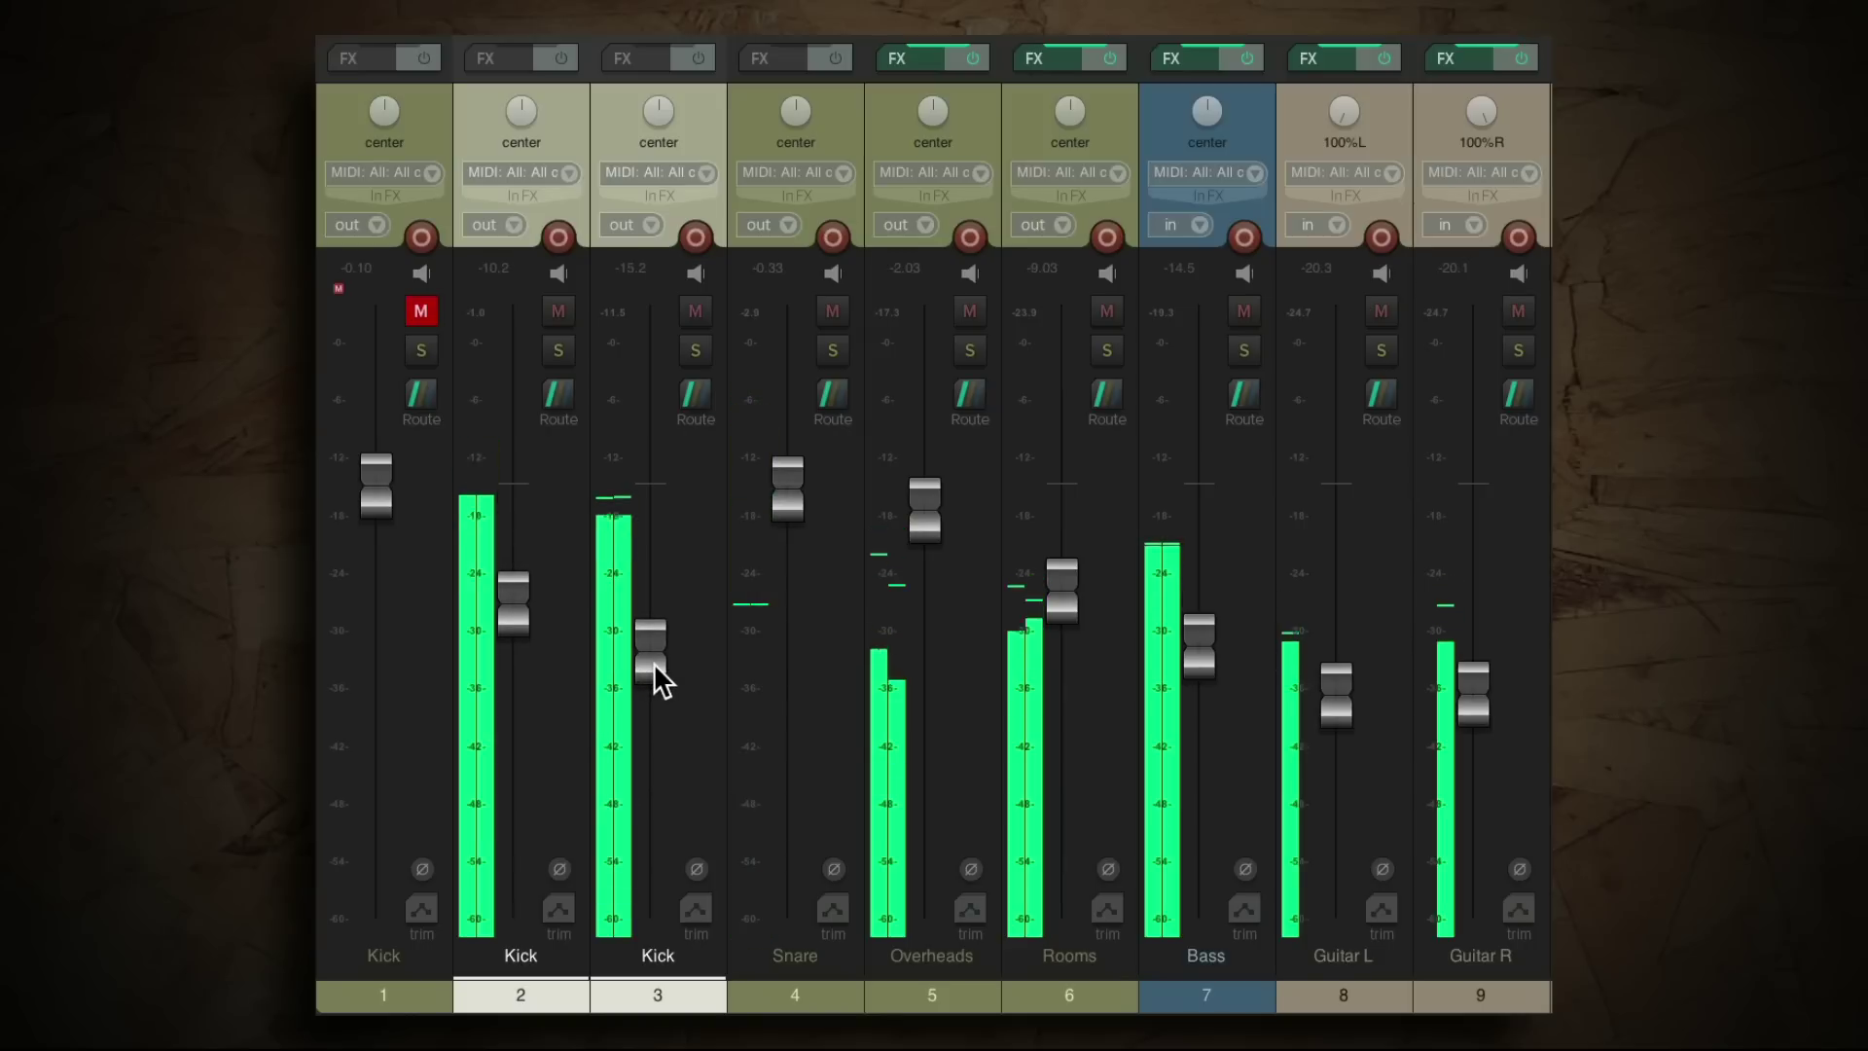
{"action": "scroll", "coordinate": [646, 657], "scroll_direction": "down", "scroll_amount": 1}
{"action": "scroll", "coordinate": [650, 671], "scroll_direction": "down", "scroll_amount": 1}
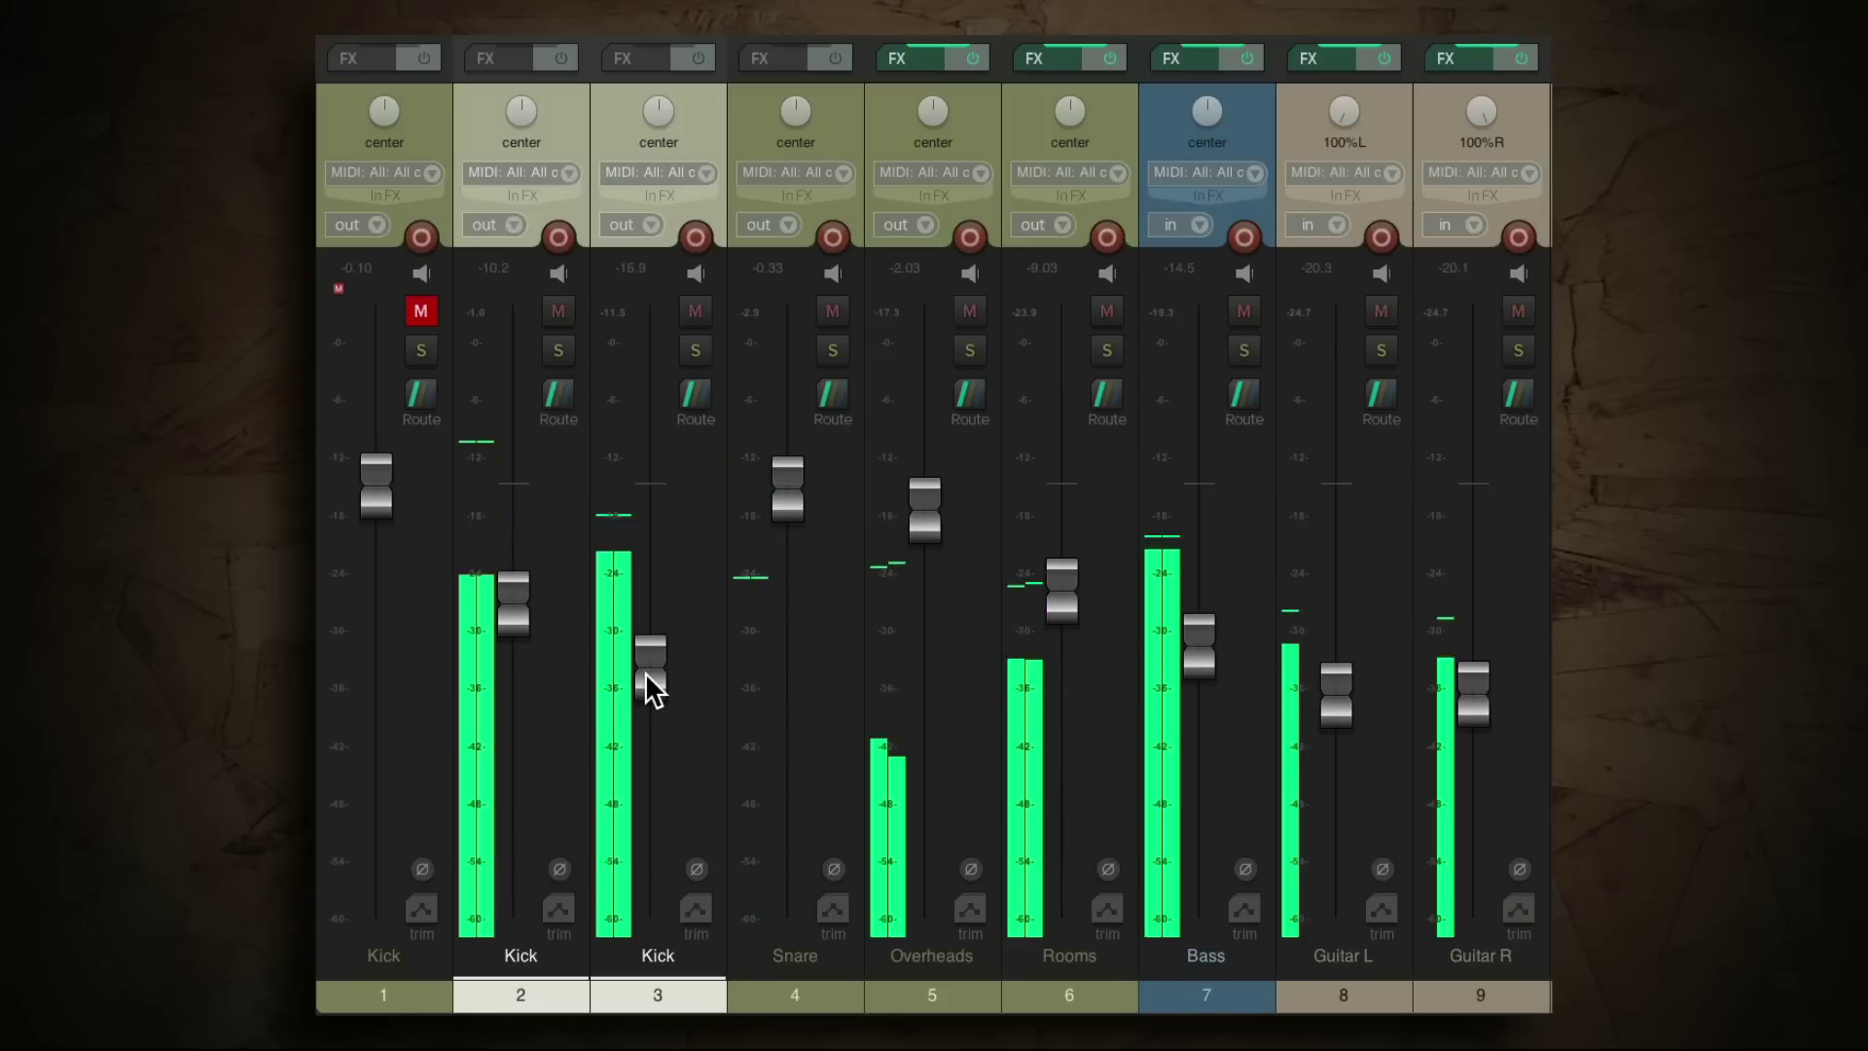
{"action": "left_click_drag", "start_coordinate": [646, 663], "coordinate": [646, 671]}
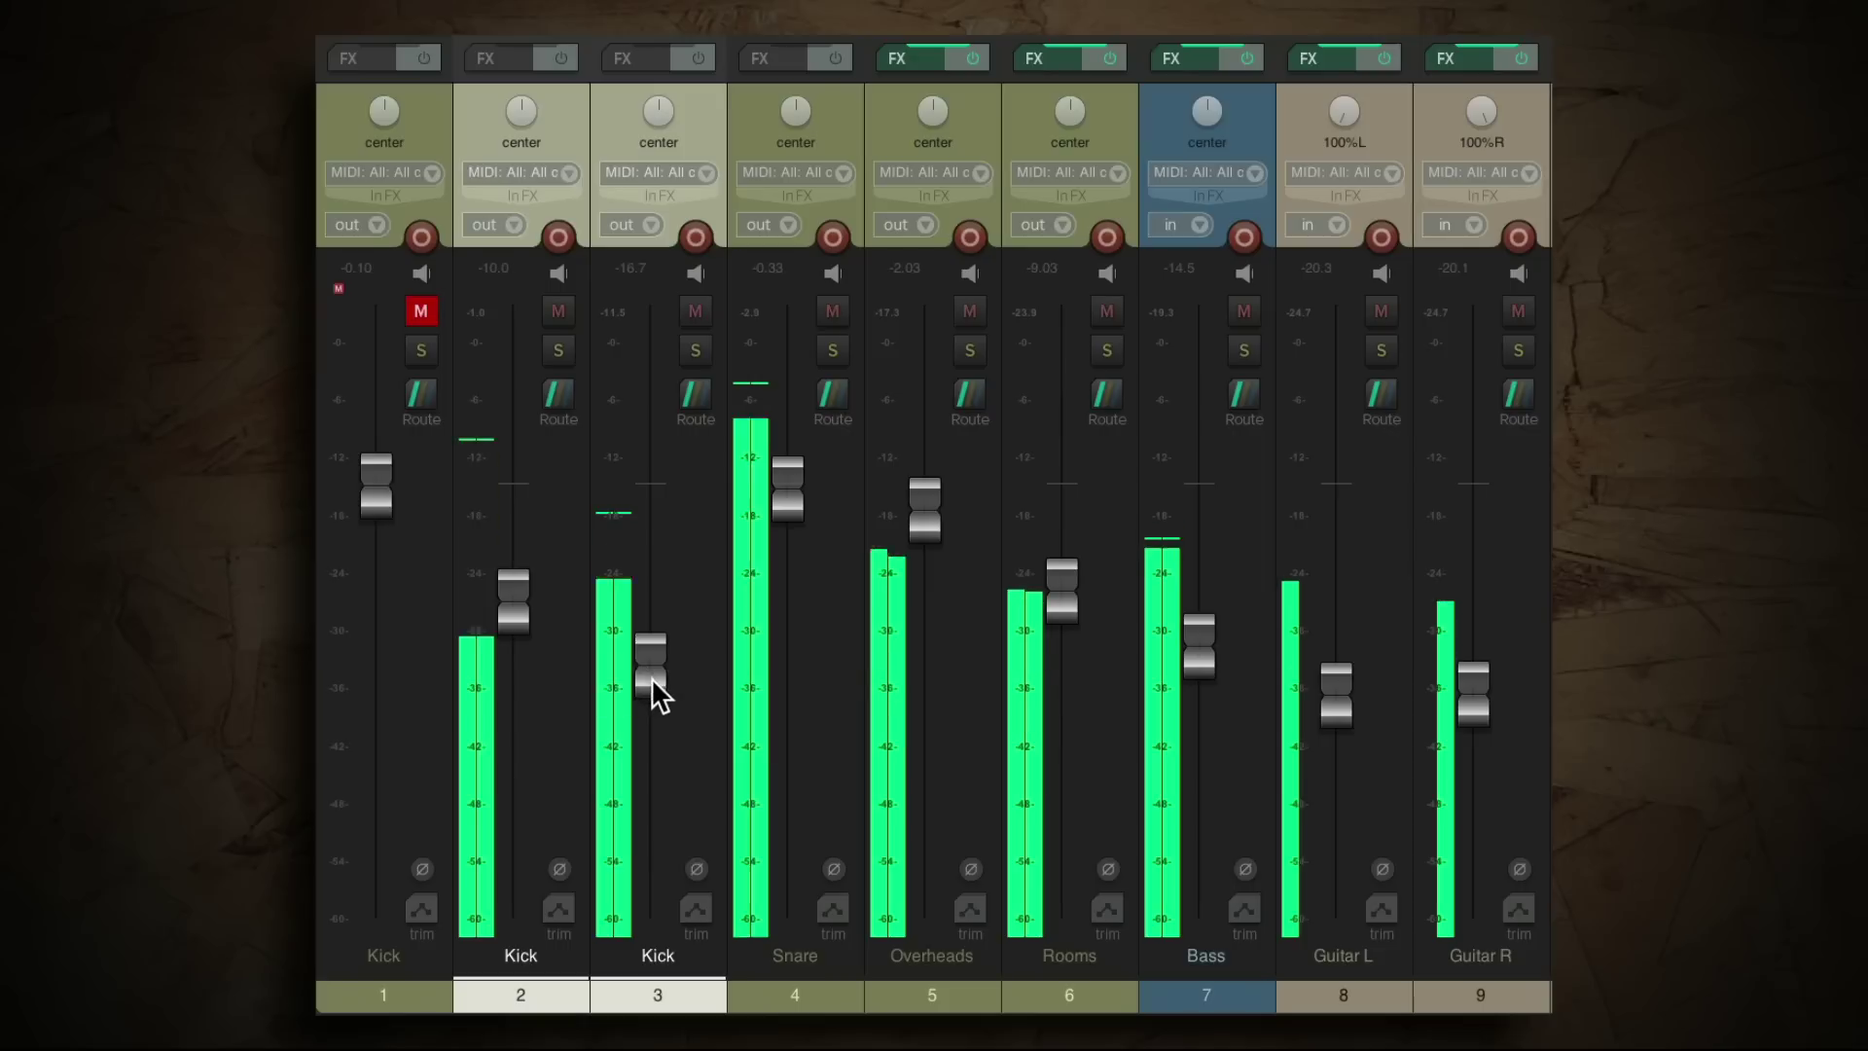
{"action": "left_click_drag", "start_coordinate": [652, 670], "coordinate": [657, 687]}
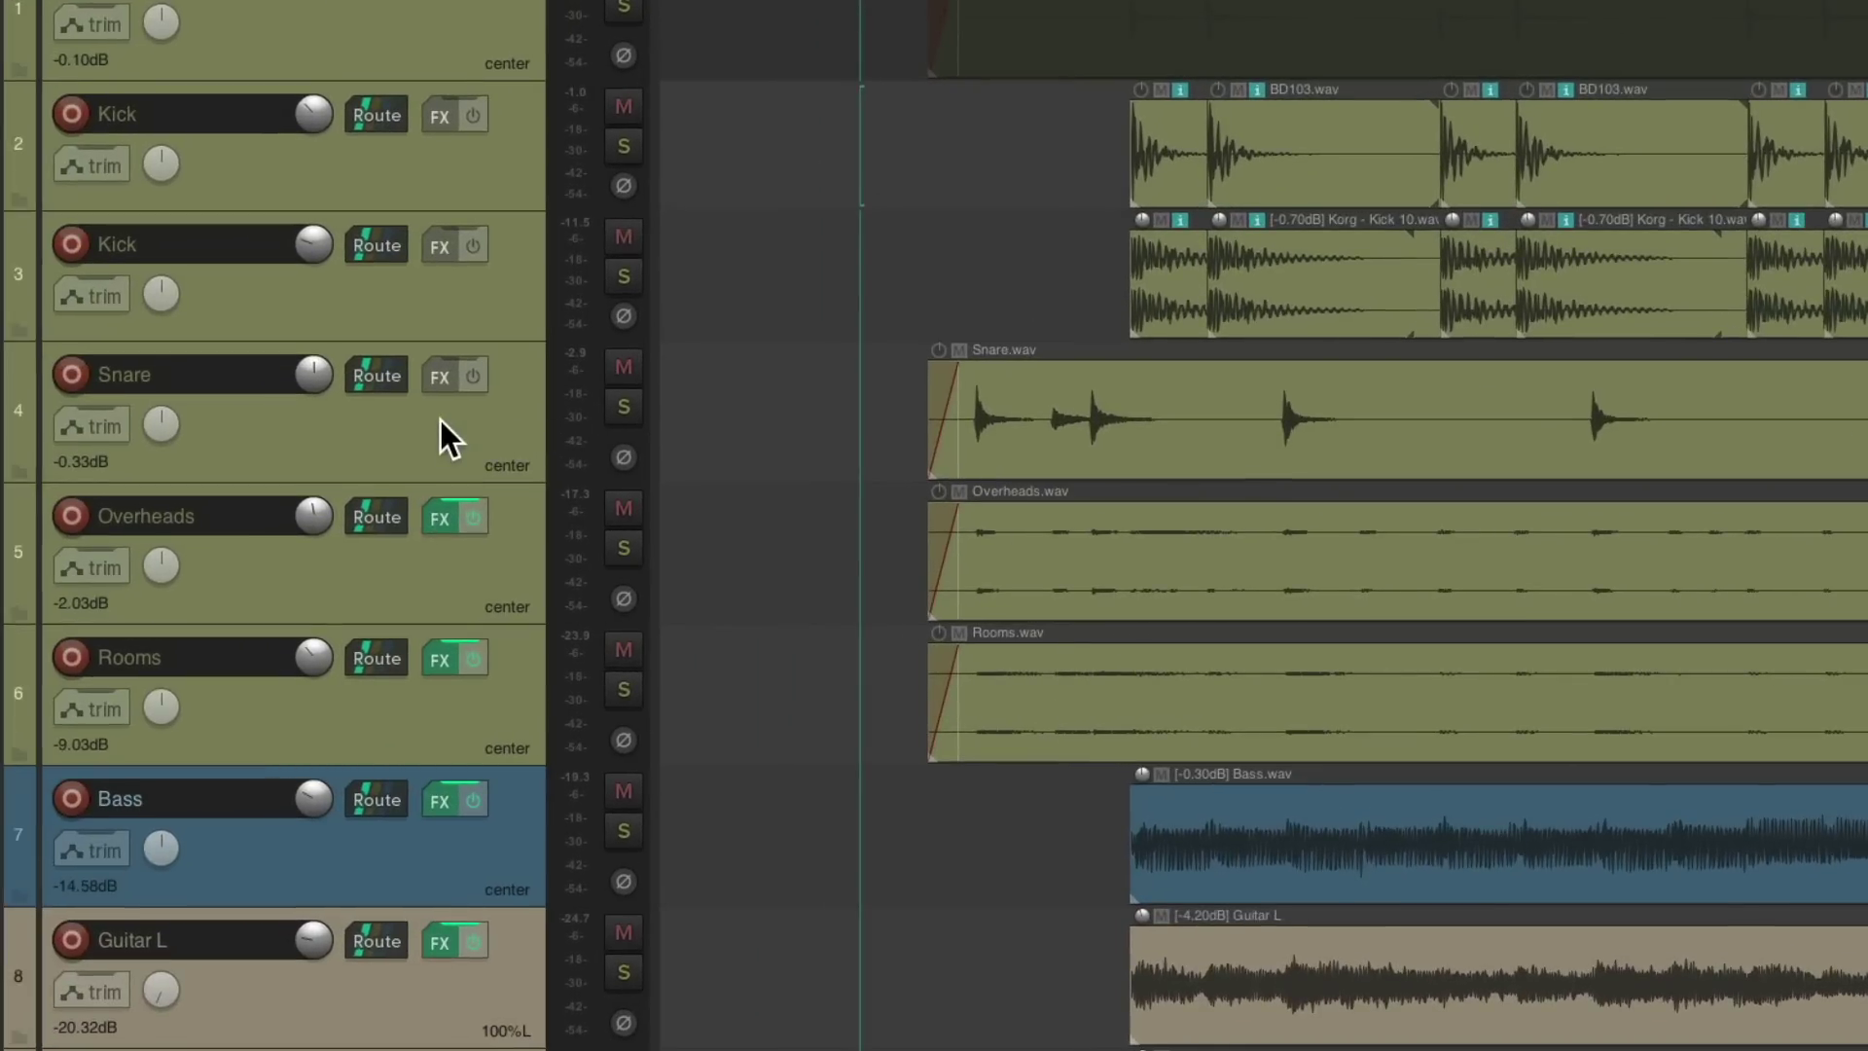
Duplicate the Snare track, mute the original track 4, and select the copy's item.
{"action": "left_click", "coordinate": [444, 431]}
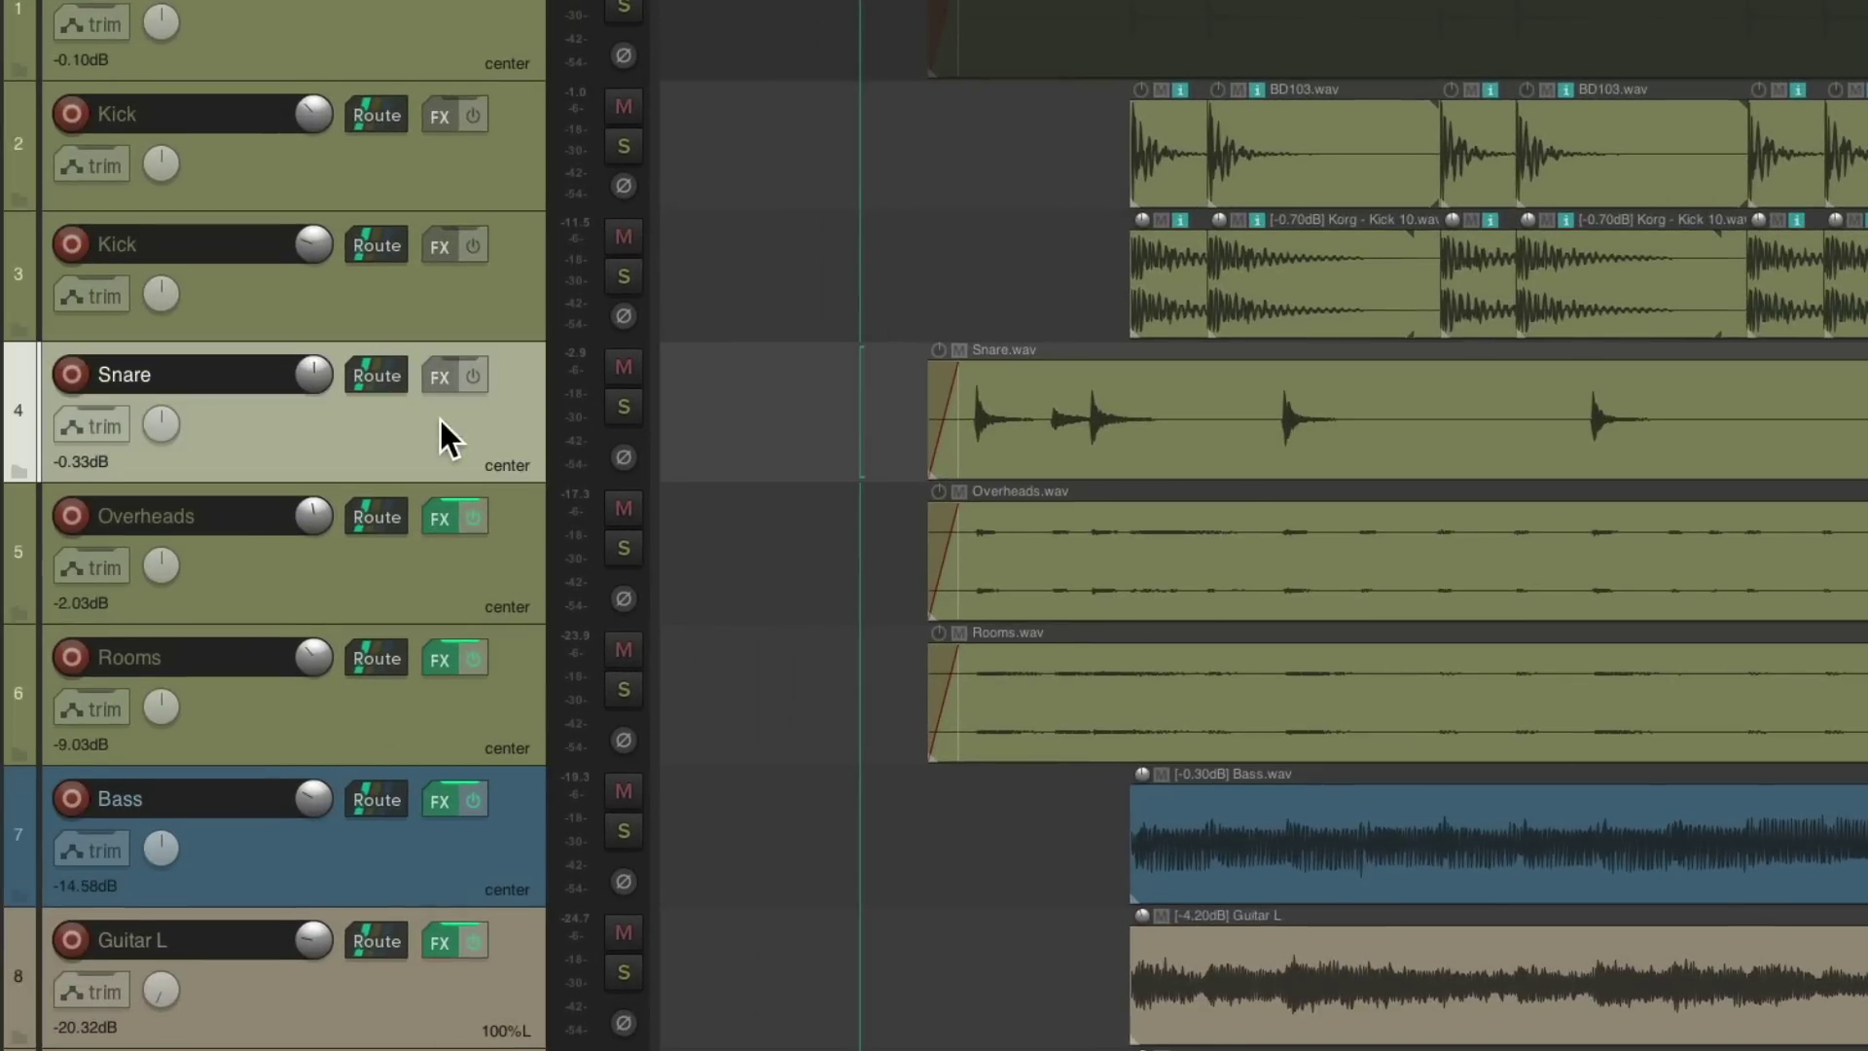
{"action": "right_click", "coordinate": [445, 429]}
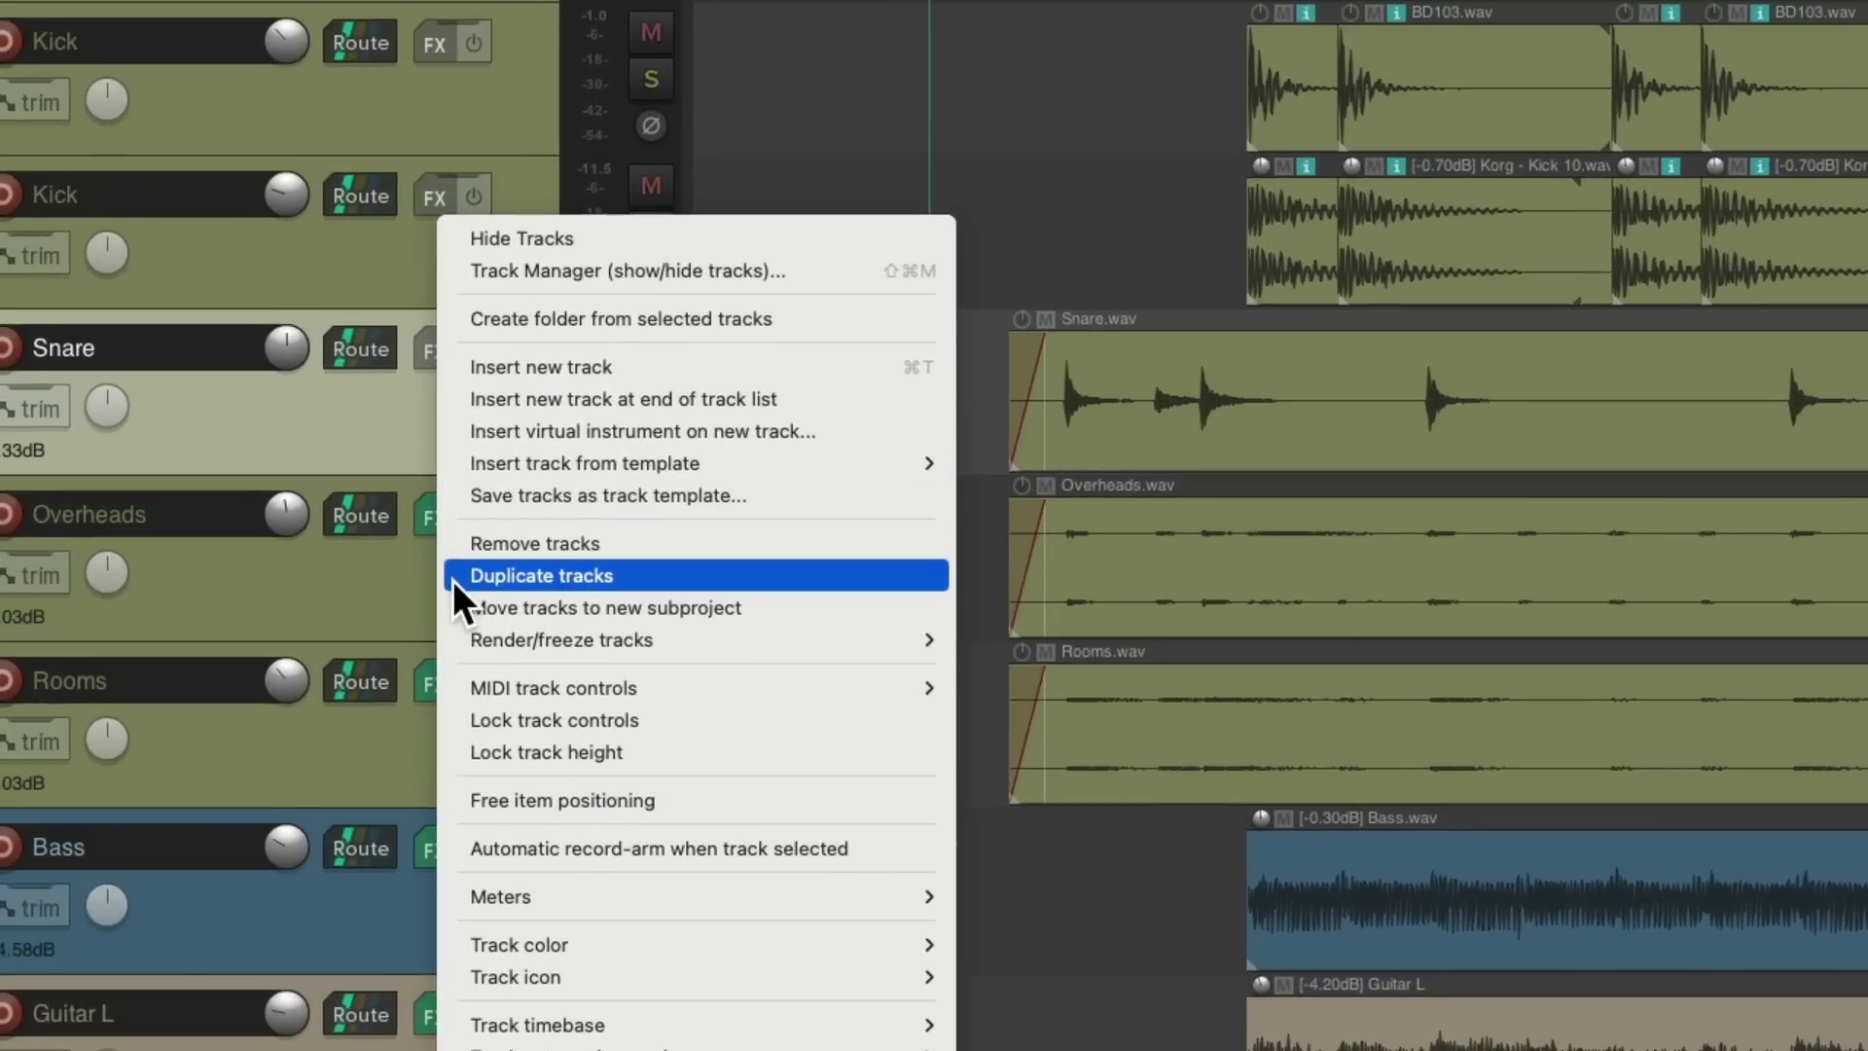
{"action": "left_click", "coordinate": [457, 577]}
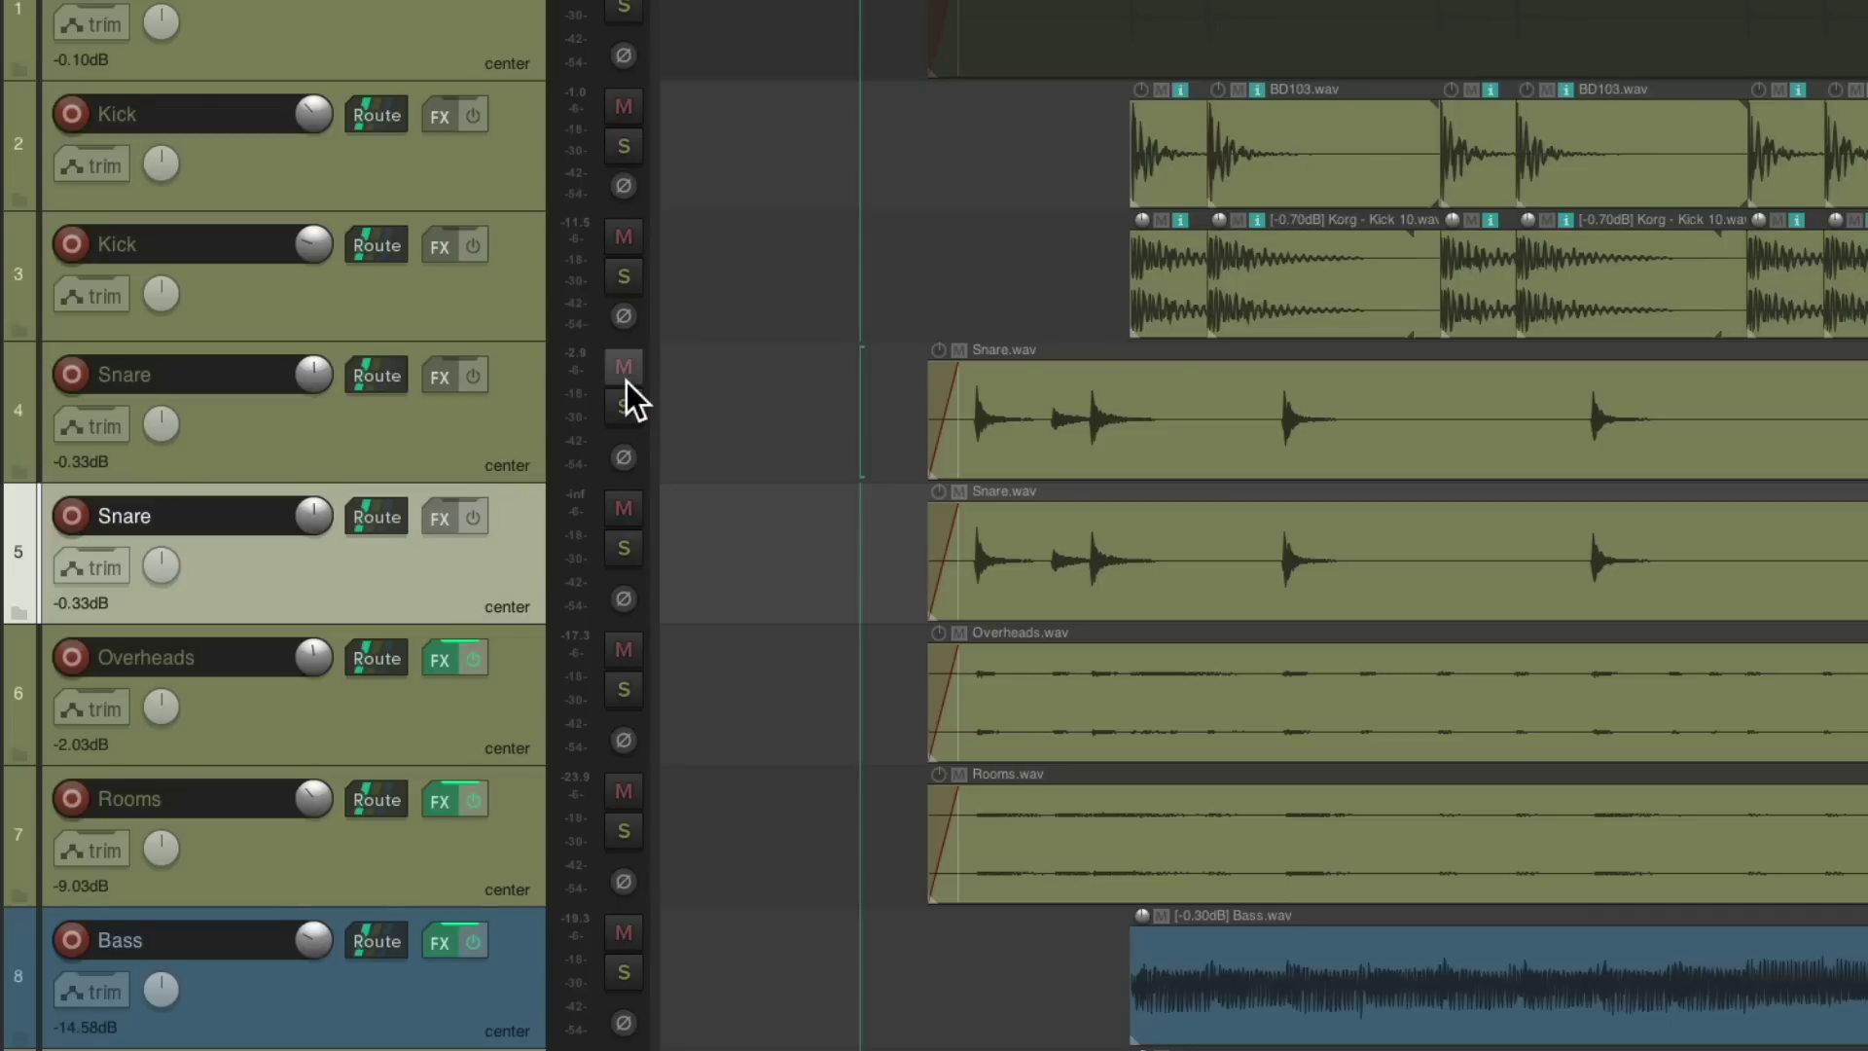
{"action": "left_click", "coordinate": [624, 368]}
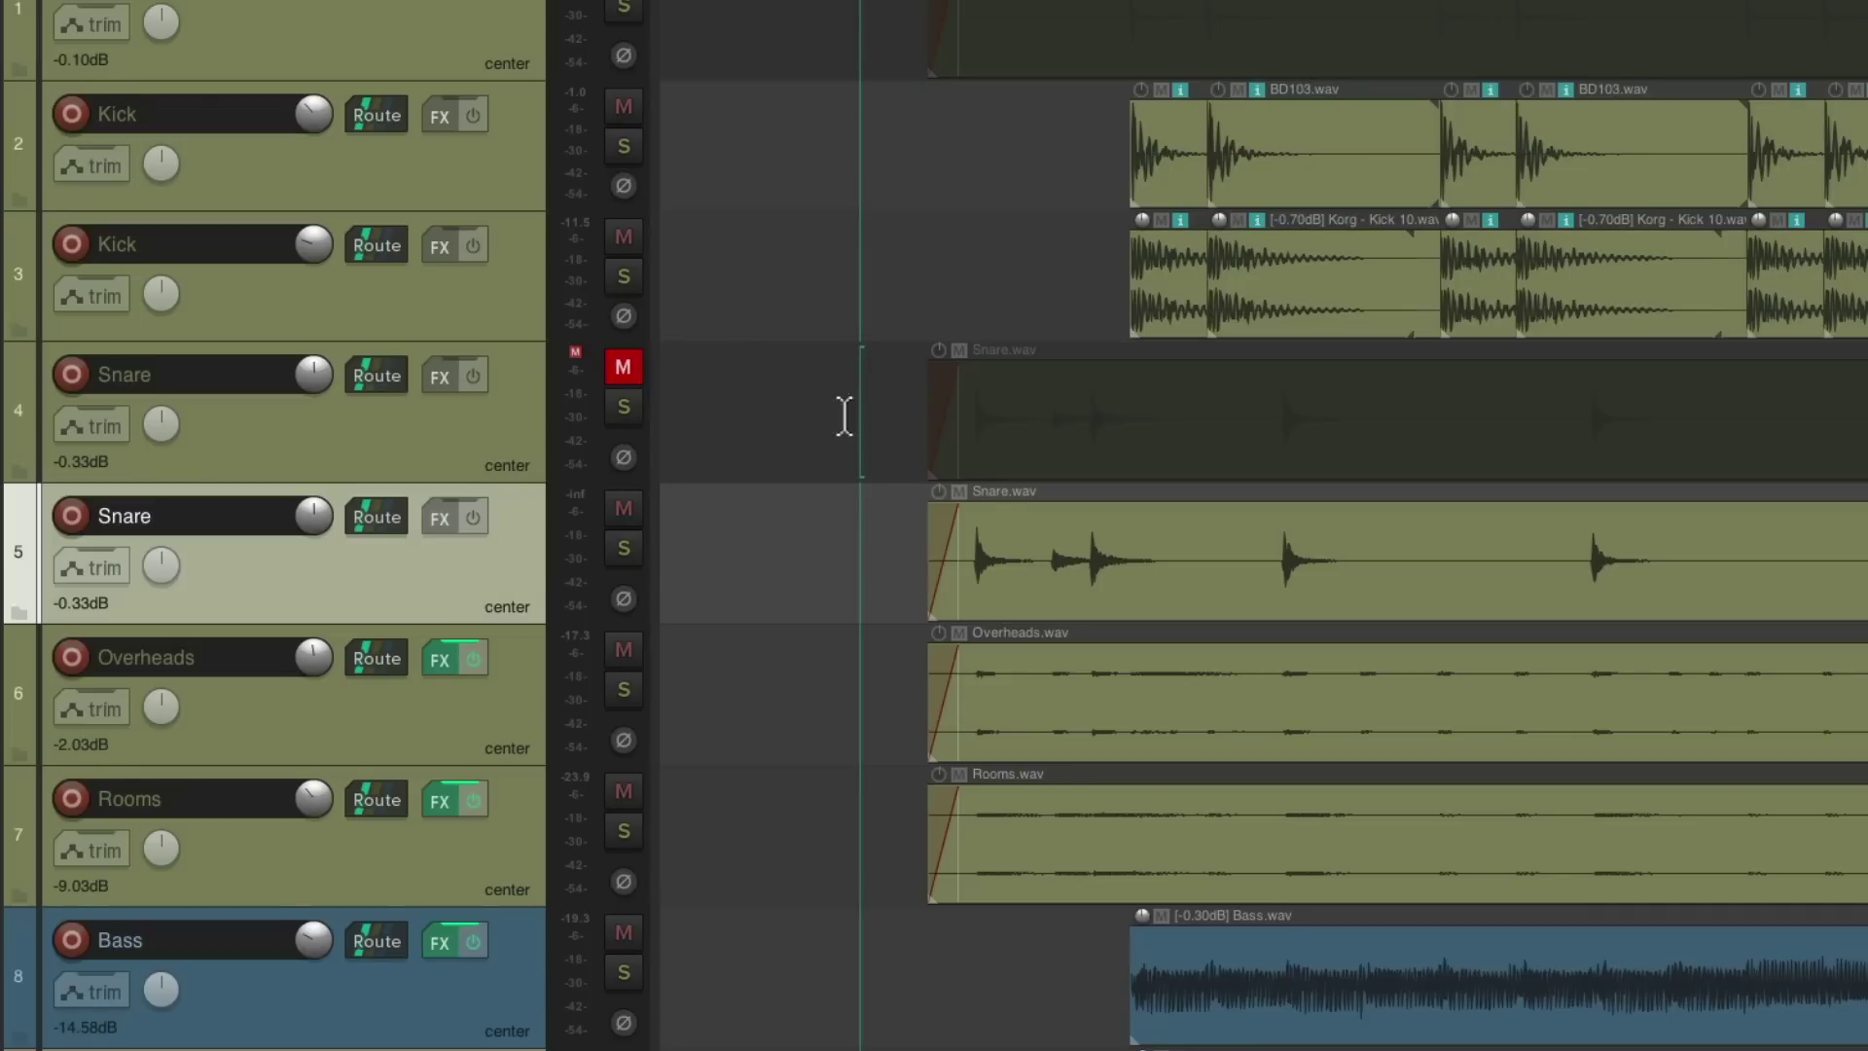
{"action": "scroll", "coordinate": [1026, 541], "scroll_direction": "up", "scroll_amount": 5}
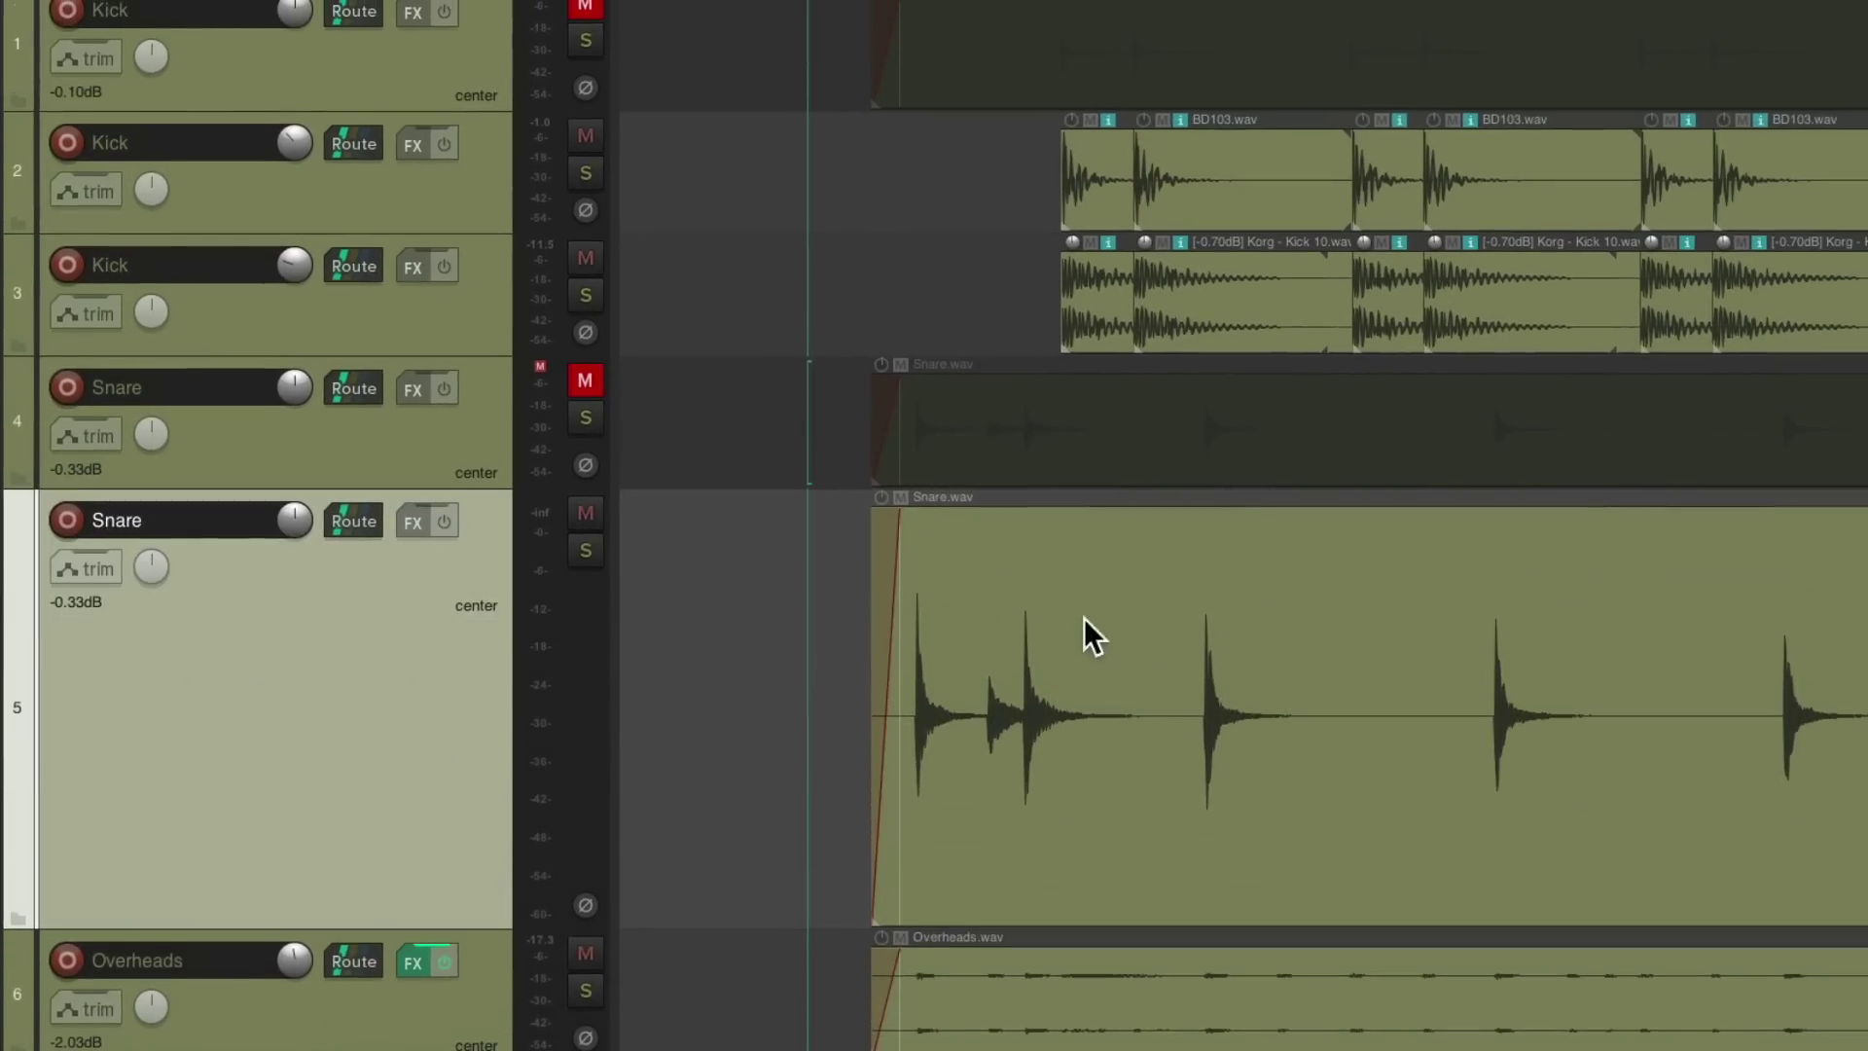
{"action": "left_click", "coordinate": [1060, 531]}
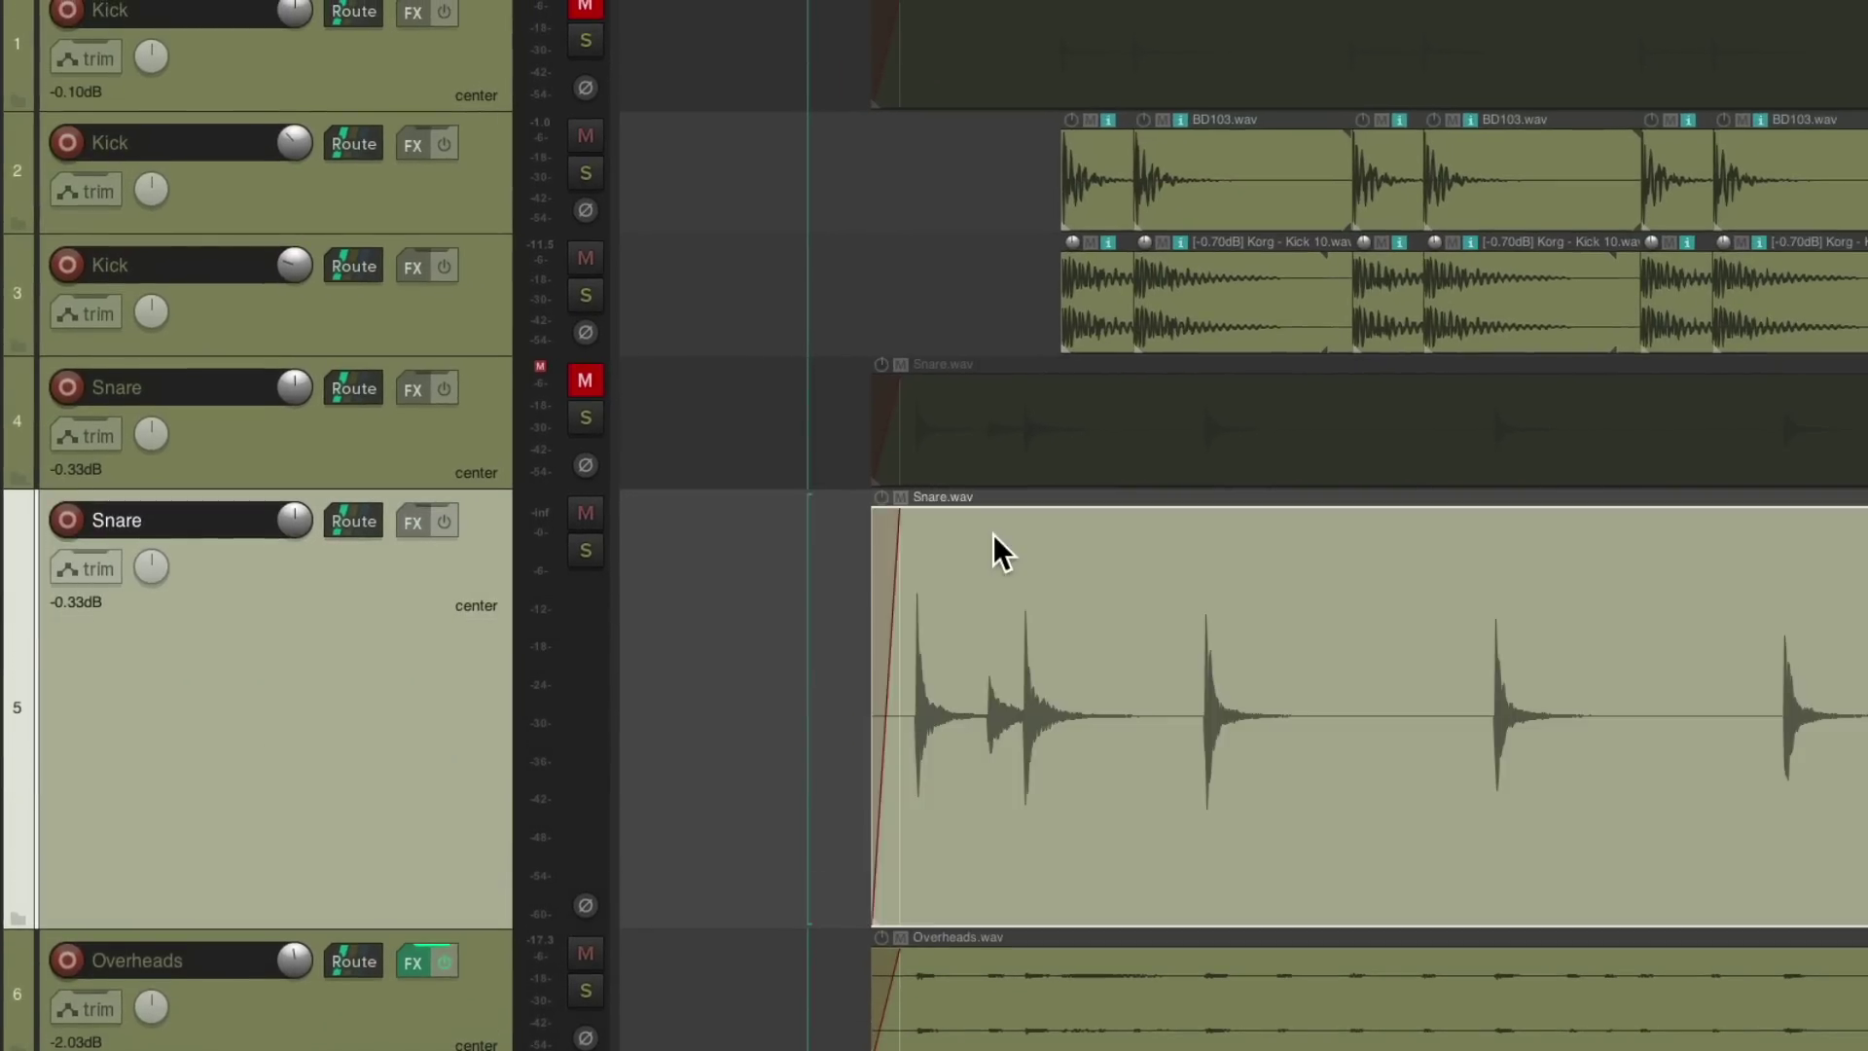
Split the duplicate Snare item at transients with the threshold lowered to about -17.9 dB.
{"action": "key", "text": "d"}
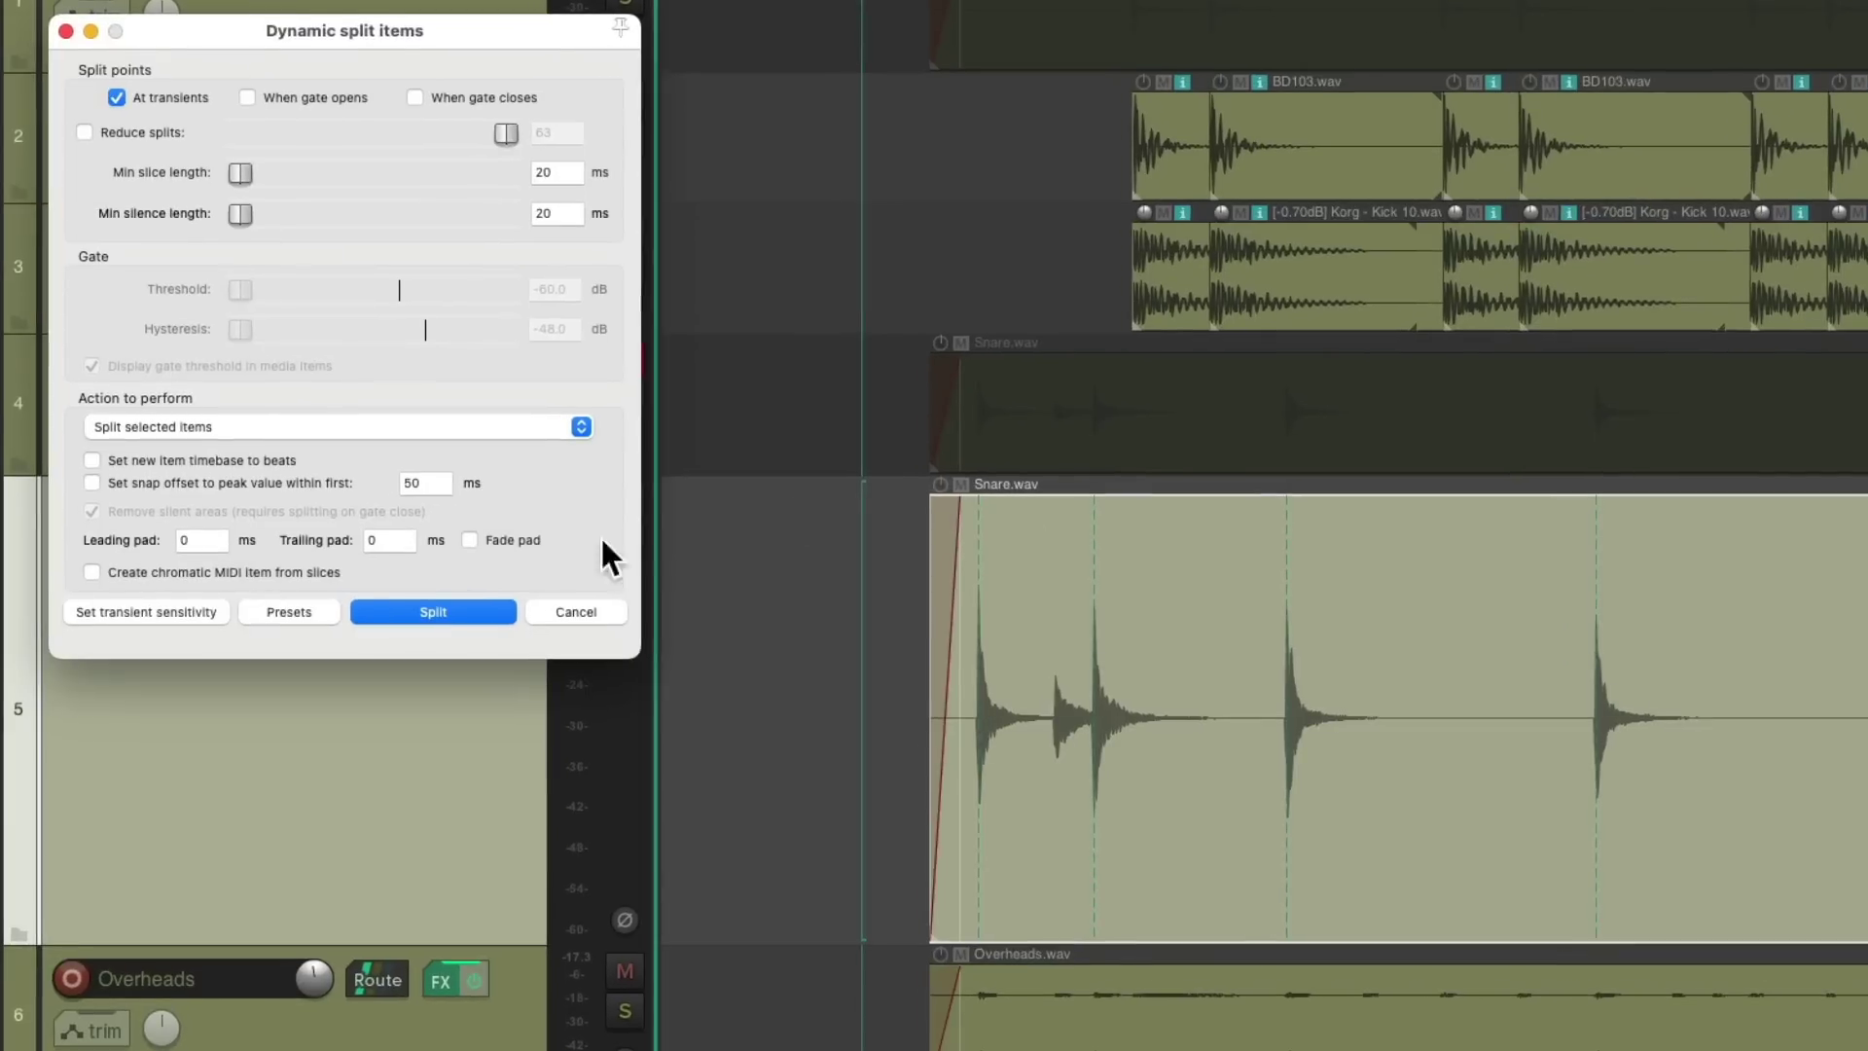
{"action": "left_click", "coordinate": [193, 610]}
{"action": "left_click_drag", "start_coordinate": [929, 632], "coordinate": [1143, 844]}
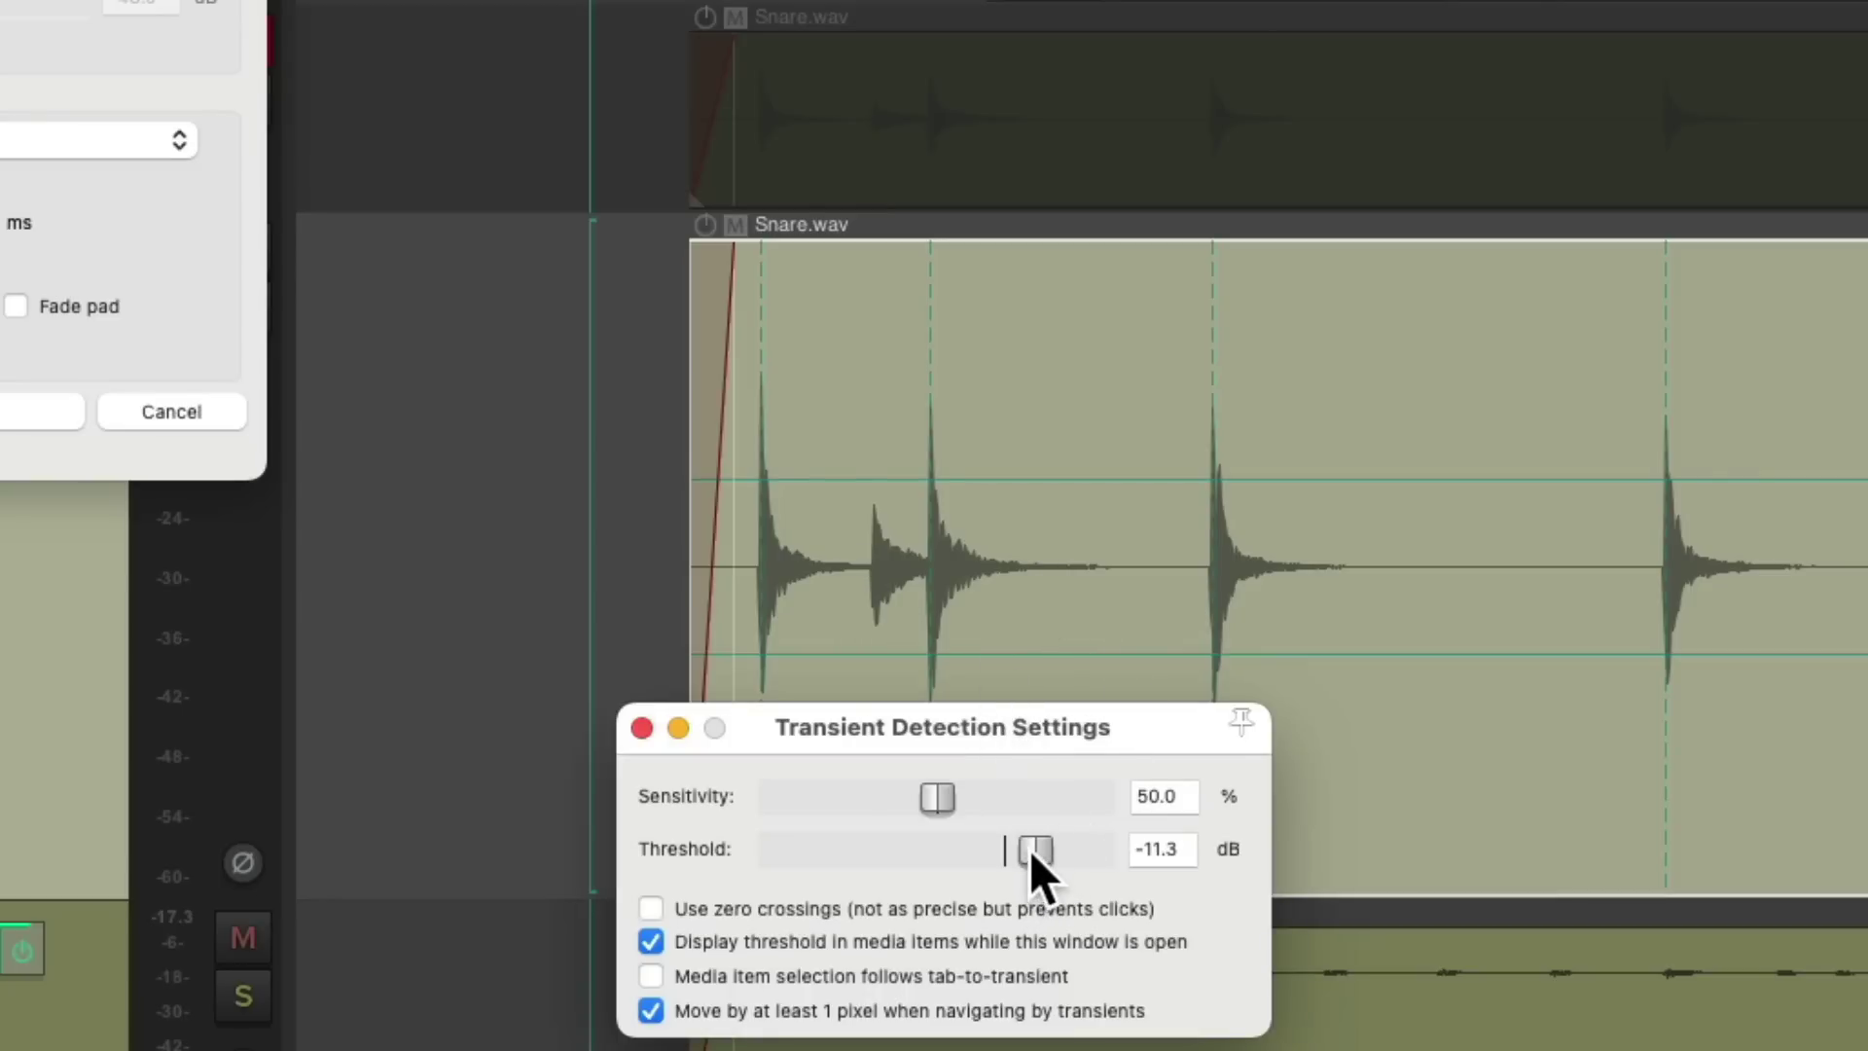
{"action": "left_click_drag", "start_coordinate": [1029, 849], "coordinate": [994, 856]}
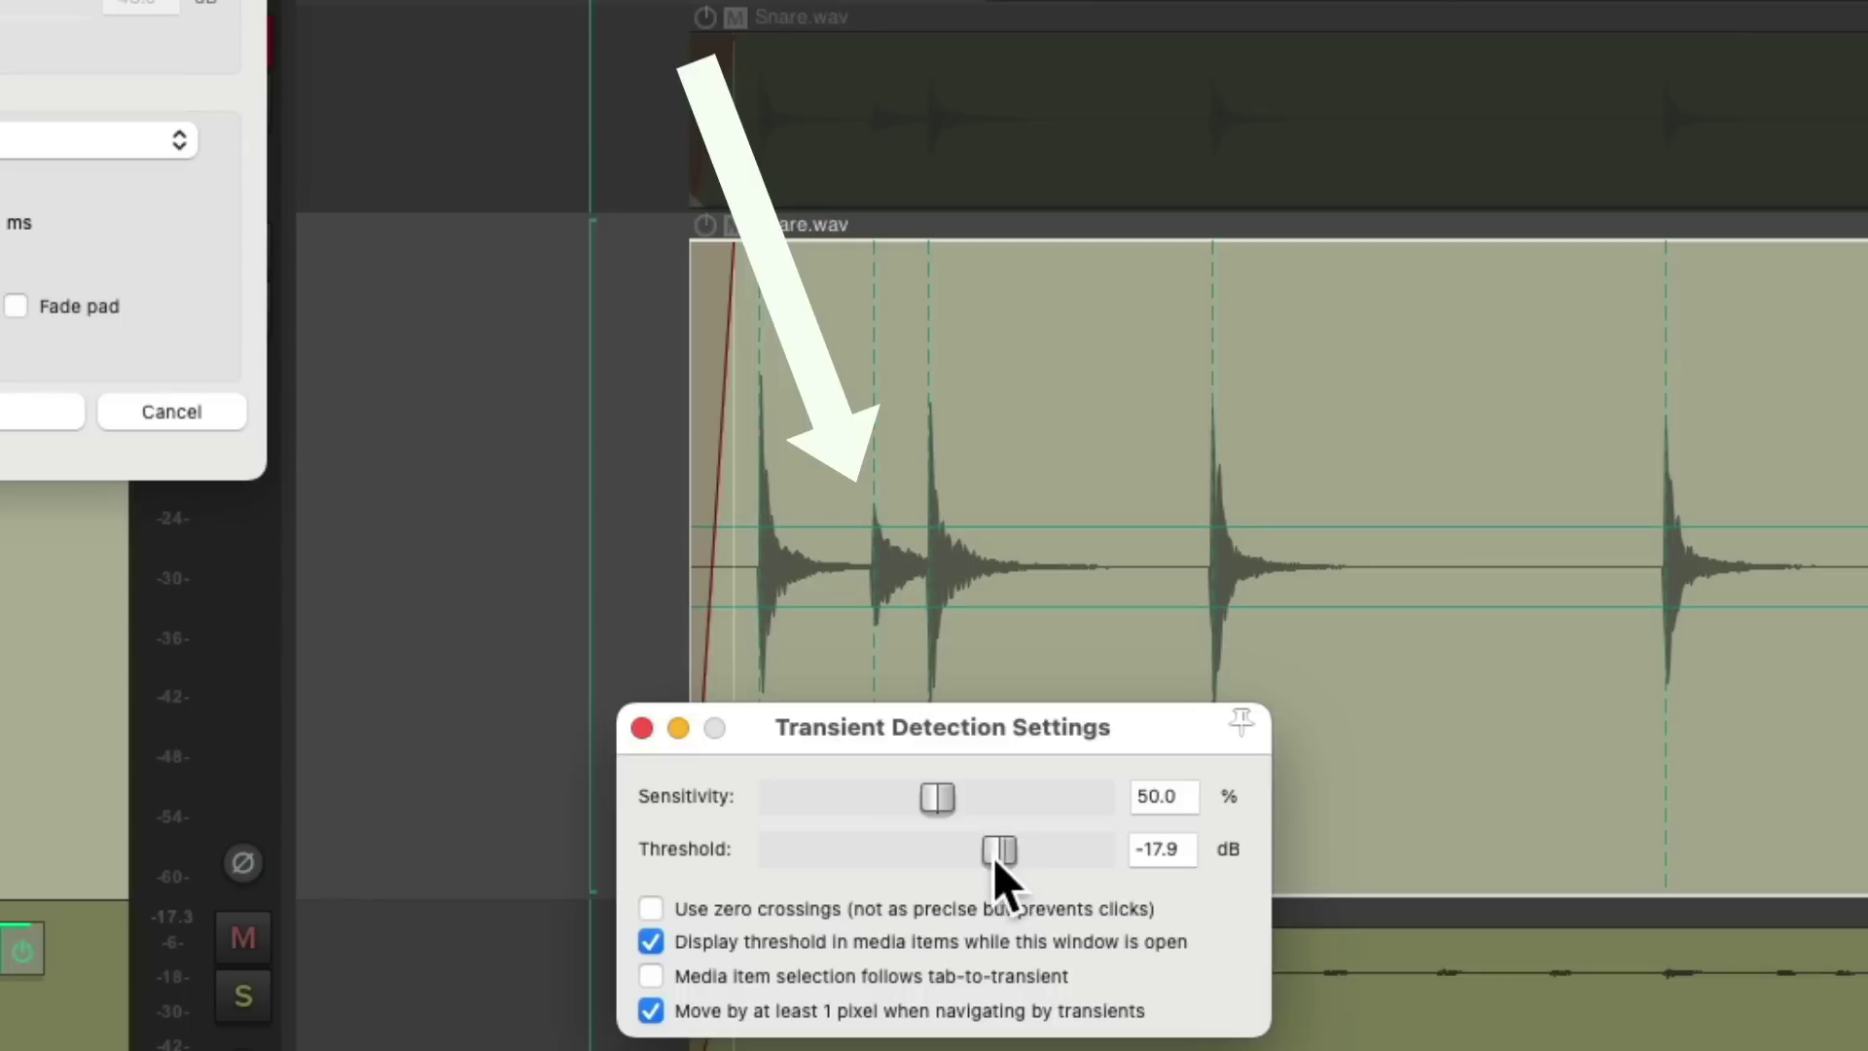
{"action": "left_click", "coordinate": [641, 728]}
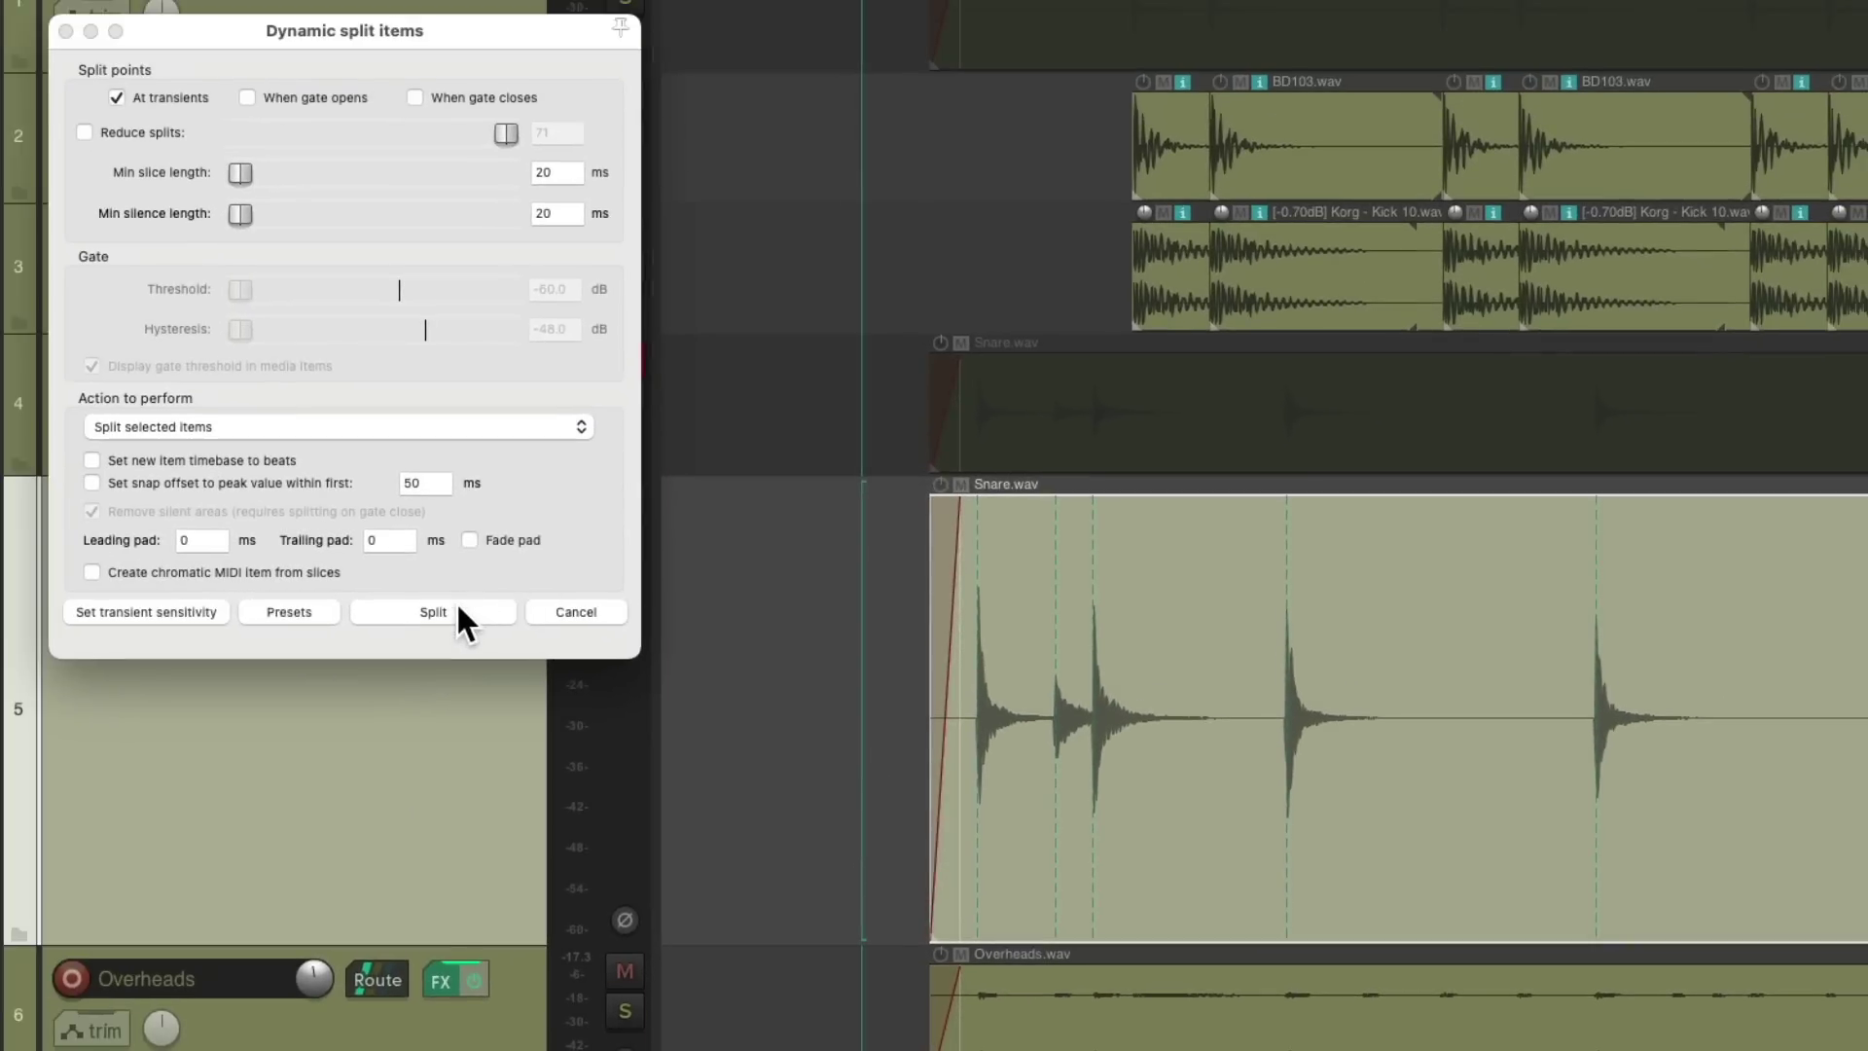
{"action": "left_click", "coordinate": [456, 610]}
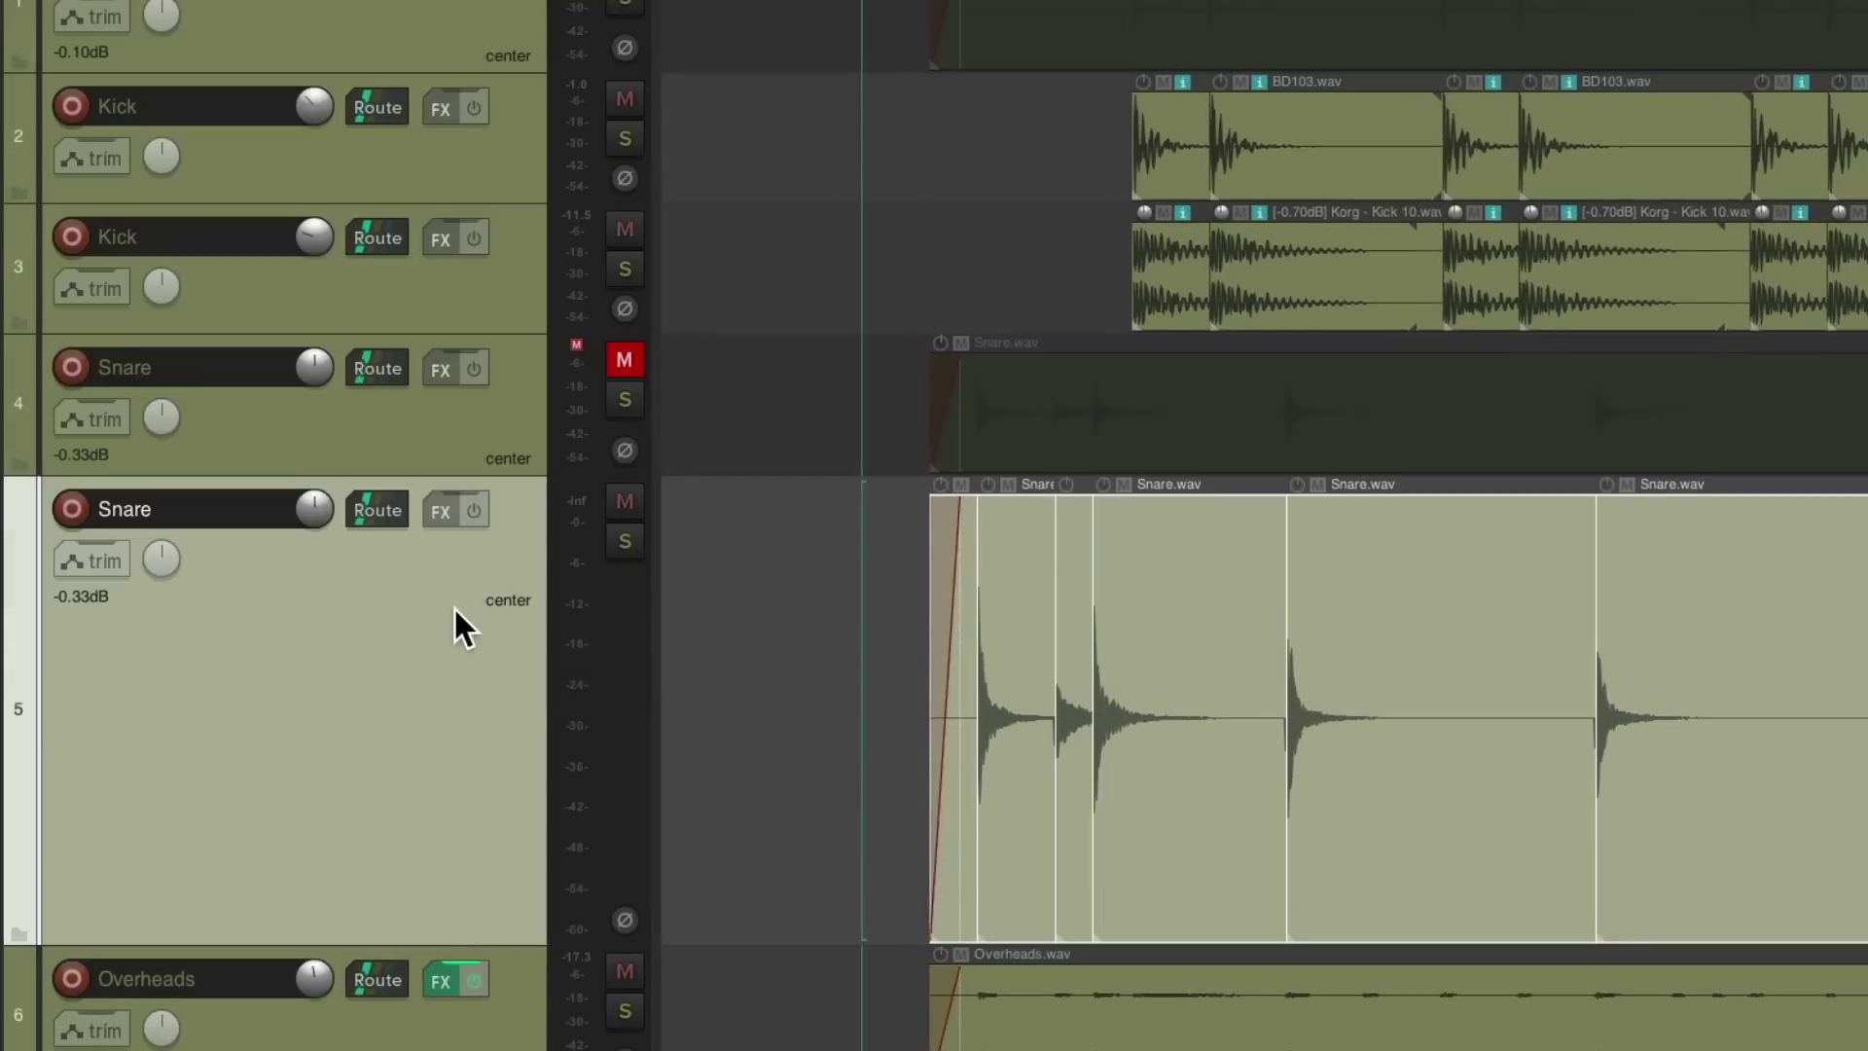
Delete the short leading slice and select all the remaining Snare slices.
{"action": "left_click", "coordinate": [956, 560]}
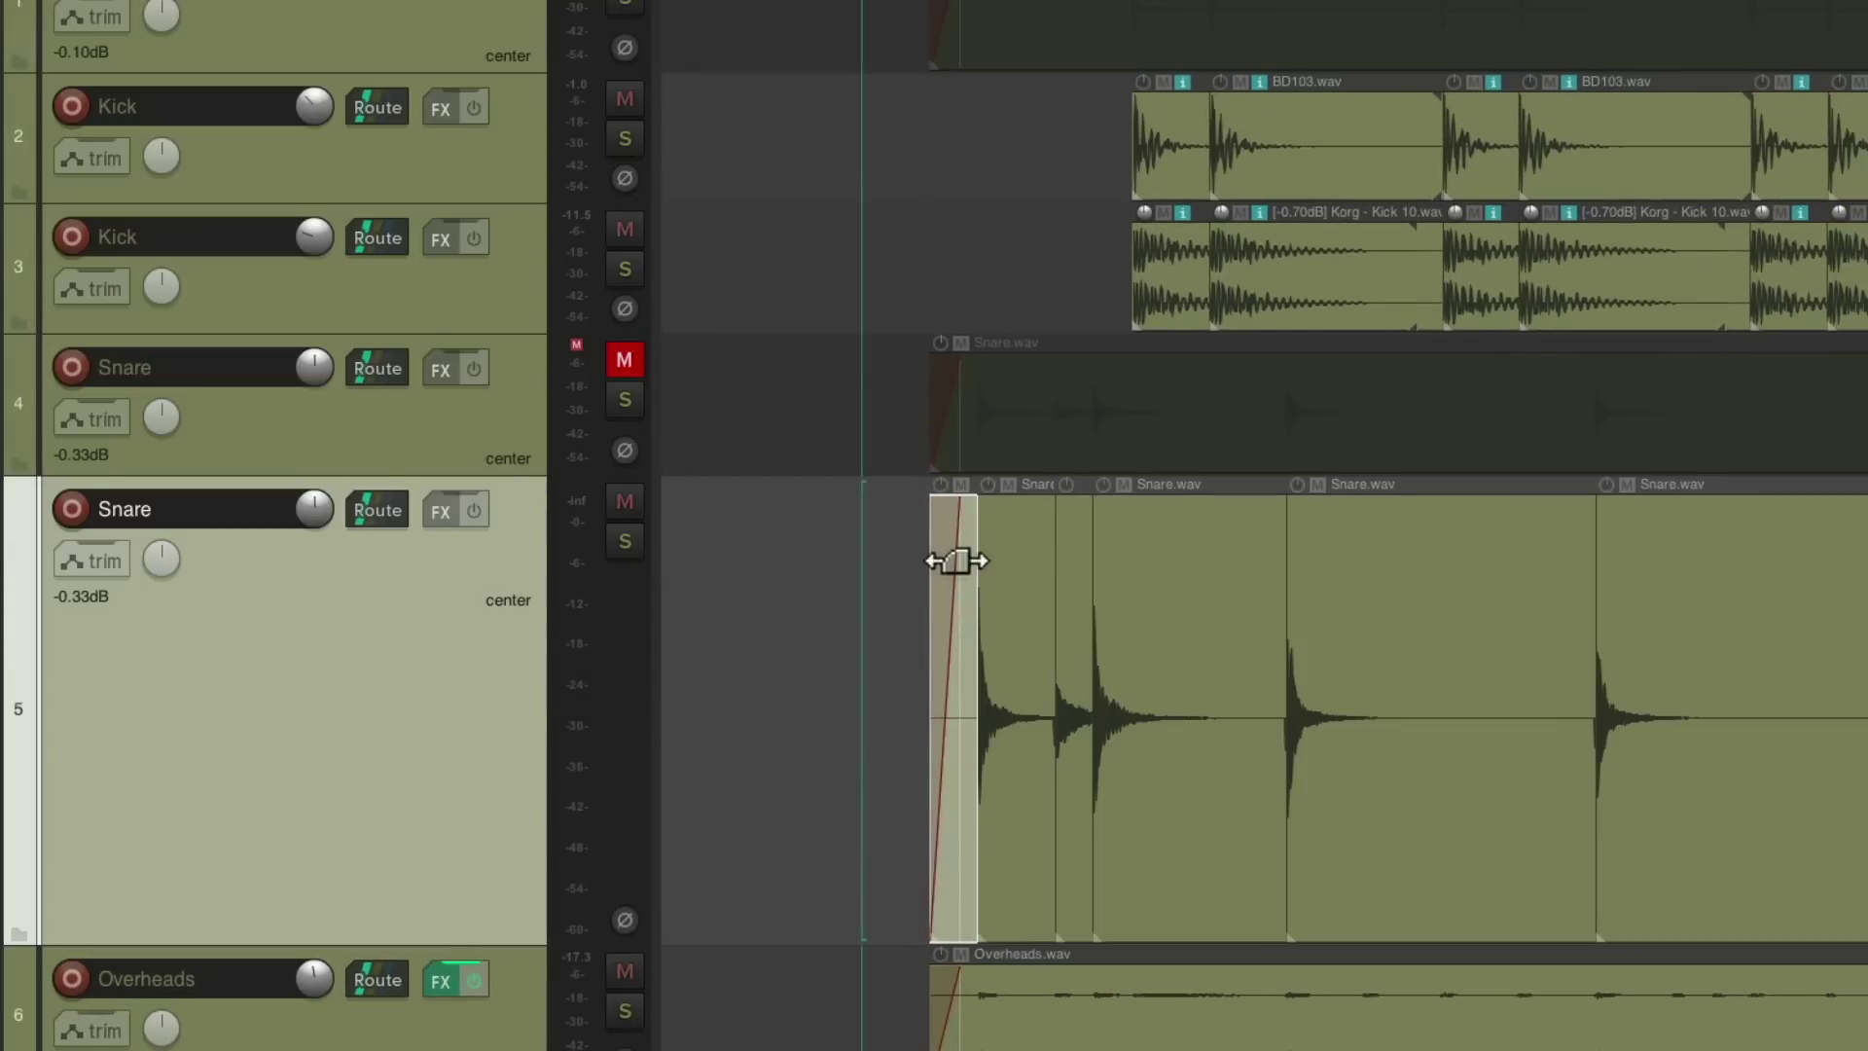
{"action": "key", "text": "Delete"}
{"action": "double_click", "coordinate": [445, 645]}
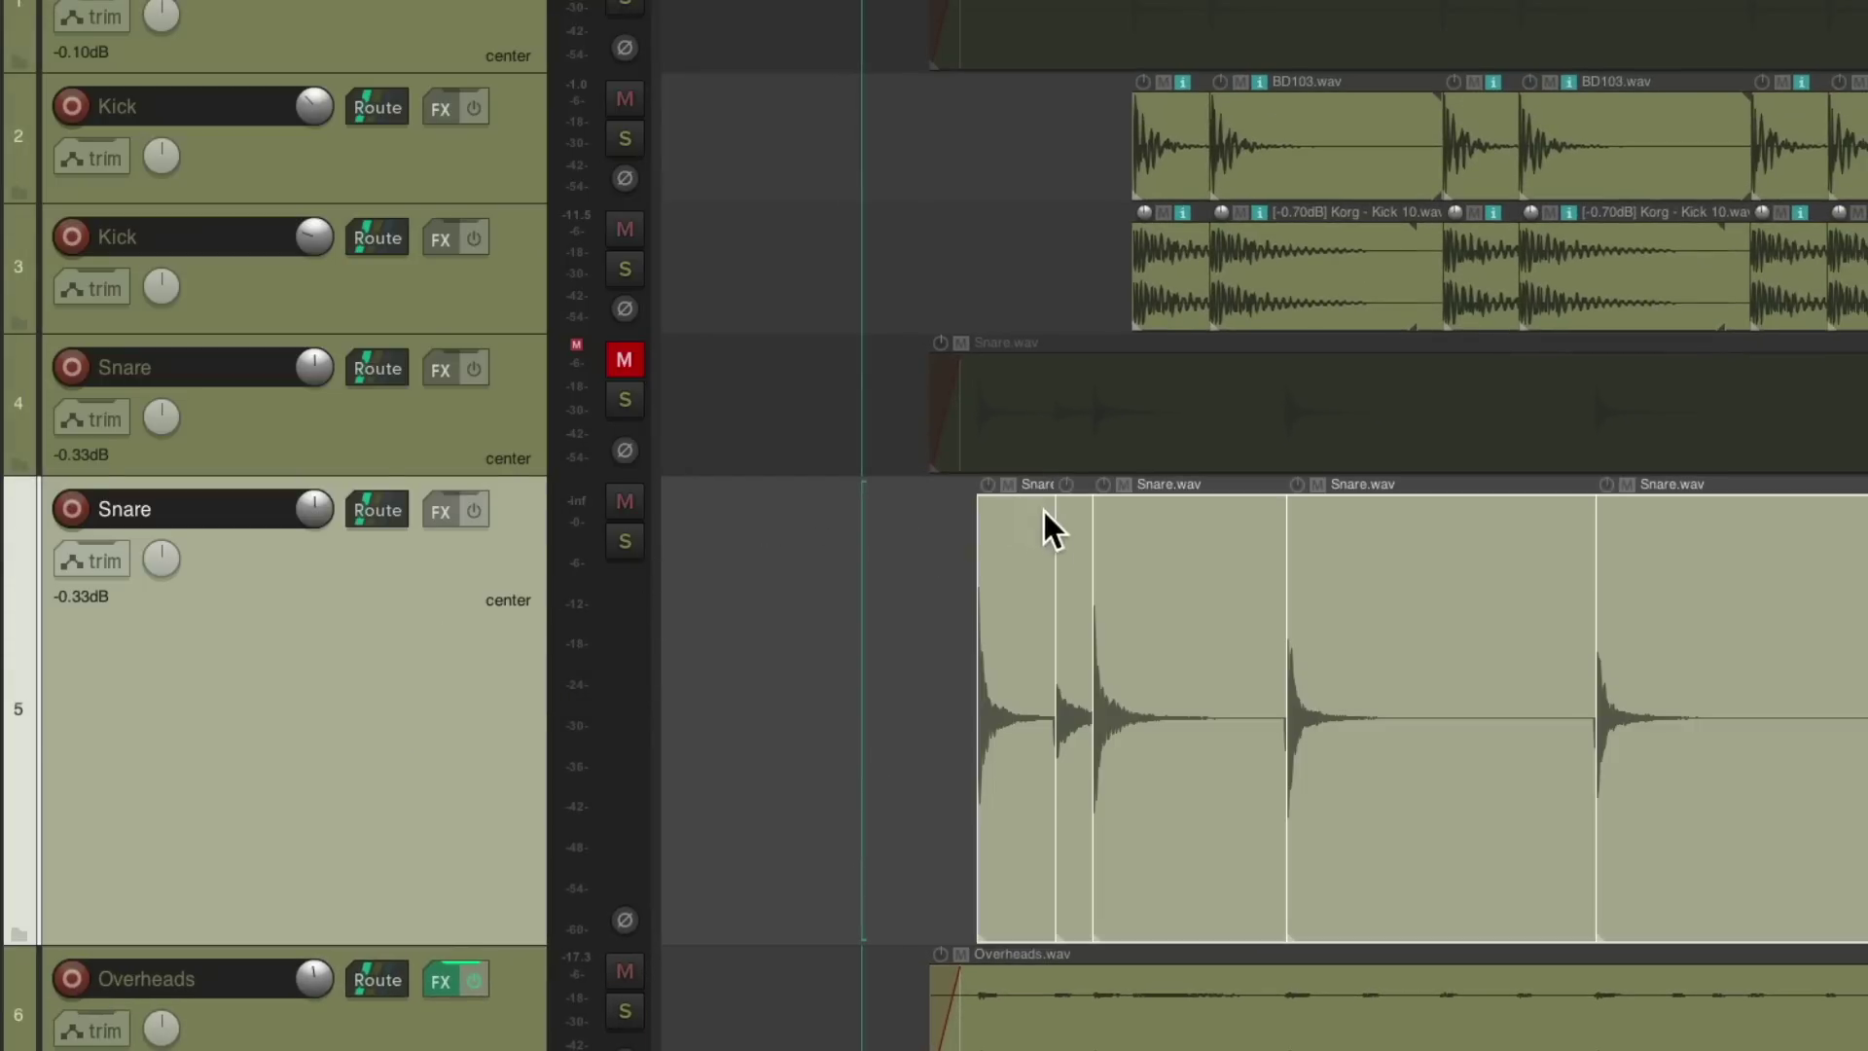
{"action": "right_click", "coordinate": [1024, 541]}
Turn off Loop item source for the slices and browse Media Explorer's Snares folder.
{"action": "mouse_move", "coordinate": [1153, 180]}
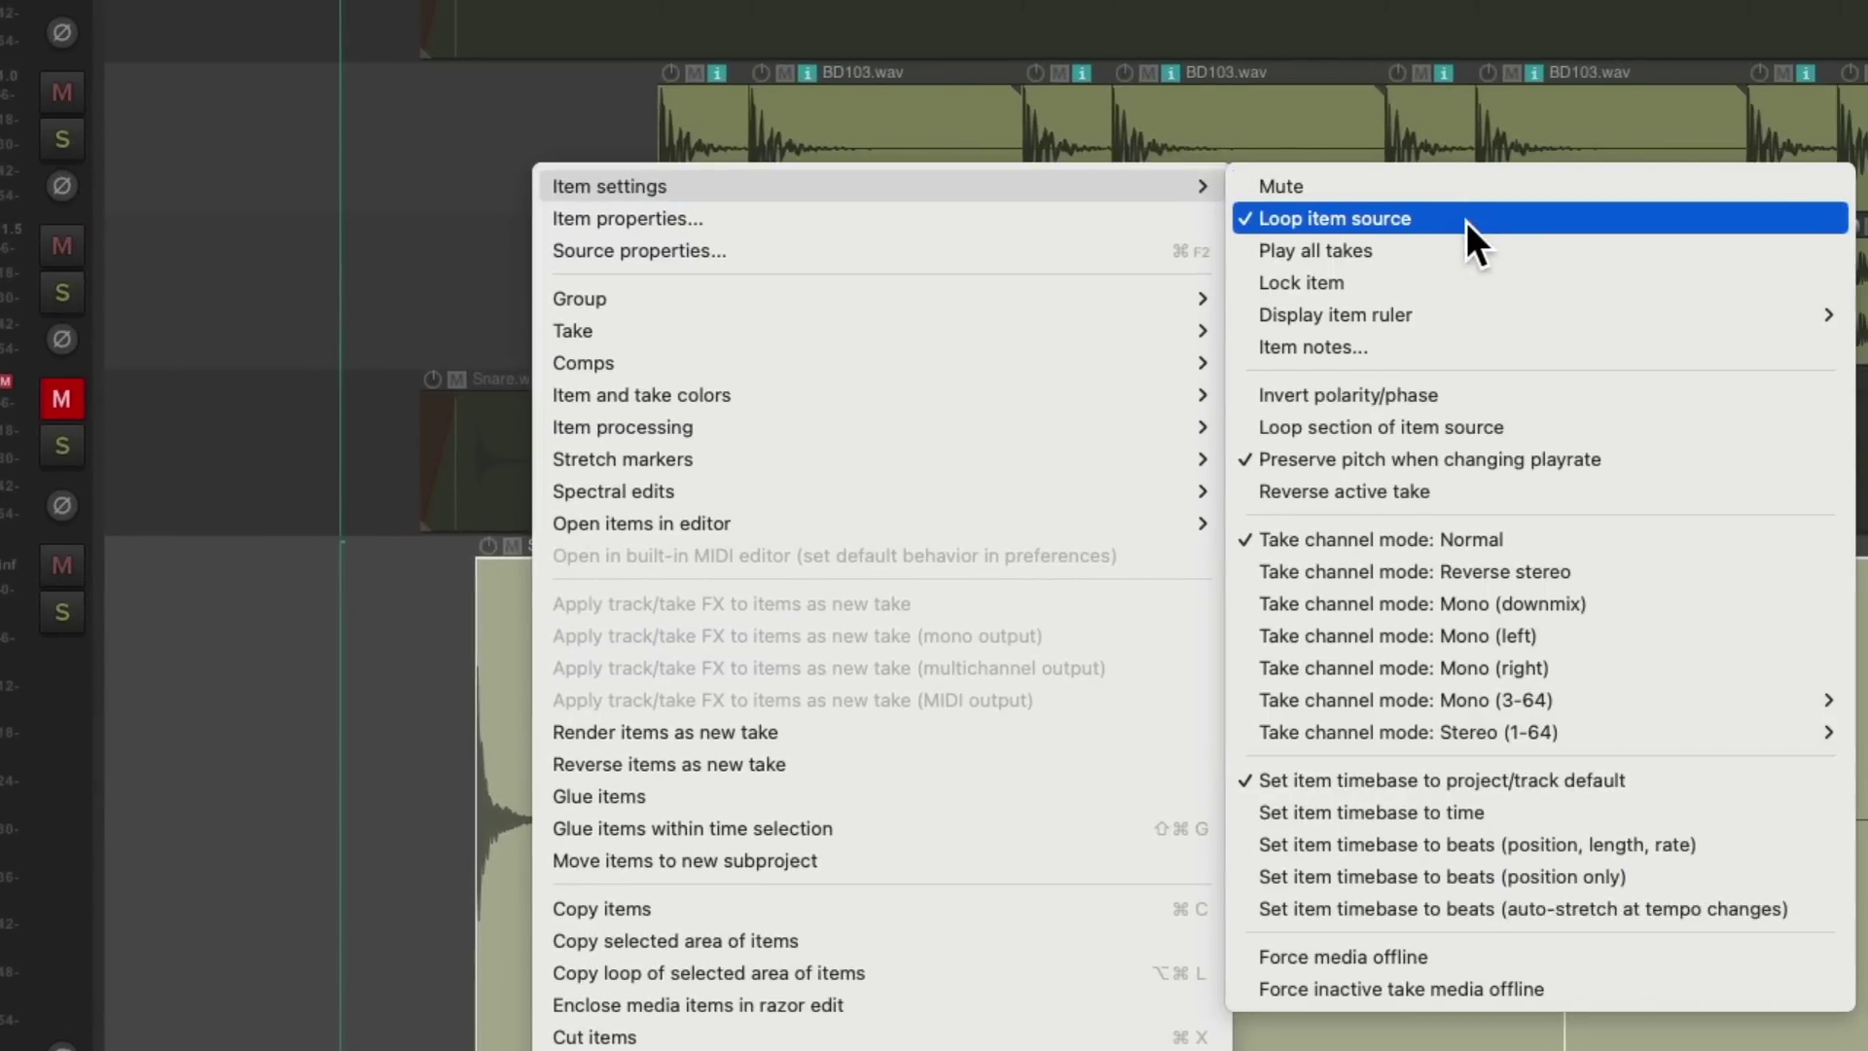
{"action": "left_click", "coordinate": [1467, 222]}
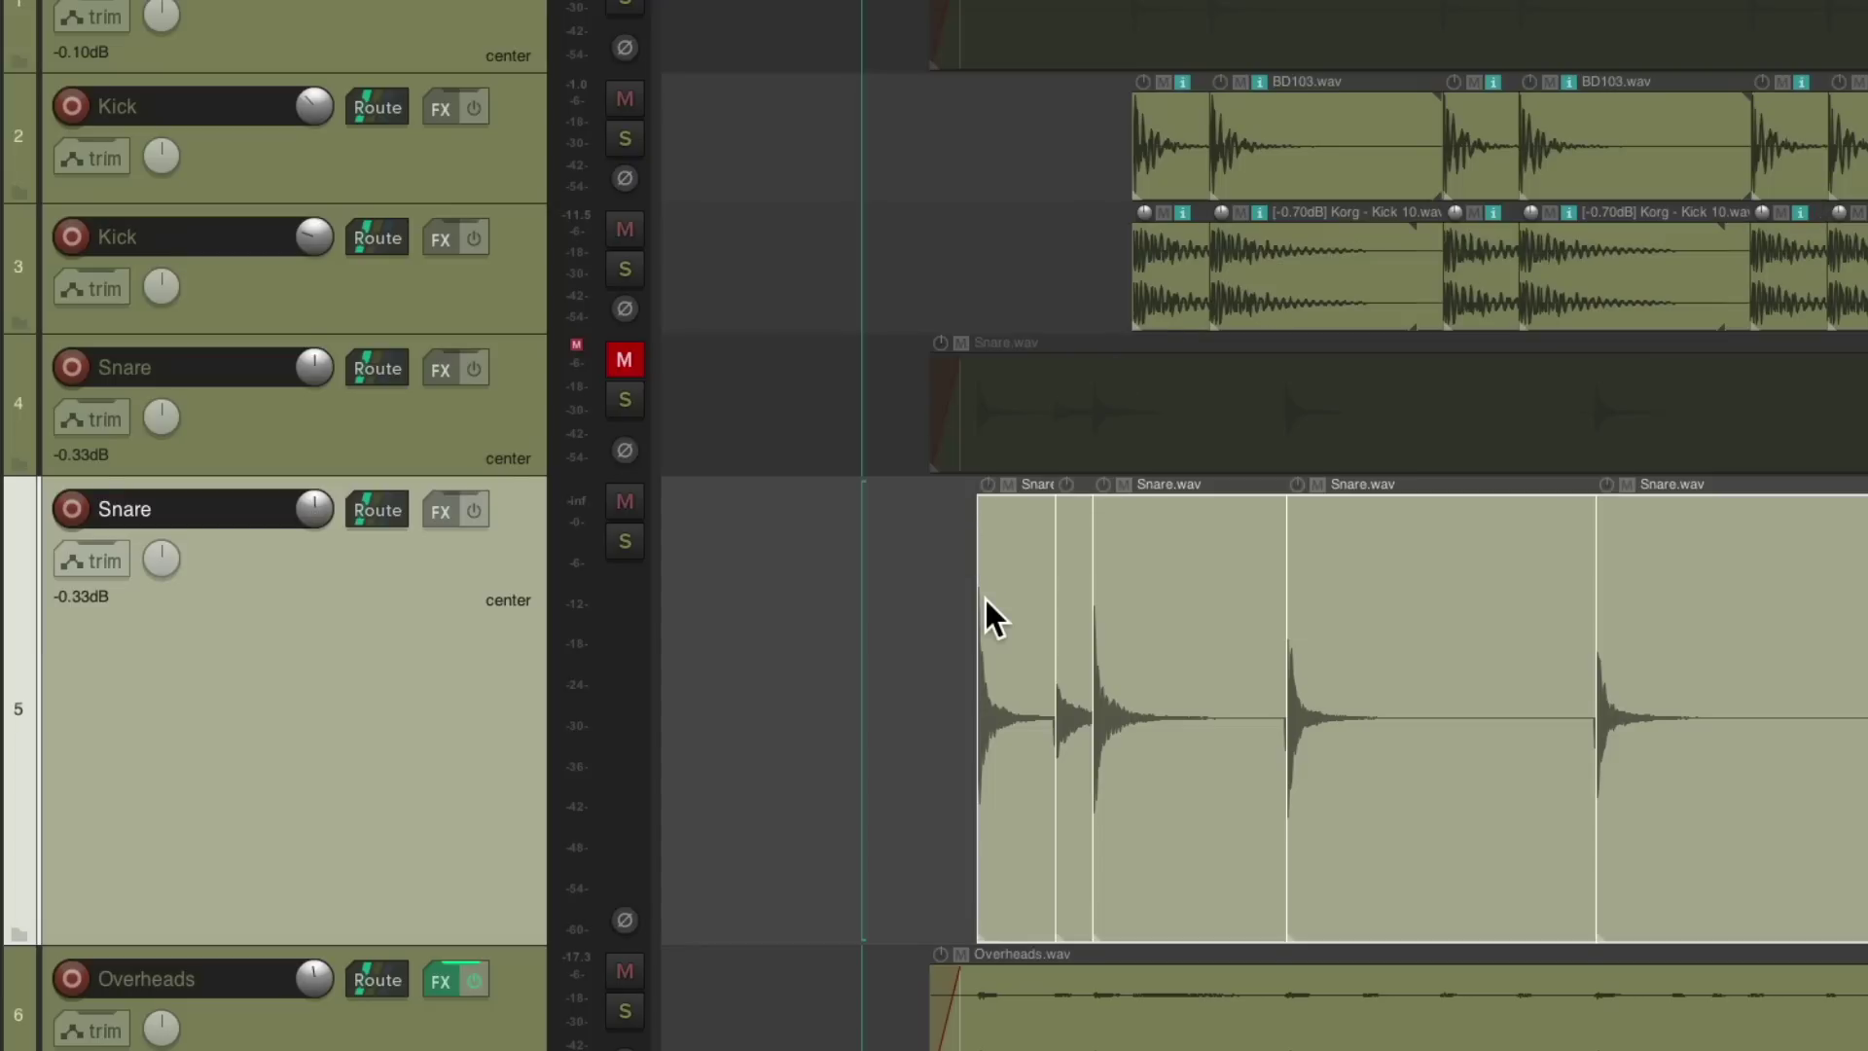
{"action": "key", "text": "super+alt+x"}
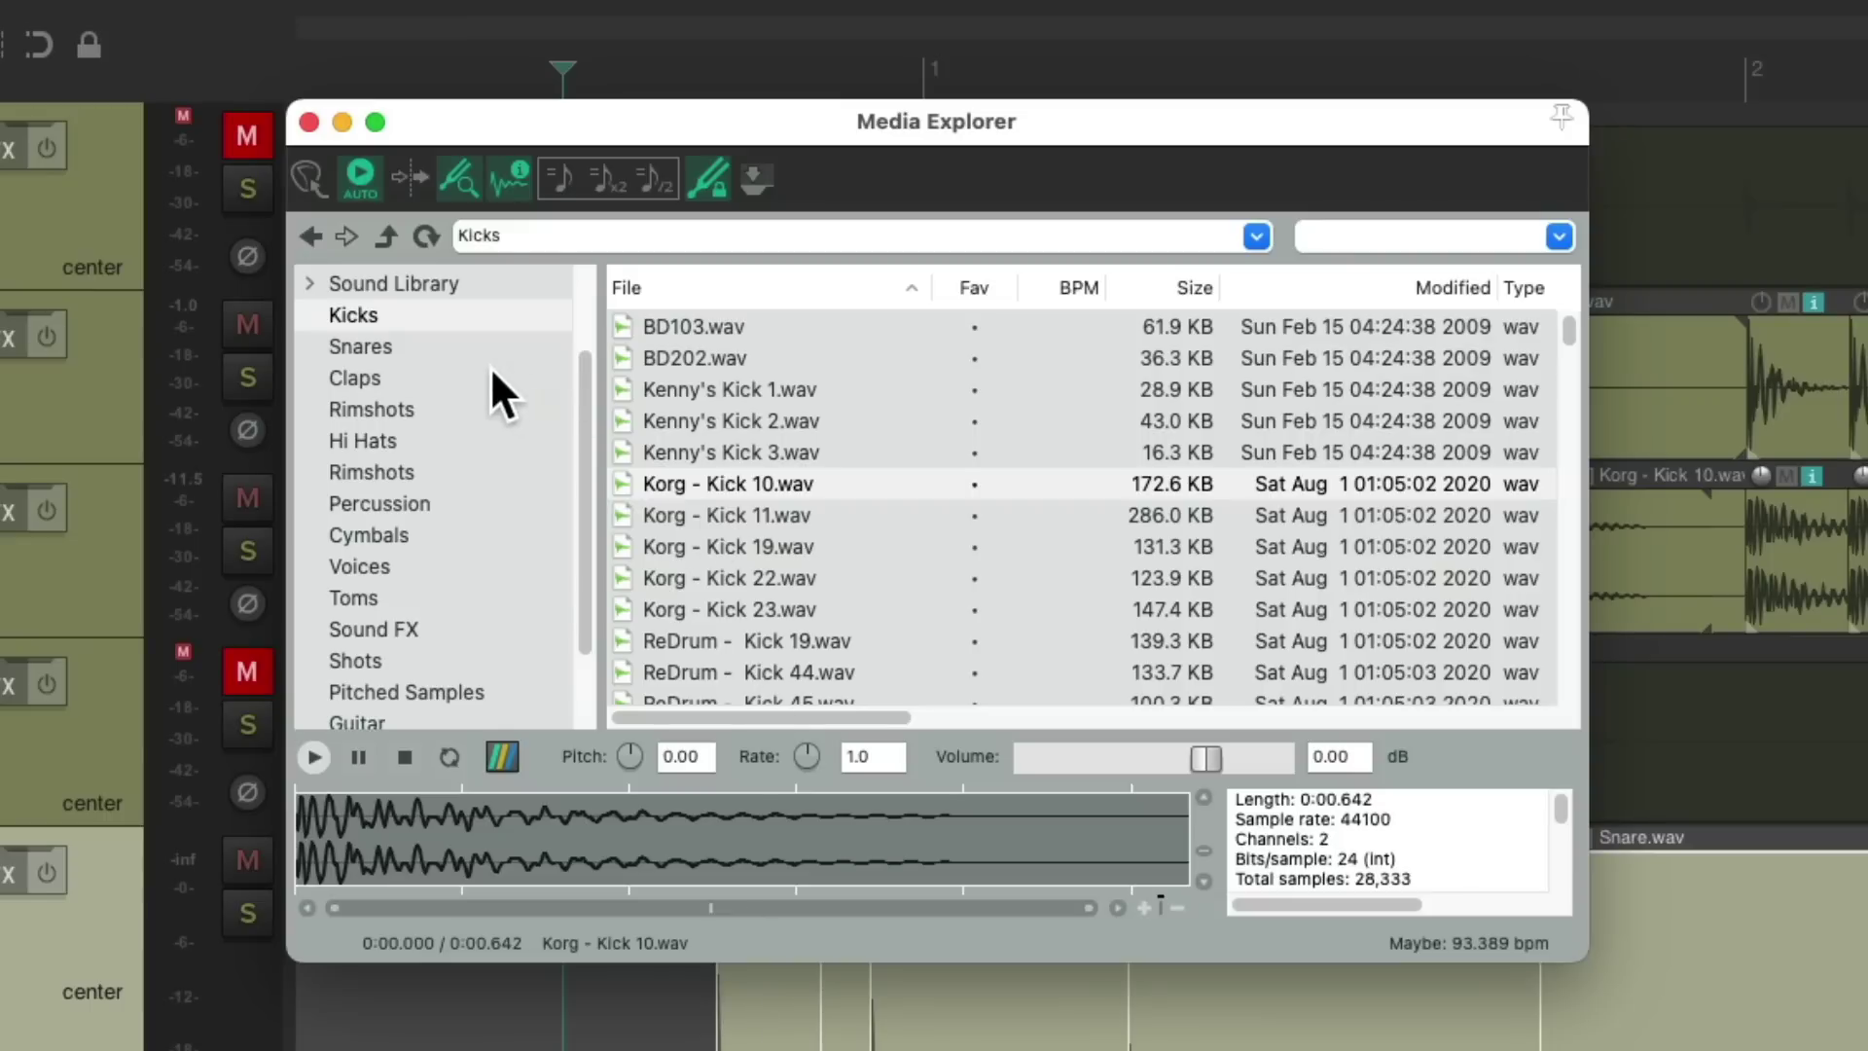
{"action": "left_click", "coordinate": [471, 346]}
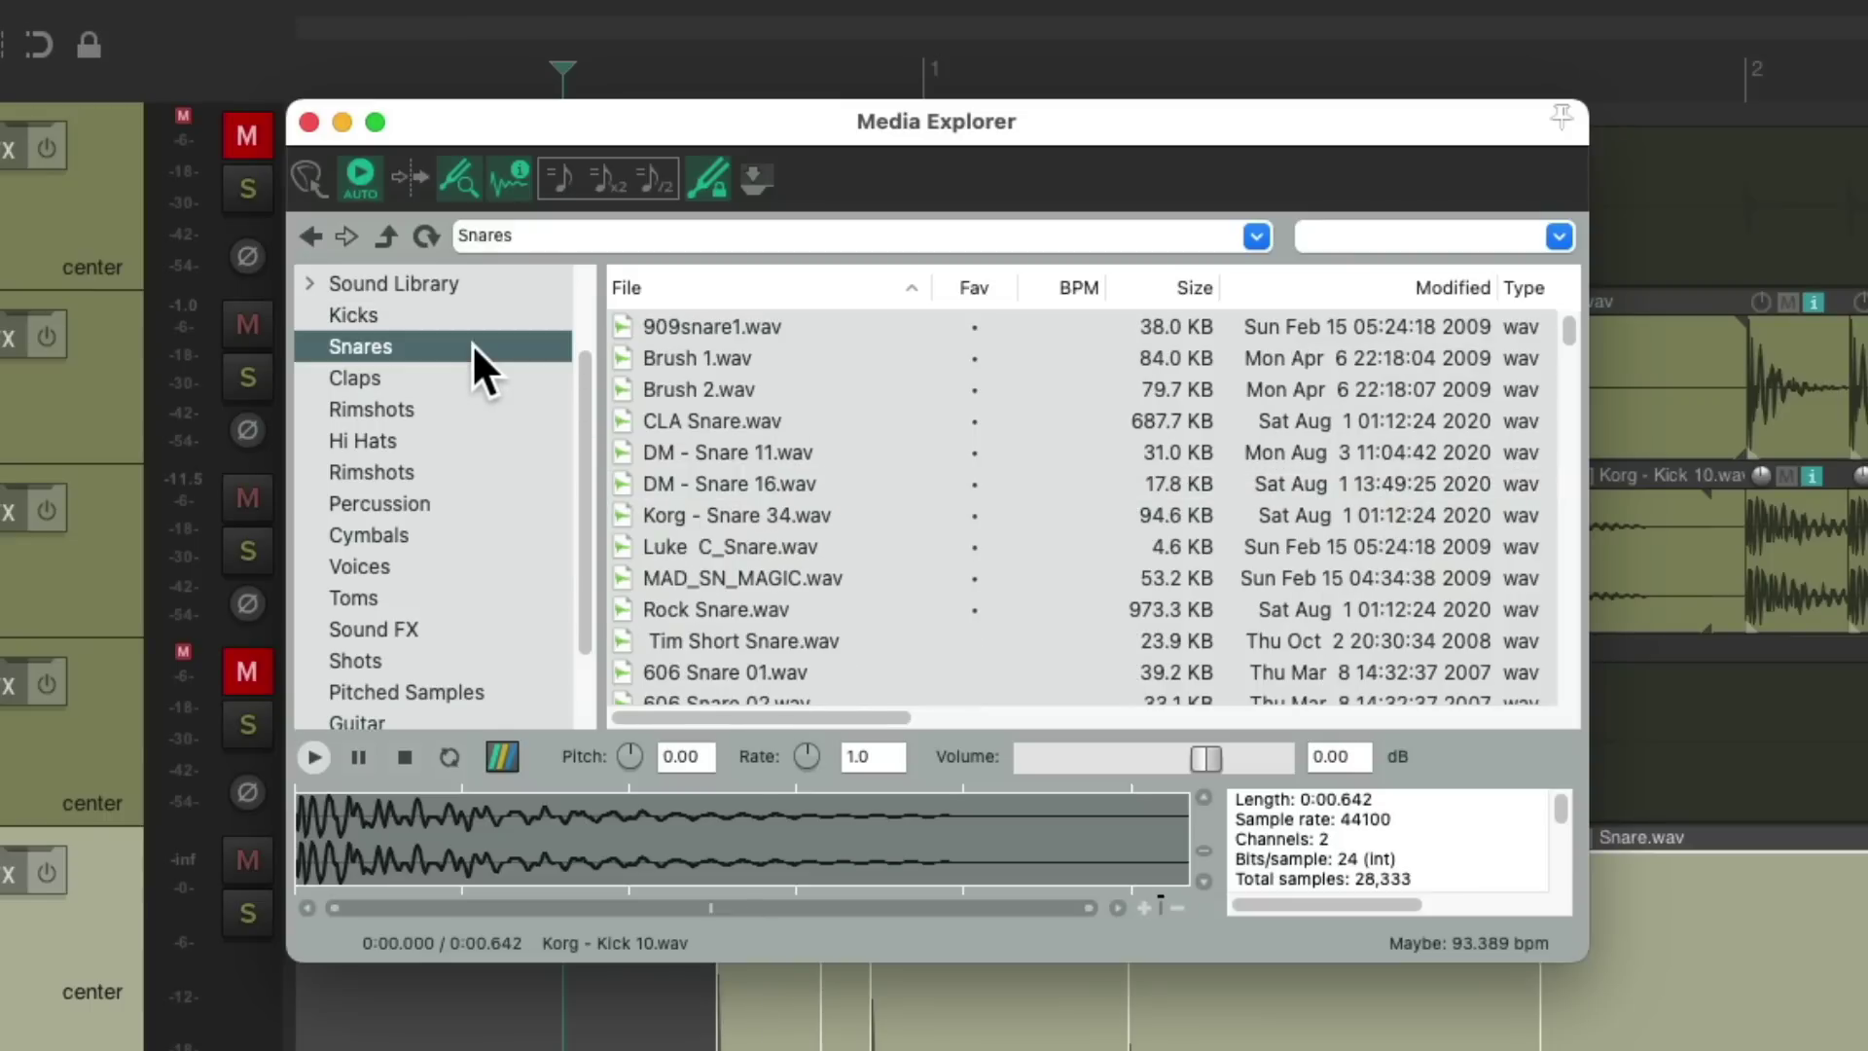
Audition 909snare1, Brush 1, Brush 2 and CLA Snare, then replace the slices with CLA Snare.wav.
{"action": "left_click", "coordinate": [842, 326]}
{"action": "left_click", "coordinate": [835, 360]}
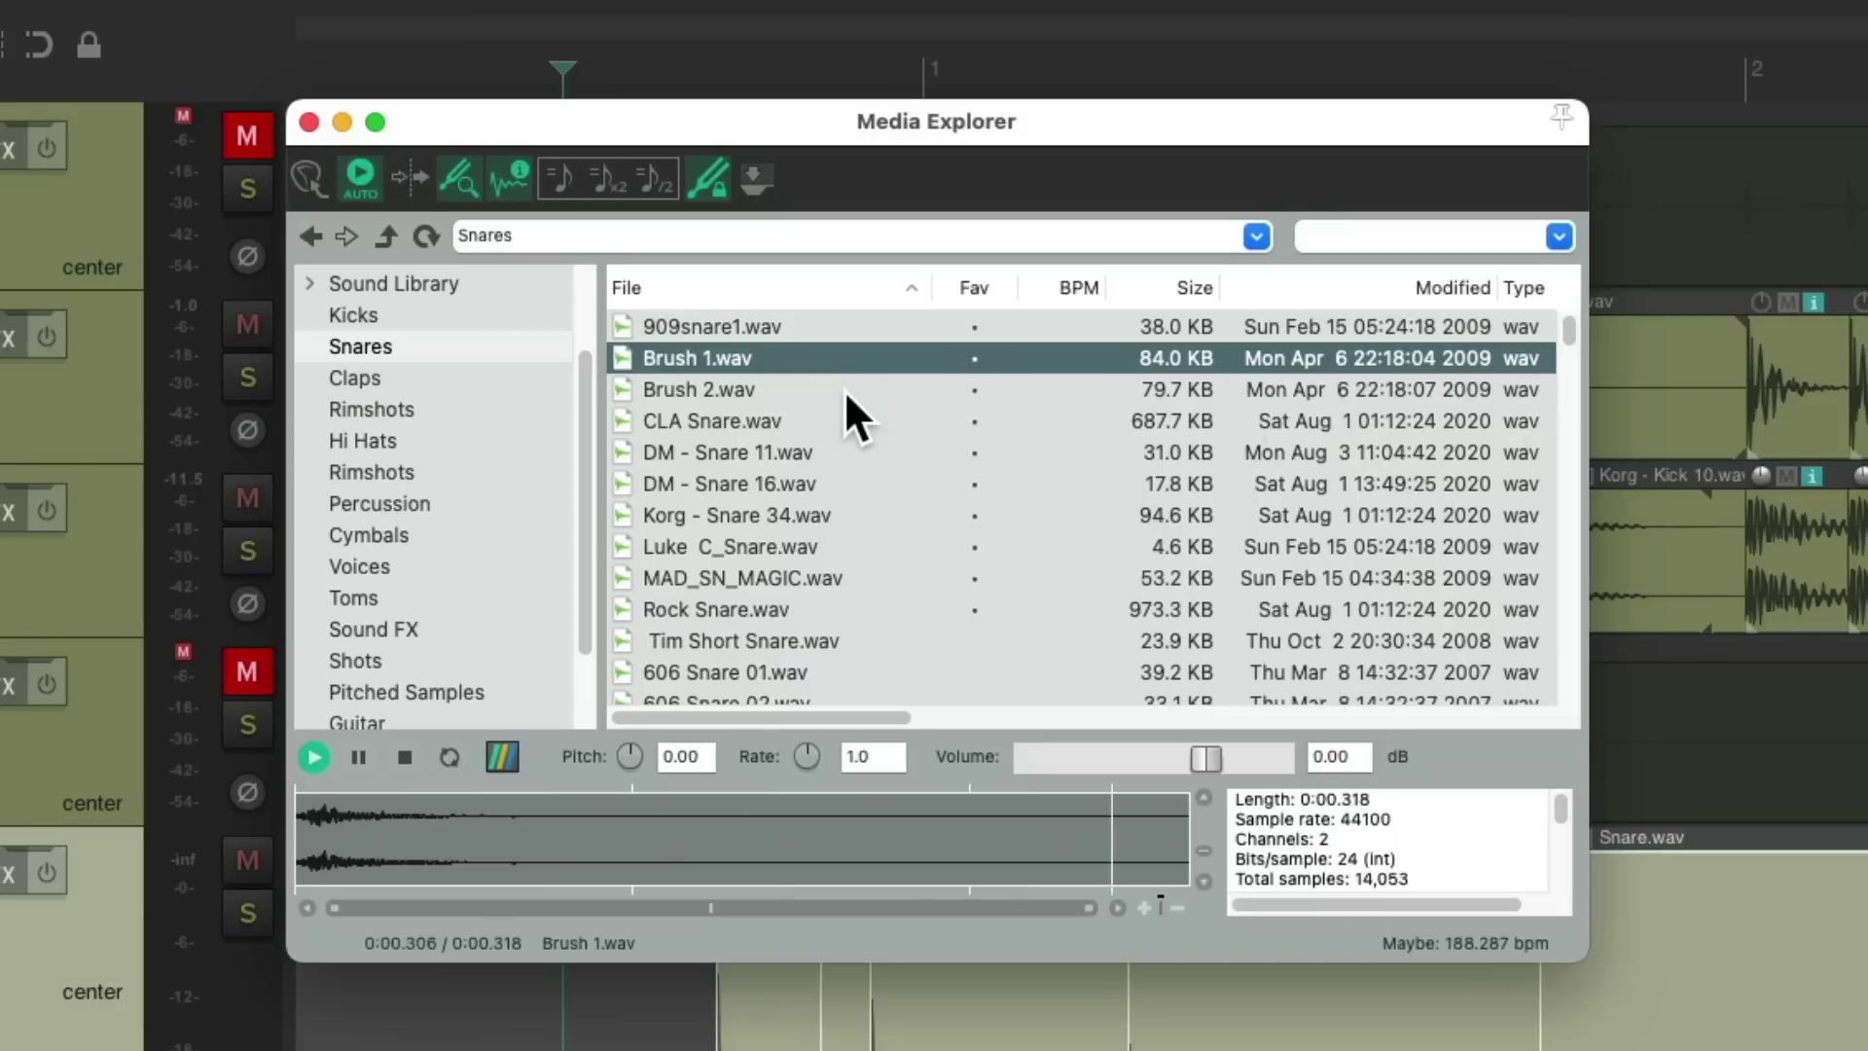
{"action": "left_click", "coordinate": [851, 391]}
{"action": "left_click", "coordinate": [823, 421]}
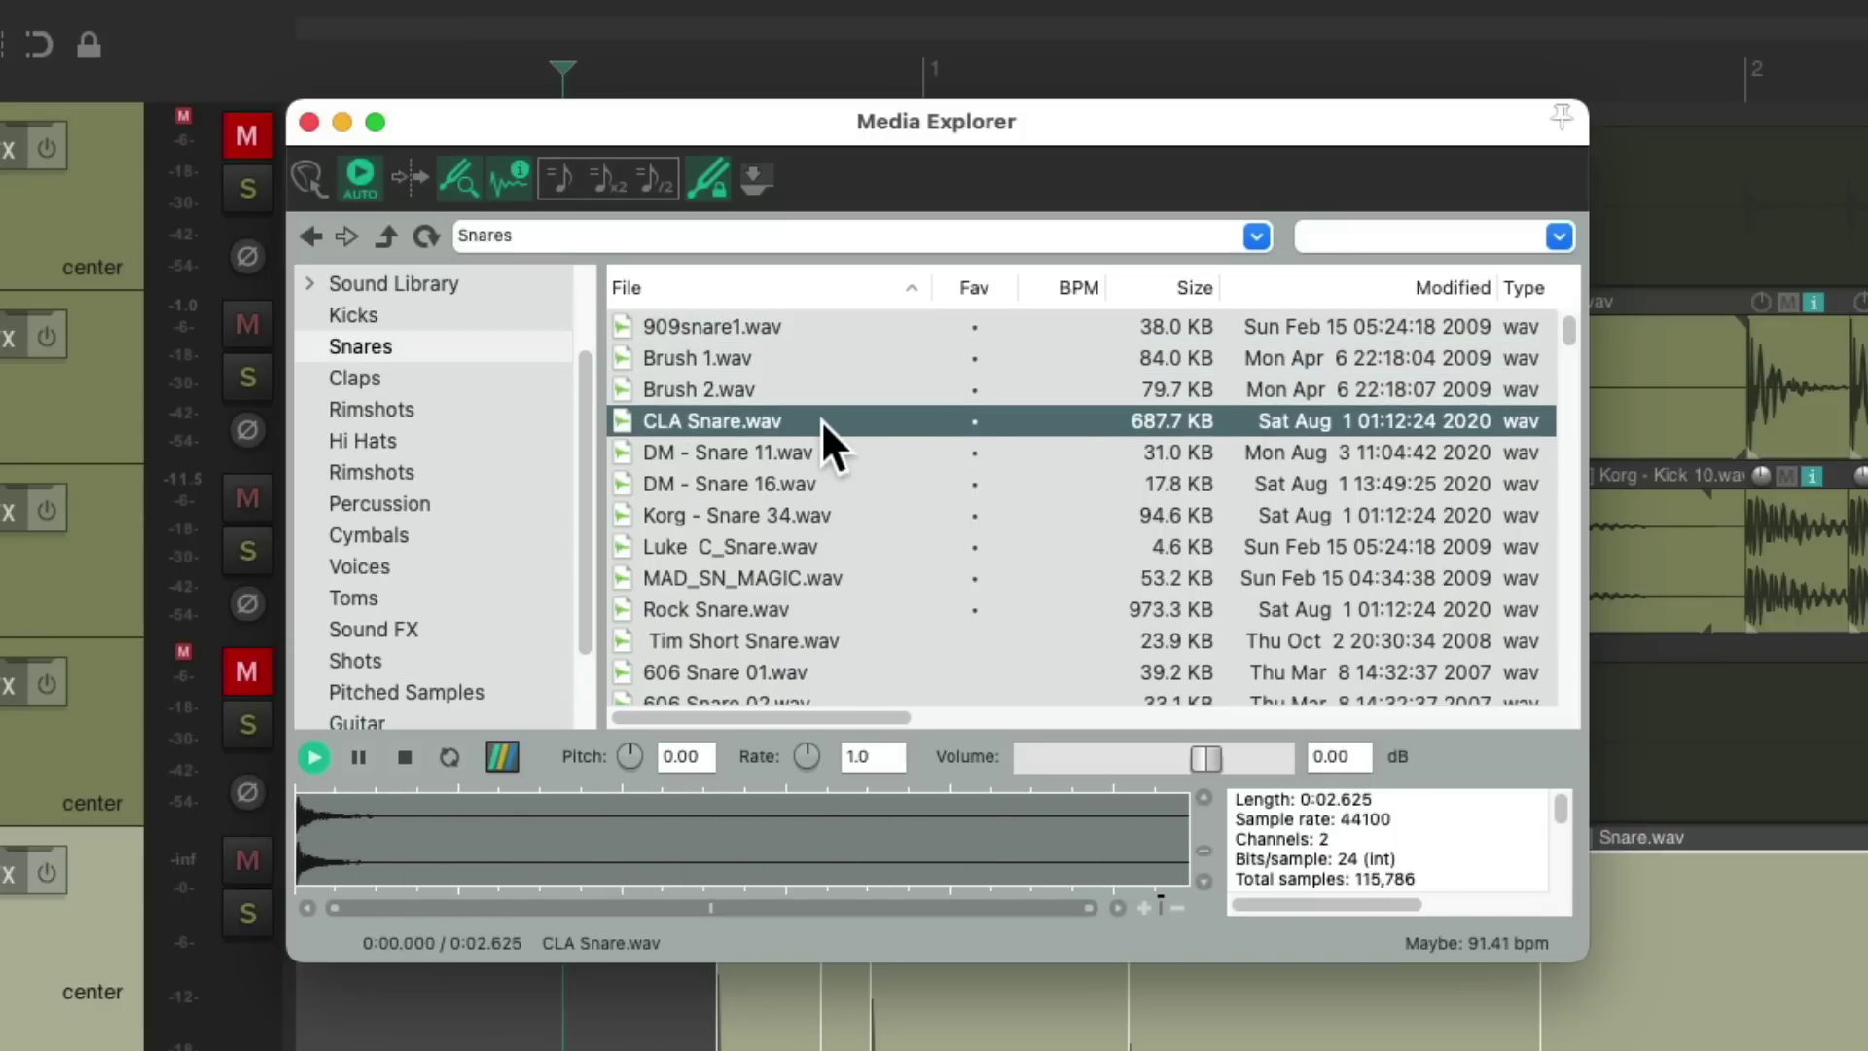
{"action": "right_click", "coordinate": [821, 418]}
{"action": "mouse_move", "coordinate": [837, 605]}
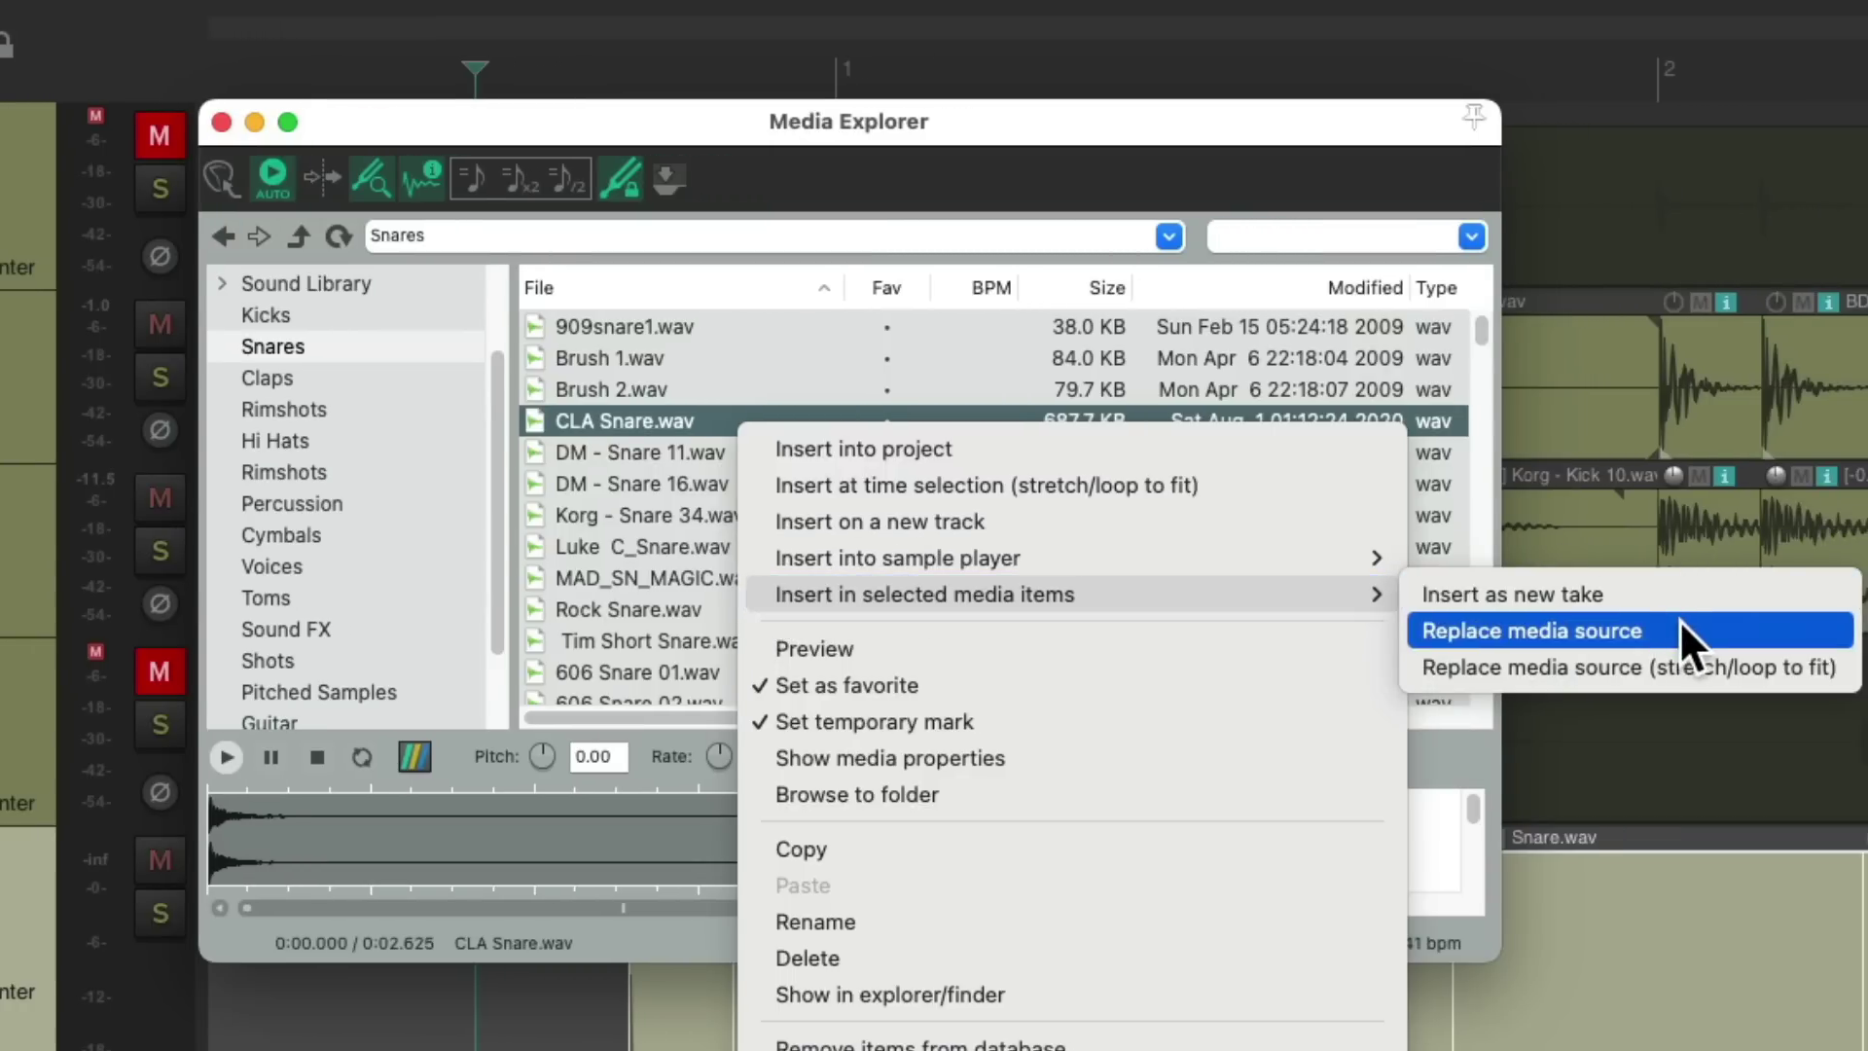
{"action": "left_click", "coordinate": [1679, 631]}
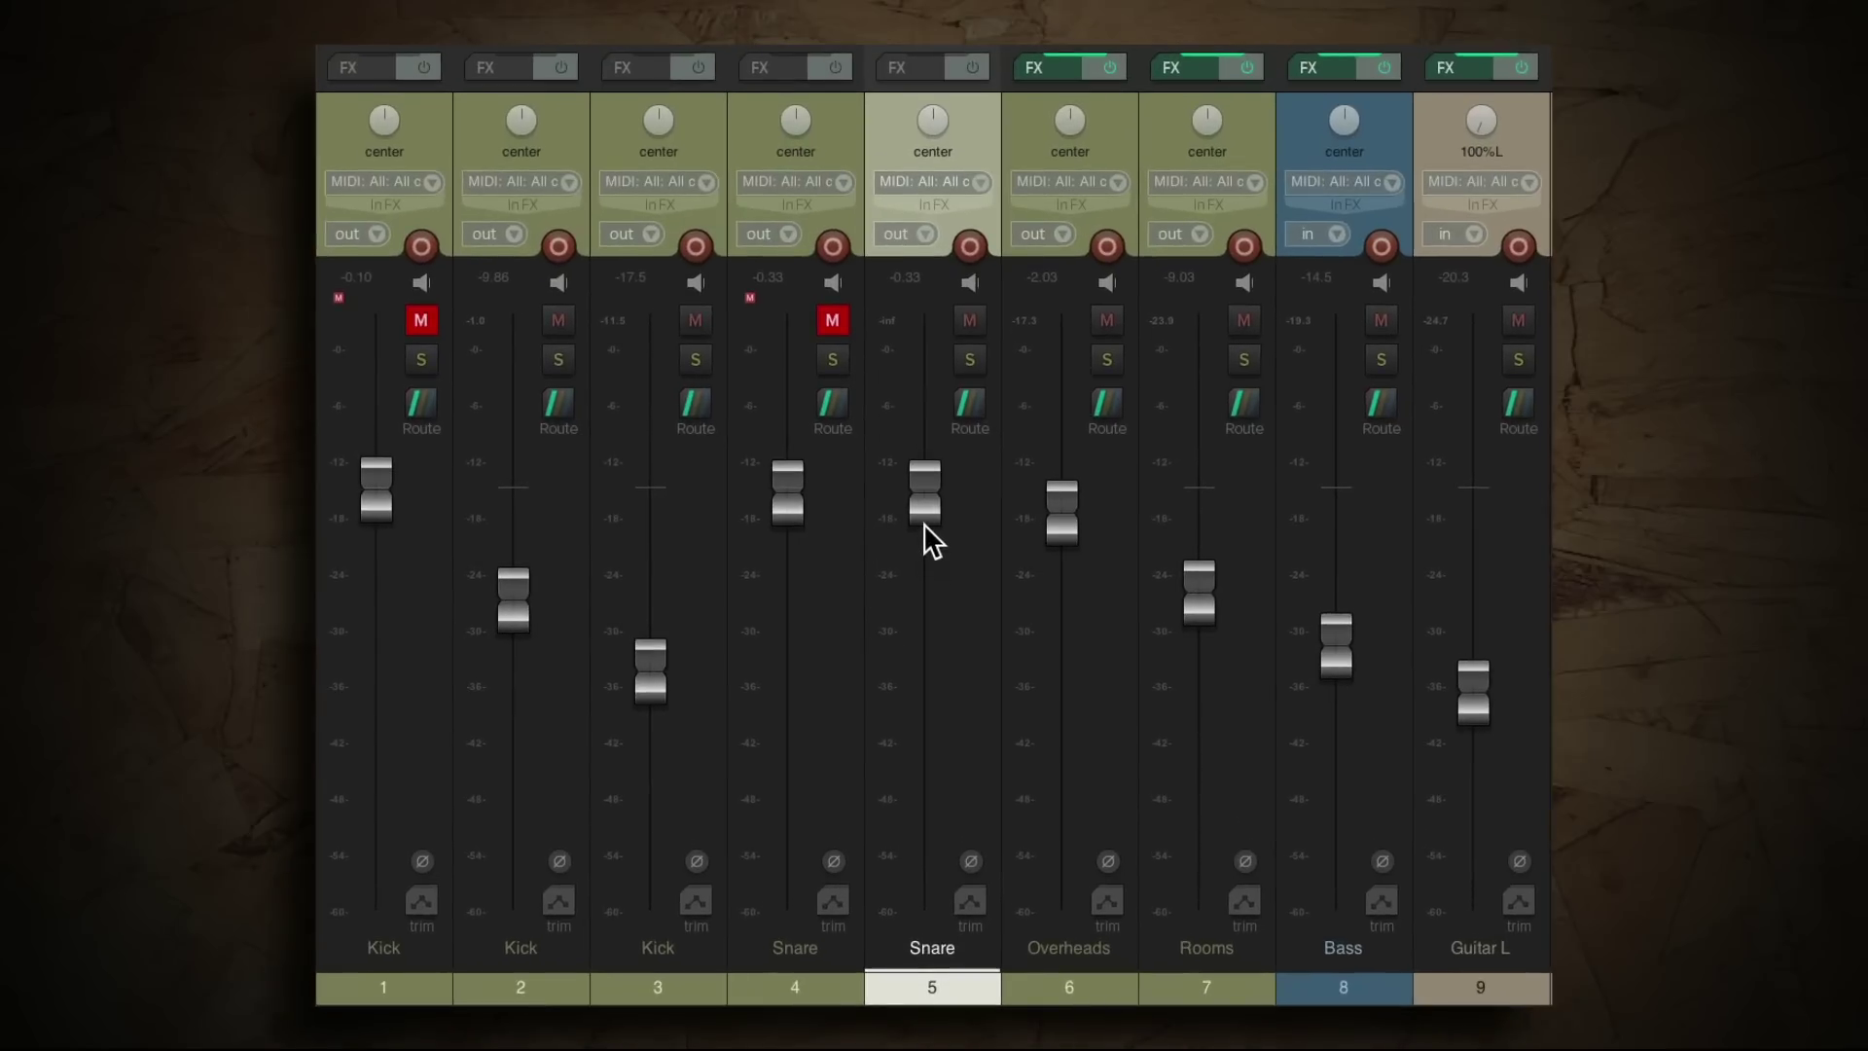
Play back and lower the track 5 Snare fader to -4.92 dB.
{"action": "key", "text": "space"}
{"action": "mouse_move", "coordinate": [924, 517]}
{"action": "left_mouse_down"}
{"action": "mouse_move", "coordinate": [908, 564]}
{"action": "mouse_move", "coordinate": [924, 543]}
{"action": "left_mouse_up"}
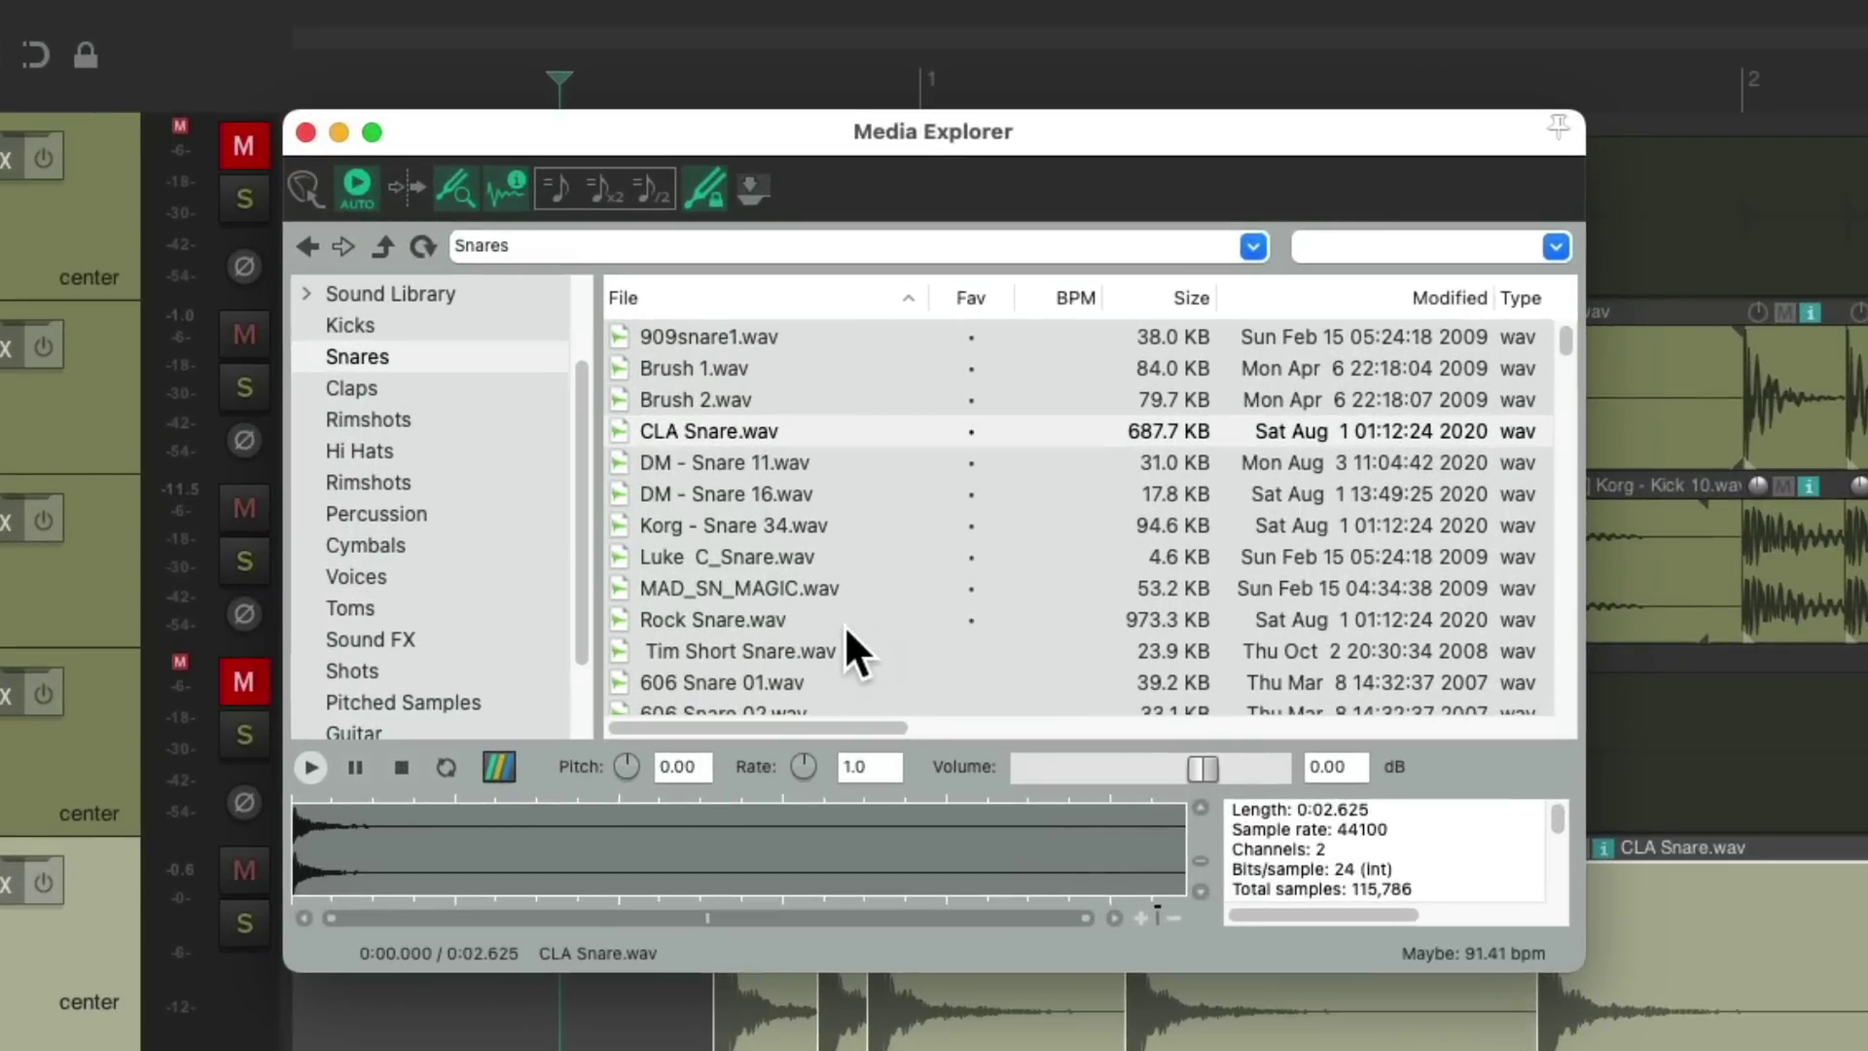
Audition Rock Snare.wav and swap the duplicate Snare slices over to it.
{"action": "left_click", "coordinate": [830, 617]}
{"action": "right_click", "coordinate": [831, 617]}
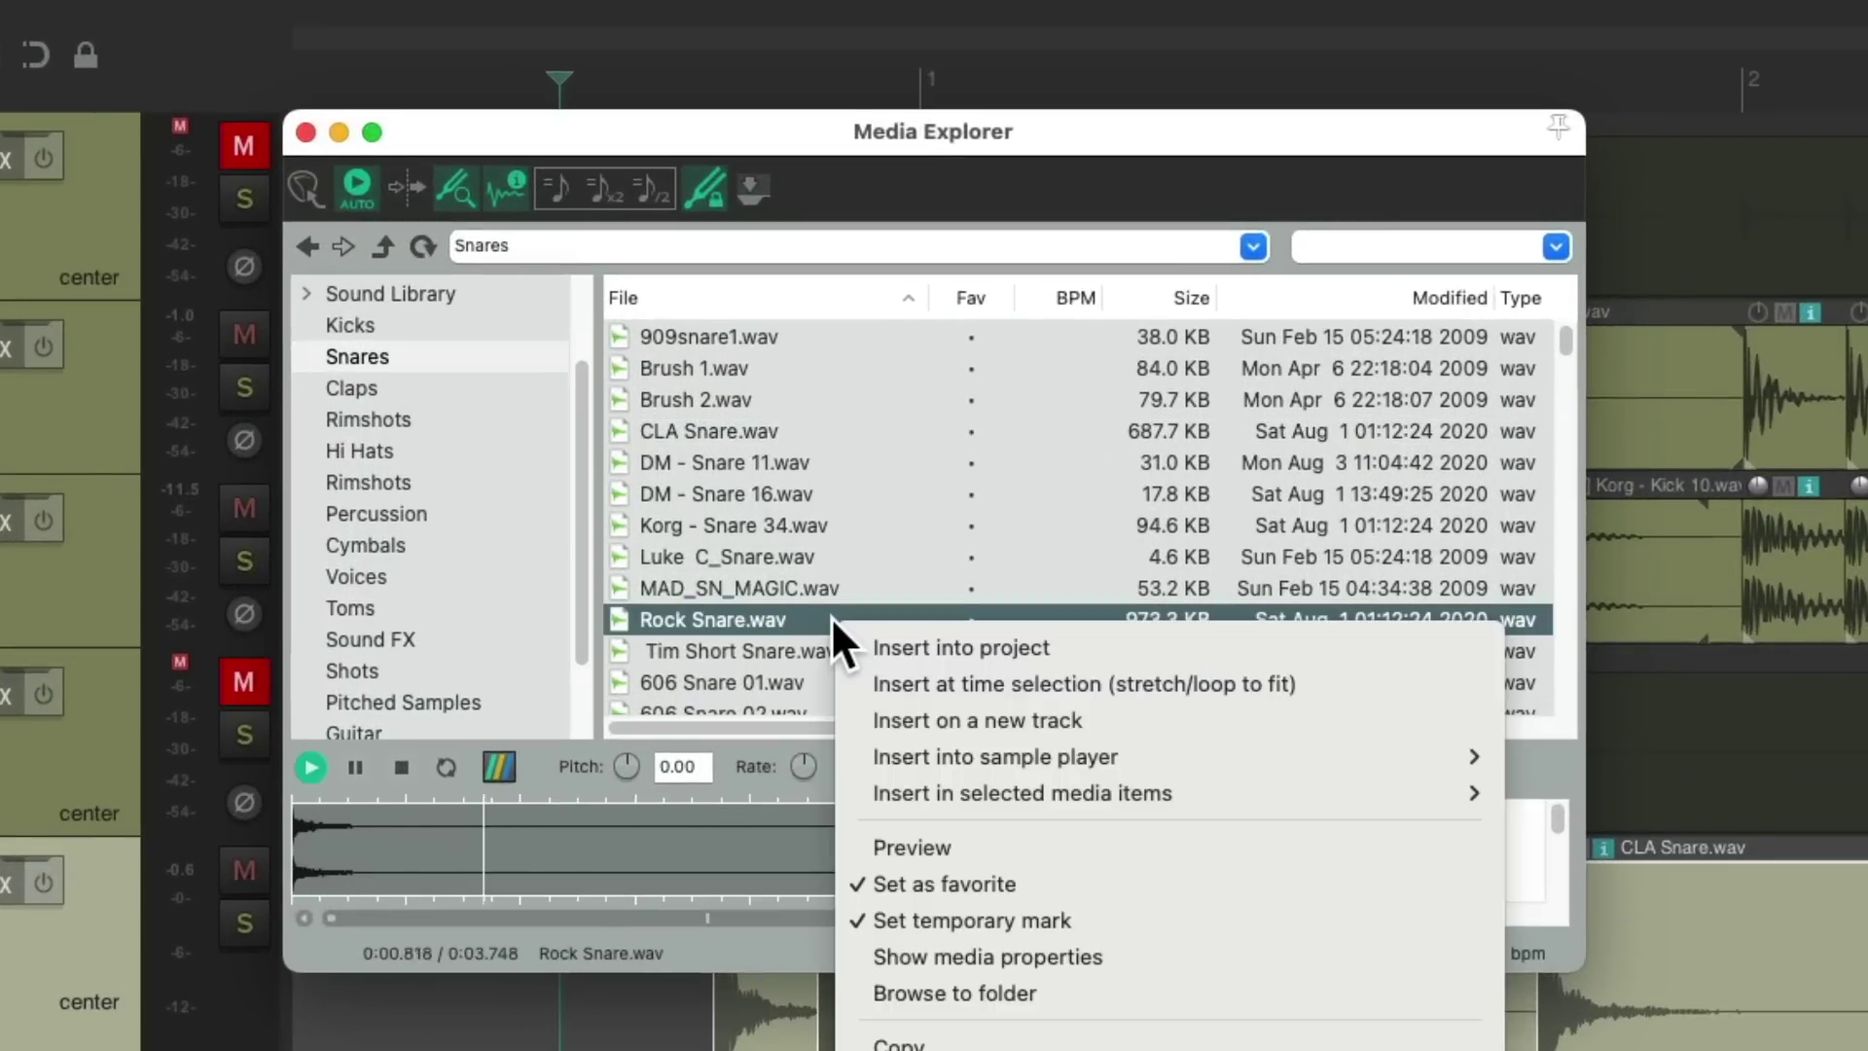
{"action": "mouse_move", "coordinate": [901, 796]}
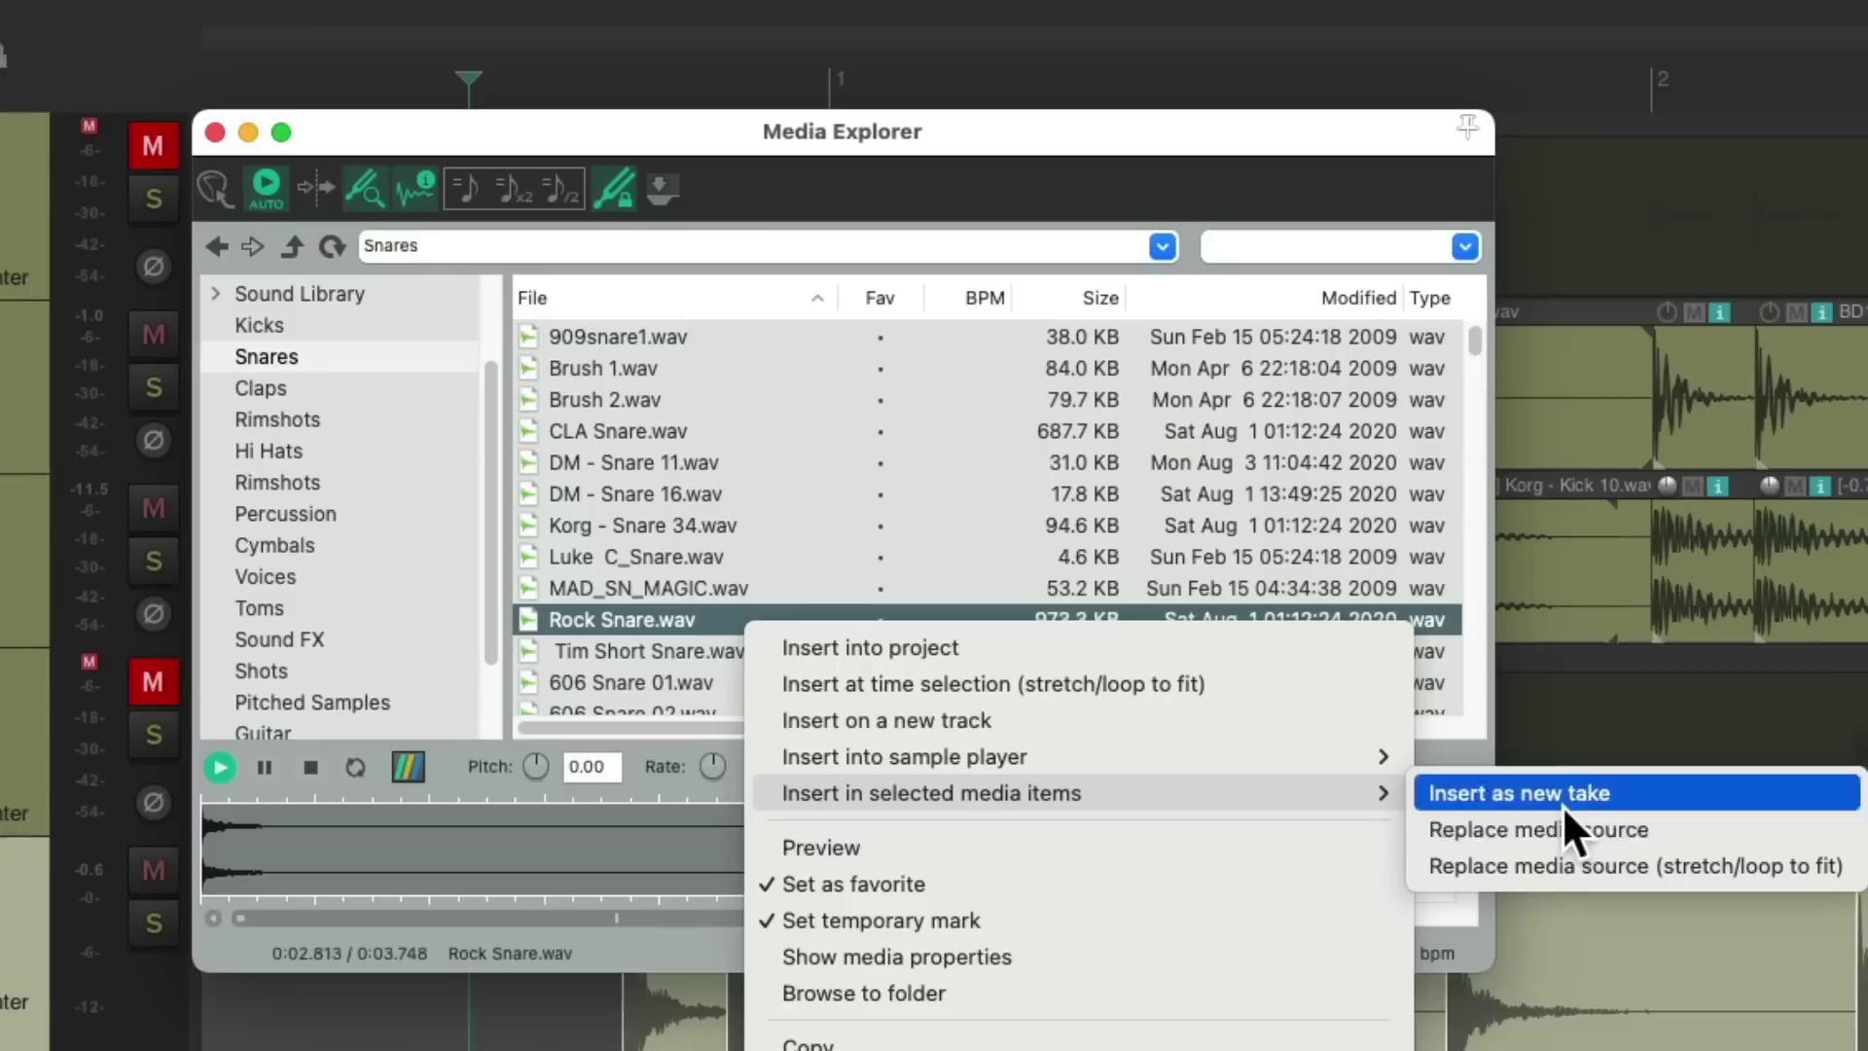
{"action": "left_click", "coordinate": [1665, 829]}
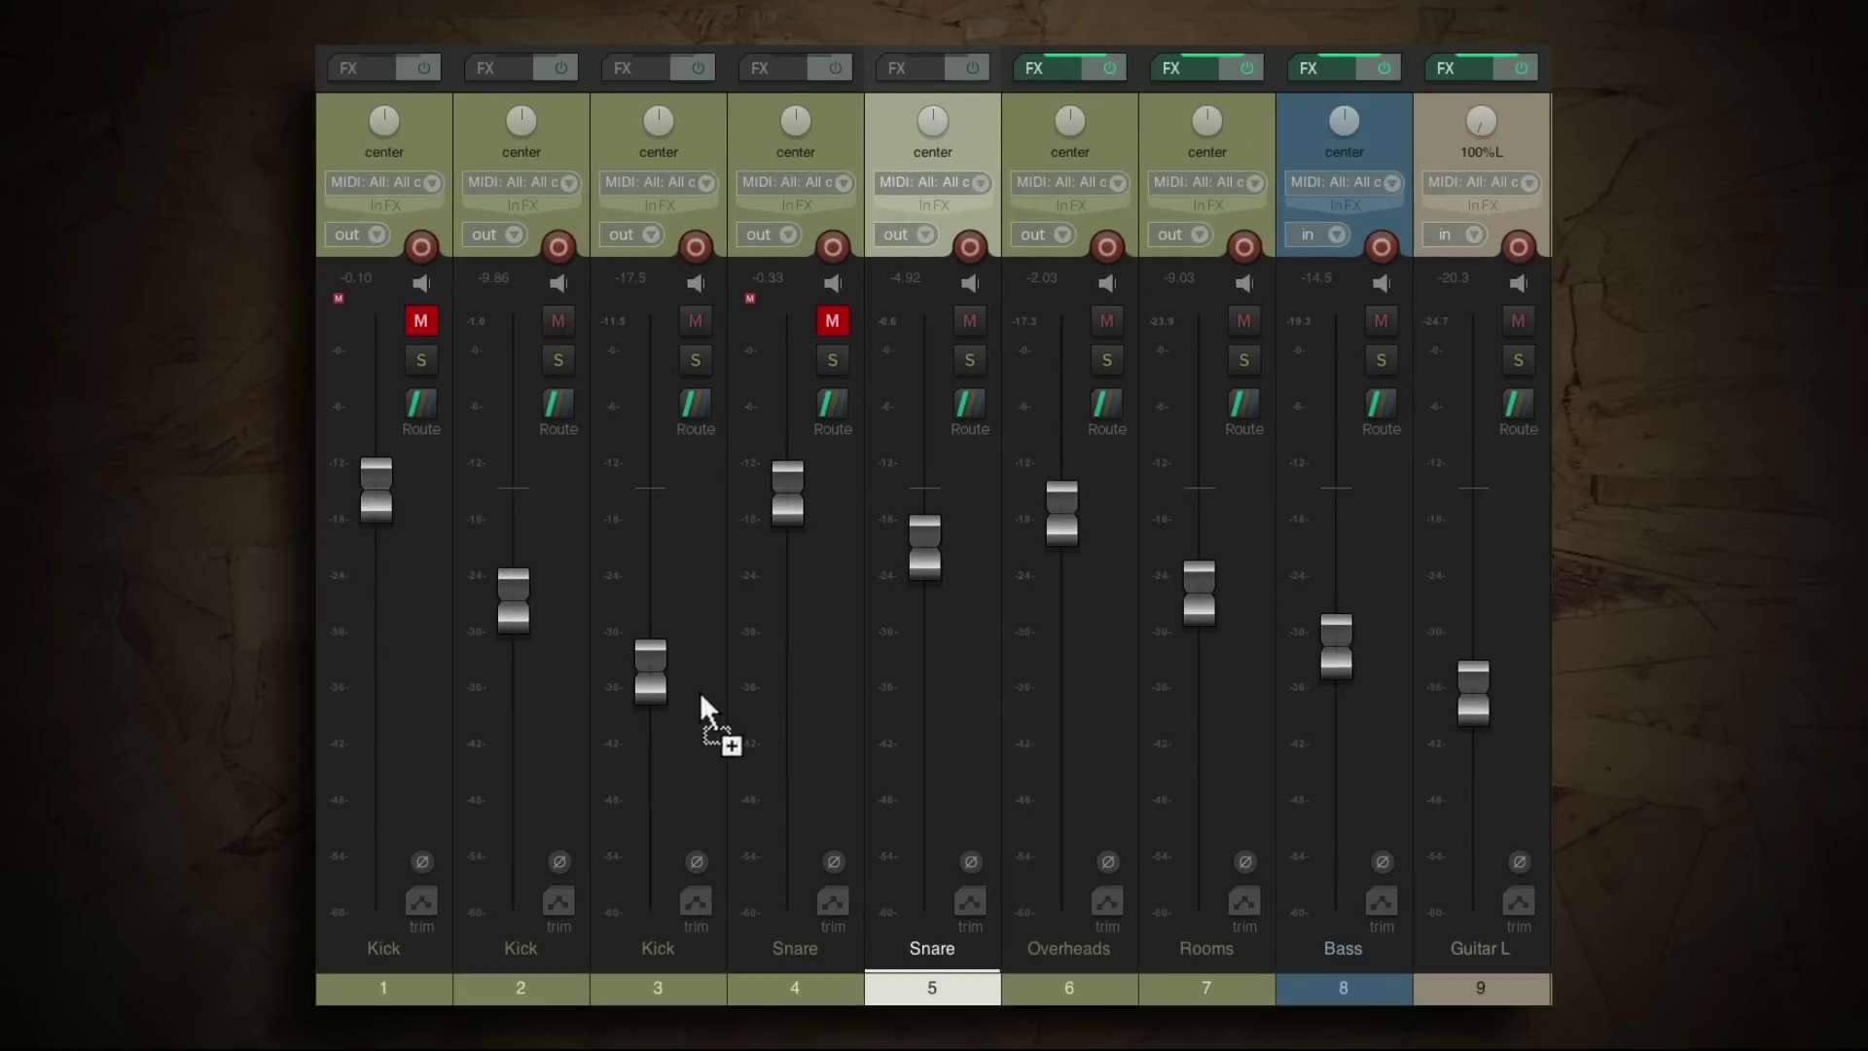
Play back, soloing the two Snare channels in turn while lowering the Rock Snare layer.
{"action": "key", "text": "space"}
{"action": "left_click_drag", "start_coordinate": [919, 552], "coordinate": [907, 566]}
{"action": "key", "text": "space"}
{"action": "left_click", "coordinate": [968, 362]}
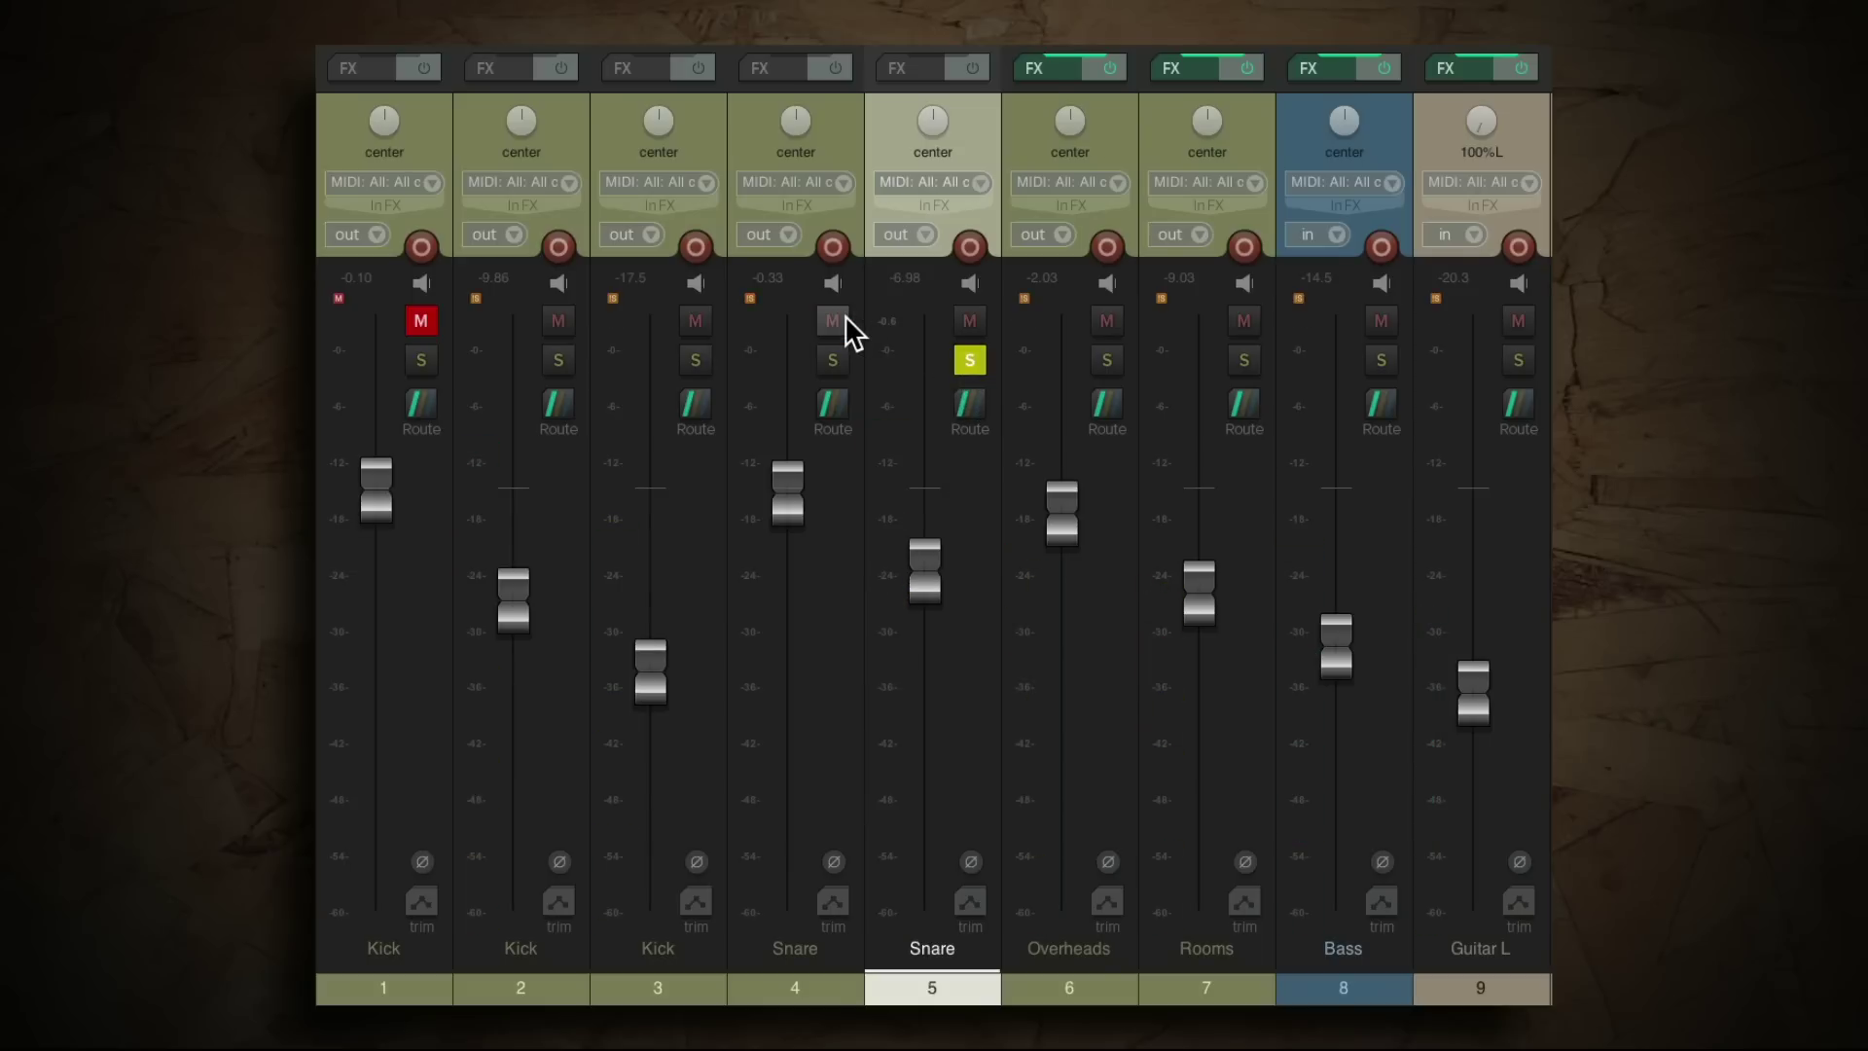
{"action": "left_click", "coordinate": [971, 362]}
{"action": "key", "text": "space"}
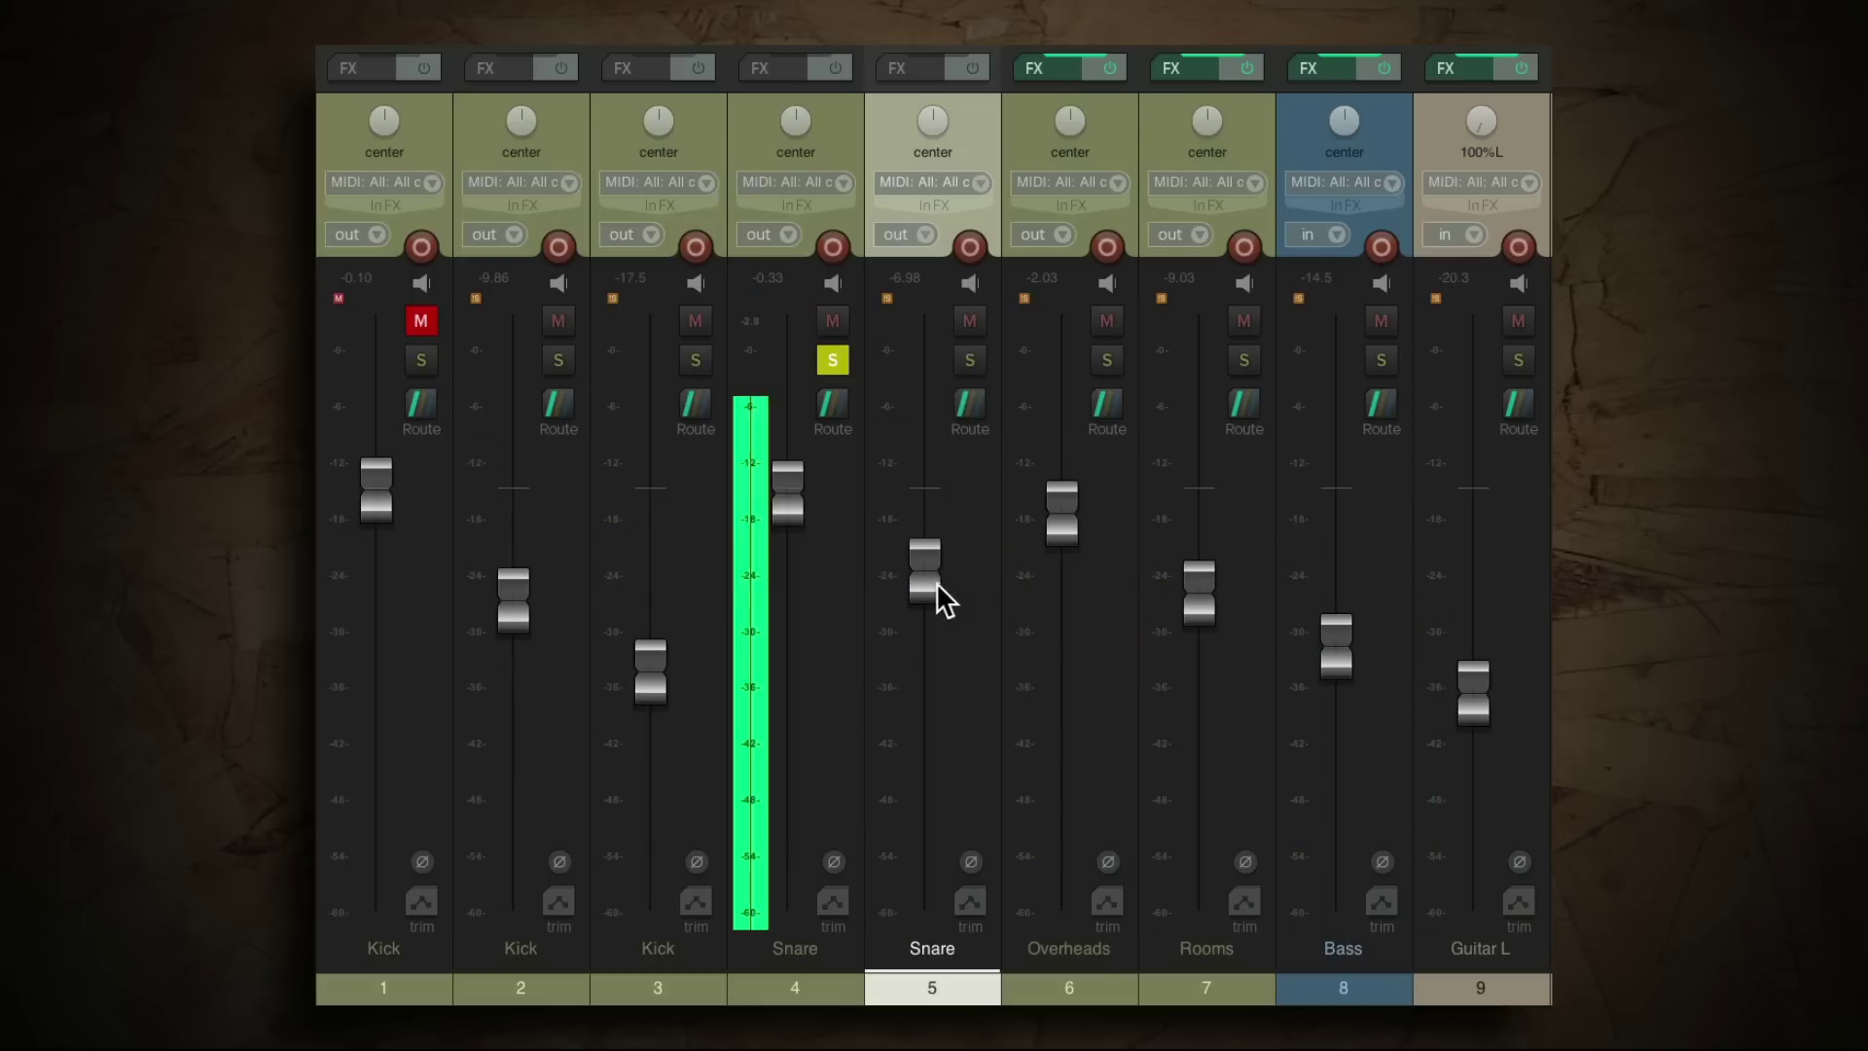
{"action": "mouse_move", "coordinate": [930, 590]}
{"action": "left_mouse_down"}
{"action": "mouse_move", "coordinate": [907, 743]}
{"action": "mouse_move", "coordinate": [922, 609]}
{"action": "left_mouse_up"}
{"action": "left_click", "coordinate": [967, 362]}
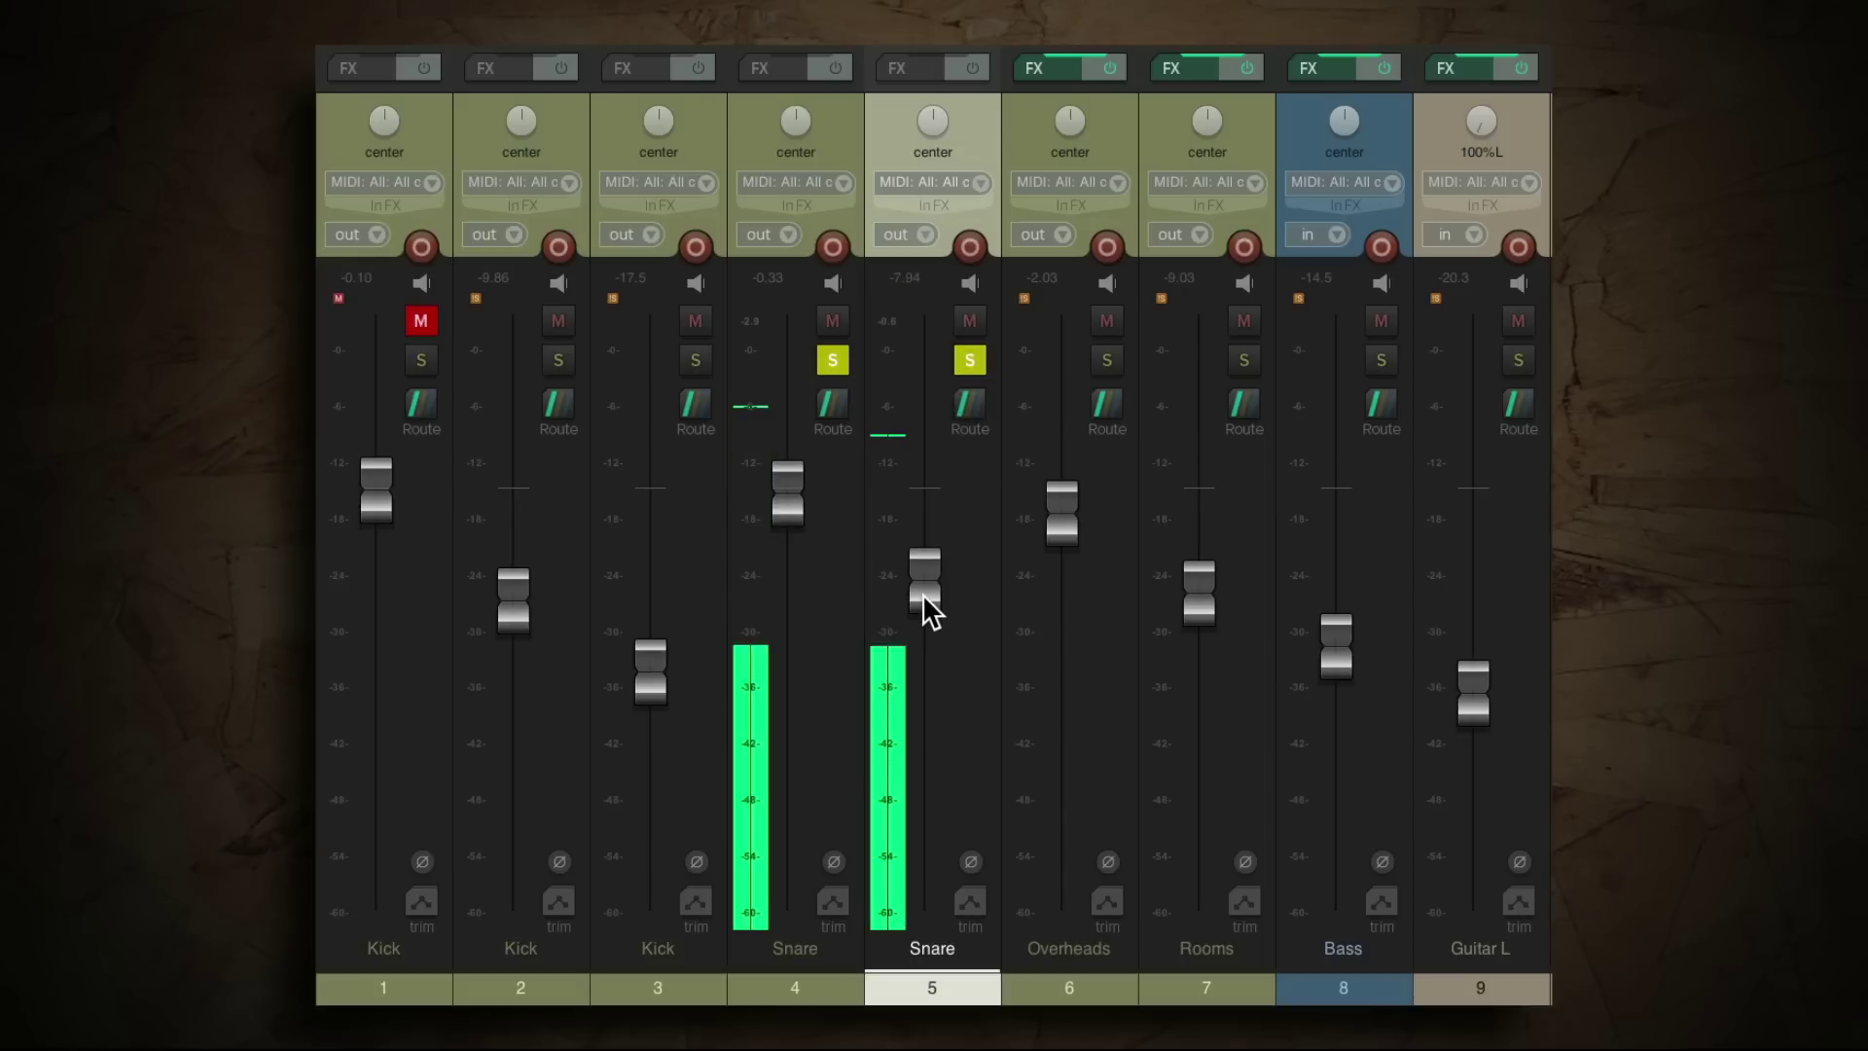
{"action": "left_click", "coordinate": [971, 360]}
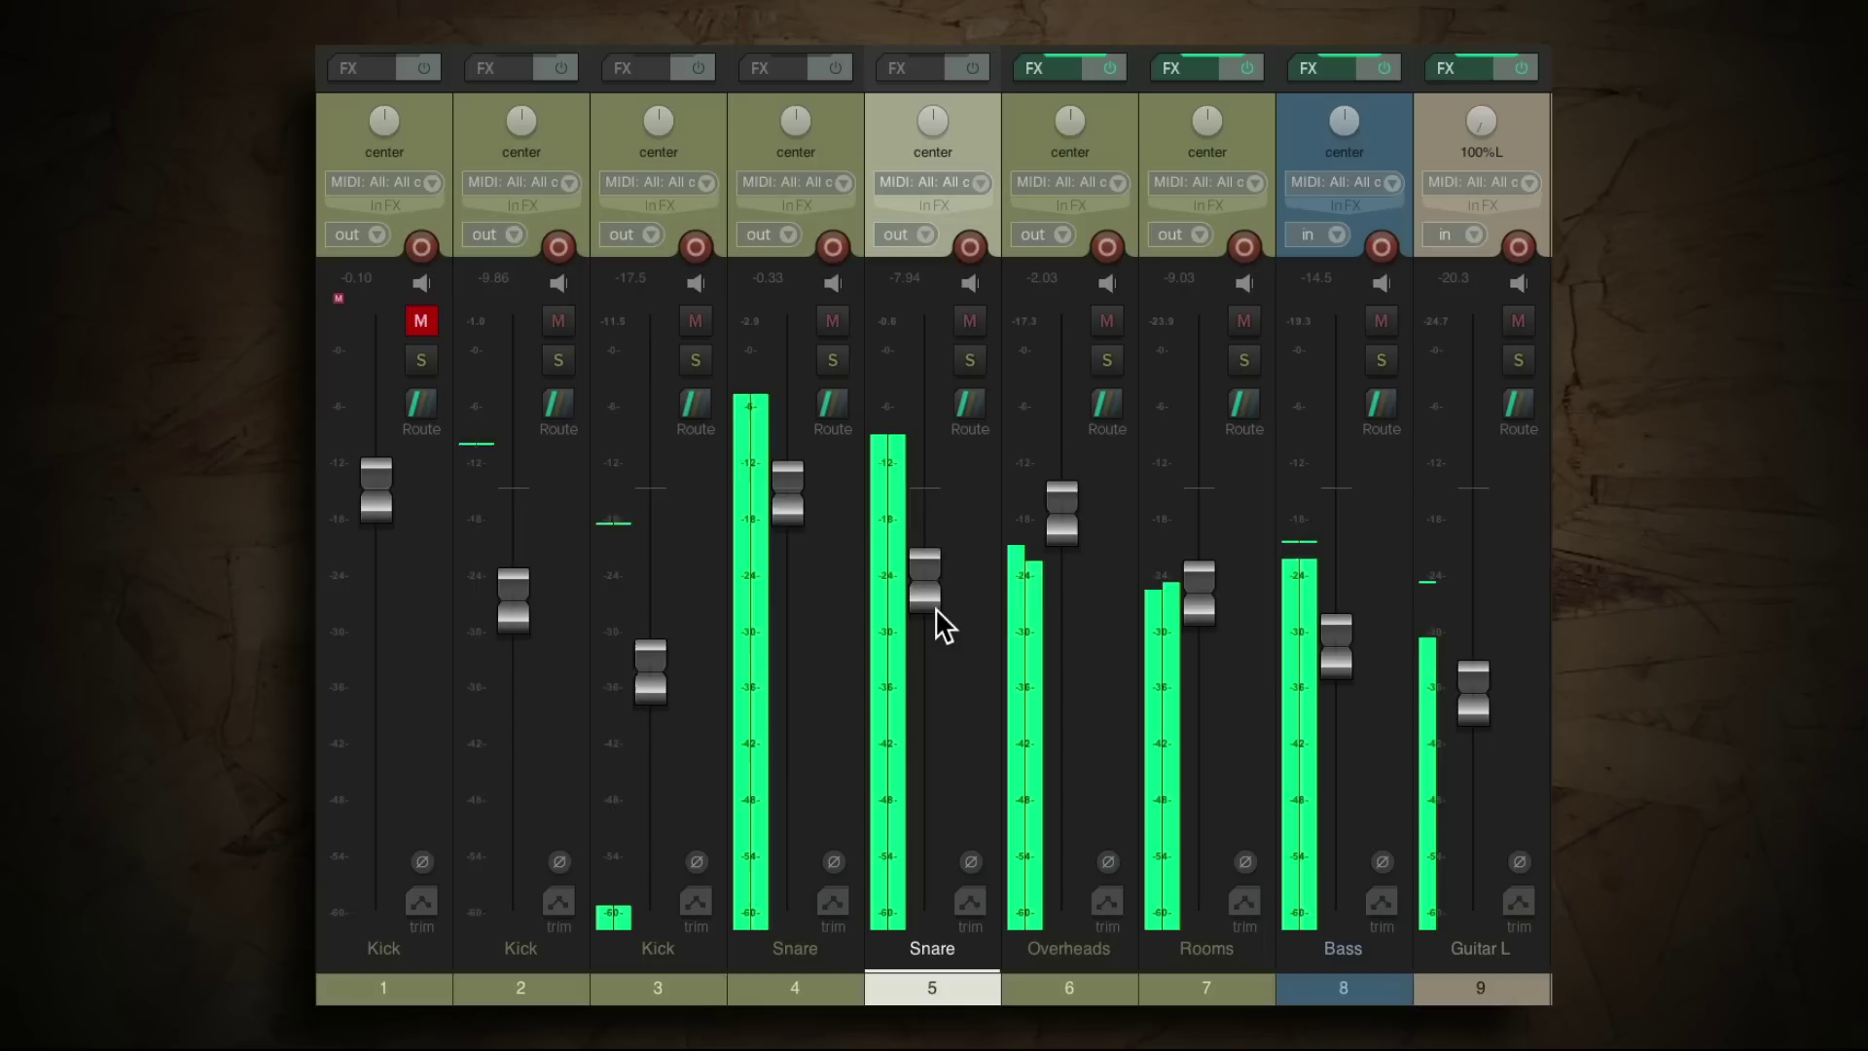
{"action": "left_click_drag", "start_coordinate": [934, 607], "coordinate": [931, 617]}
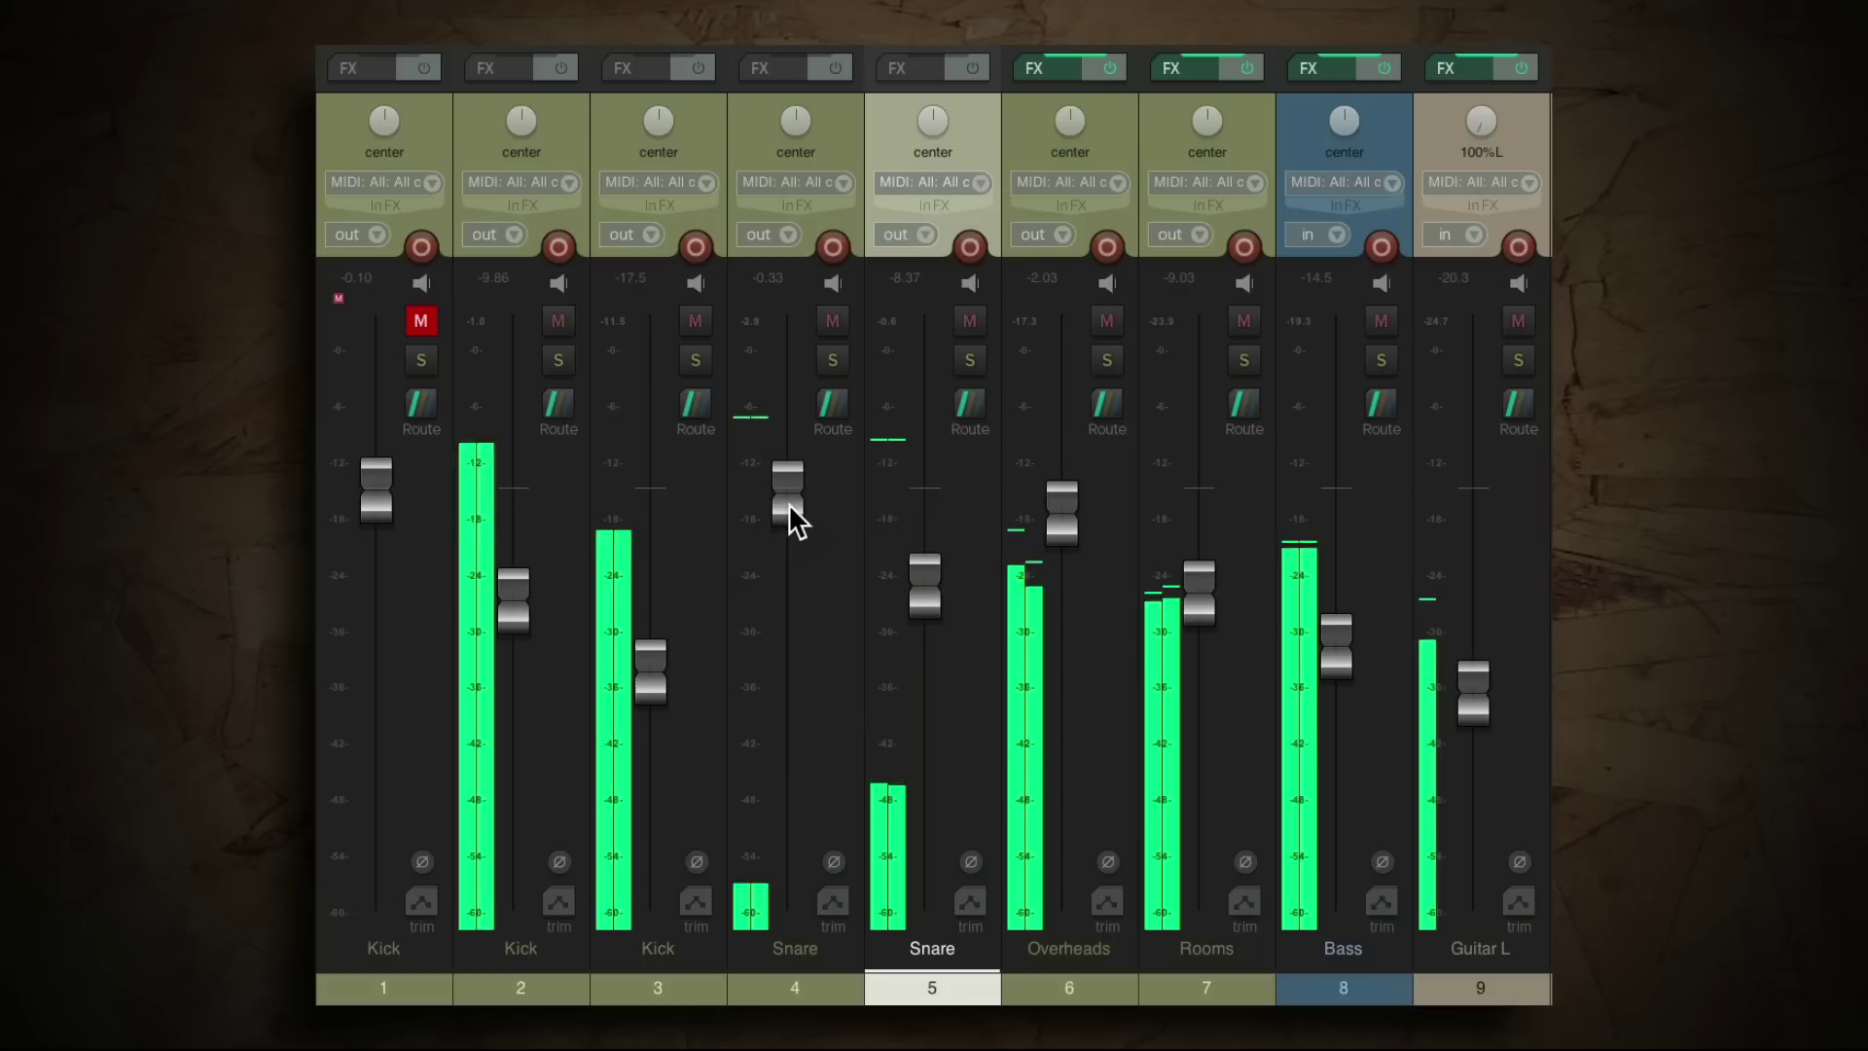
Trim the Snare faders to -0.80 and -6.92 dB and the Kicks to -9.08 and -18.4 dB.
{"action": "left_click_drag", "start_coordinate": [792, 516], "coordinate": [792, 526]}
{"action": "left_click_drag", "start_coordinate": [651, 669], "coordinate": [652, 675]}
{"action": "left_click_drag", "start_coordinate": [504, 619], "coordinate": [510, 592]}
{"action": "left_click_drag", "start_coordinate": [638, 670], "coordinate": [654, 674]}
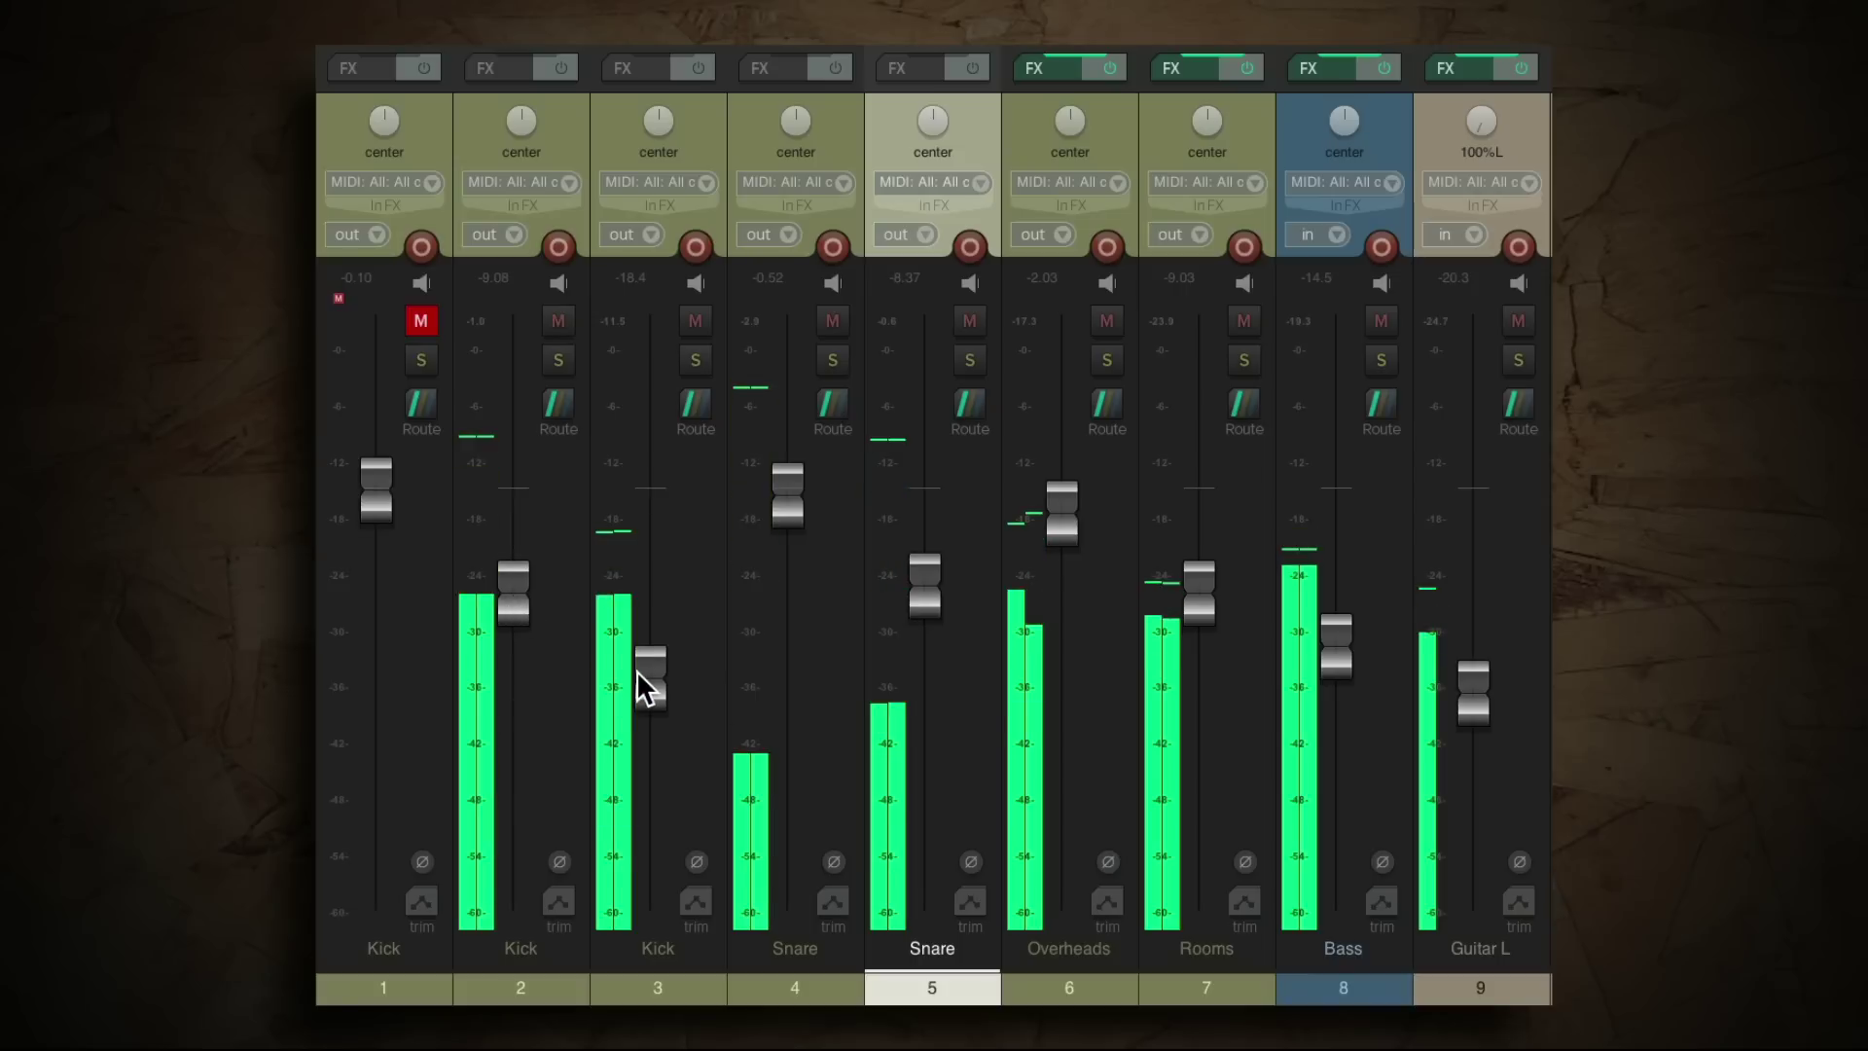
{"action": "left_click_drag", "start_coordinate": [934, 590], "coordinate": [929, 610]}
{"action": "left_click_drag", "start_coordinate": [792, 518], "coordinate": [788, 508]}
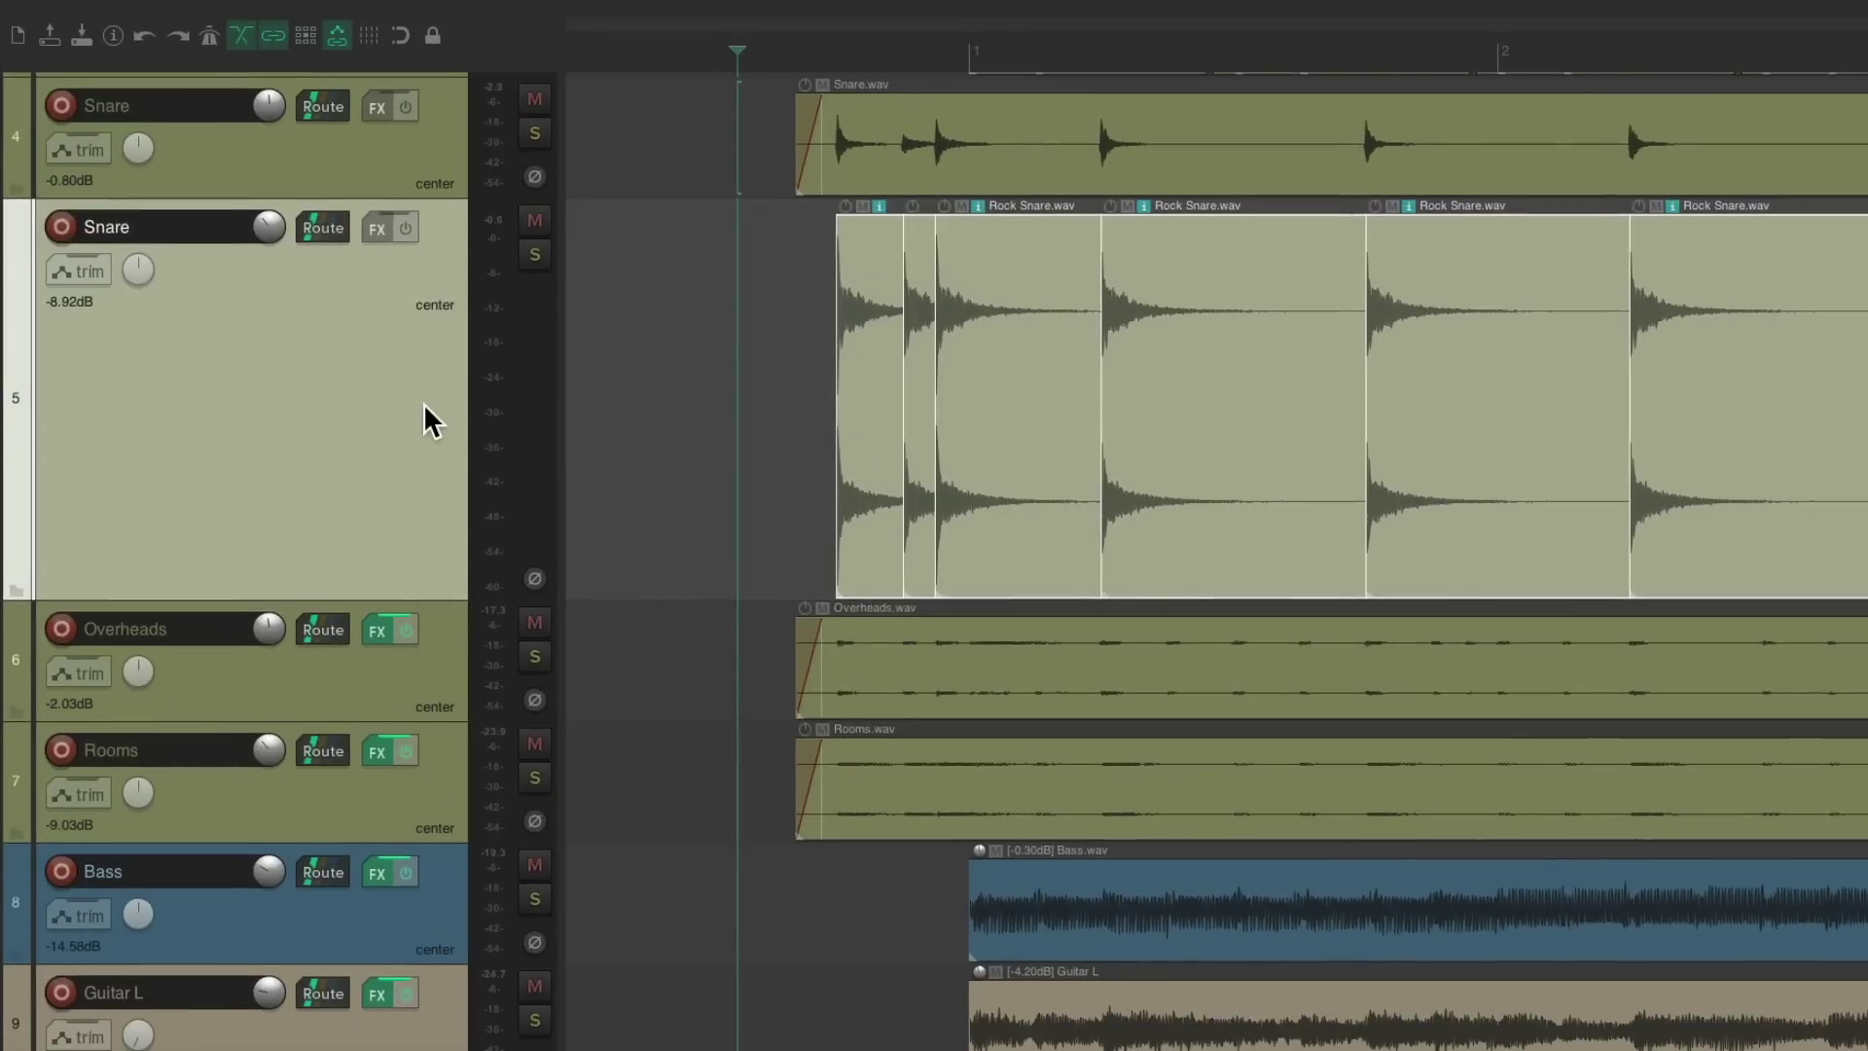
Duplicate the Rock Snare track and keep only the copy's items selected.
{"action": "right_click", "coordinate": [425, 406]}
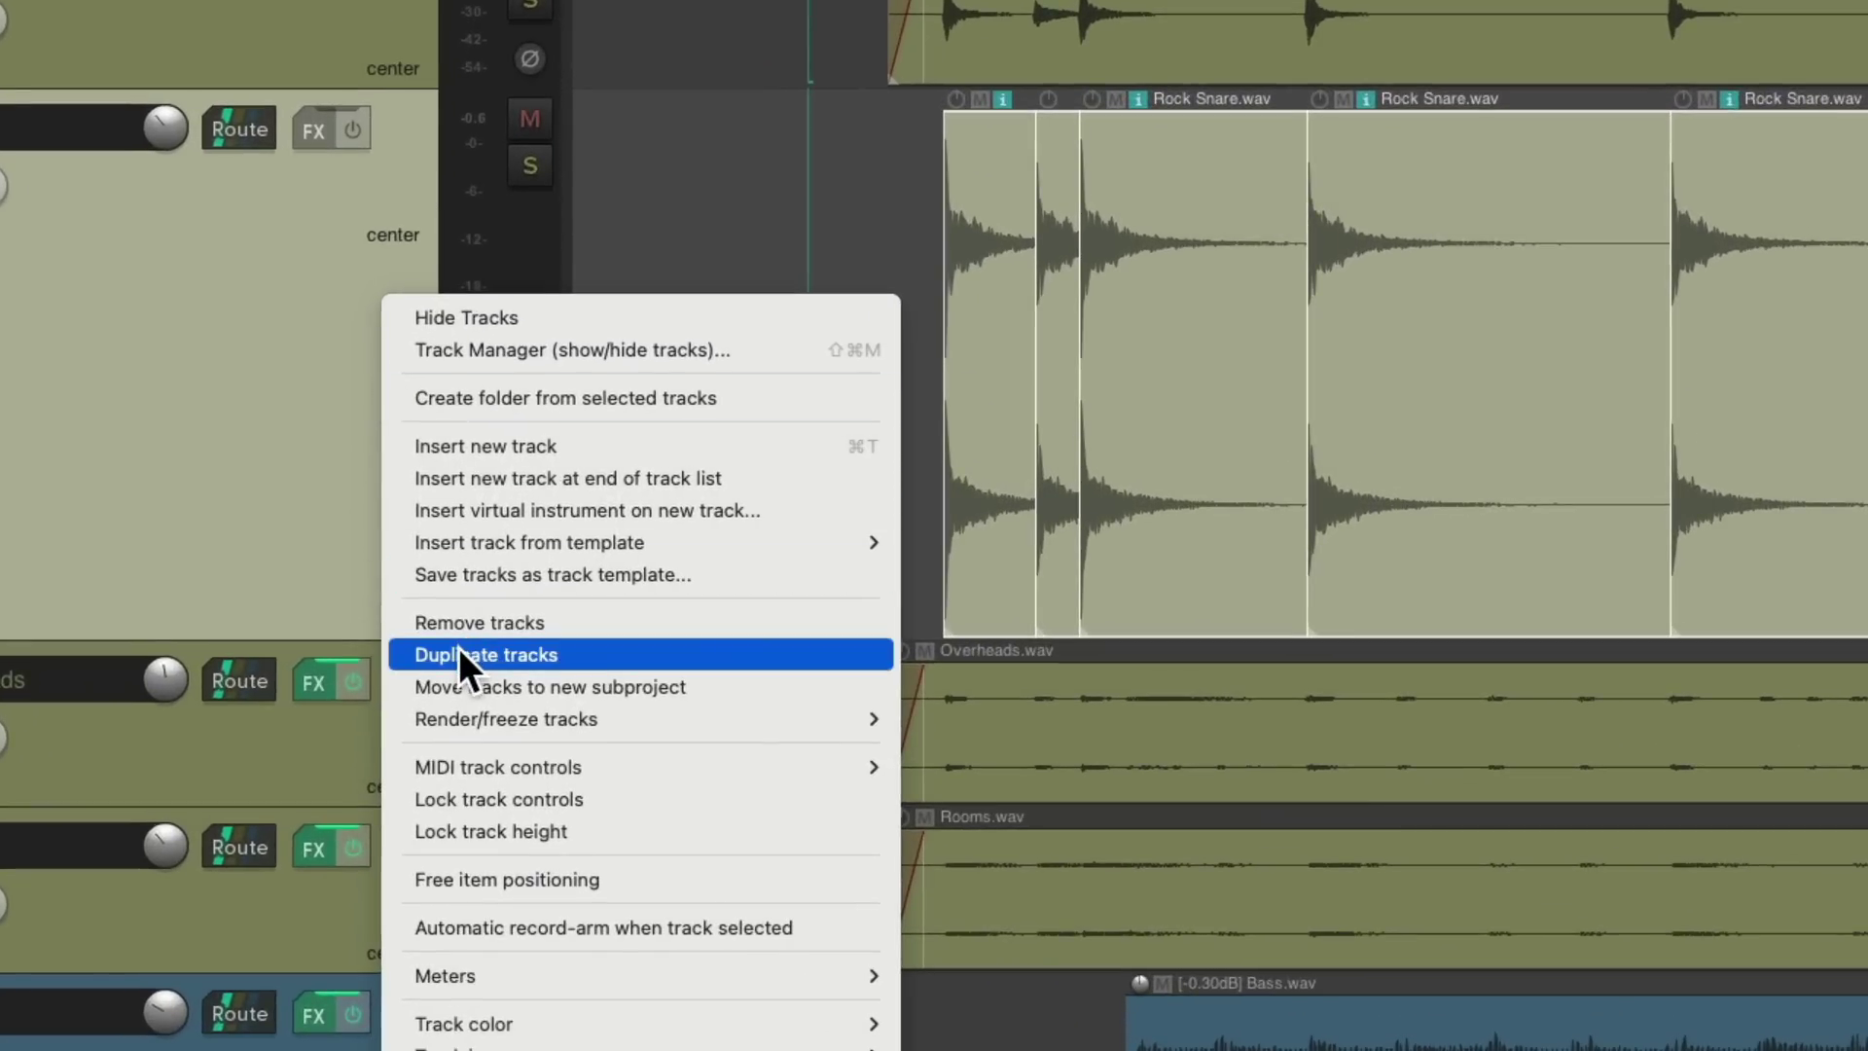
{"action": "left_click", "coordinate": [458, 654]}
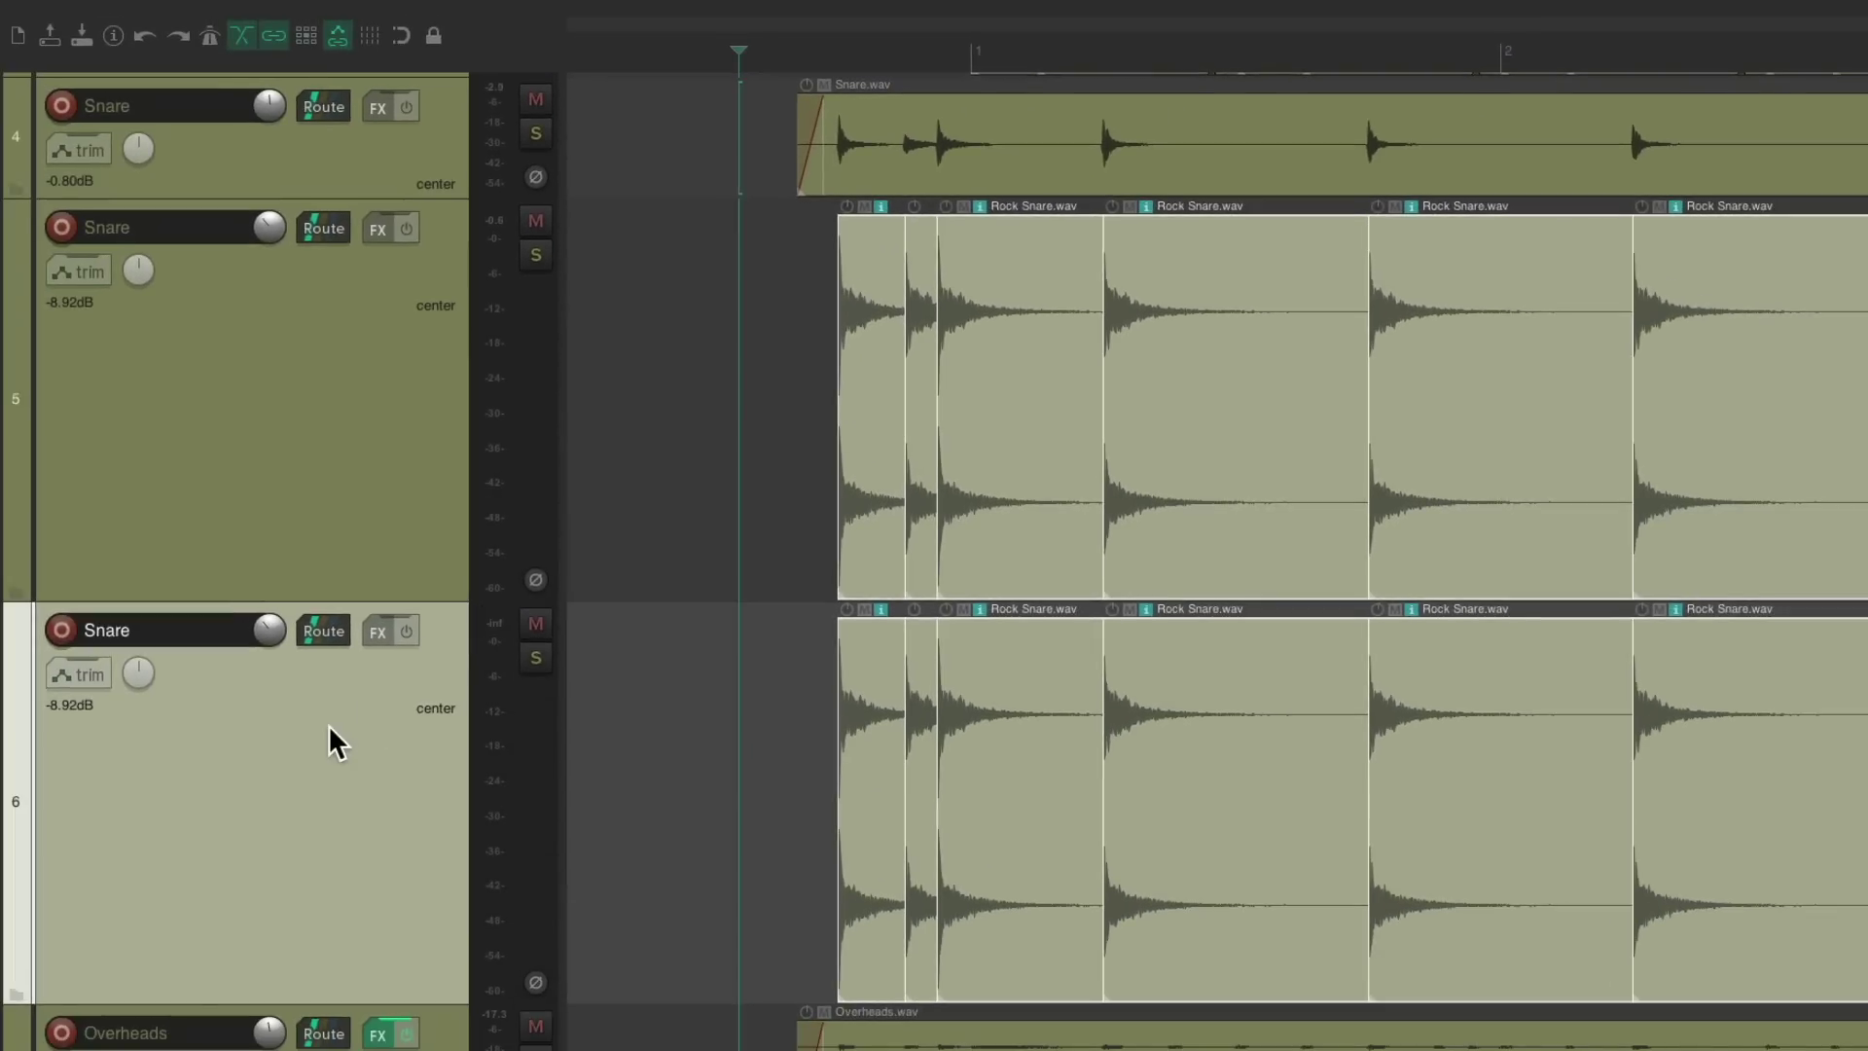
{"action": "left_click", "coordinate": [342, 728]}
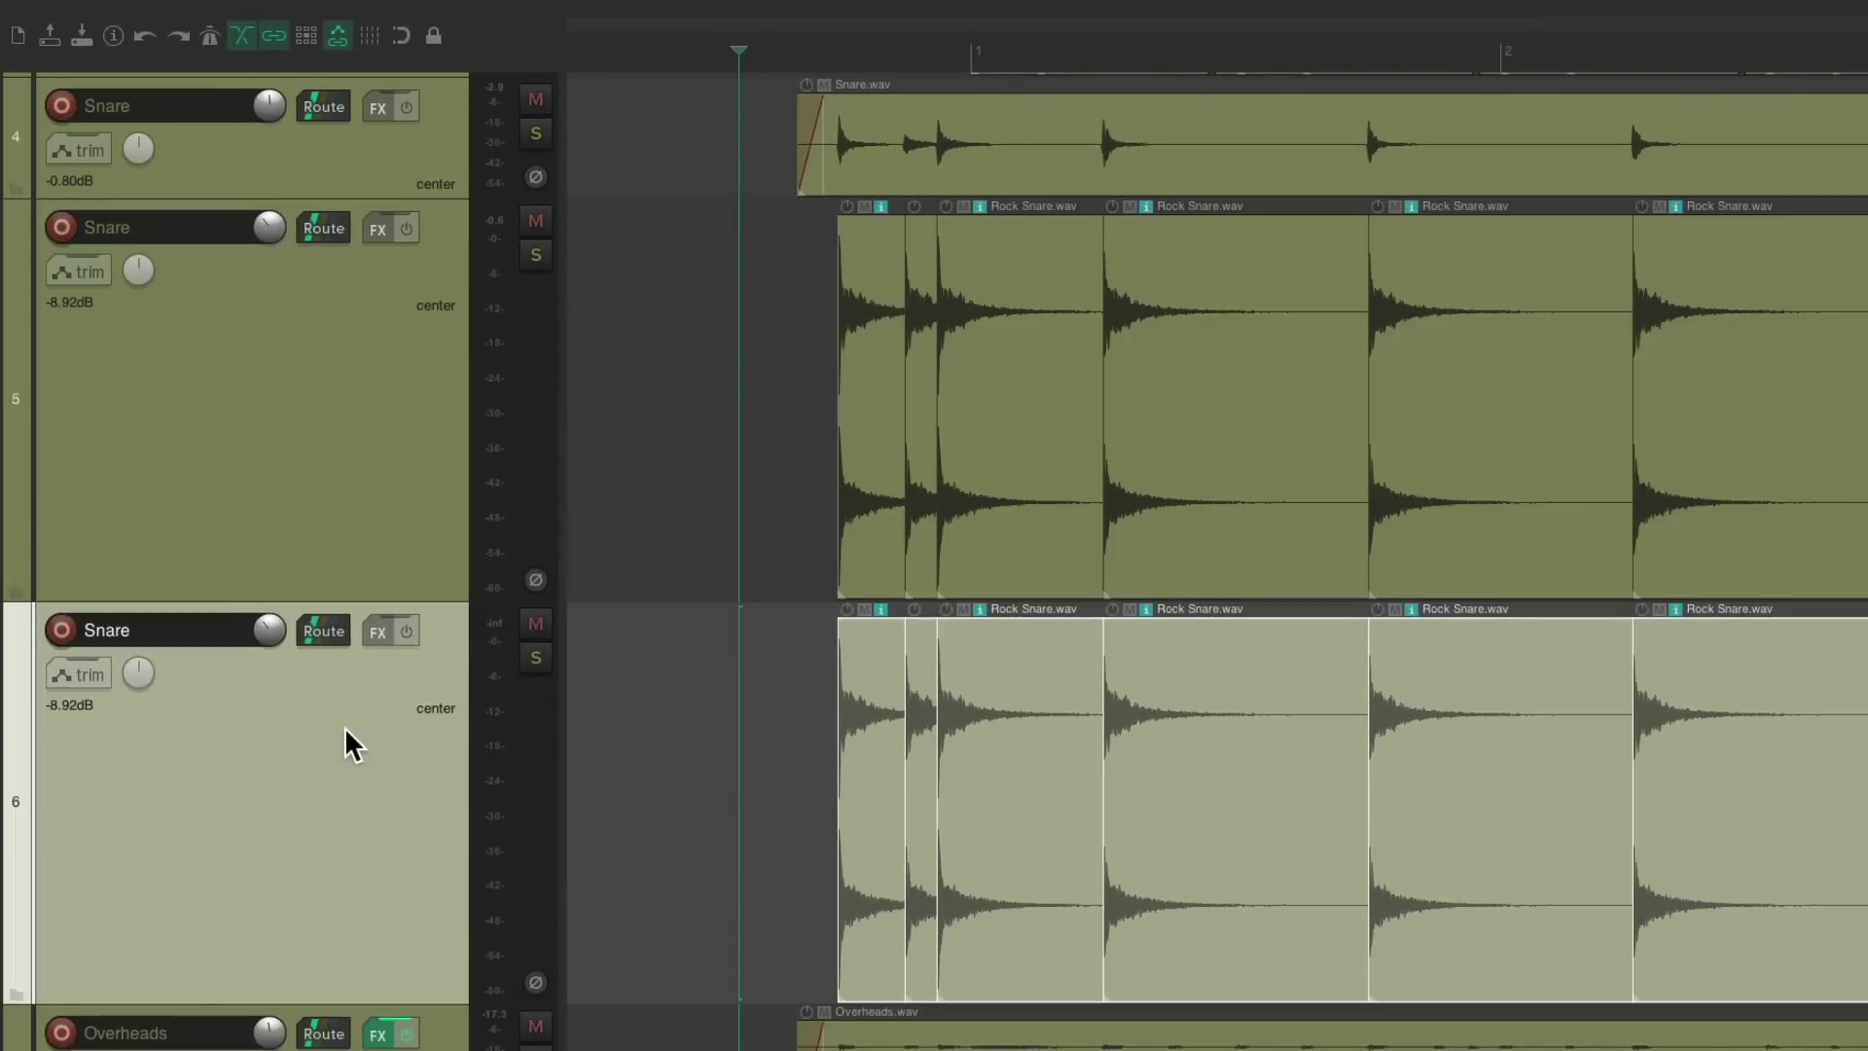
Replace the copy's items with MAD_SN_MAGIC.wav from Media Explorer.
{"action": "key", "text": "super+alt+x"}
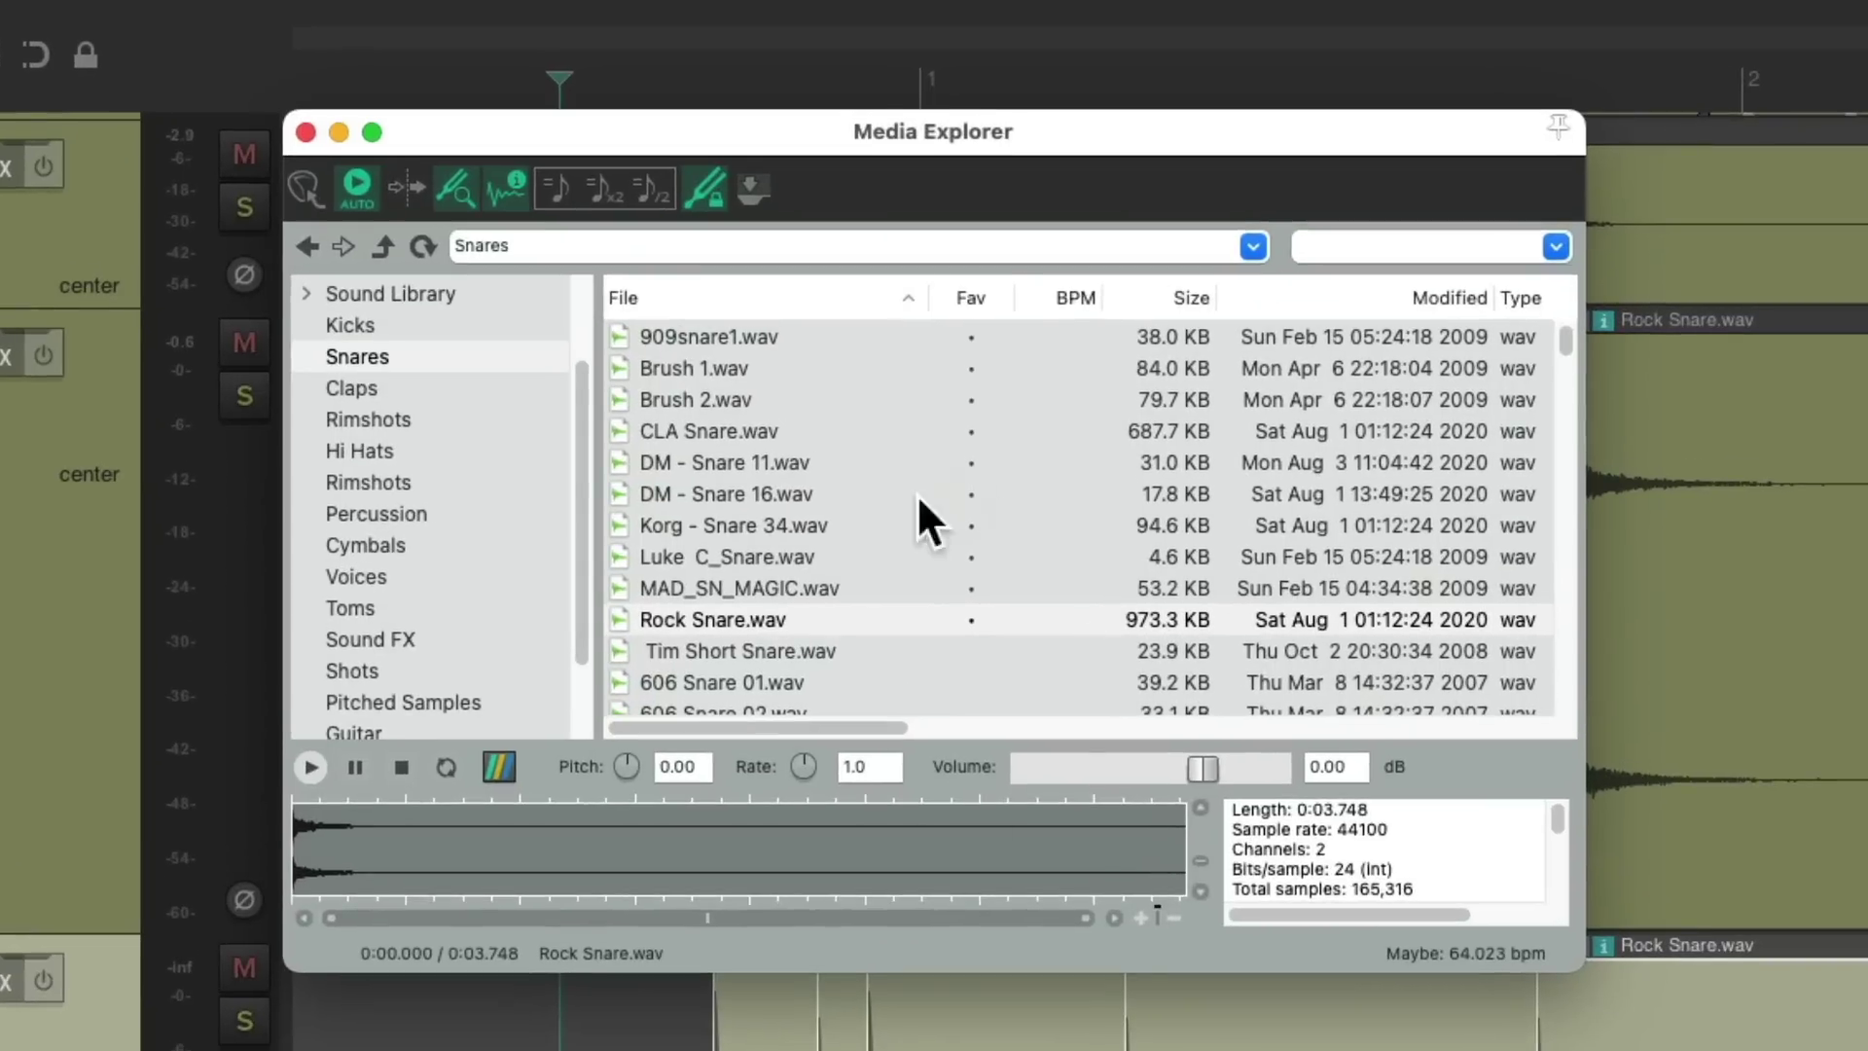
{"action": "left_click", "coordinate": [874, 587]}
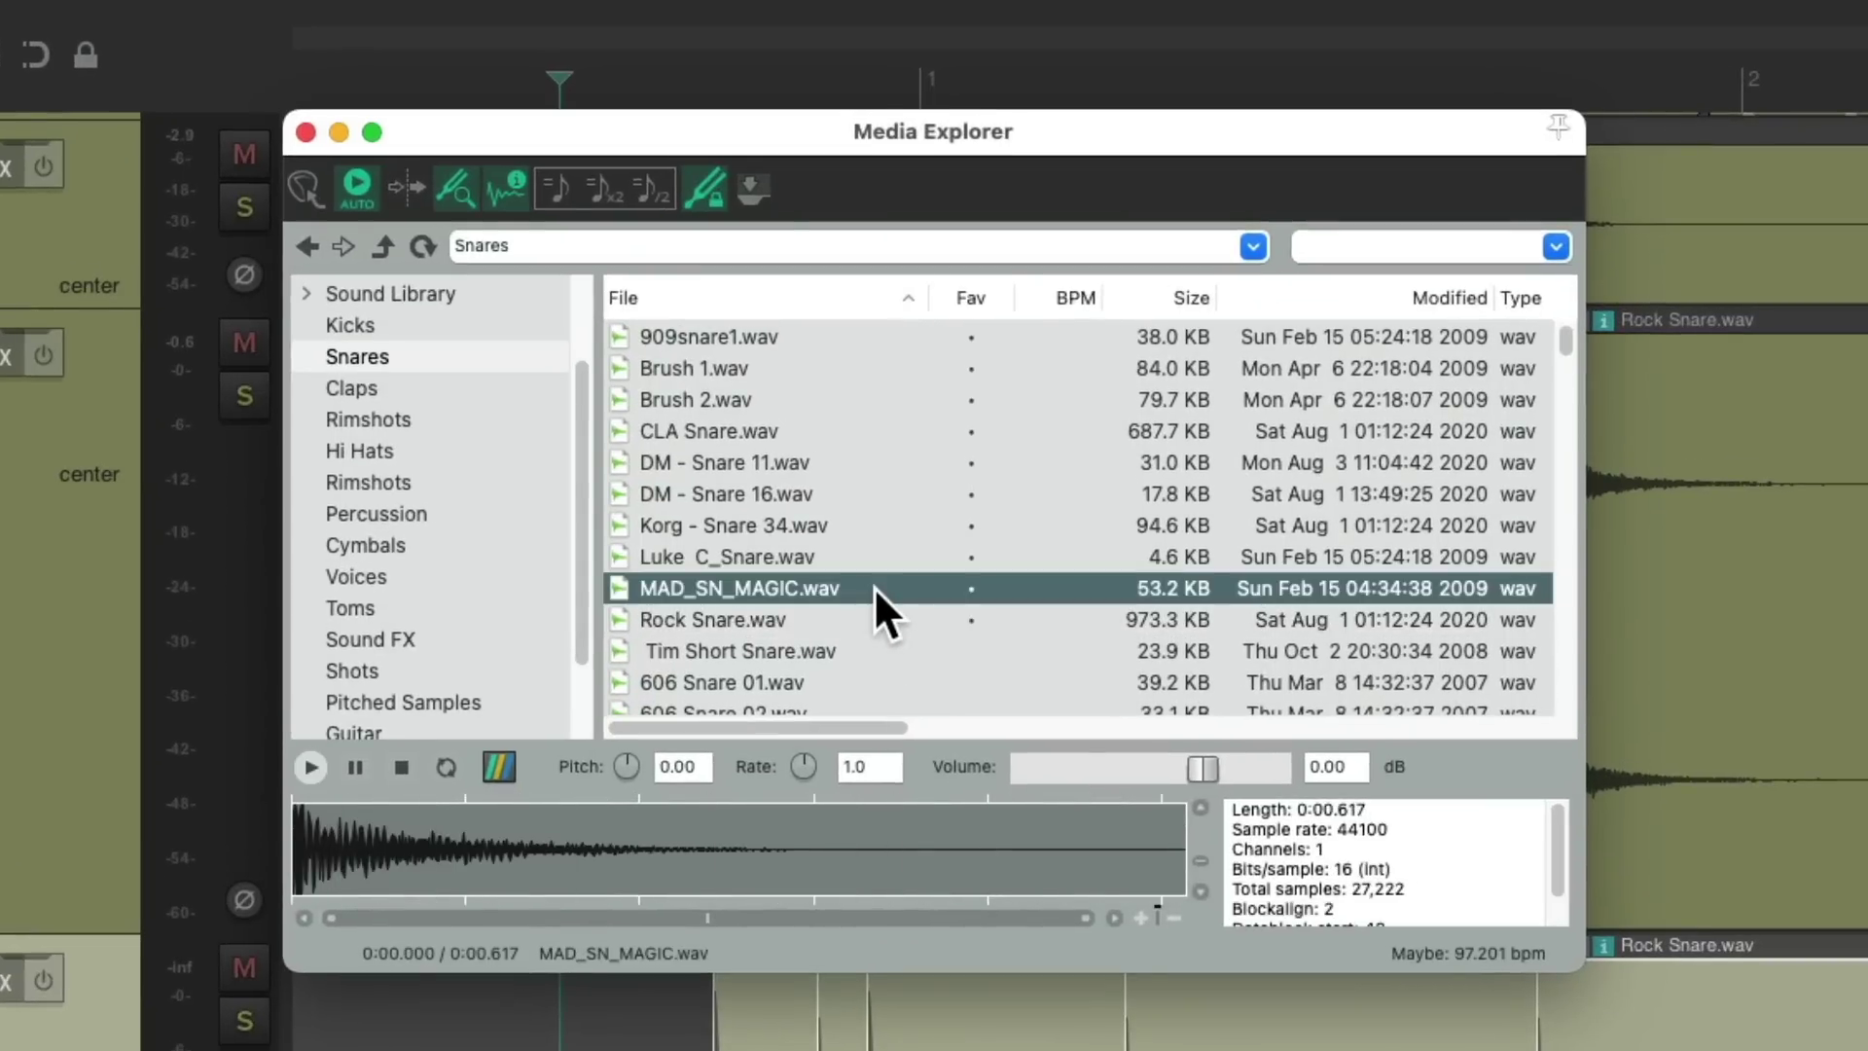
{"action": "right_click", "coordinate": [874, 587]}
{"action": "mouse_move", "coordinate": [891, 767]}
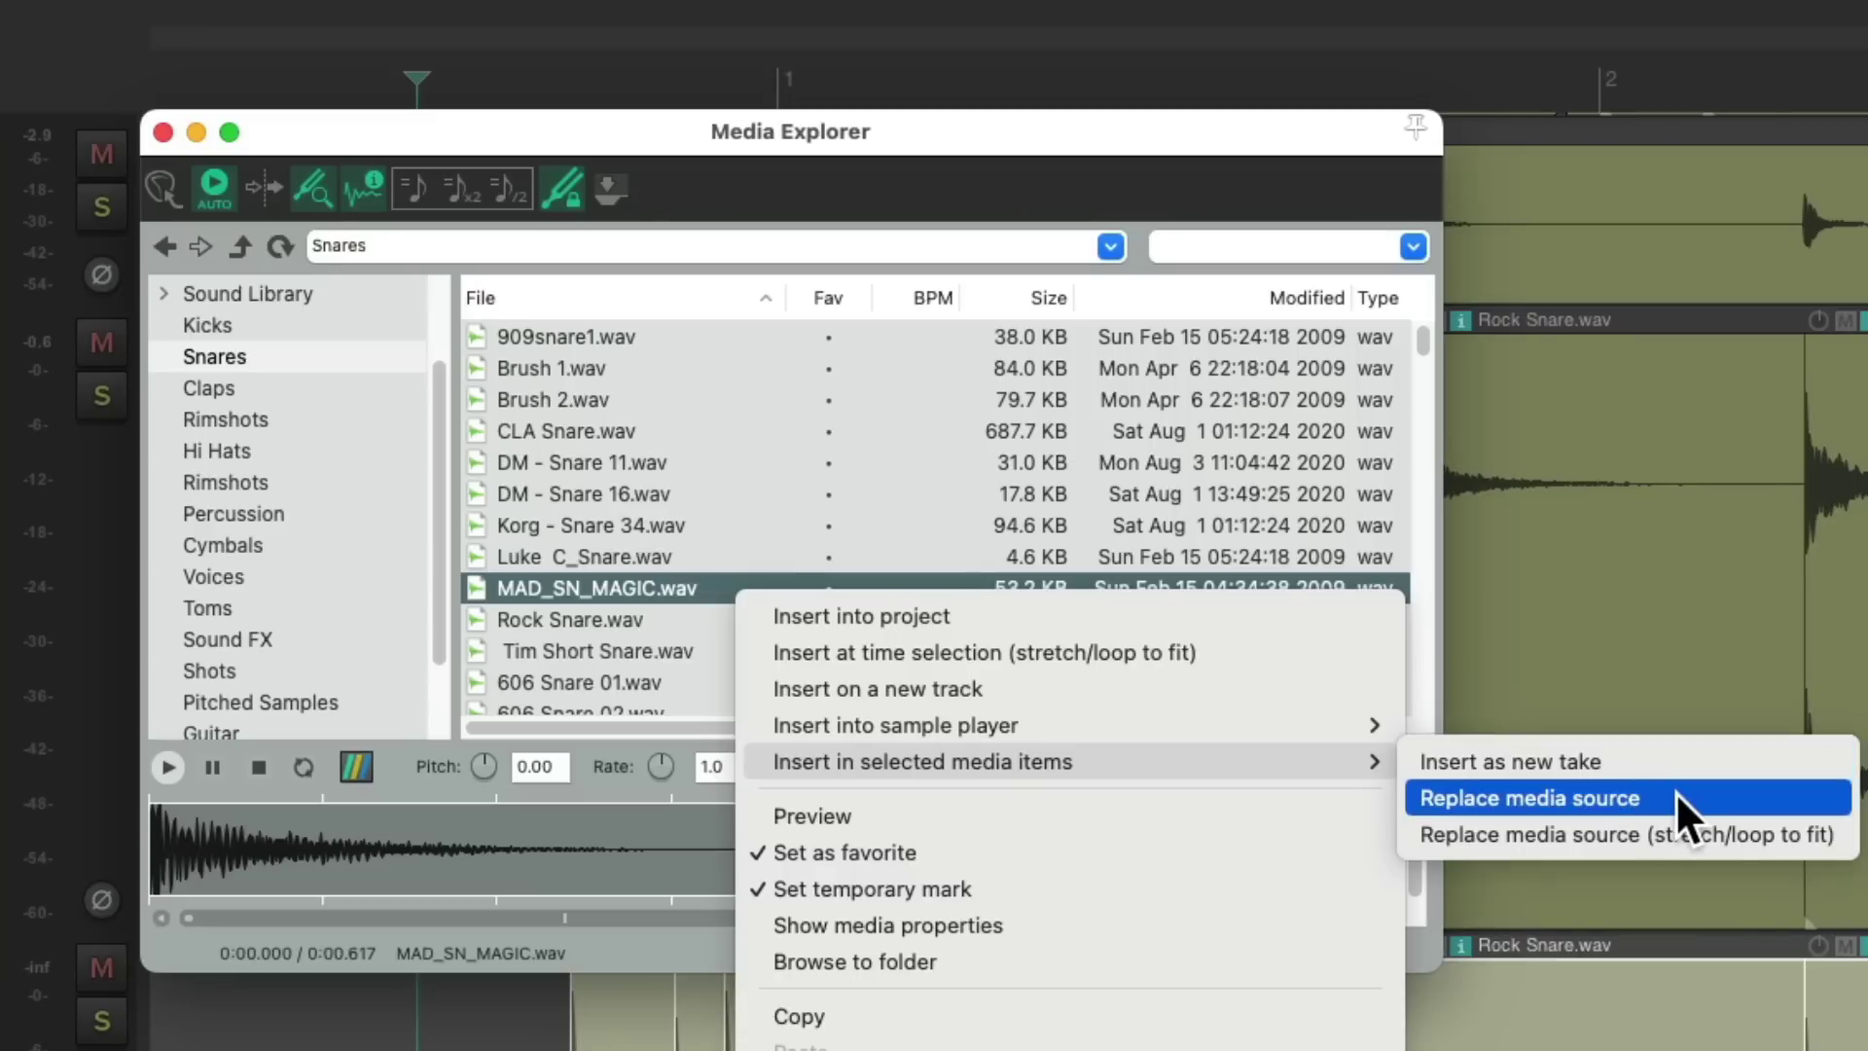
{"action": "left_click", "coordinate": [1675, 798]}
{"action": "key", "text": "super+alt+x"}
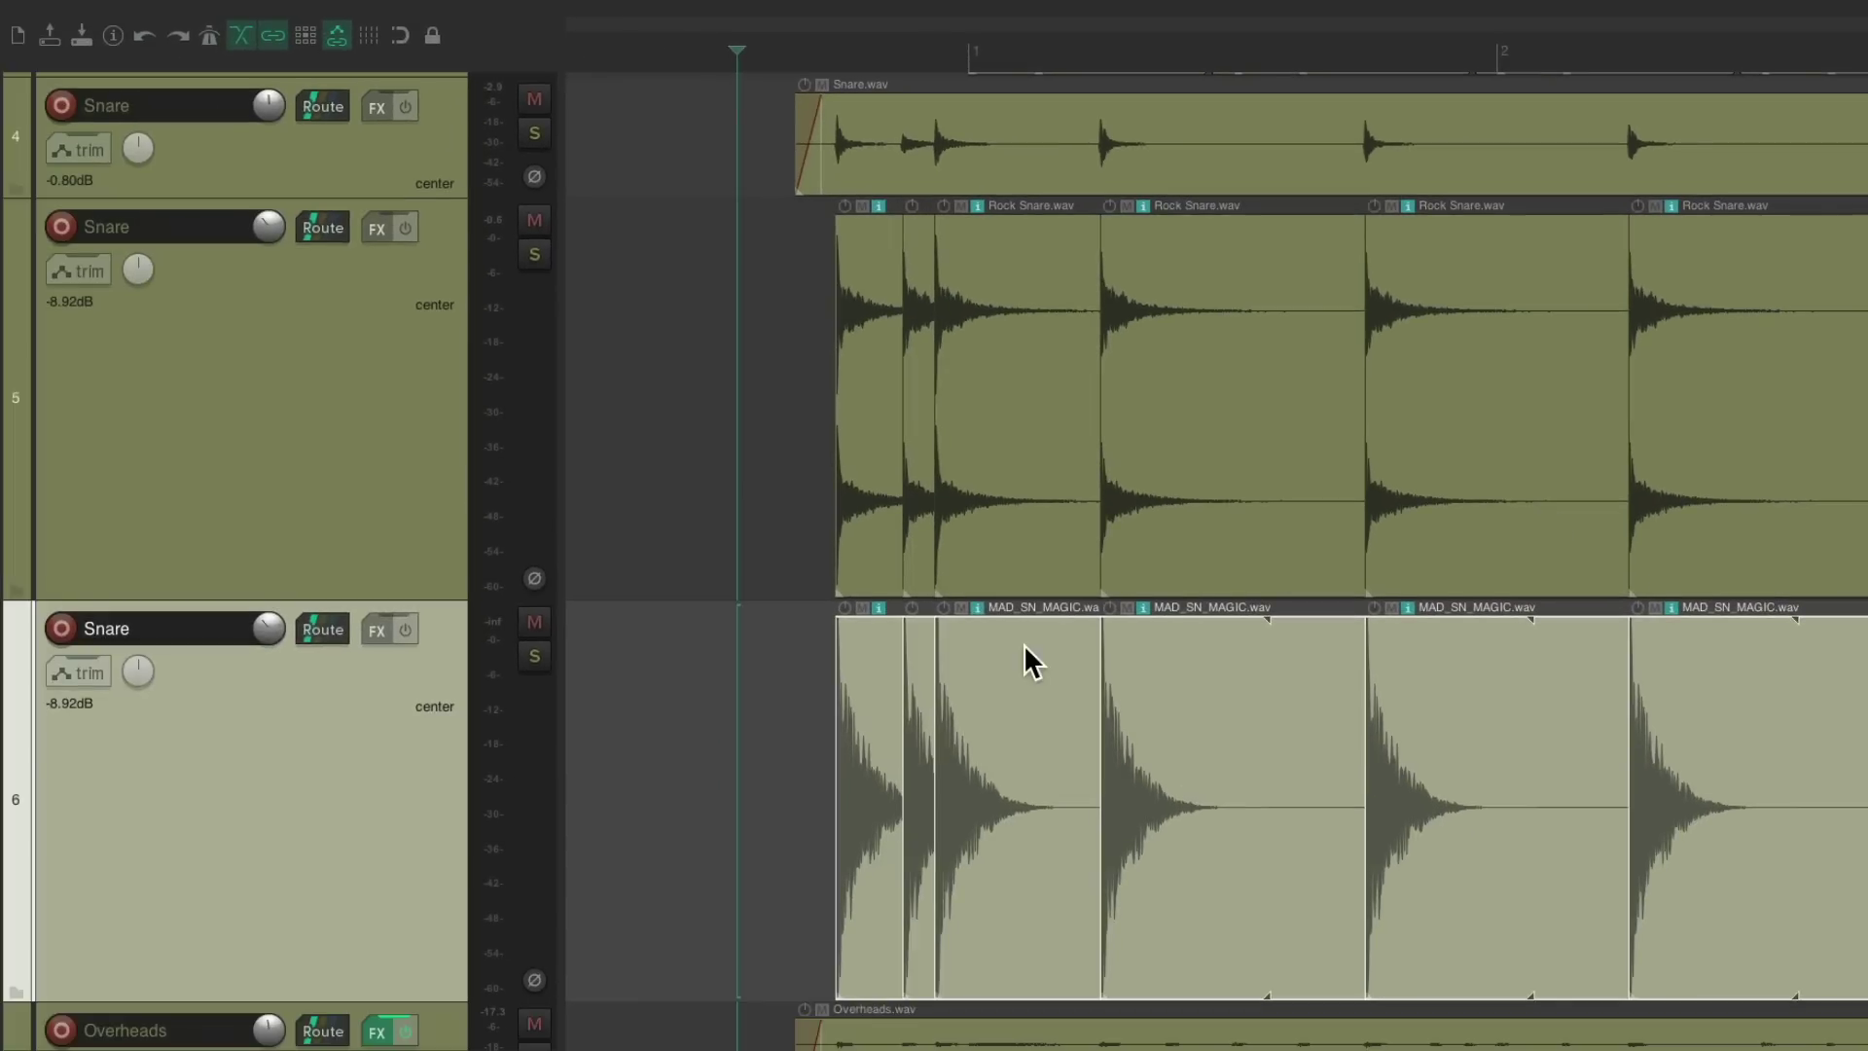
Solo the three snare channels and pull the MAD_SN_MAGIC layer well down.
{"action": "left_click", "coordinate": [335, 355], "text": "ctrl"}
{"action": "key", "text": "Page_Down"}
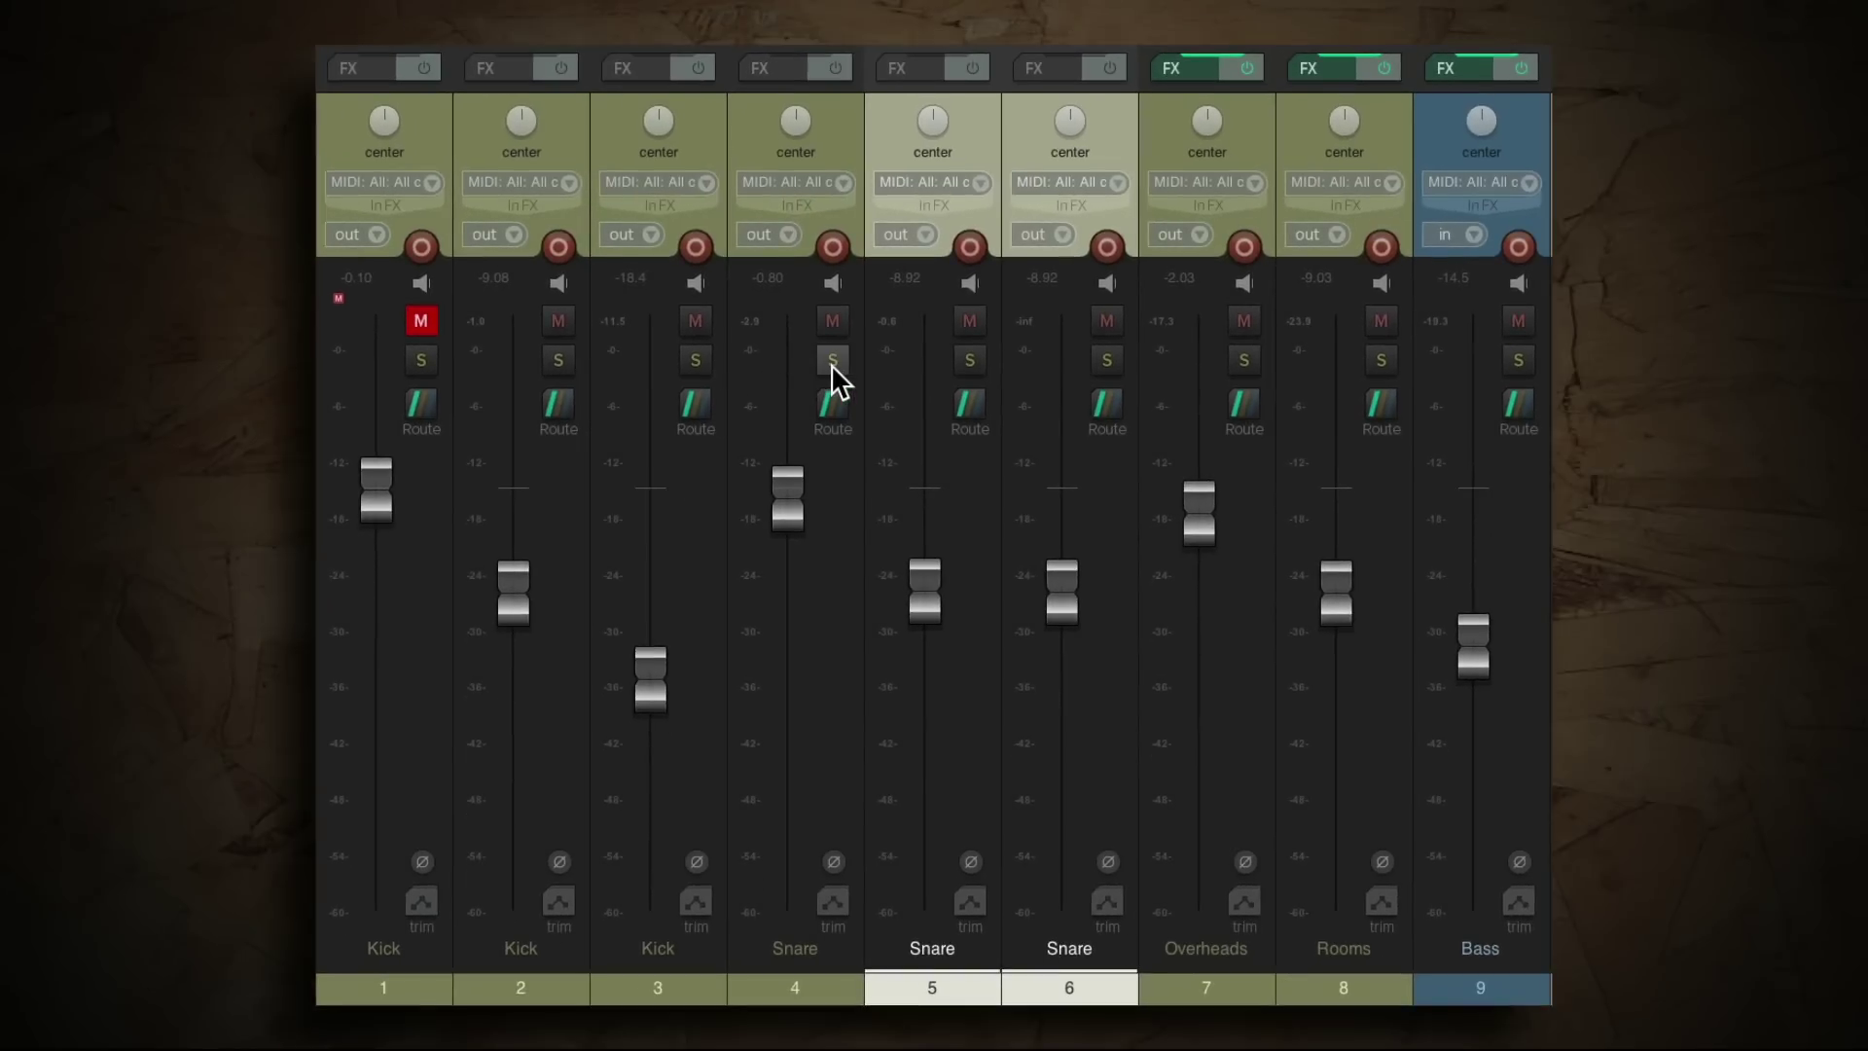
{"action": "left_click", "coordinate": [831, 362]}
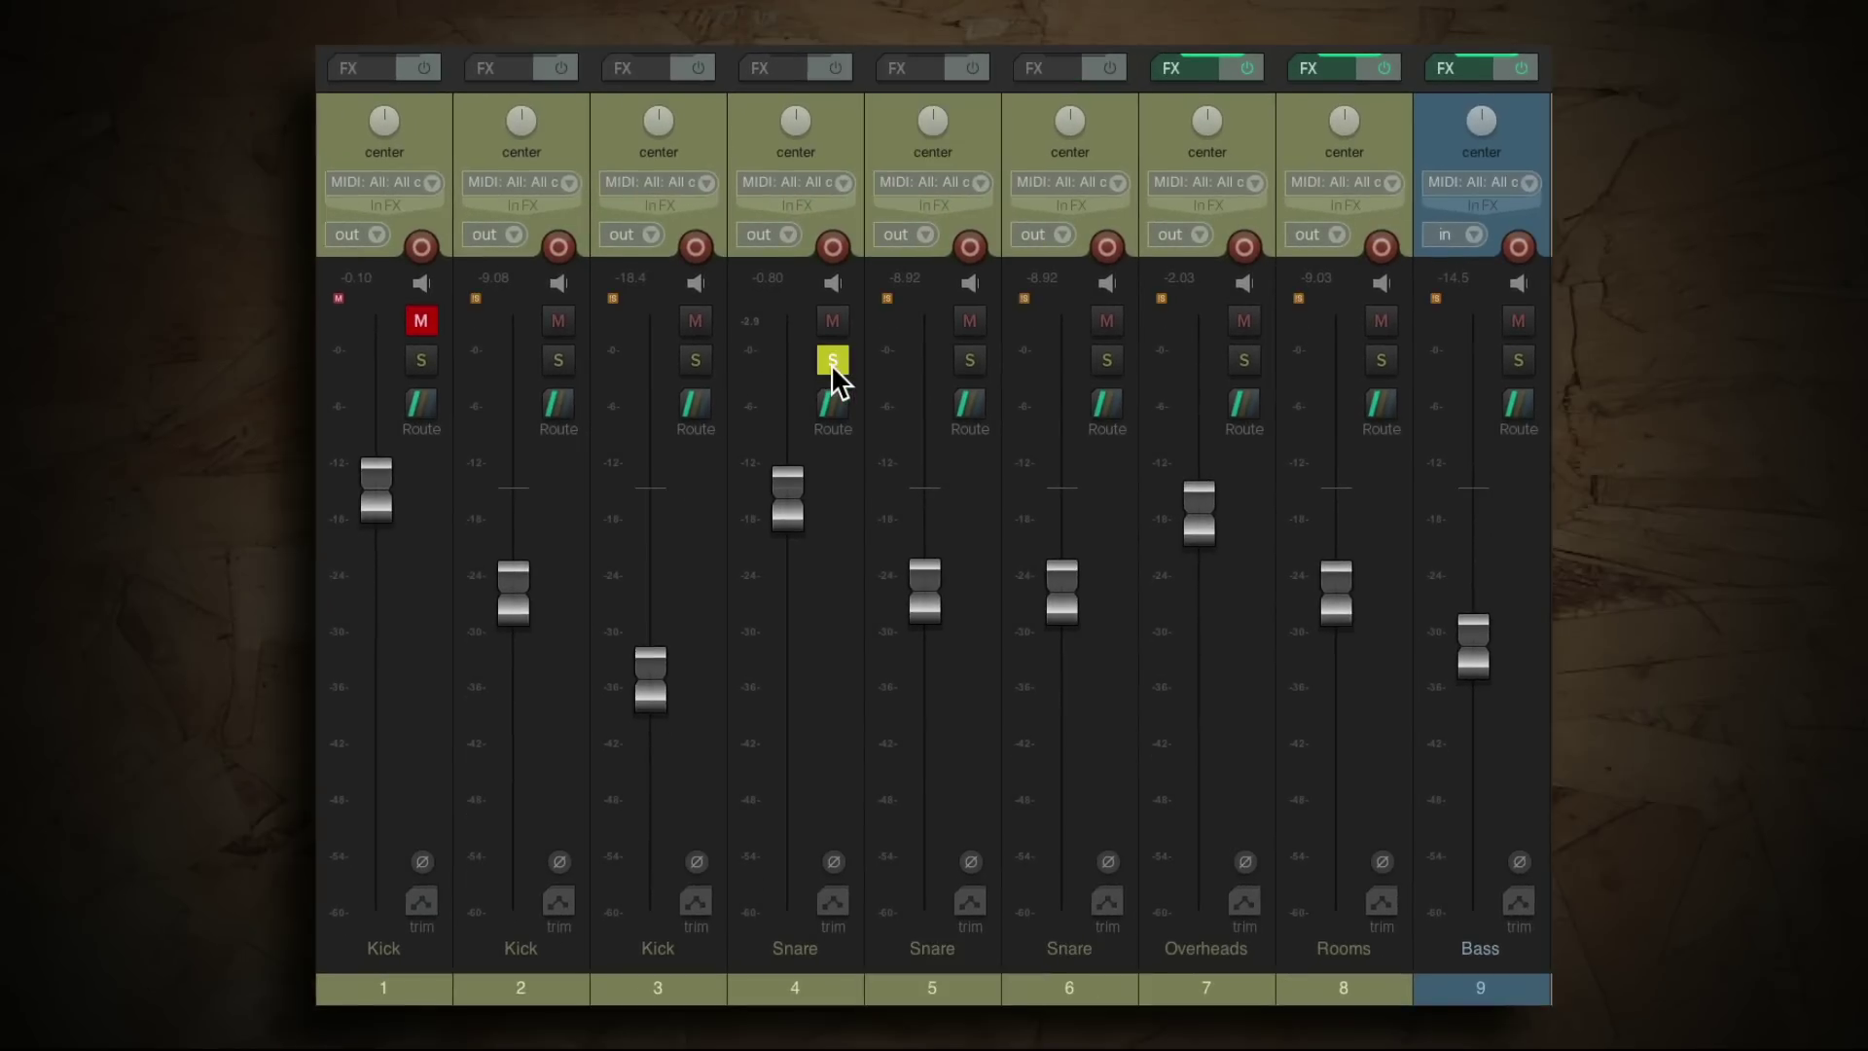
{"action": "left_click", "coordinate": [965, 361]}
{"action": "left_click", "coordinate": [1106, 362]}
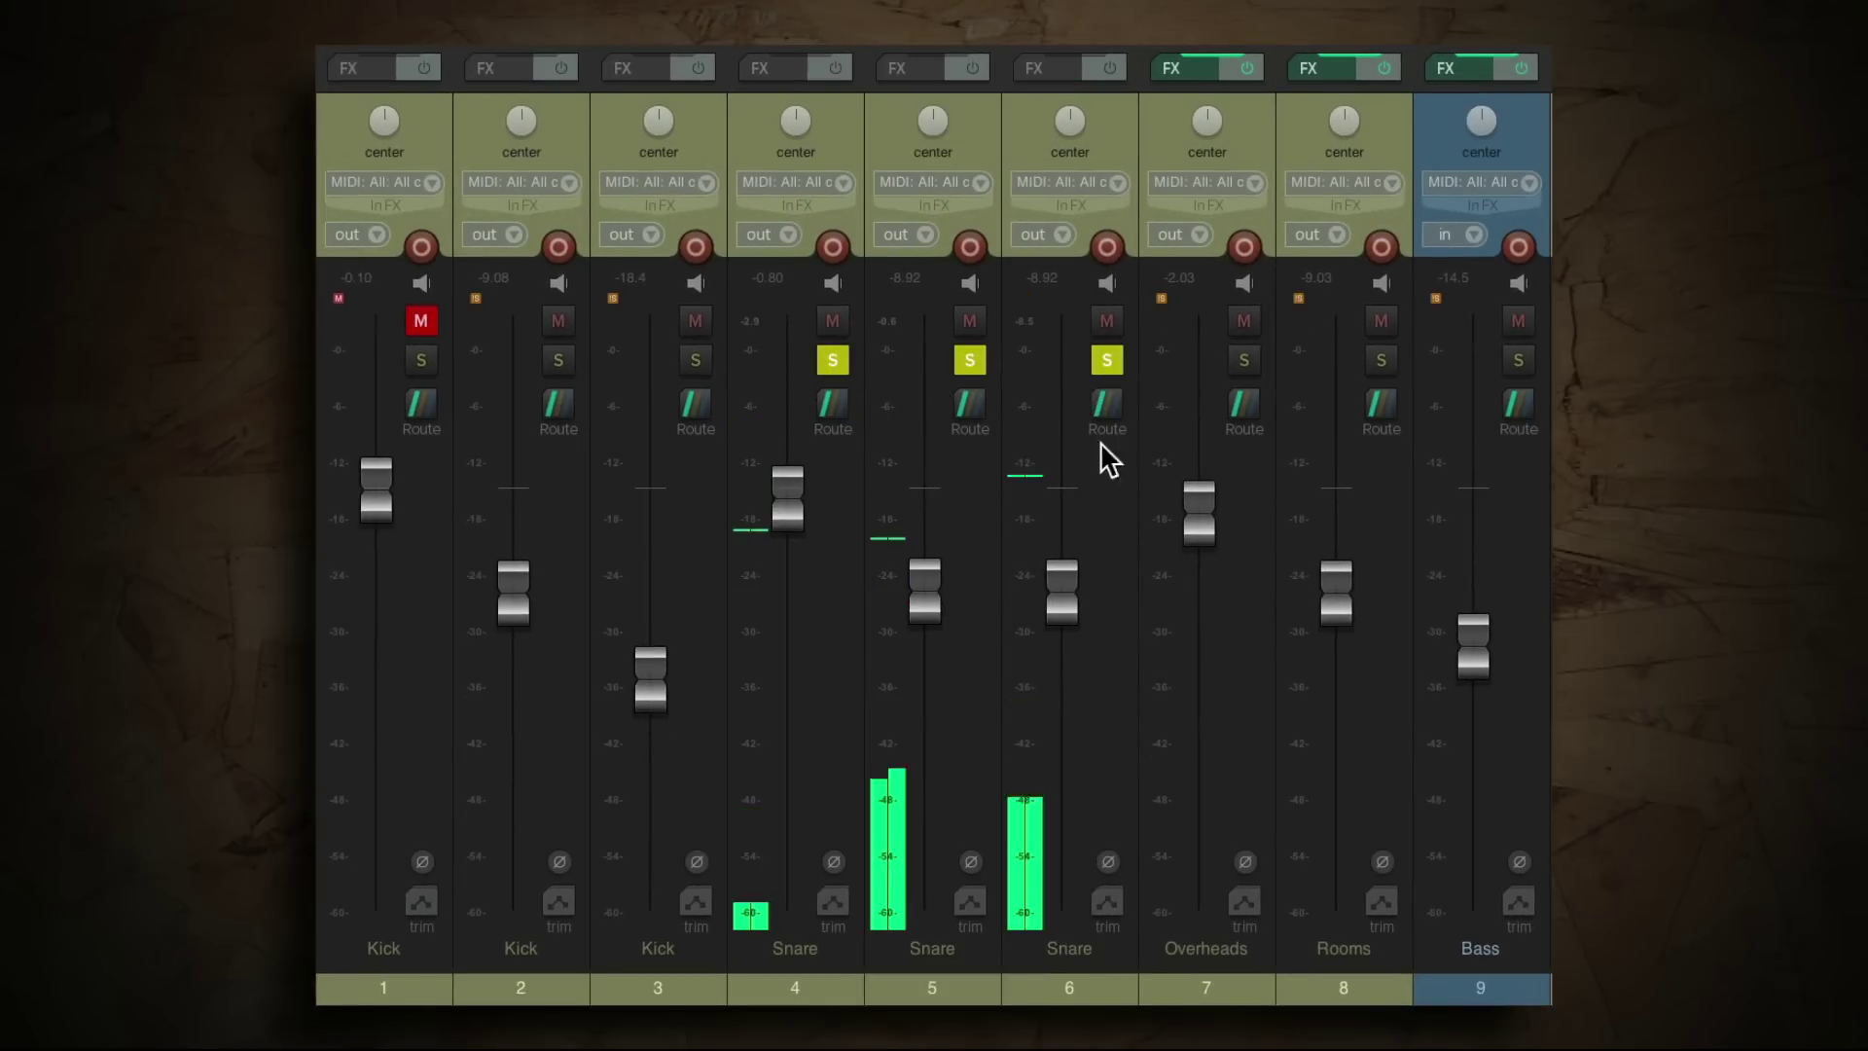
{"action": "left_click_drag", "start_coordinate": [1061, 589], "coordinate": [1050, 644]}
Unsolo and rebalance the snares to -2.90, -10.4 and -16.5 dB, raising kick 2 slightly.
{"action": "left_click", "coordinate": [1106, 362]}
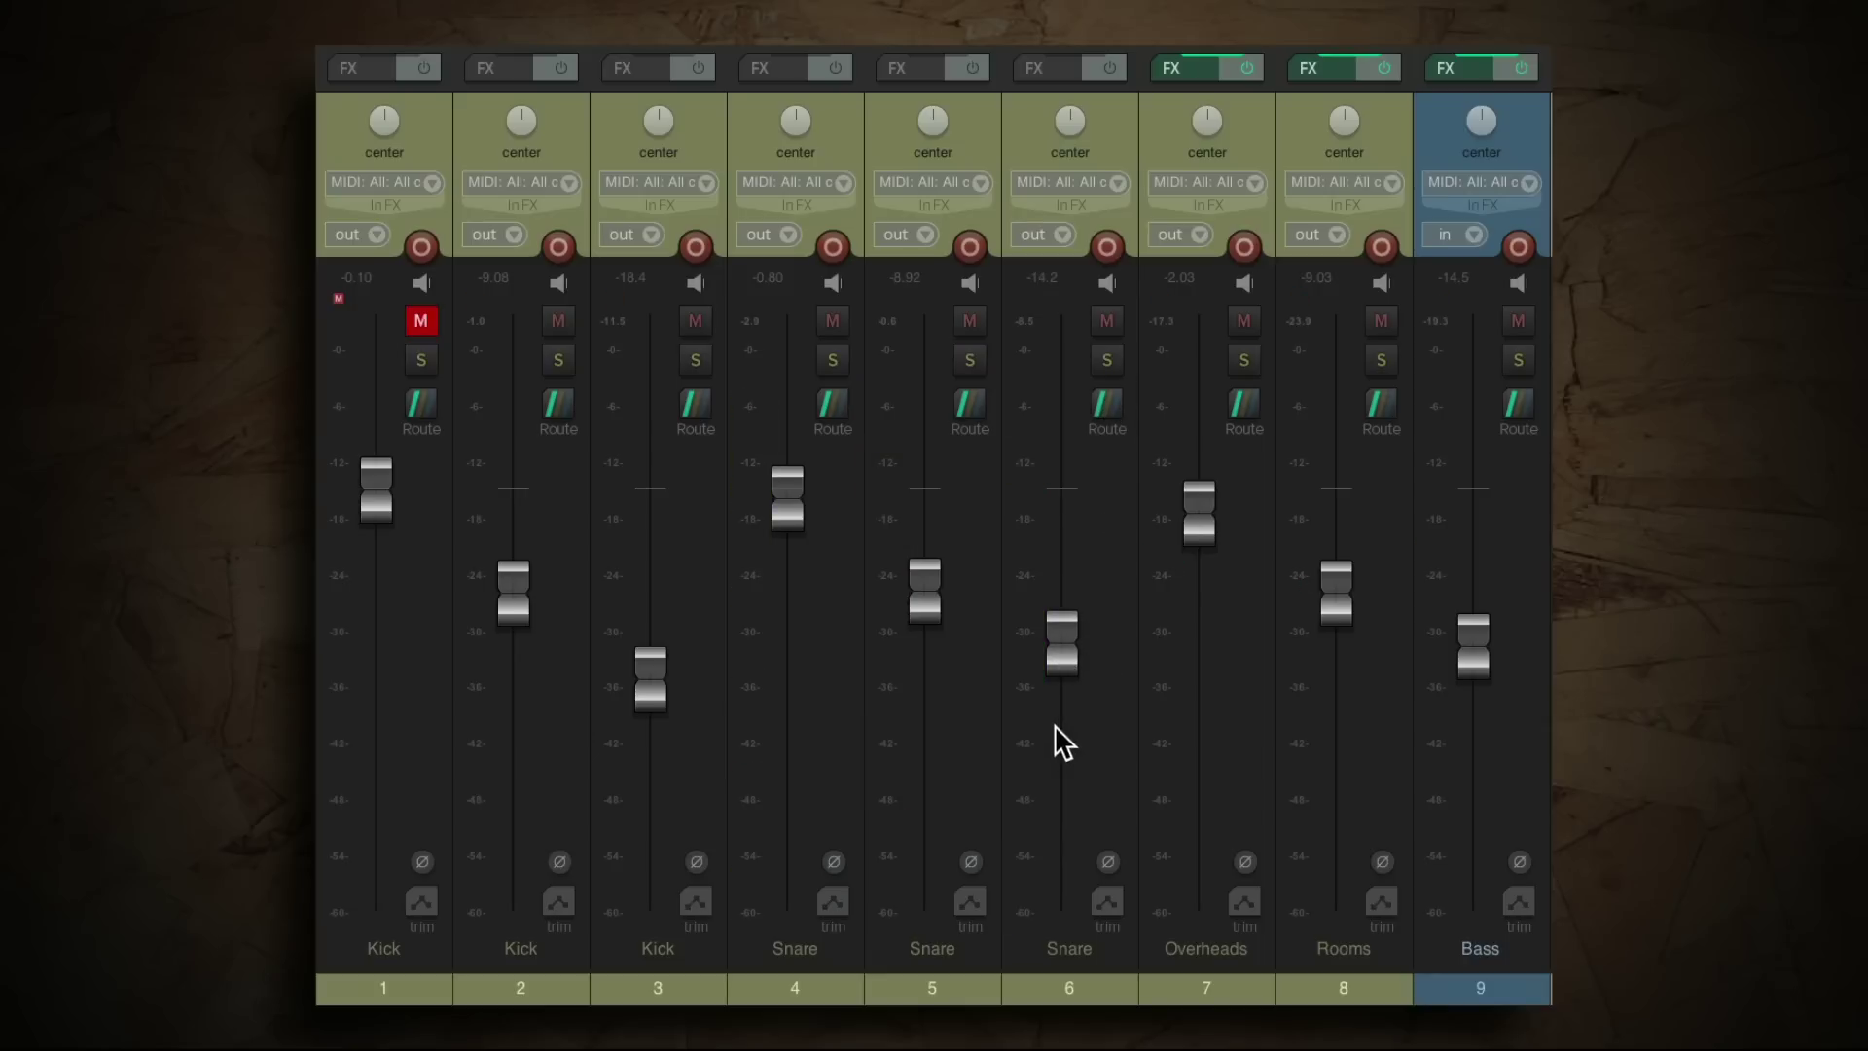
{"action": "left_click_drag", "start_coordinate": [1053, 646], "coordinate": [1050, 658]}
{"action": "left_click_drag", "start_coordinate": [921, 613], "coordinate": [921, 619]}
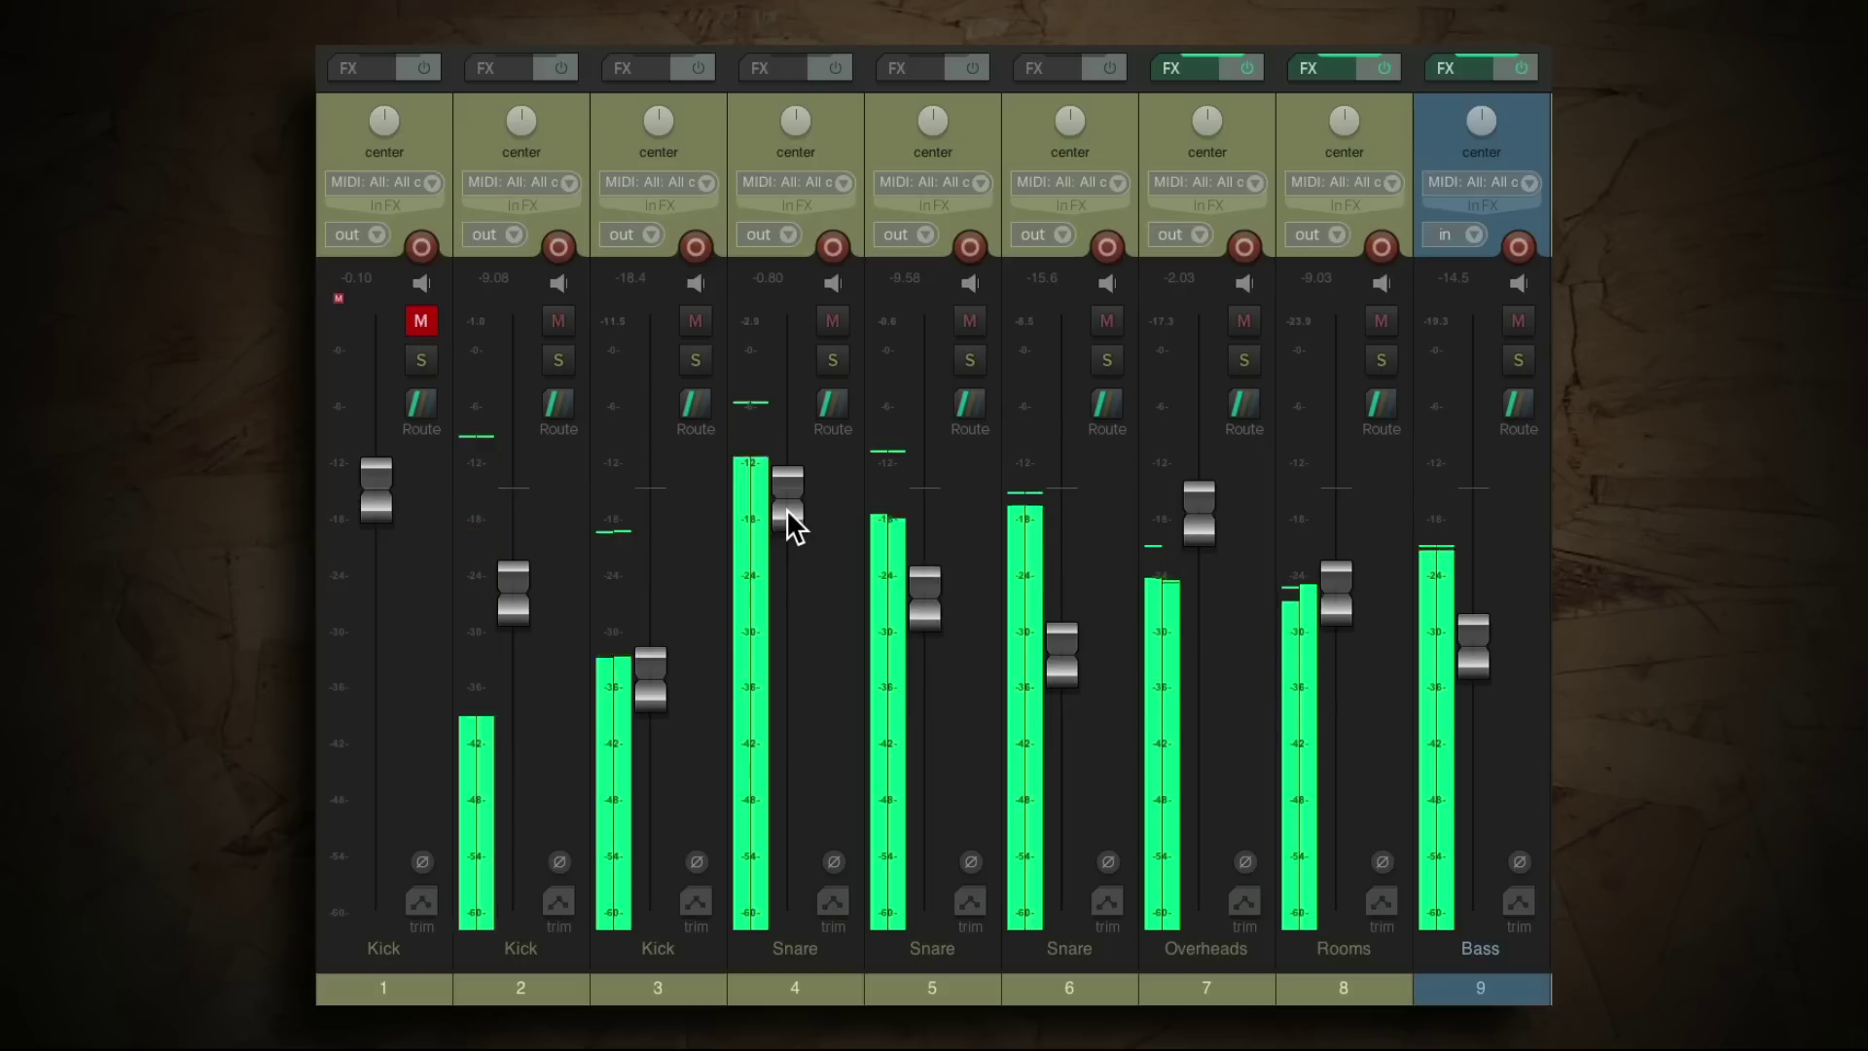
{"action": "left_click_drag", "start_coordinate": [787, 509], "coordinate": [774, 527]}
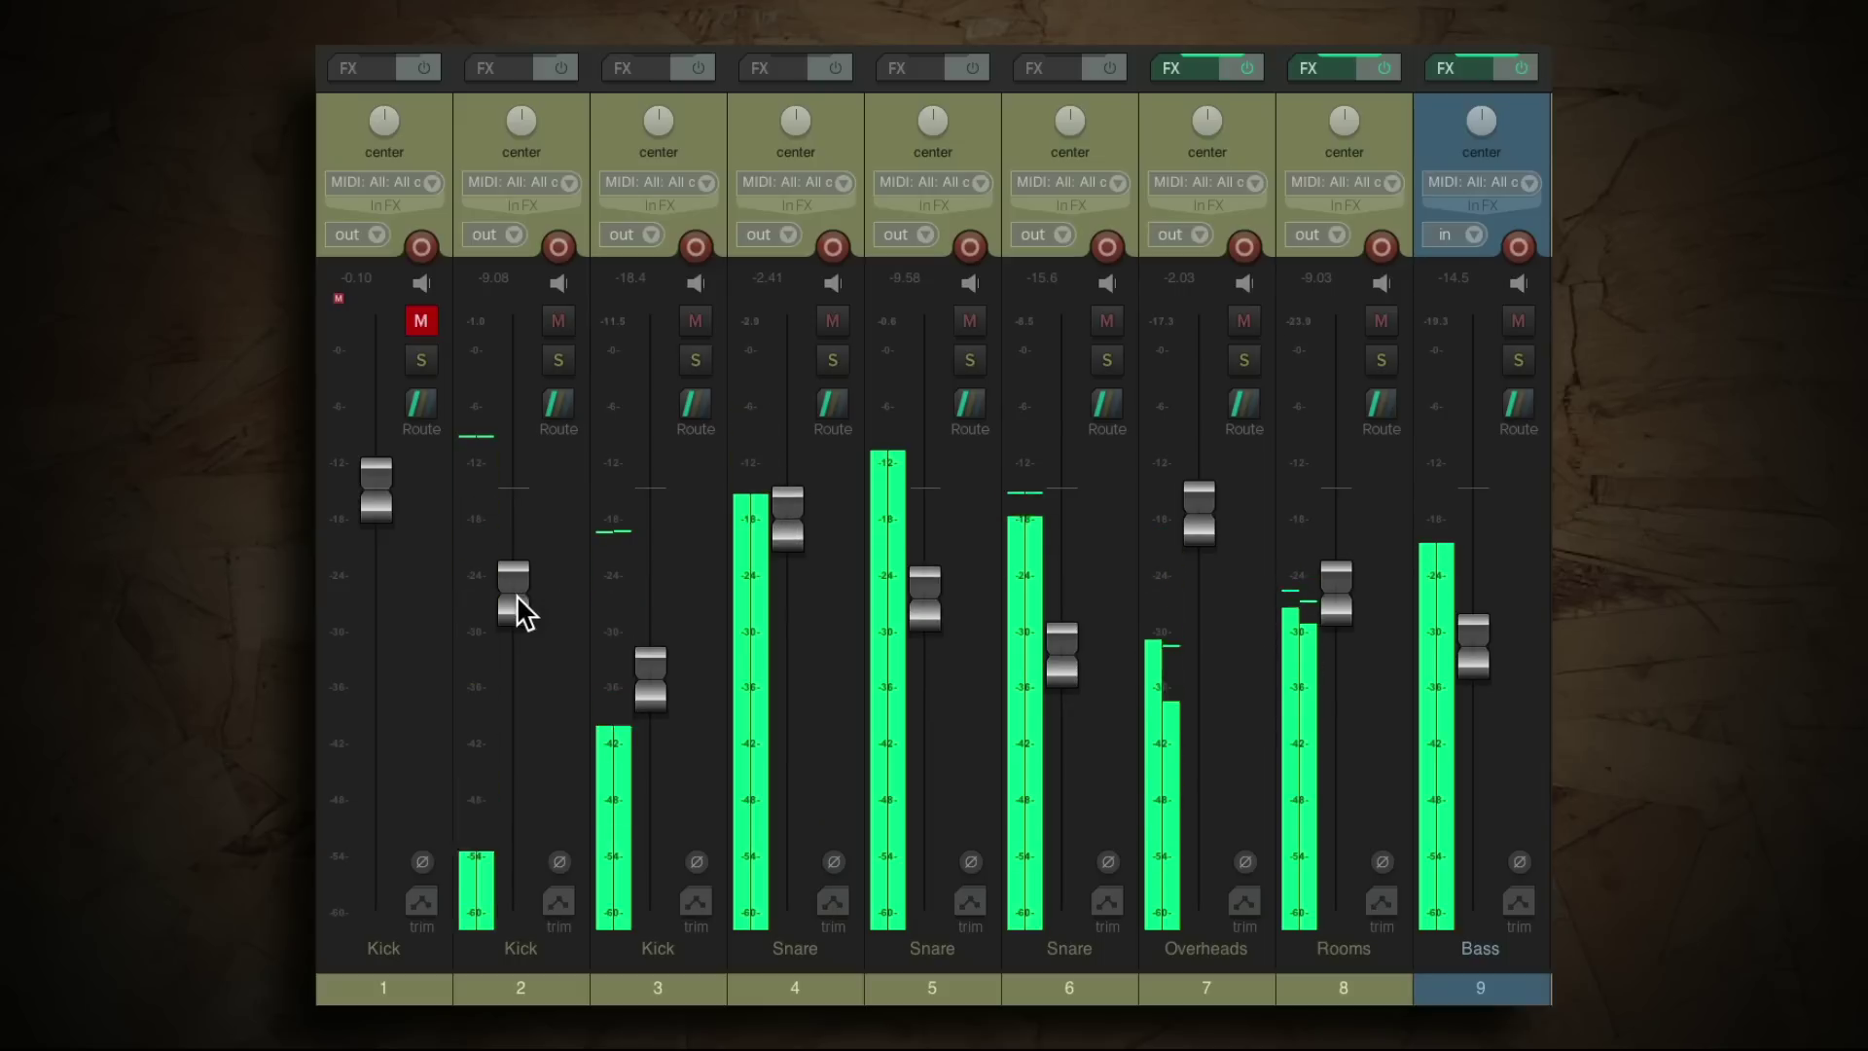
{"action": "left_click_drag", "start_coordinate": [522, 610], "coordinate": [517, 608]}
{"action": "left_click_drag", "start_coordinate": [917, 617], "coordinate": [915, 630]}
{"action": "left_click_drag", "start_coordinate": [1067, 667], "coordinate": [1067, 675]}
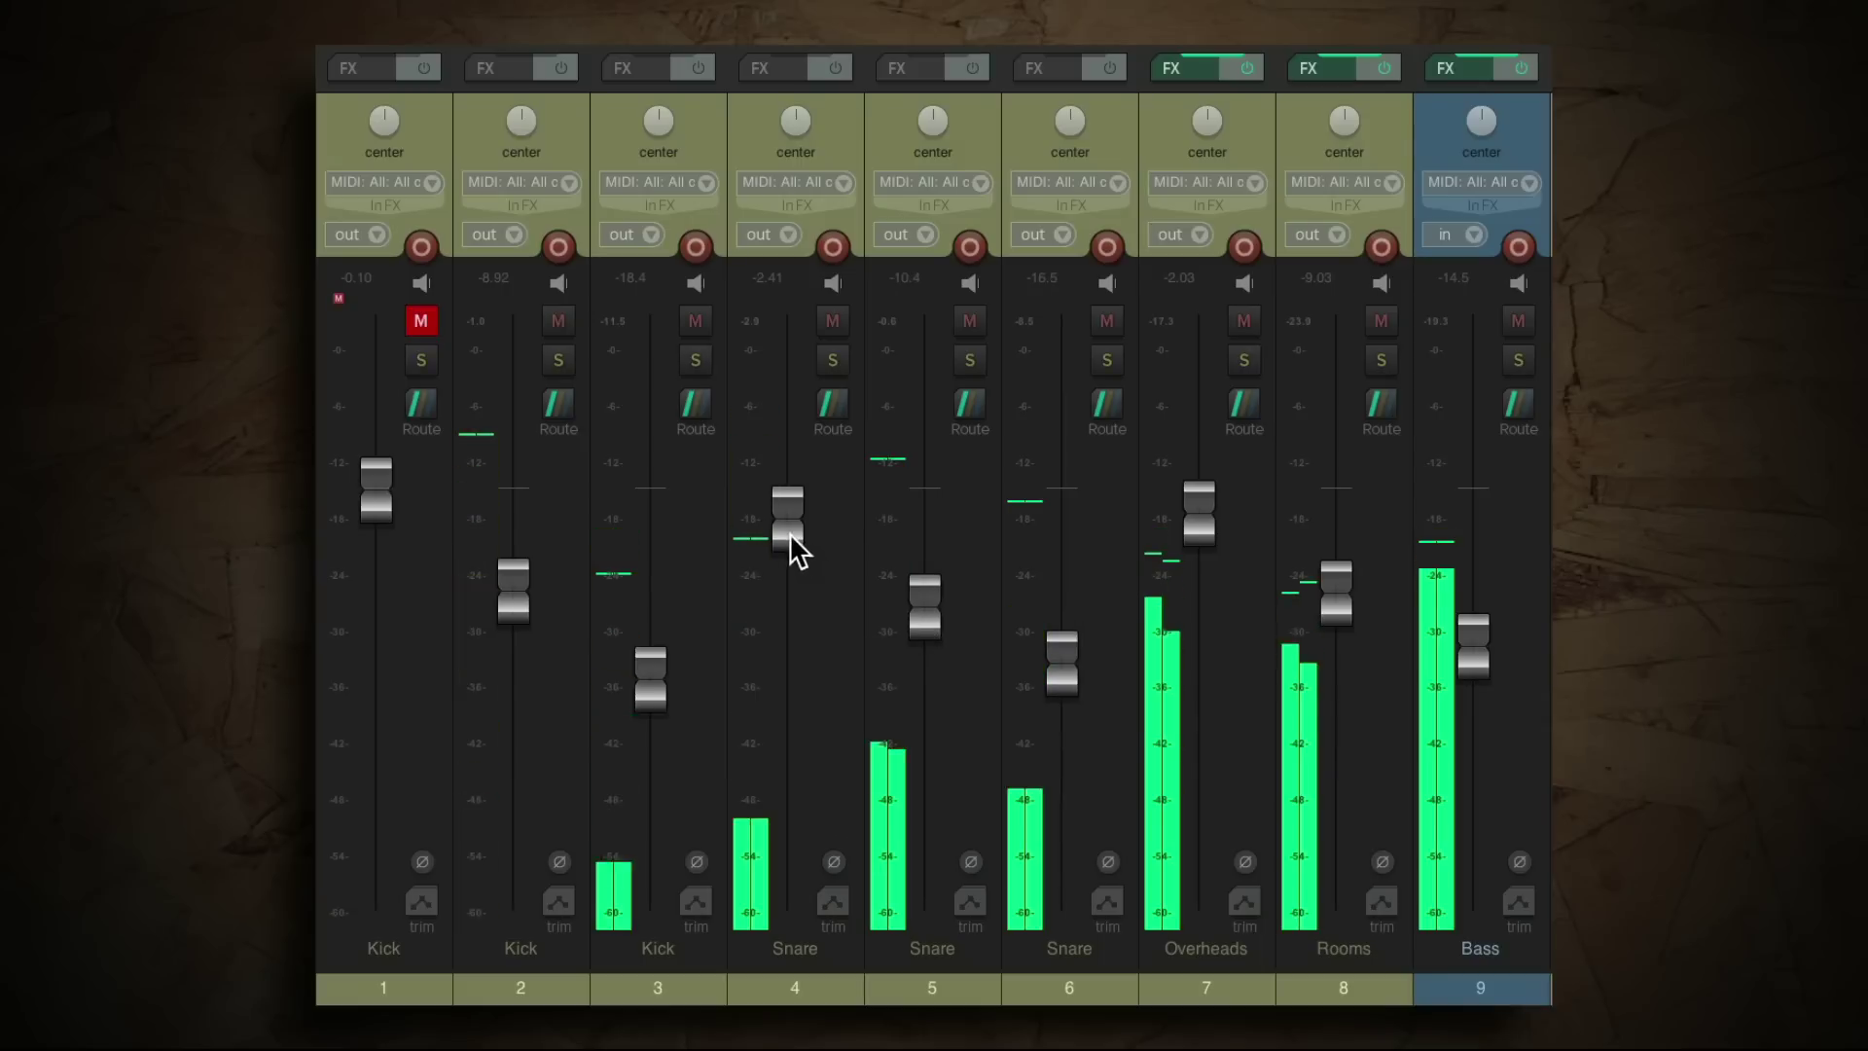
{"action": "left_click_drag", "start_coordinate": [789, 535], "coordinate": [787, 542]}
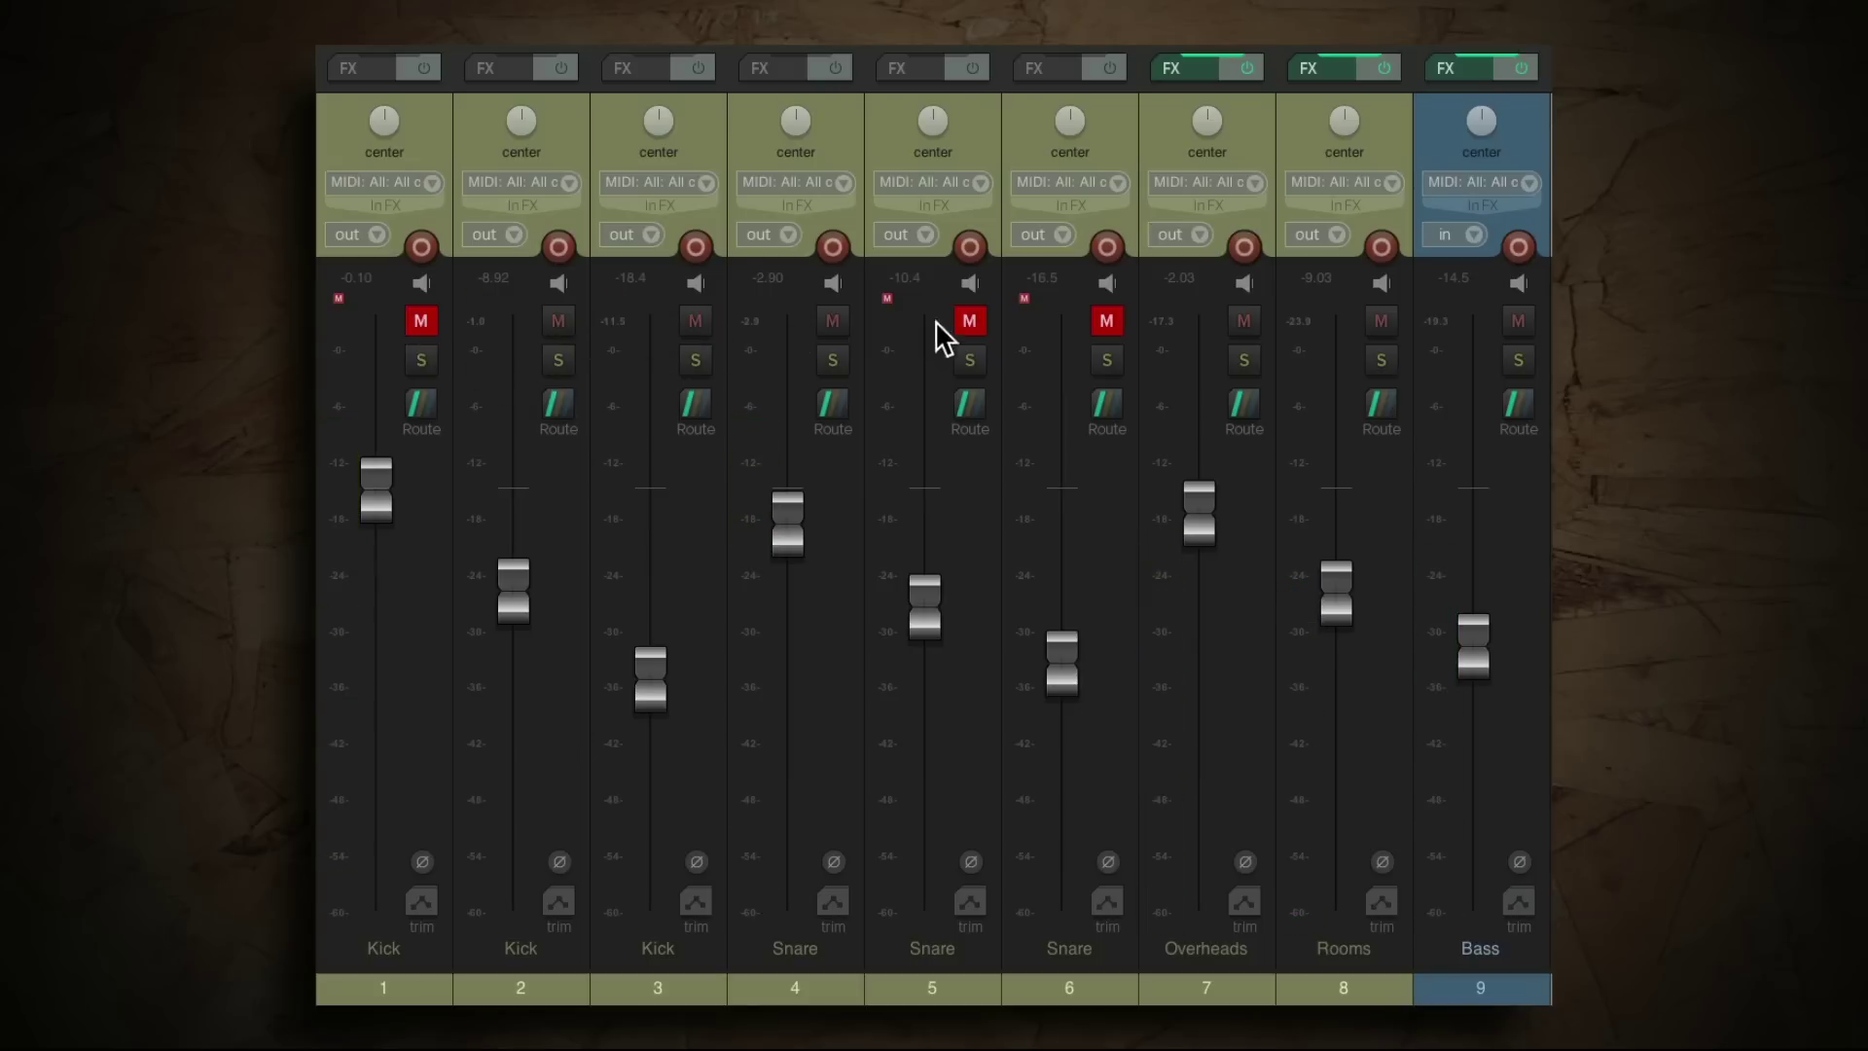
Ease the Rock Snare, MAD_SN_MAGIC, original snare and third kick faders down slightly.
{"action": "left_click_drag", "start_coordinate": [925, 622], "coordinate": [921, 626]}
{"action": "left_click_drag", "start_coordinate": [1059, 667], "coordinate": [1059, 674]}
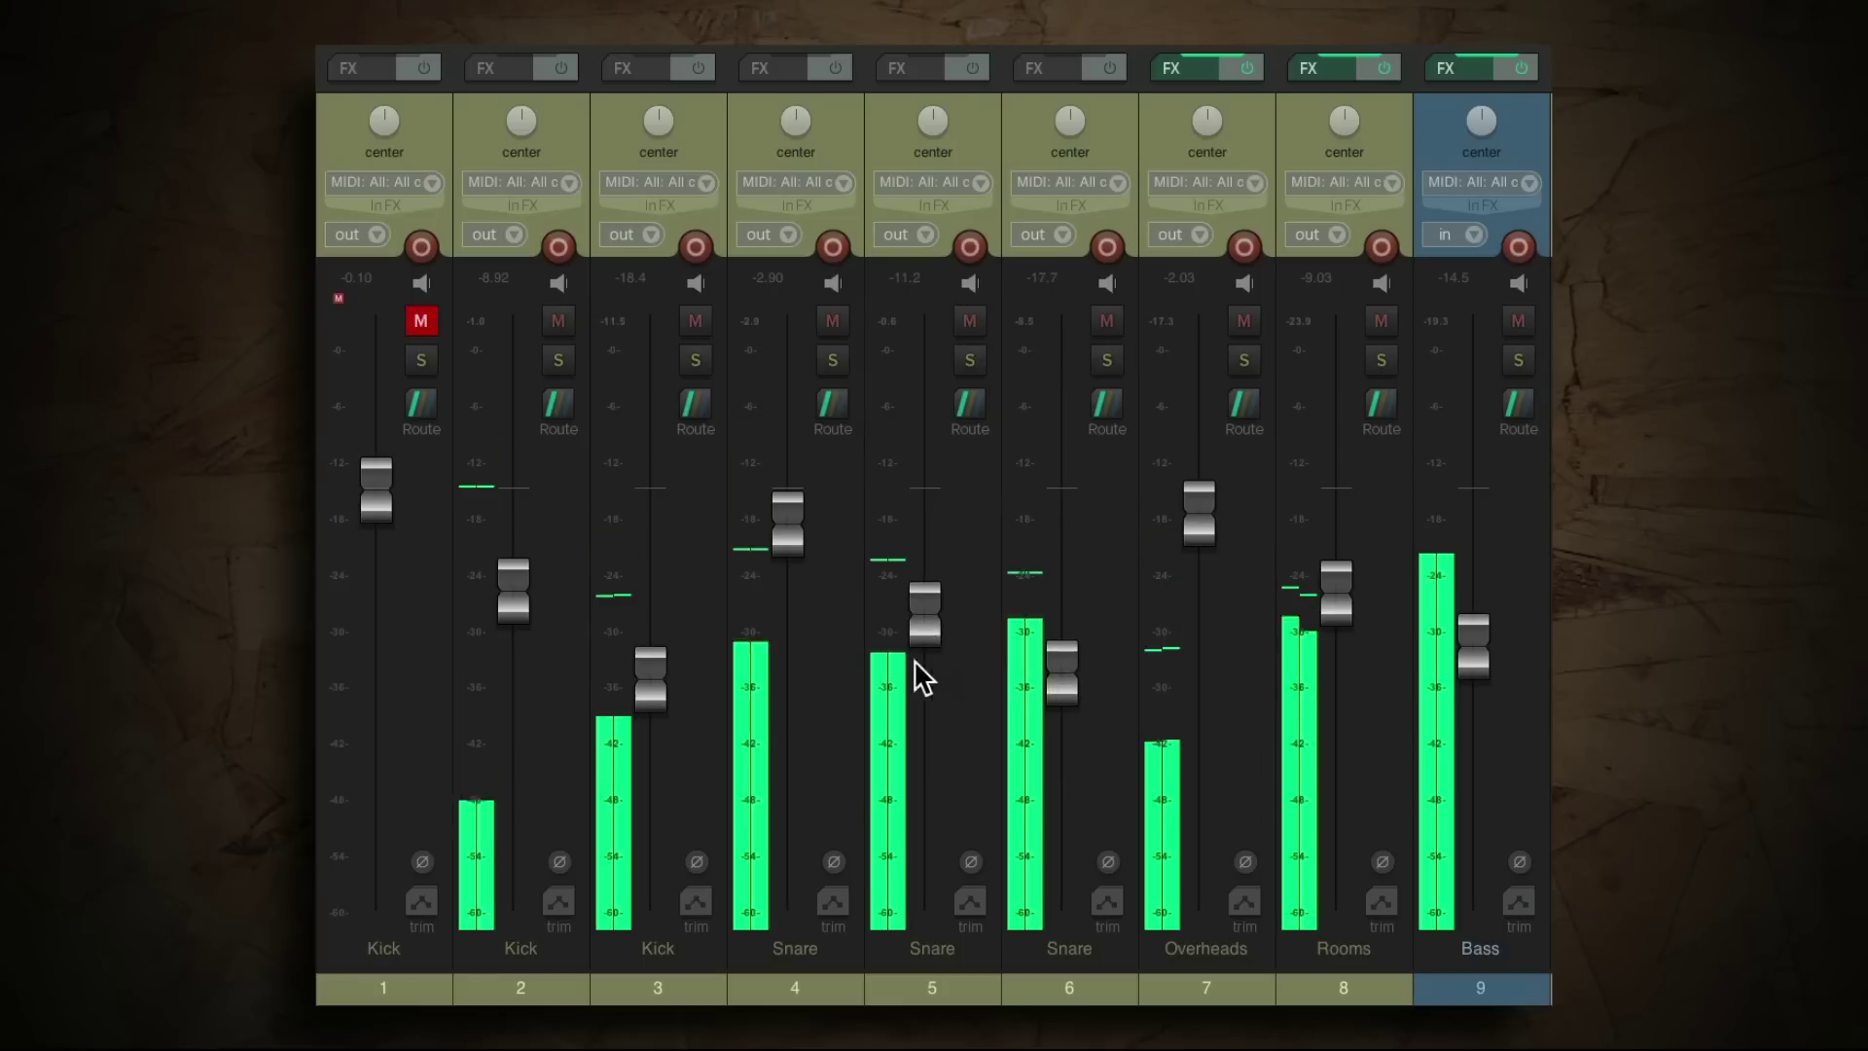
{"action": "left_click_drag", "start_coordinate": [922, 611], "coordinate": [924, 617]}
{"action": "left_click_drag", "start_coordinate": [792, 537], "coordinate": [735, 555]}
{"action": "left_click_drag", "start_coordinate": [650, 656], "coordinate": [650, 663]}
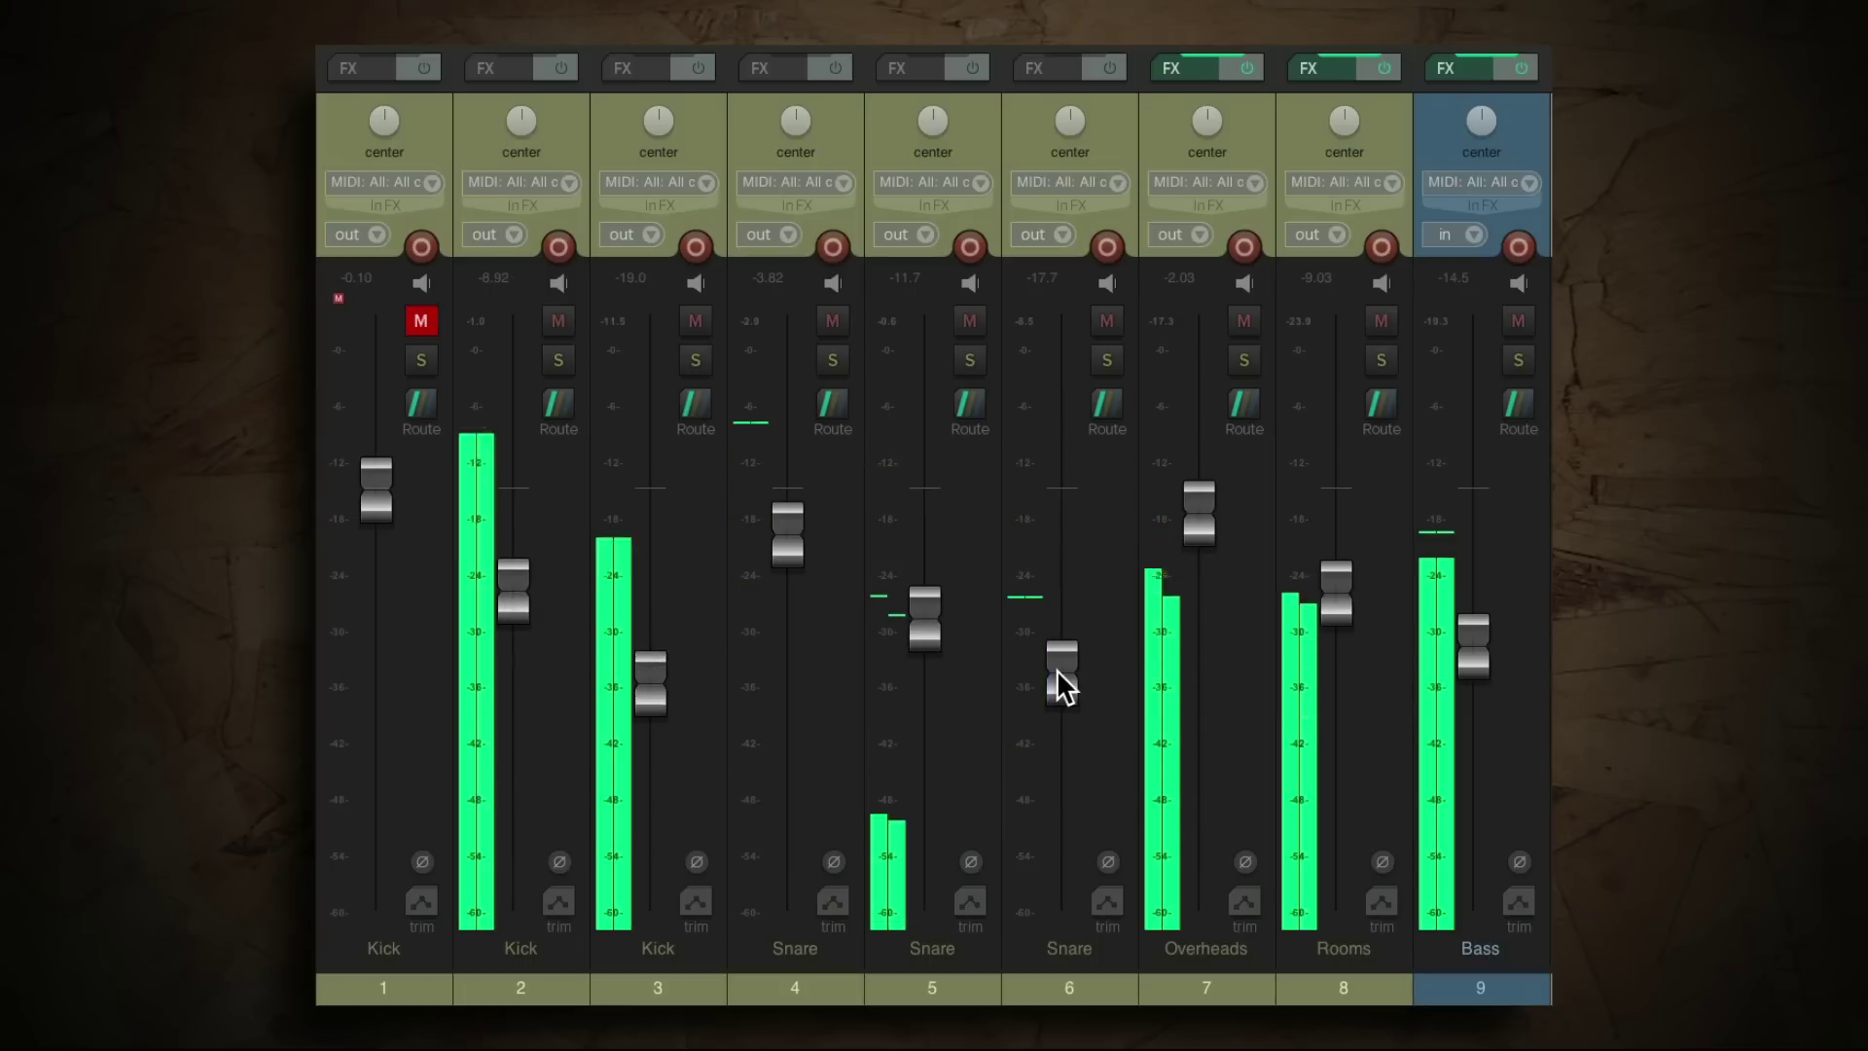
{"action": "left_click_drag", "start_coordinate": [907, 629], "coordinate": [914, 633]}
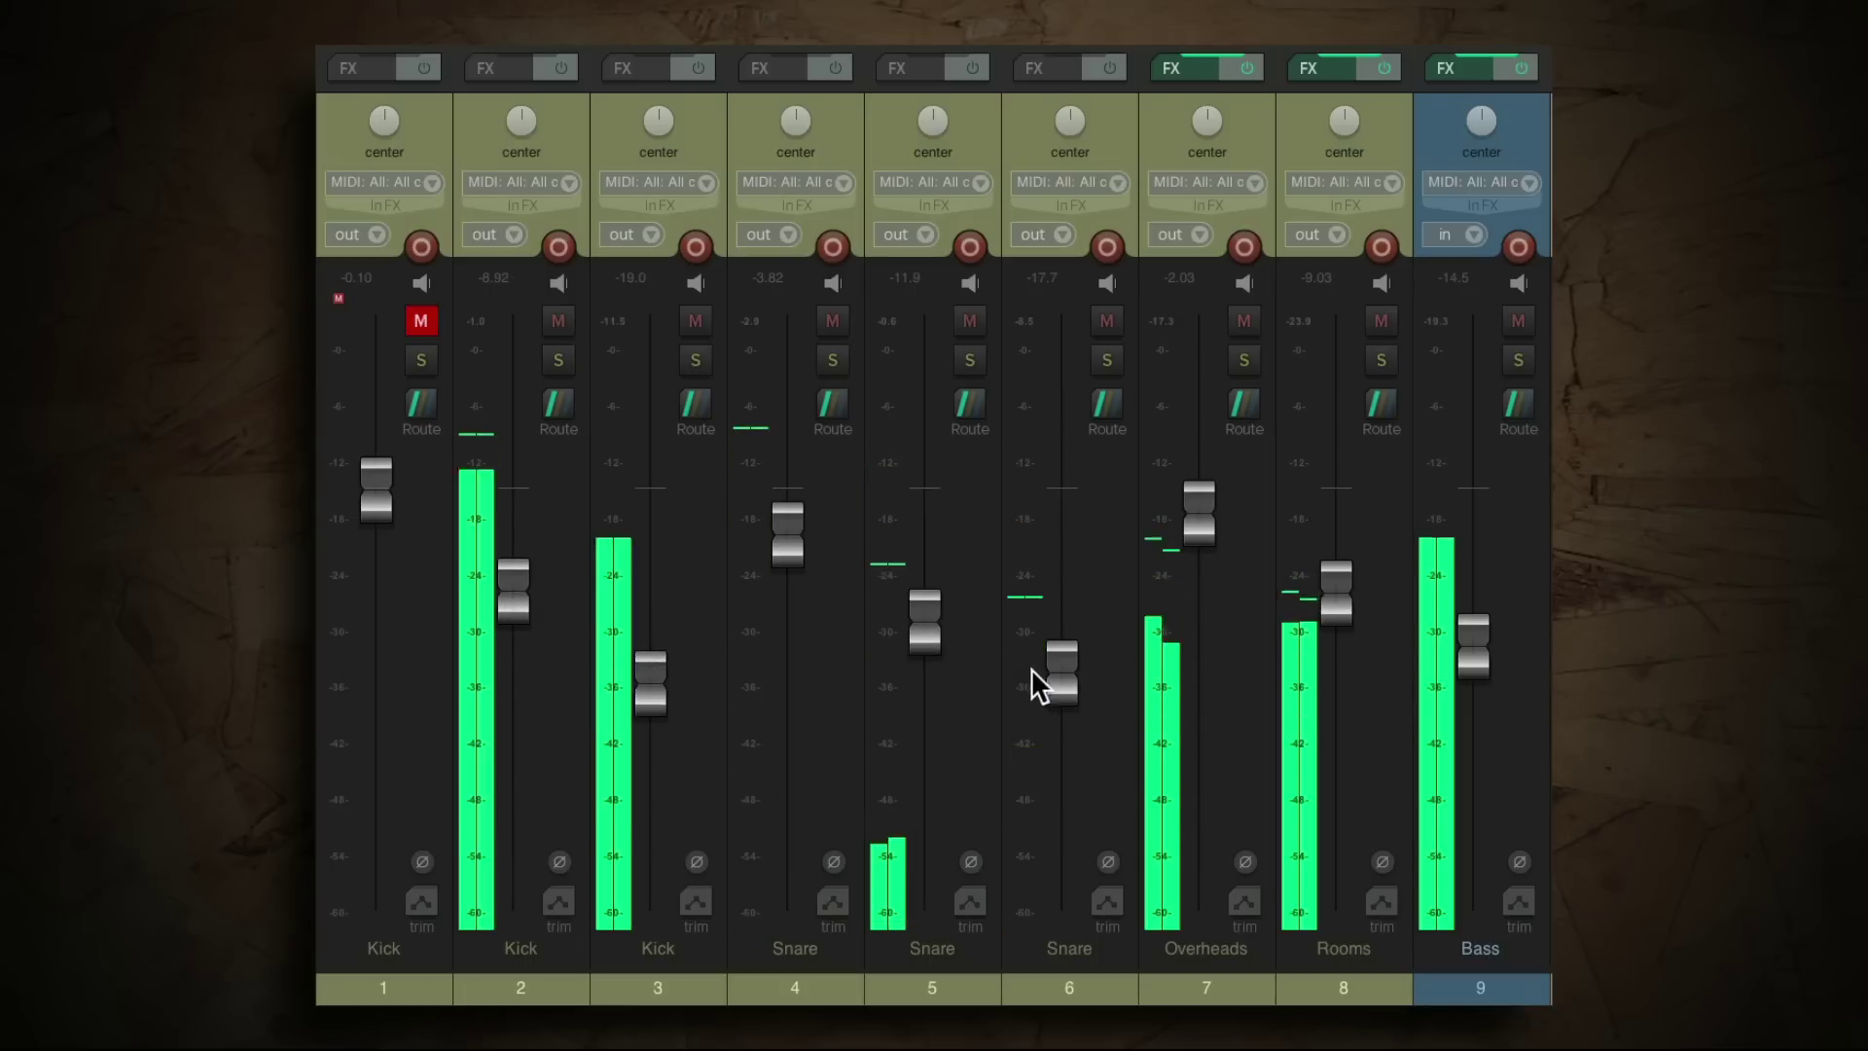
{"action": "left_click_drag", "start_coordinate": [1035, 670], "coordinate": [1050, 685]}
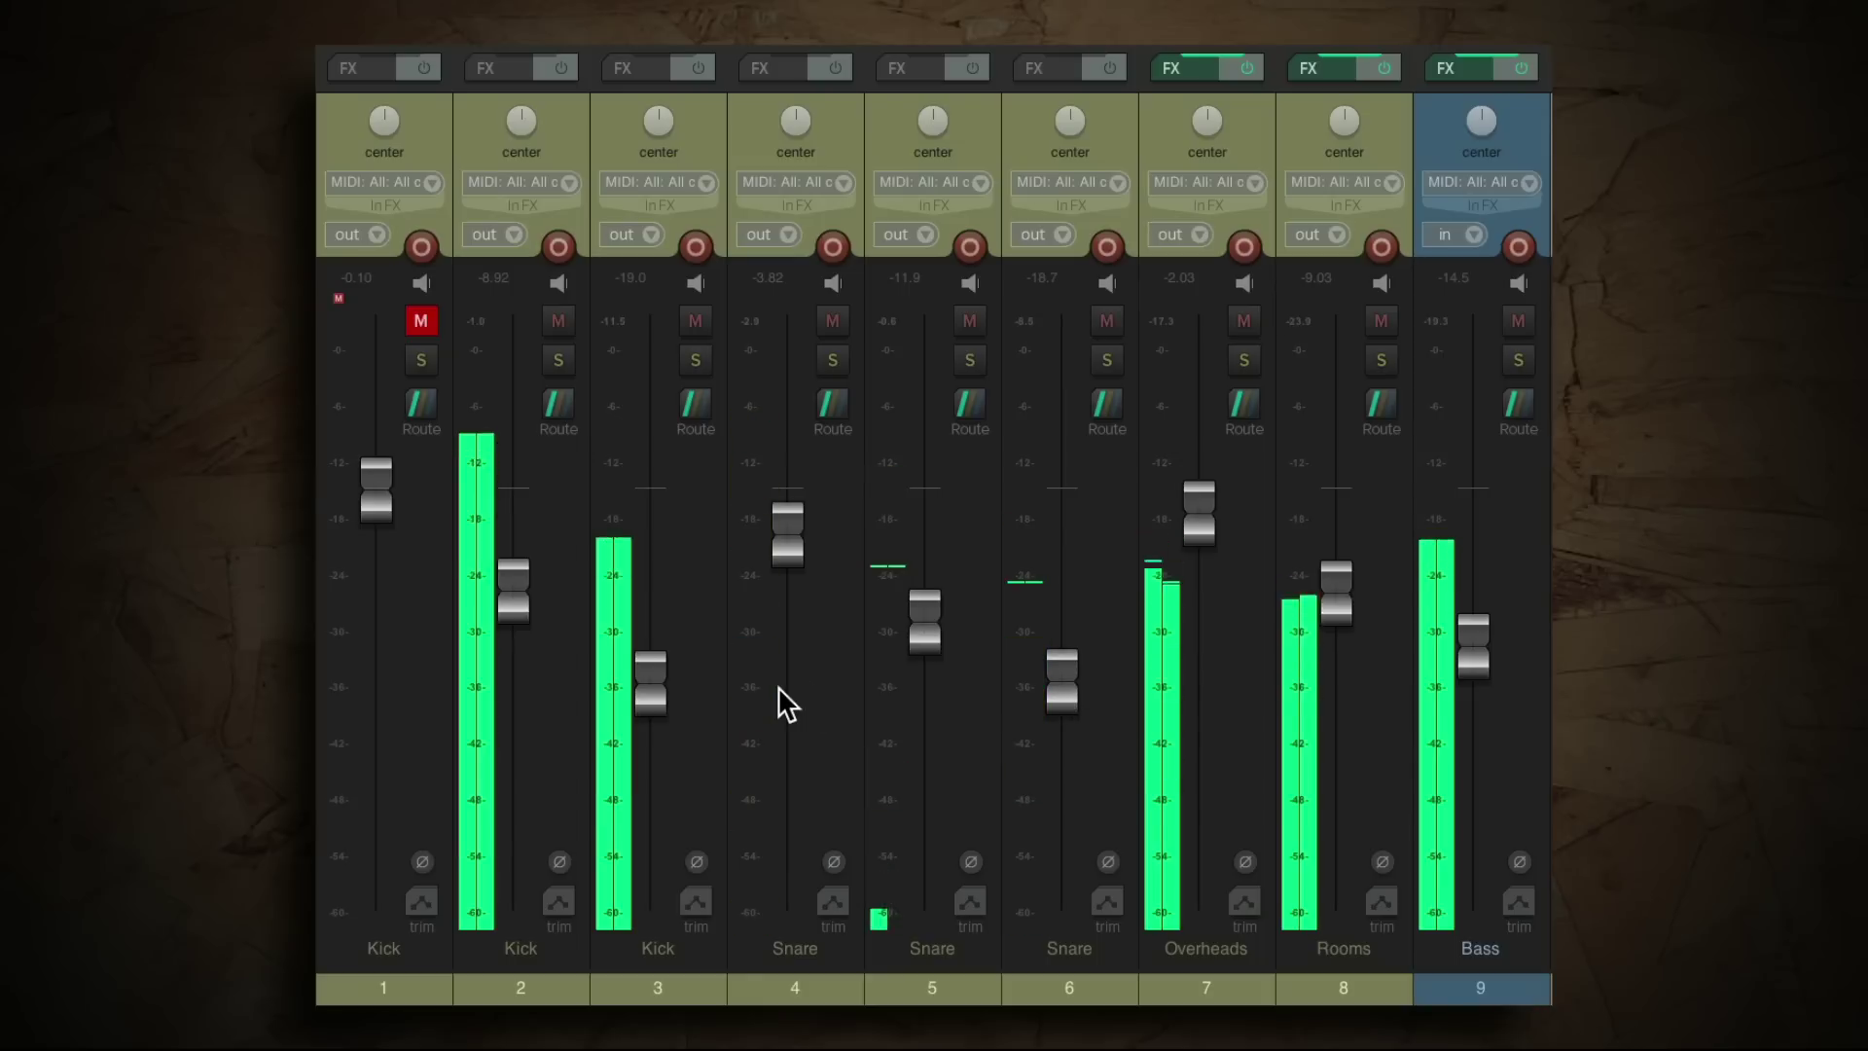
{"action": "left_click_drag", "start_coordinate": [1059, 689], "coordinate": [1059, 700]}
{"action": "left_click_drag", "start_coordinate": [930, 633], "coordinate": [930, 638]}
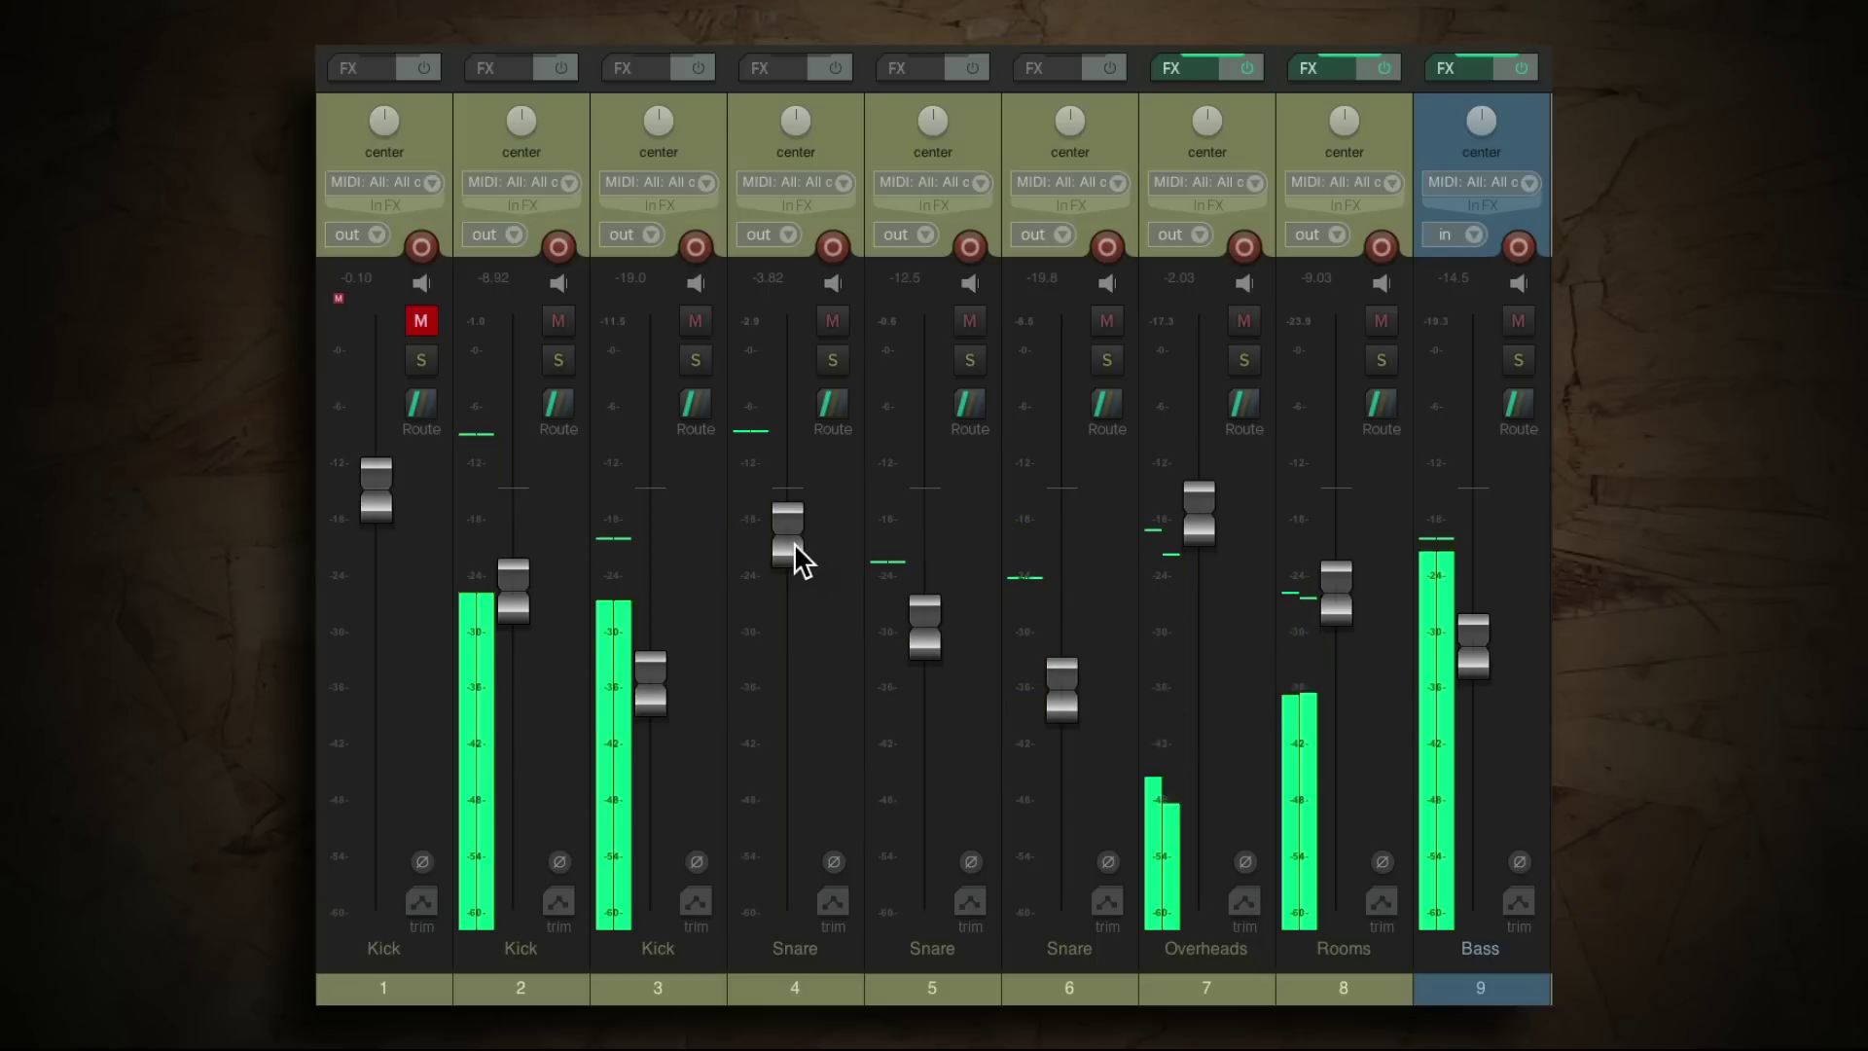
A/B the original snare with mute, then trim the snares to -4.22, -13.0 and -20.4 dB and the kicks to -8.84 and -19.2 dB.
{"action": "left_click", "coordinate": [833, 321]}
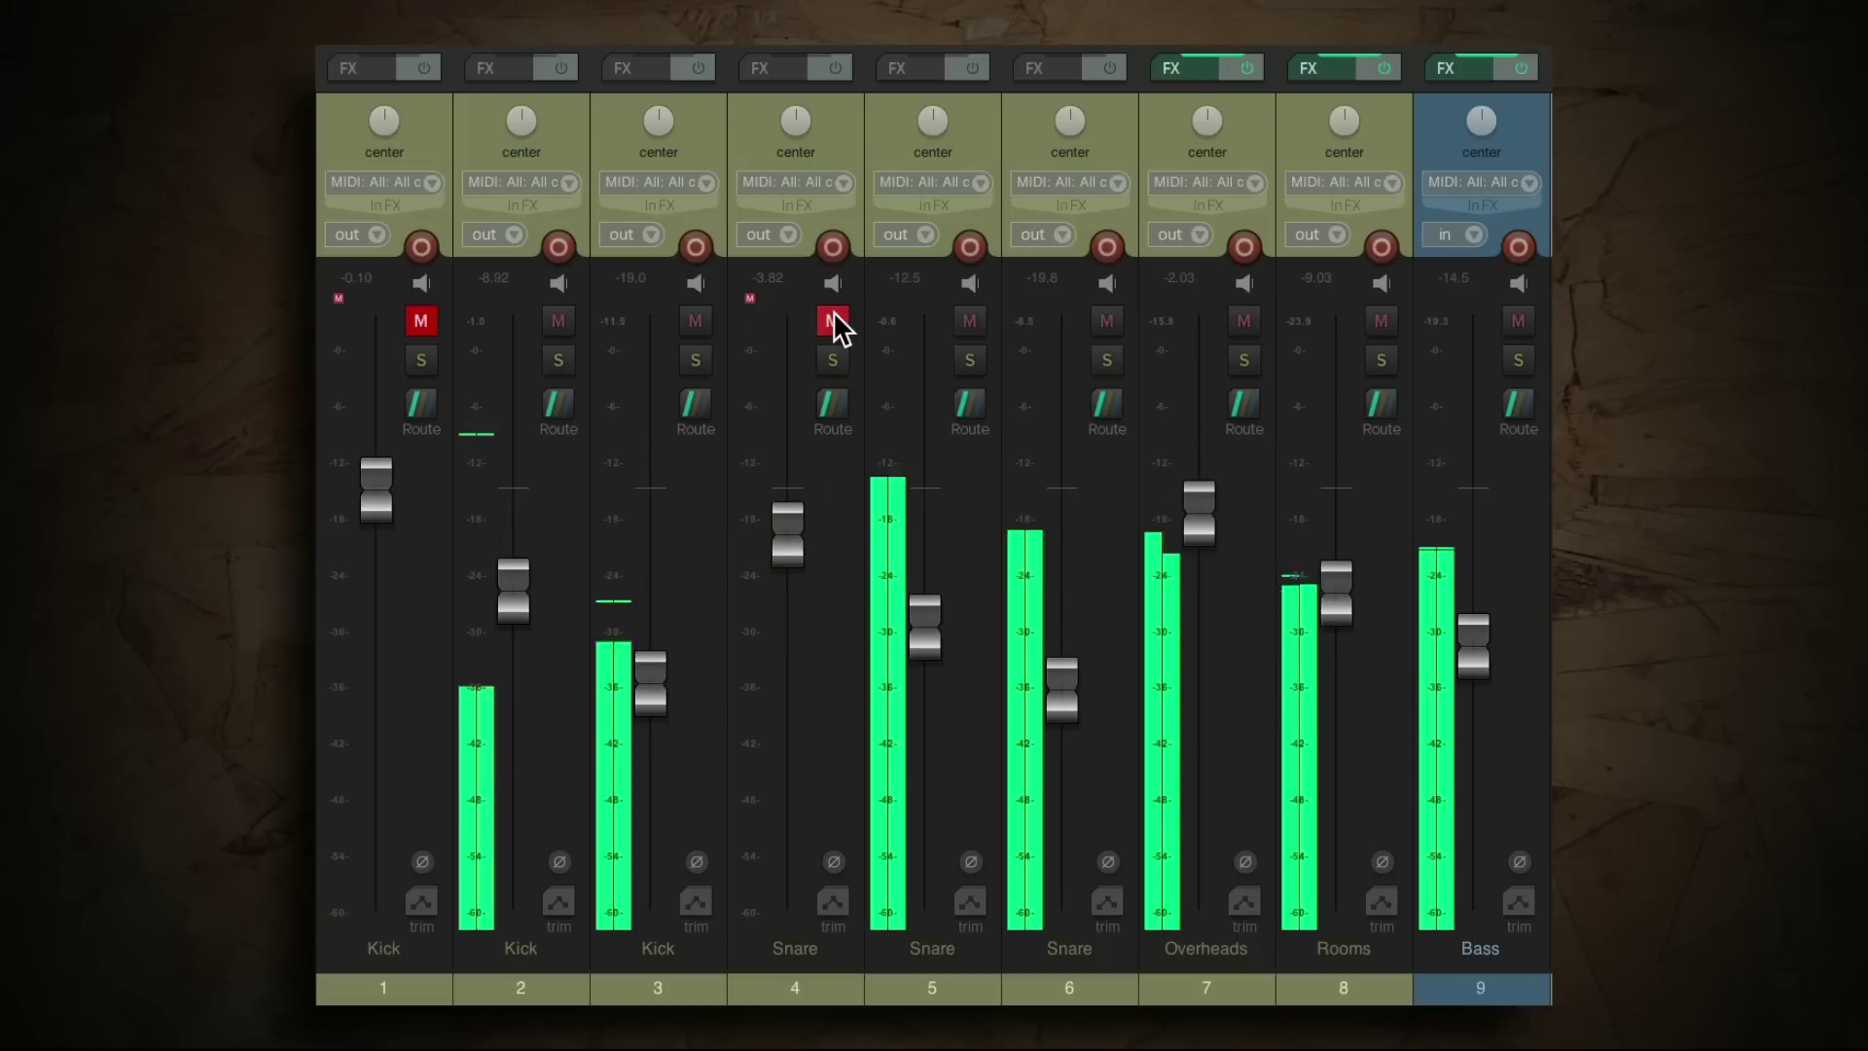
{"action": "left_click", "coordinate": [833, 321]}
{"action": "left_click_drag", "start_coordinate": [784, 534], "coordinate": [789, 555]}
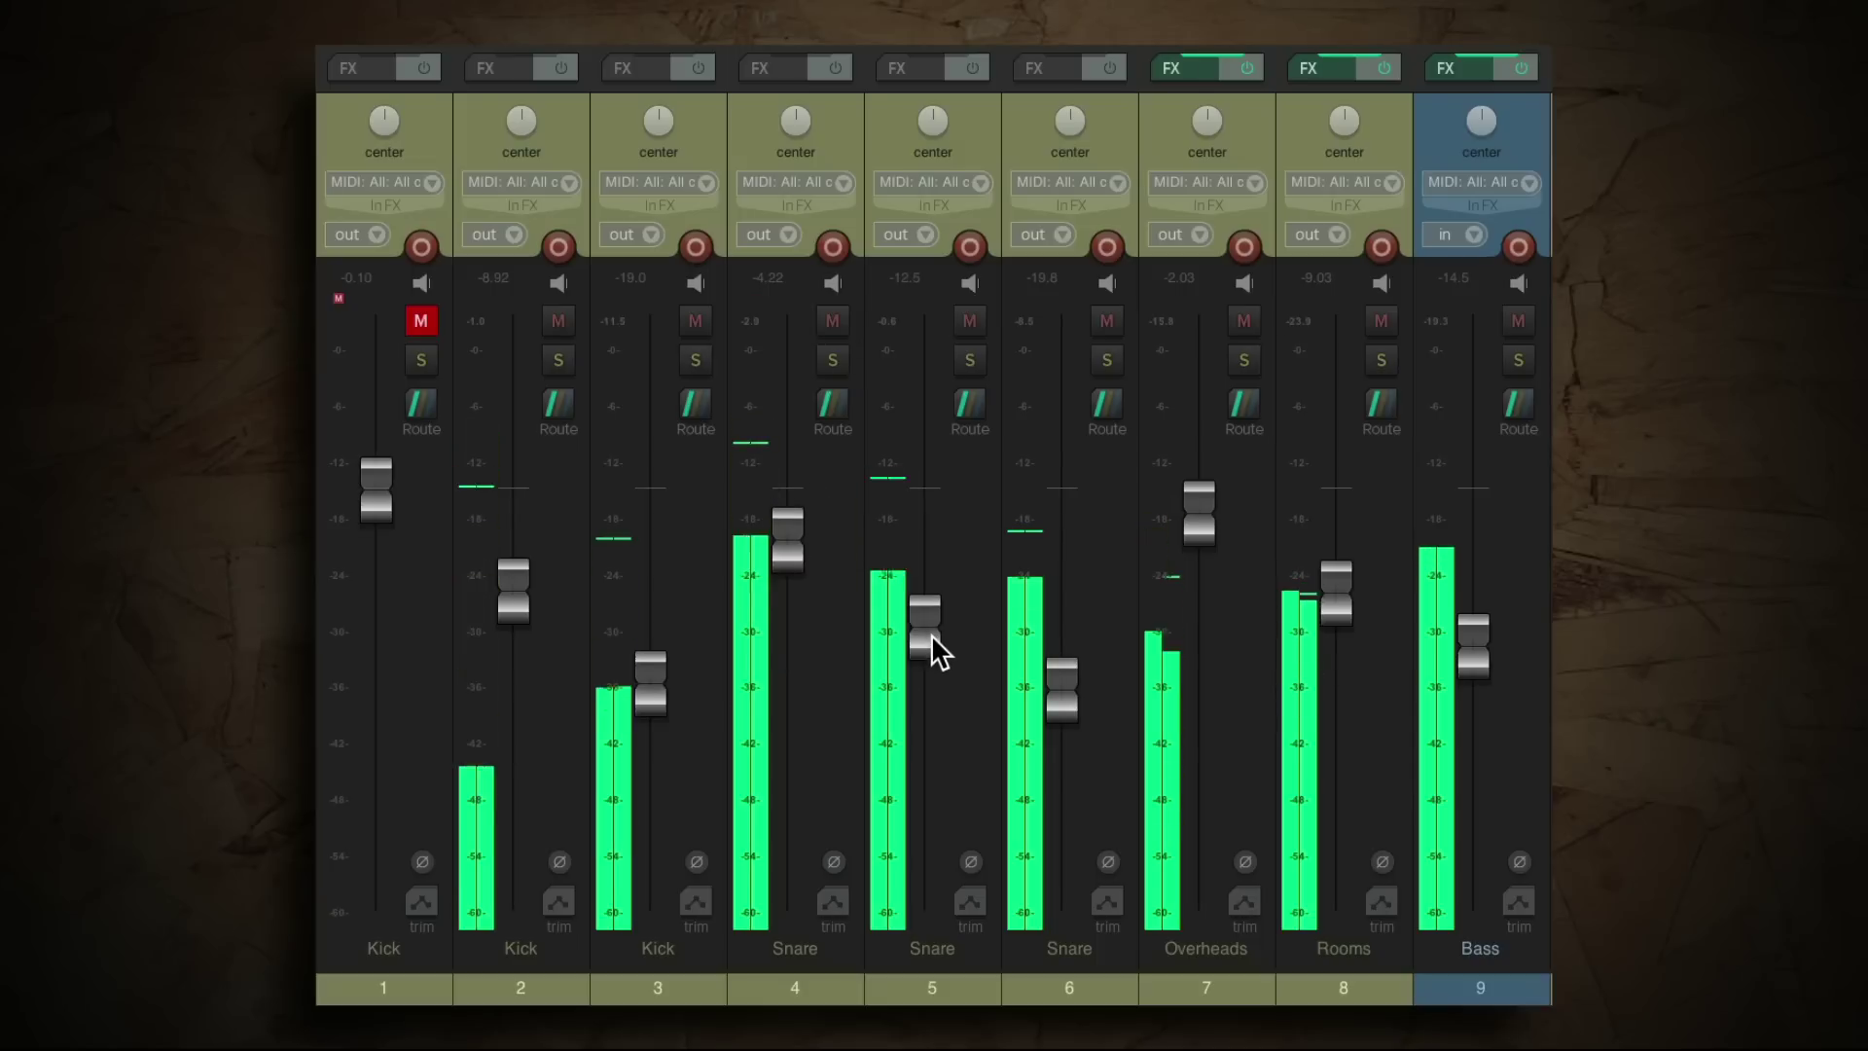
{"action": "left_click_drag", "start_coordinate": [931, 638], "coordinate": [928, 642]}
{"action": "left_click_drag", "start_coordinate": [1060, 686], "coordinate": [1061, 692]}
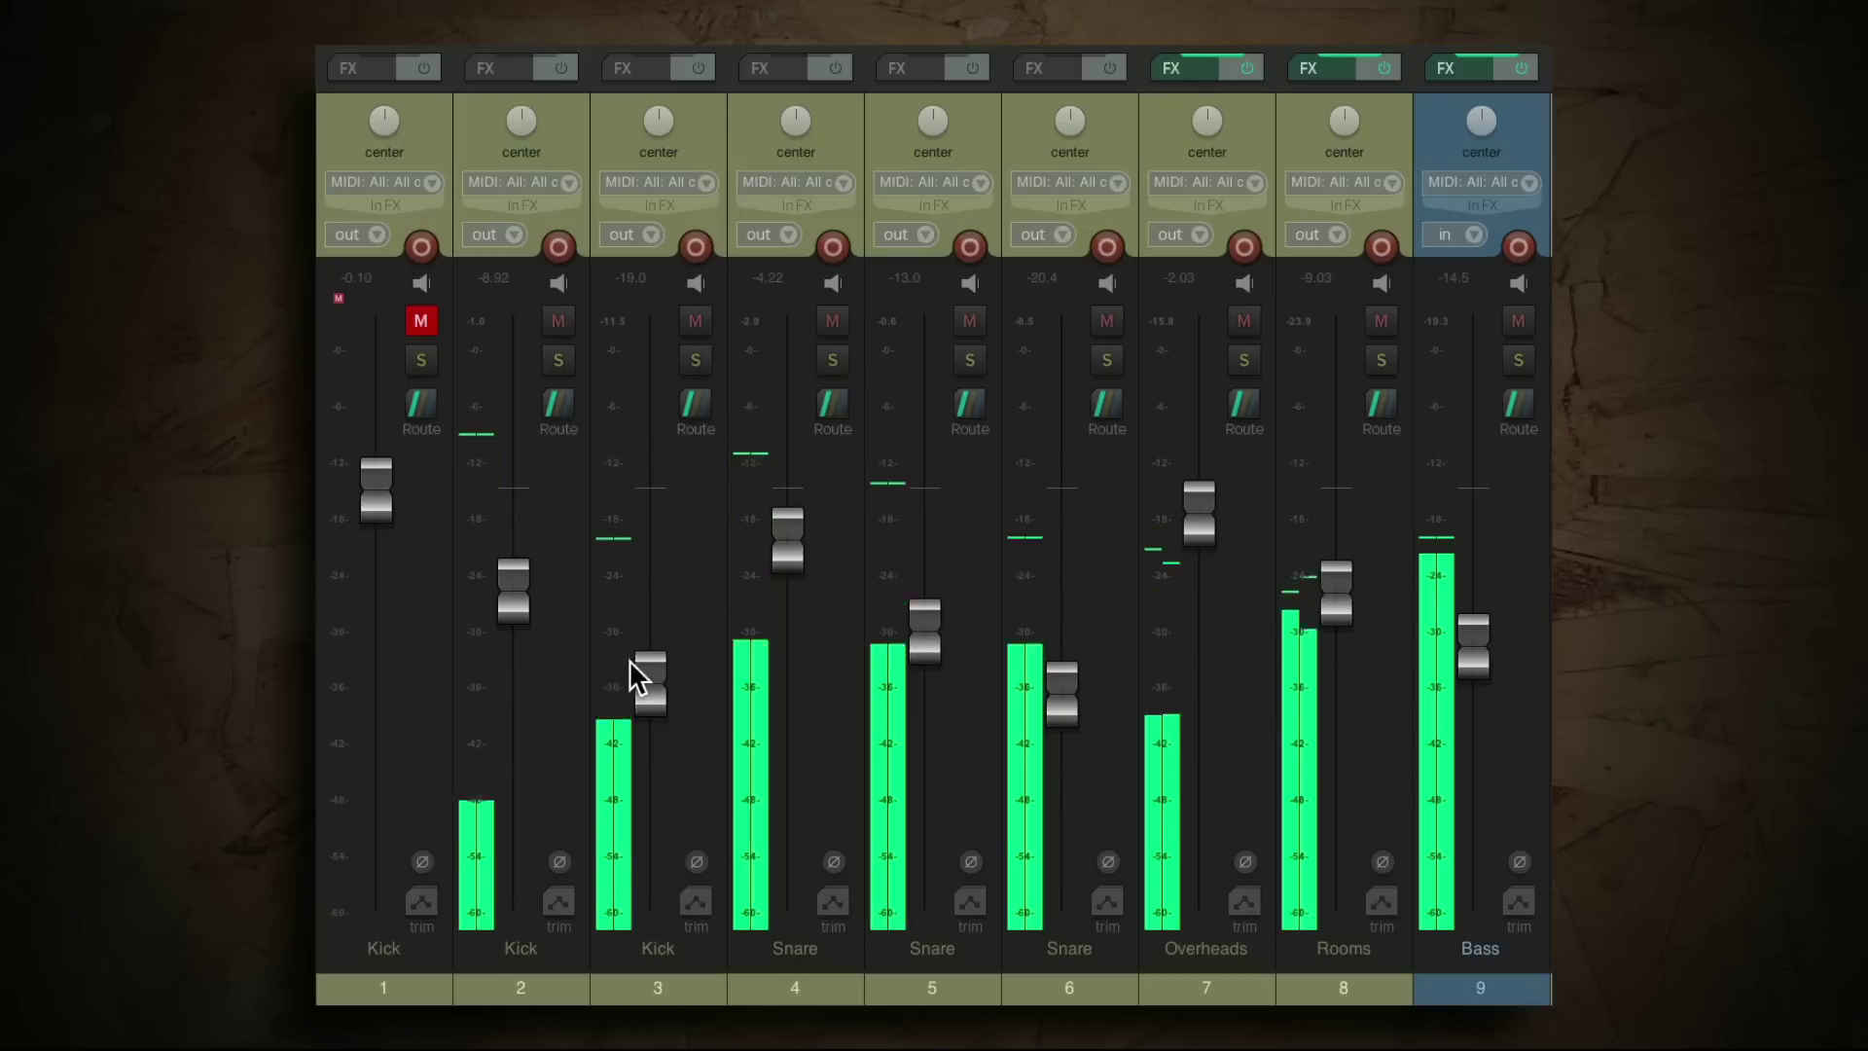
{"action": "left_click_drag", "start_coordinate": [644, 681], "coordinate": [646, 688]}
{"action": "left_click_drag", "start_coordinate": [513, 613], "coordinate": [517, 609]}
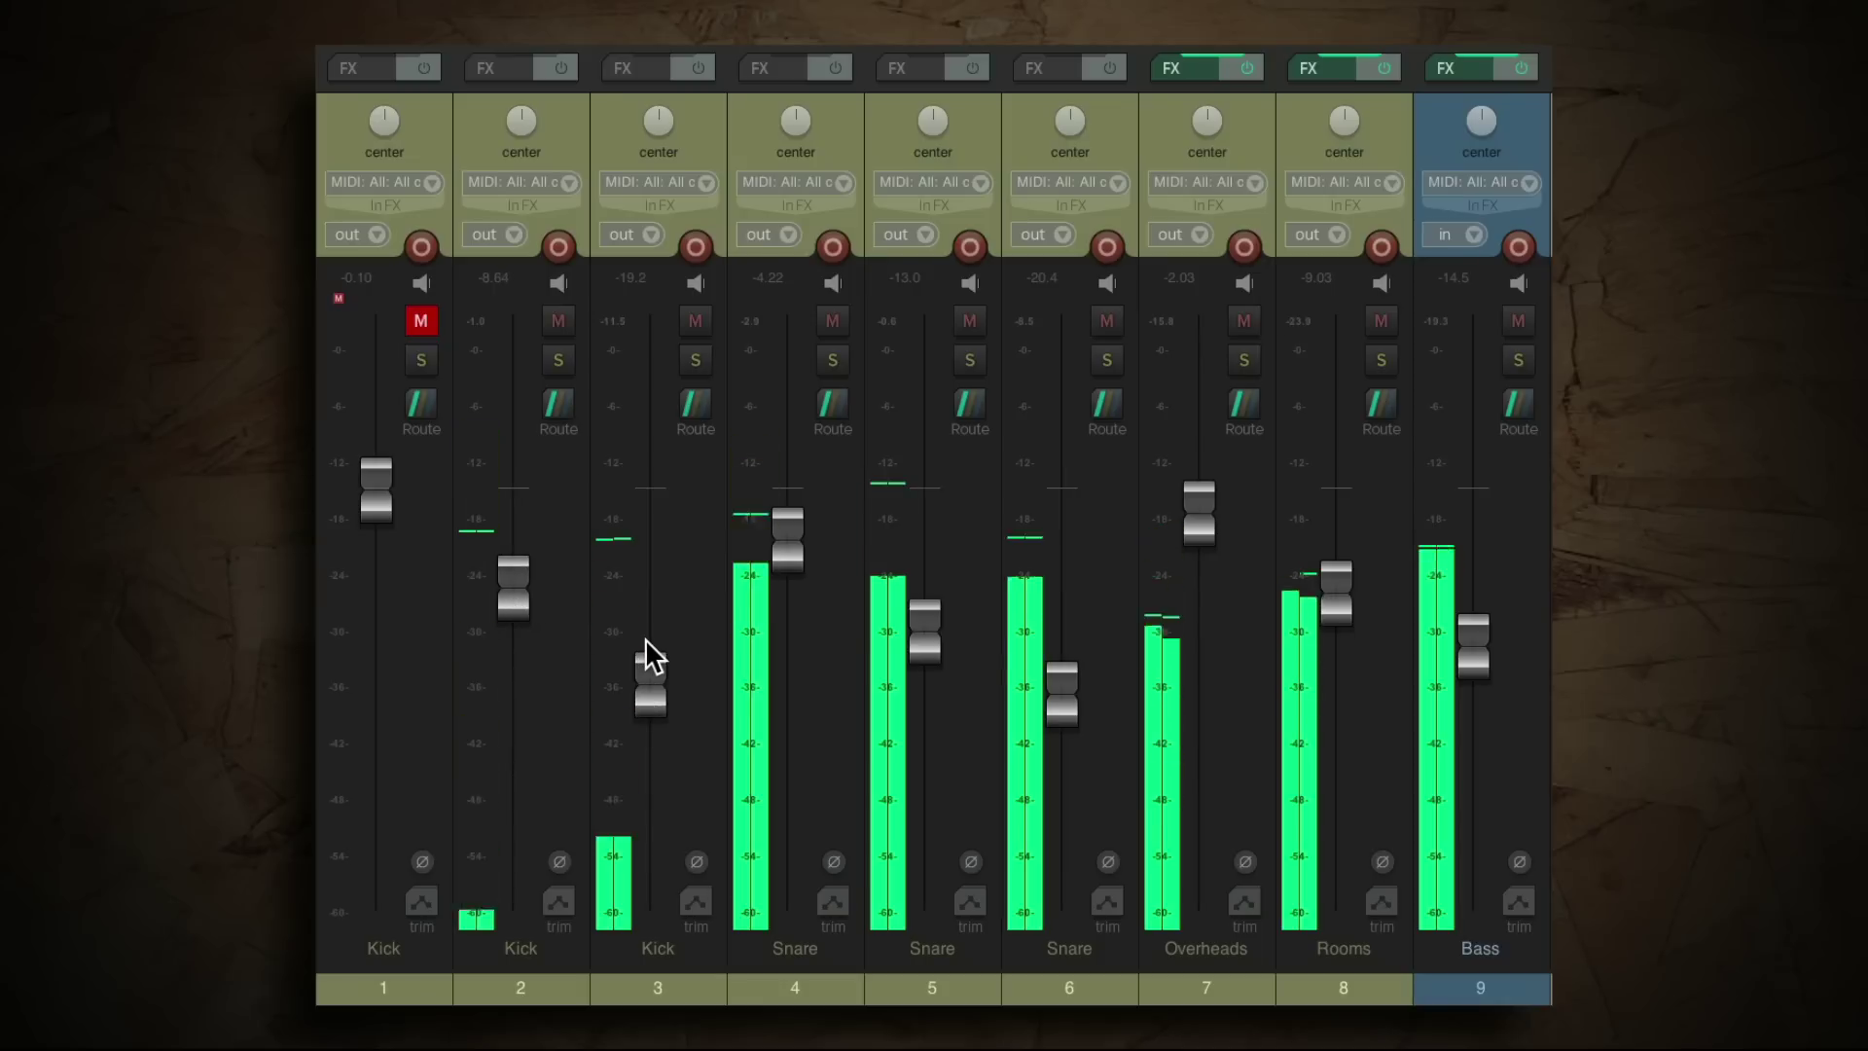